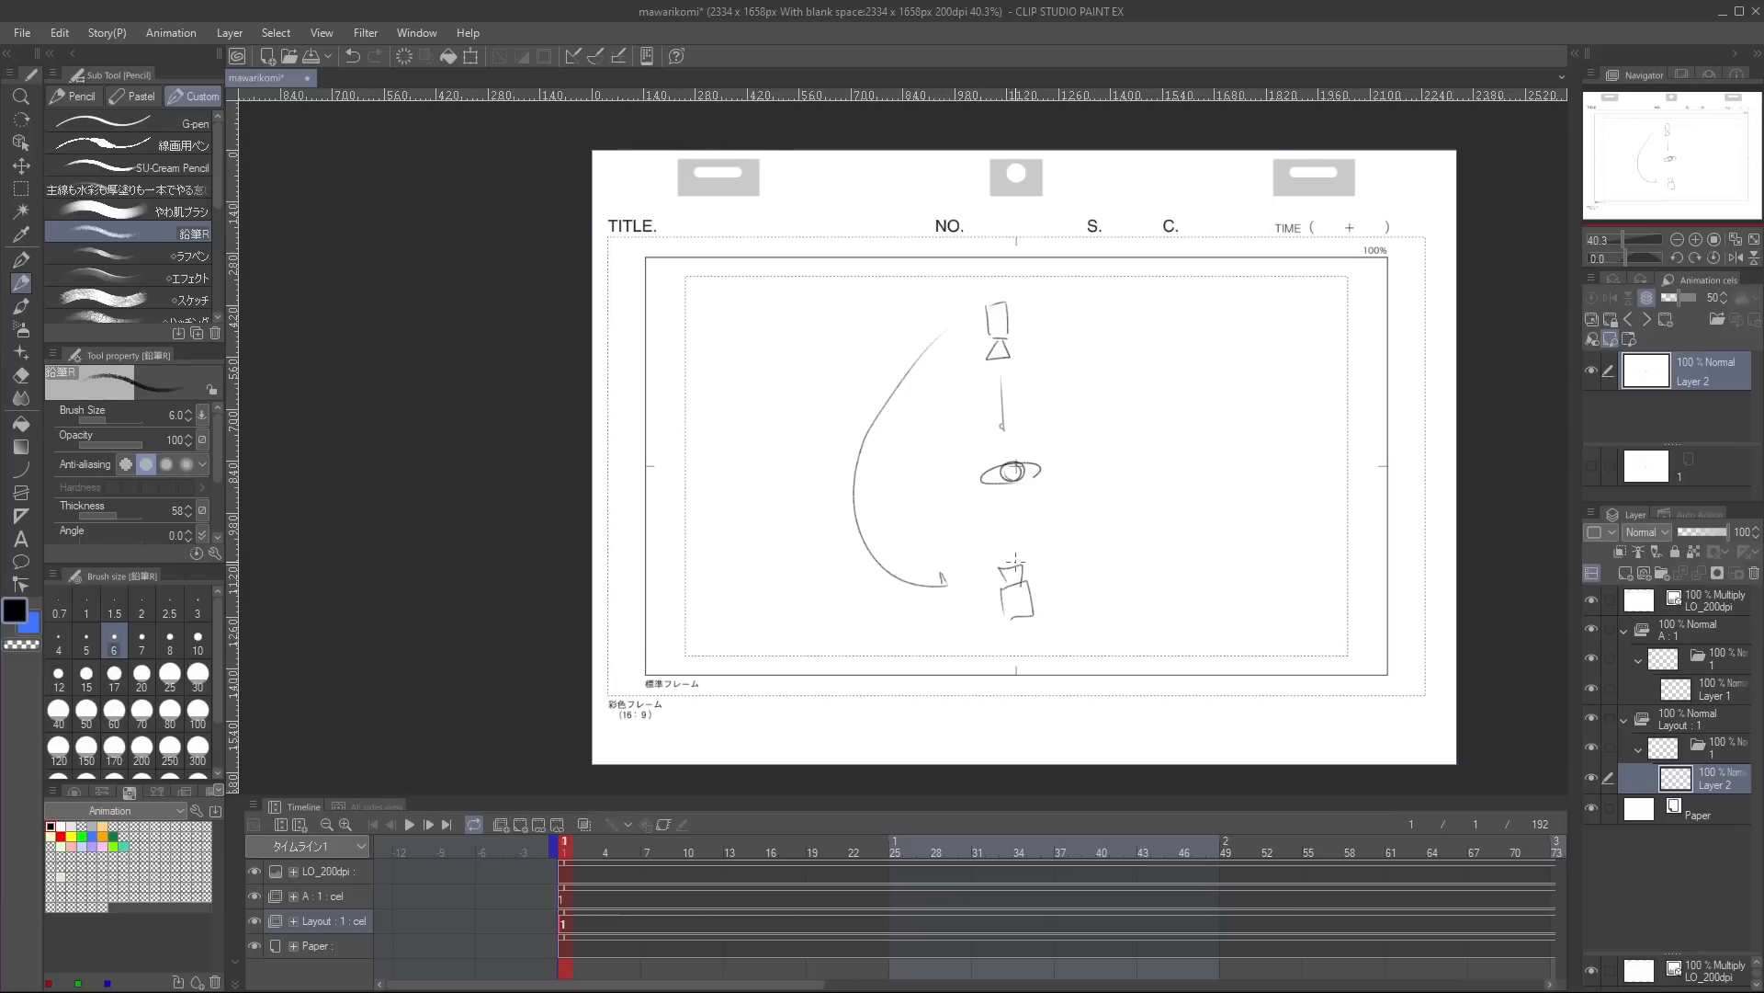
Sketch the camera move around the subject as a rough diagram on the layout layer.
left_click_drag(1086, 564, 1064, 327)
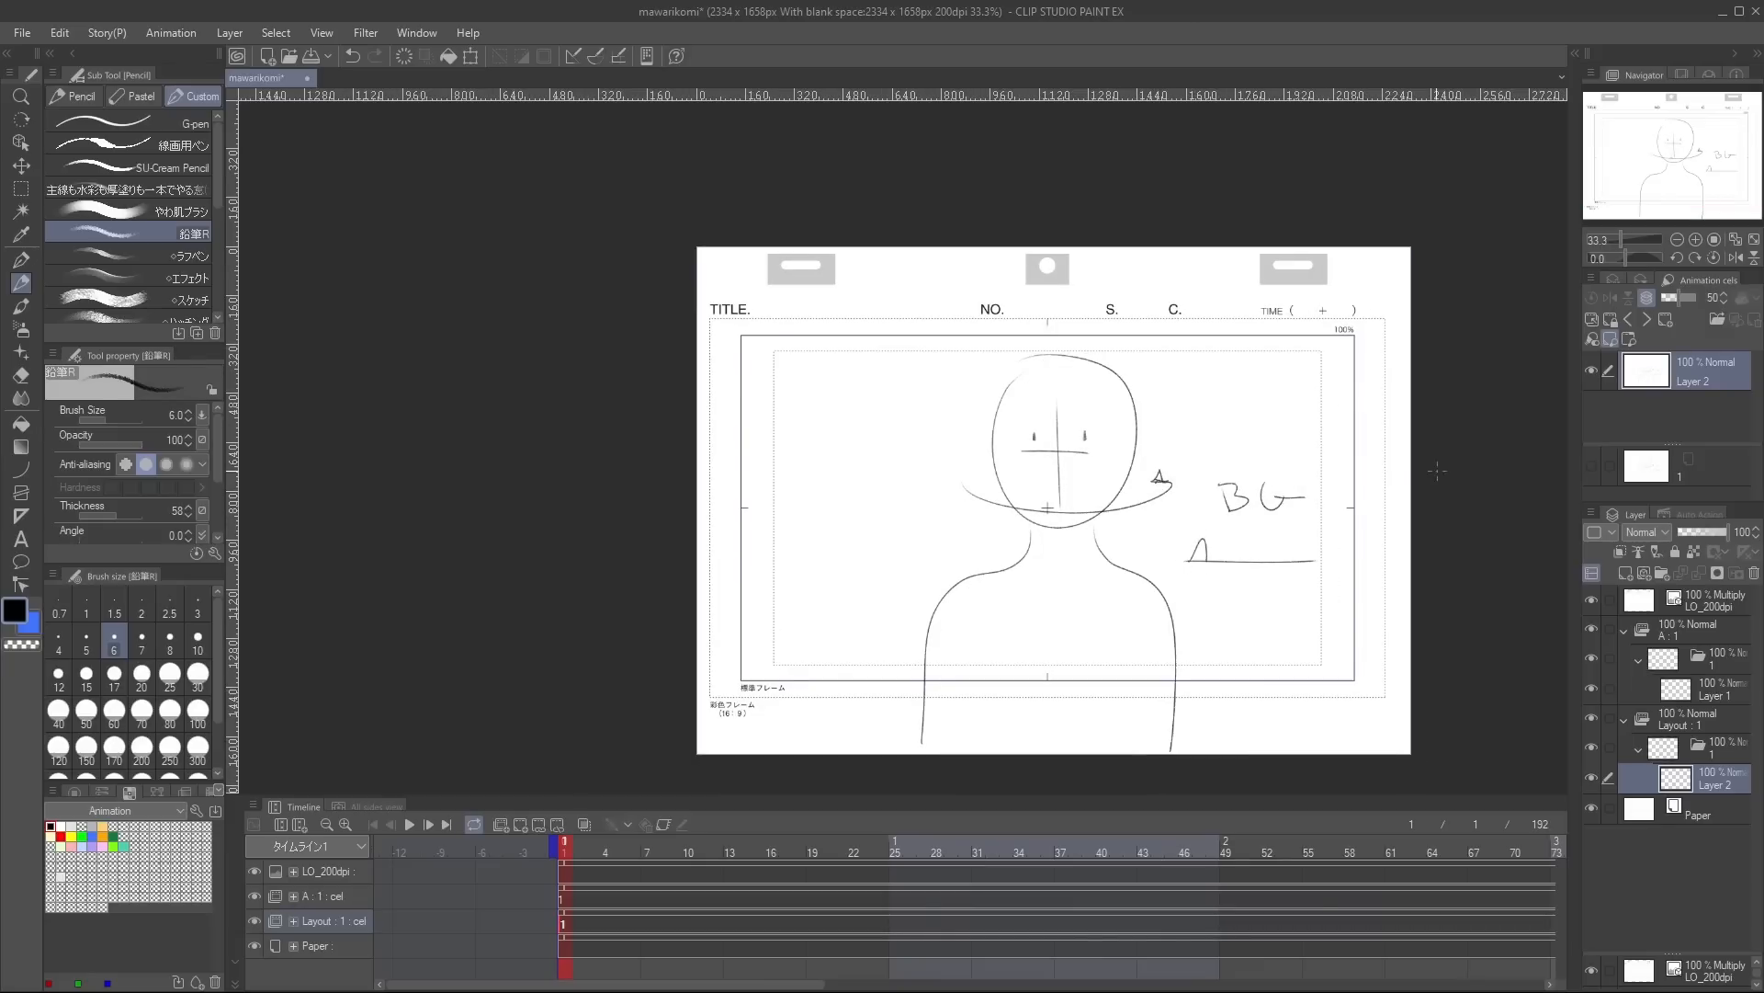
scroll(1399, 574, "down", 1)
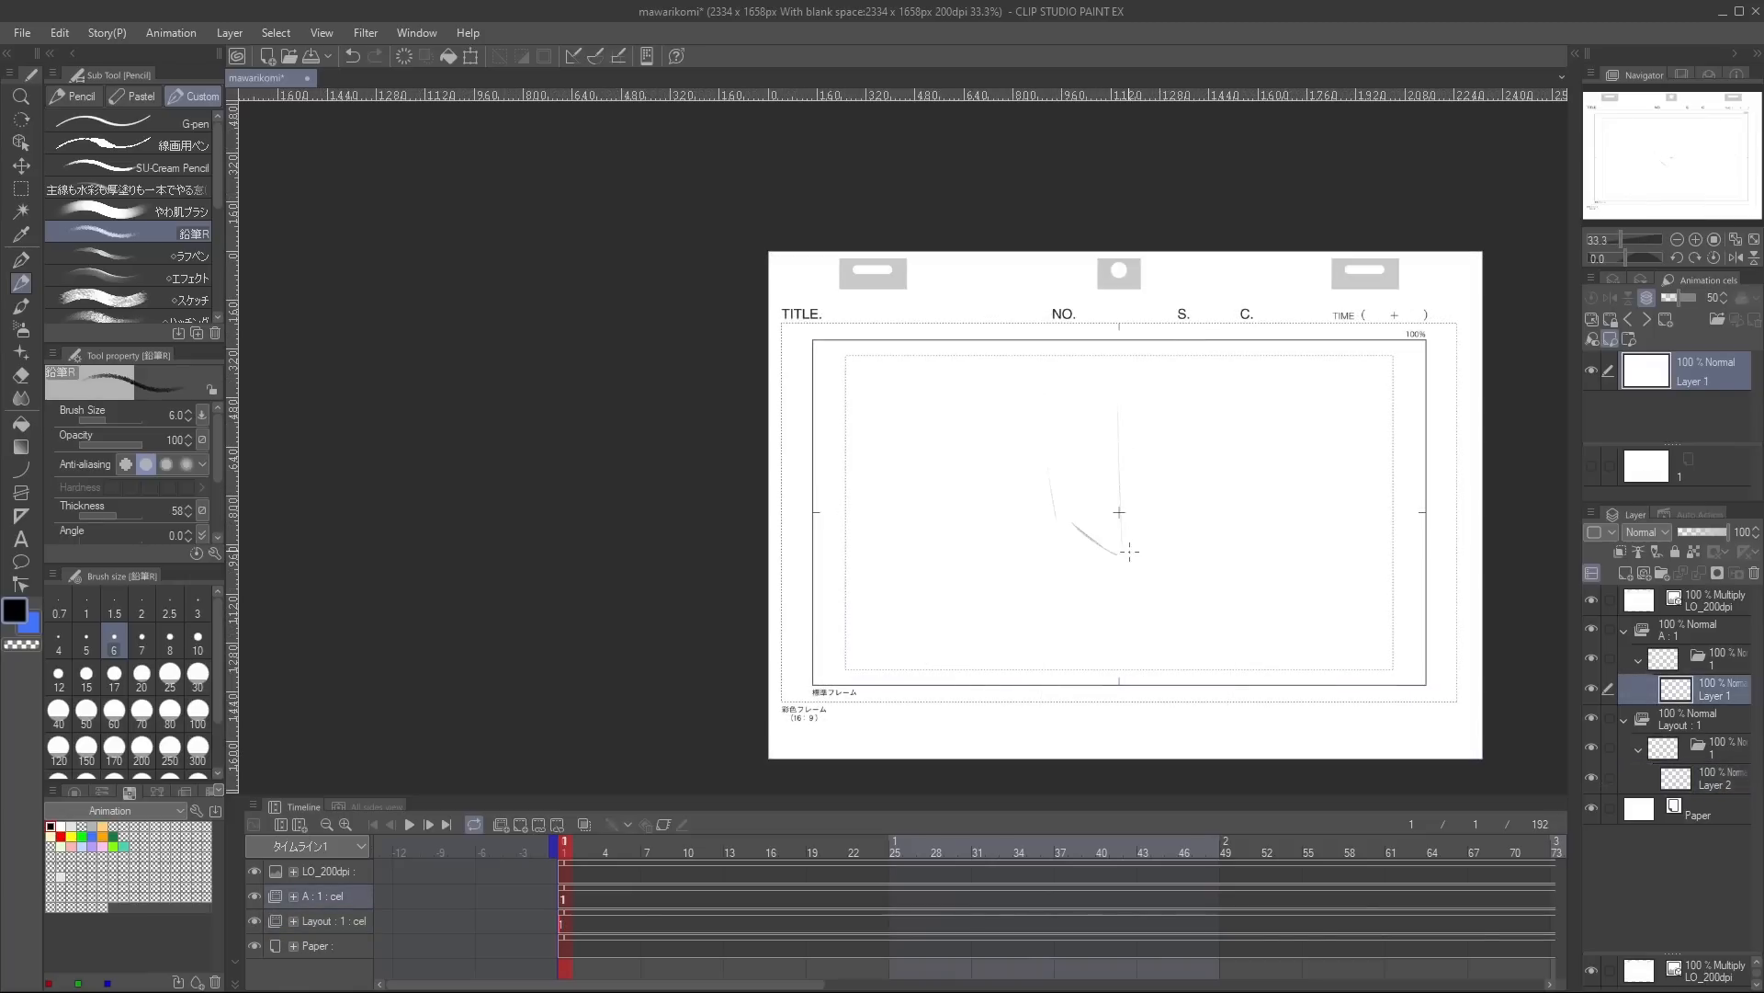
Rough in the front-view head outline with its jaw and eye-level guideline on cel 1 of folder A.
key("ctrl+z")
key("e")
key("p")
left_click_drag(1043, 400, 1067, 530)
mouse_move(1048, 381)
left_mouse_down()
mouse_move(1171, 355)
mouse_move(1176, 522)
left_mouse_up()
left_click_drag(1185, 451, 1311, 453)
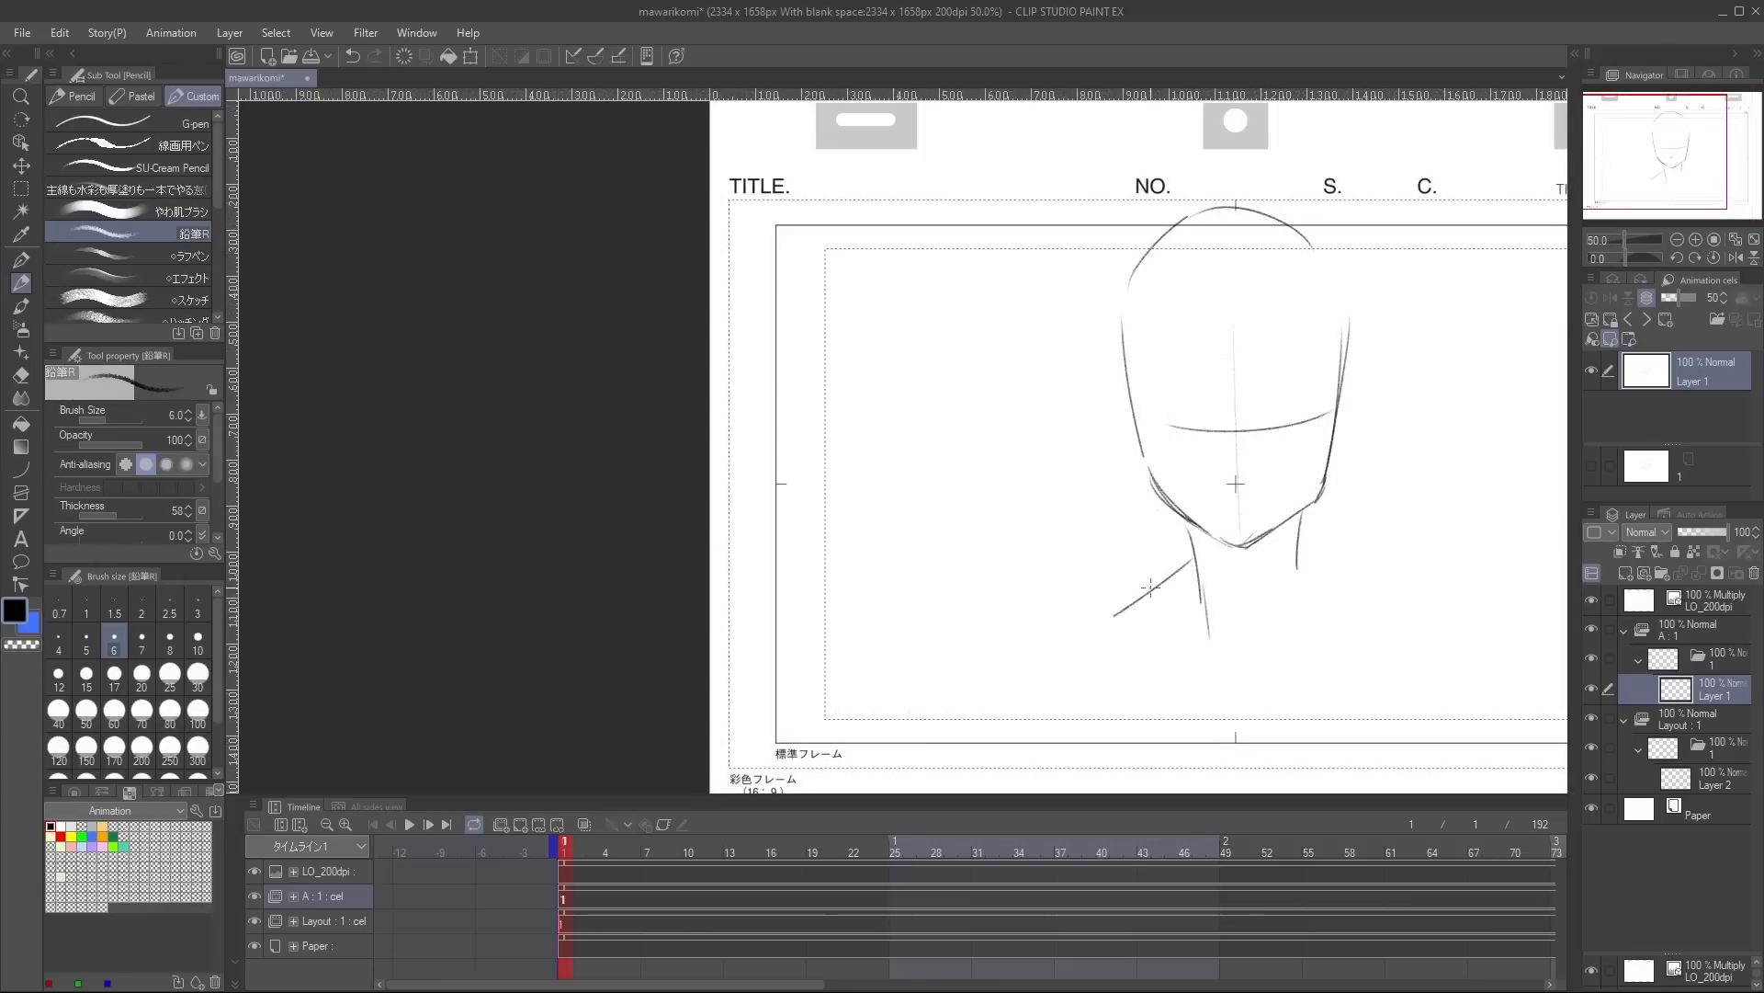
Add the neck, shoulder lines and ears to the front-view sketch on cel 1.
scroll(1221, 569, "down", 1)
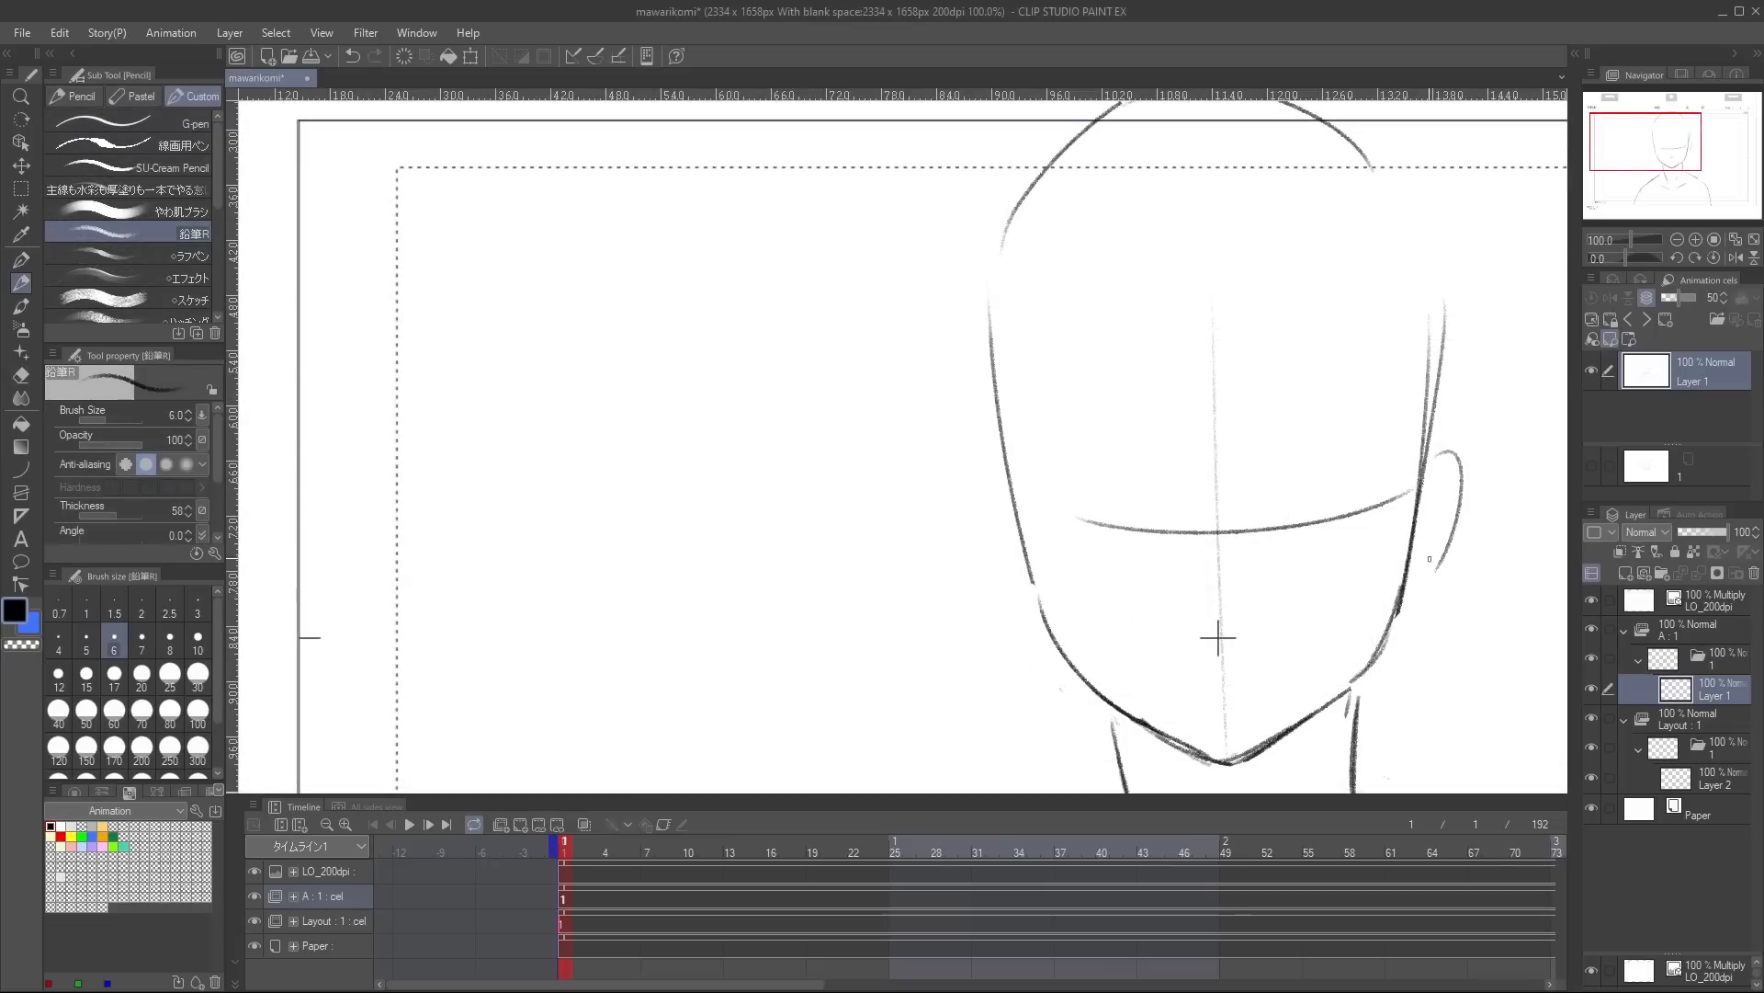
left_click_drag(991, 460, 1018, 601)
left_click_drag(1206, 493, 1221, 542)
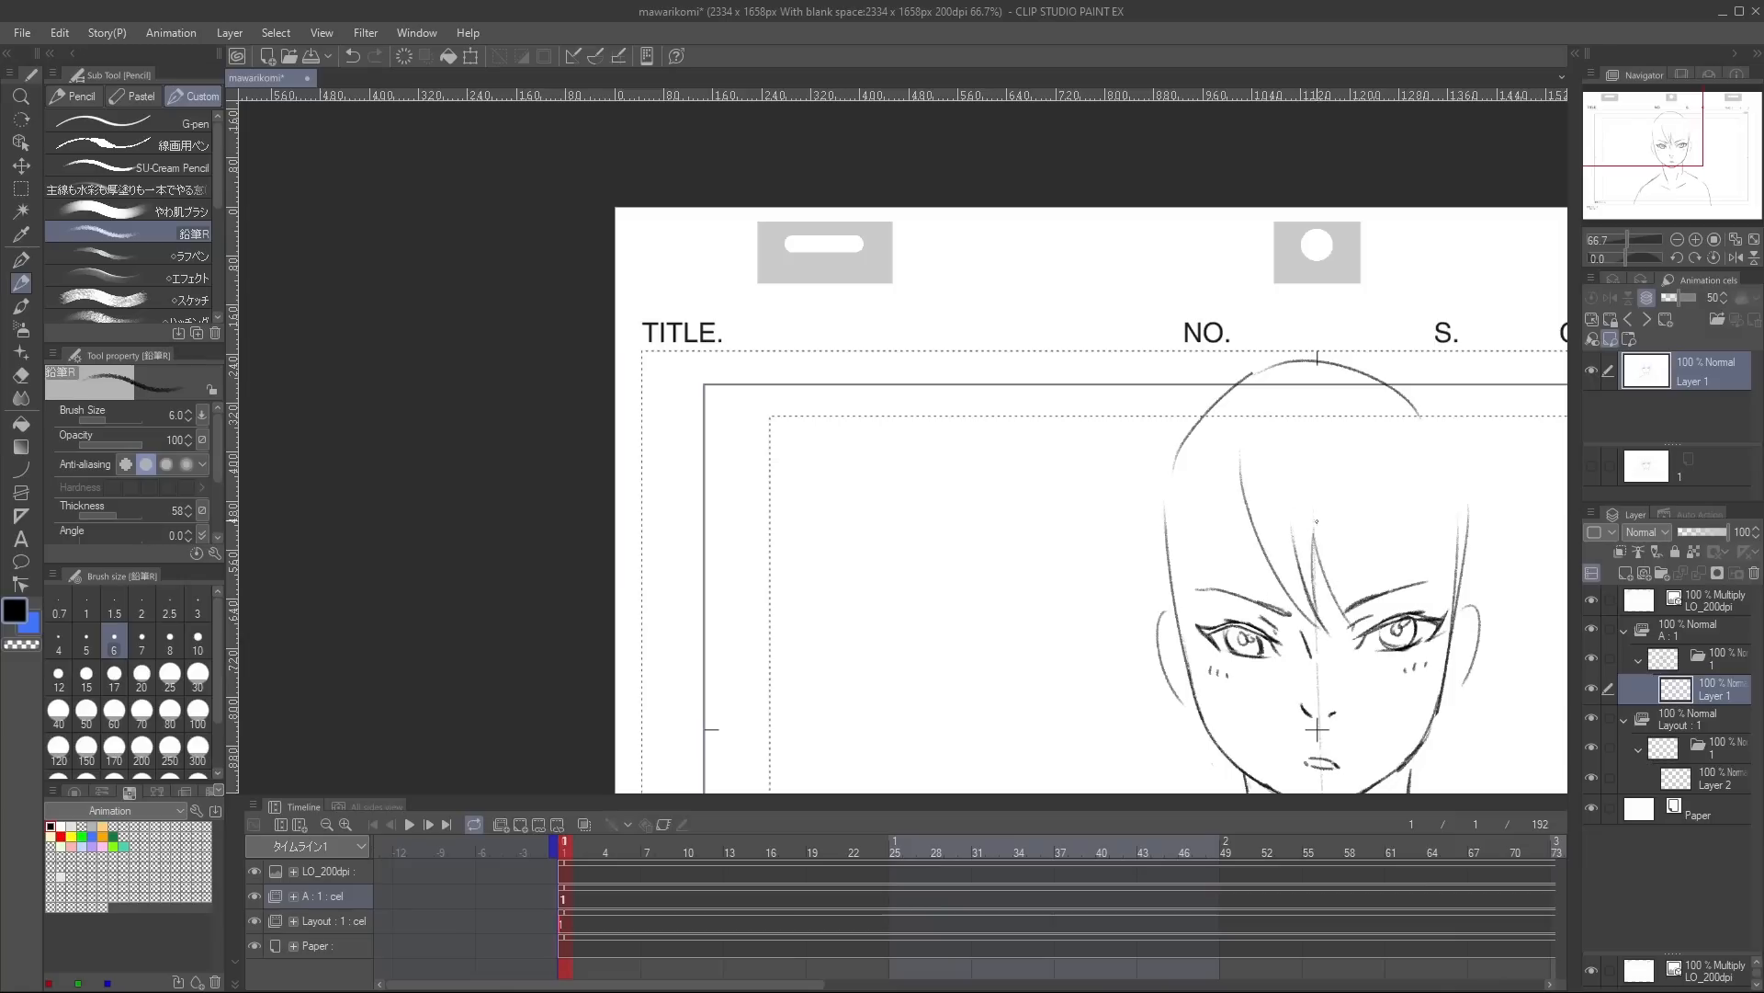
Draw the crown, bangs and the side hair strands along the face on cel 1.
key("ctrl+z")
left_click_drag(1250, 474, 1326, 632)
left_click_drag(1264, 391, 1306, 374)
key("e")
key("p")
mouse_move(1195, 410)
left_mouse_down()
mouse_move(1303, 347)
mouse_move(1278, 378)
mouse_move(1279, 581)
left_mouse_up()
key("e")
key("p")
left_click_drag(1160, 459, 1219, 708)
key("ctrl+plus")
left_click_drag(1160, 543, 1243, 734)
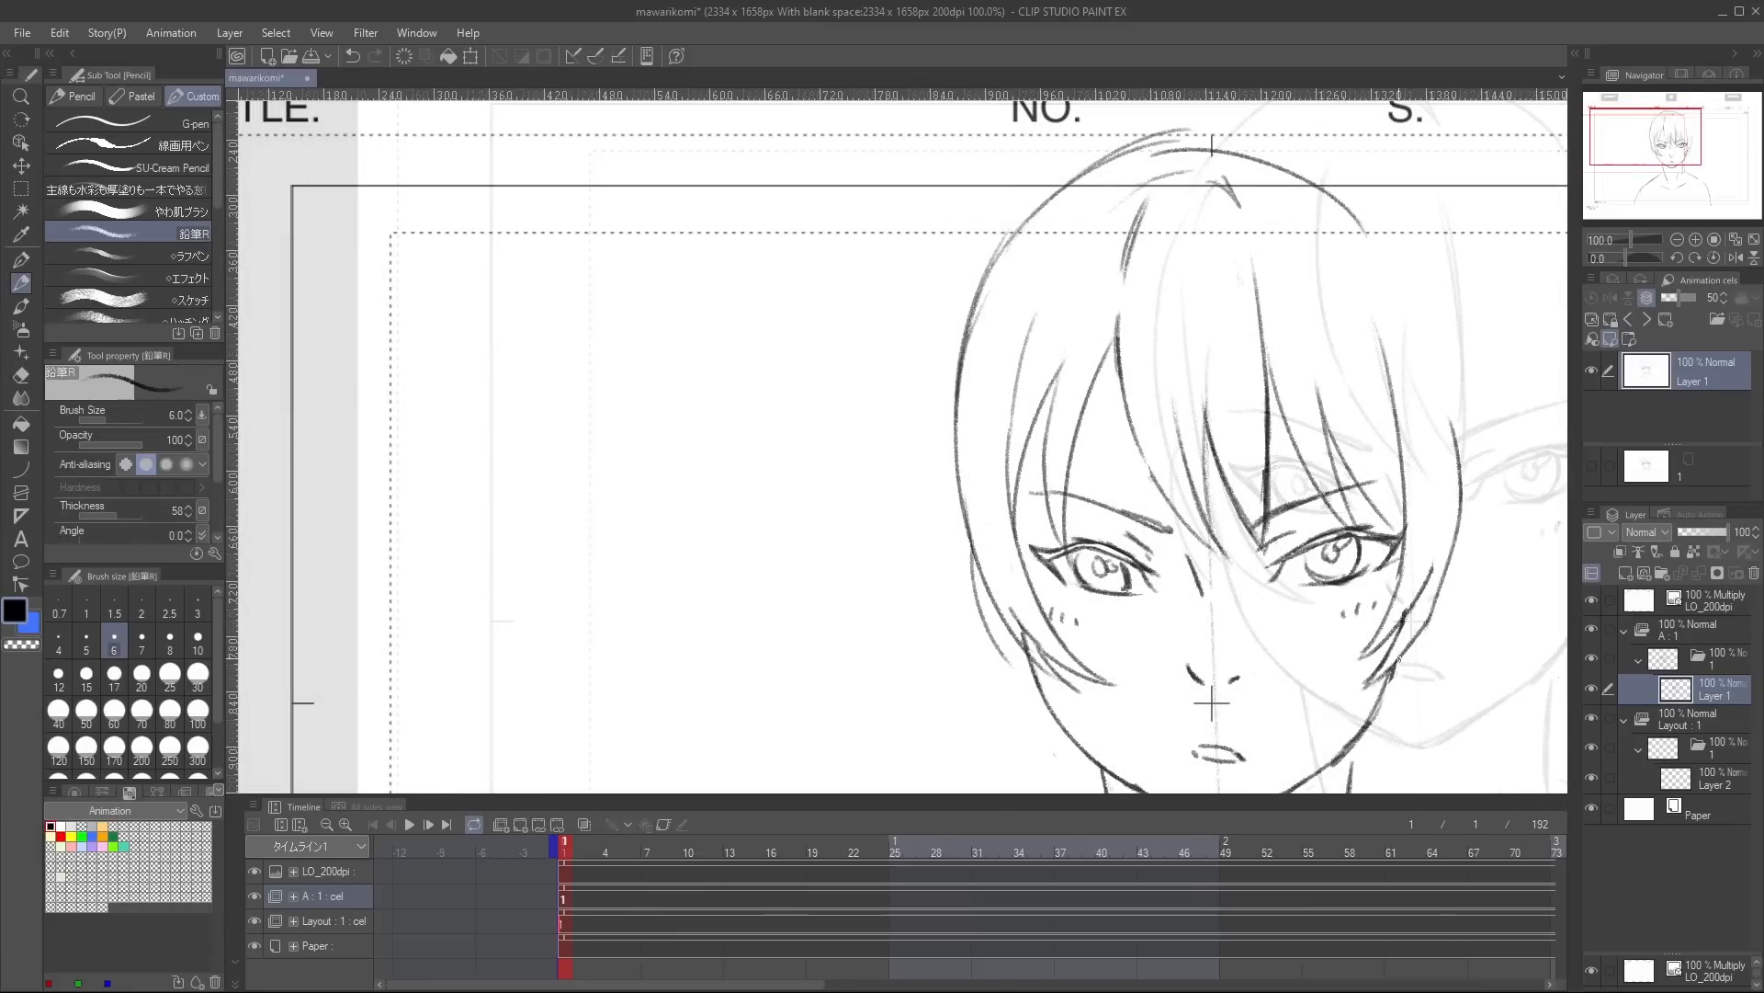
Draw the hair strands on the opposite side of the face, framing the cheek and ear on cel 1.
left_click_drag(1415, 606, 1364, 689)
left_click_drag(1467, 418, 1388, 666)
left_click_drag(1406, 368, 1438, 602)
key("e")
key("p")
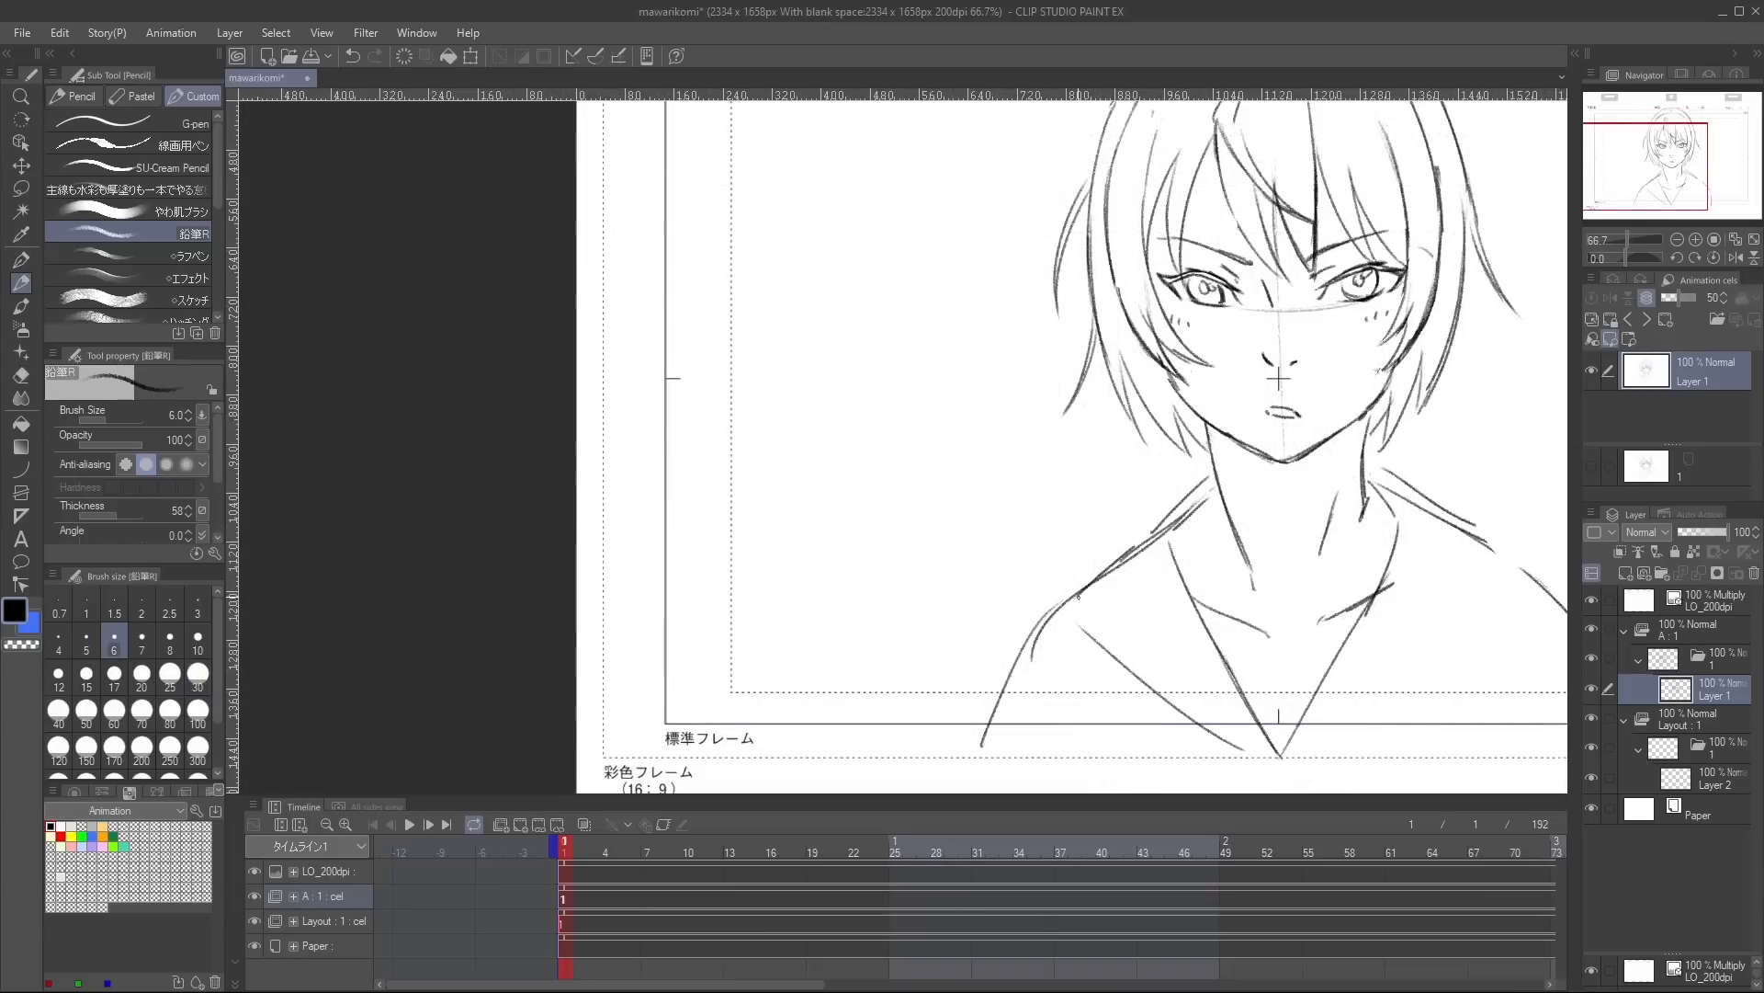
Draw the sailor collar running down to its V-shaped point on the chest of cel 1, cleaning up its lines.
left_click_drag(1075, 603, 1277, 768)
key("e")
left_click_drag(1229, 674, 1275, 757)
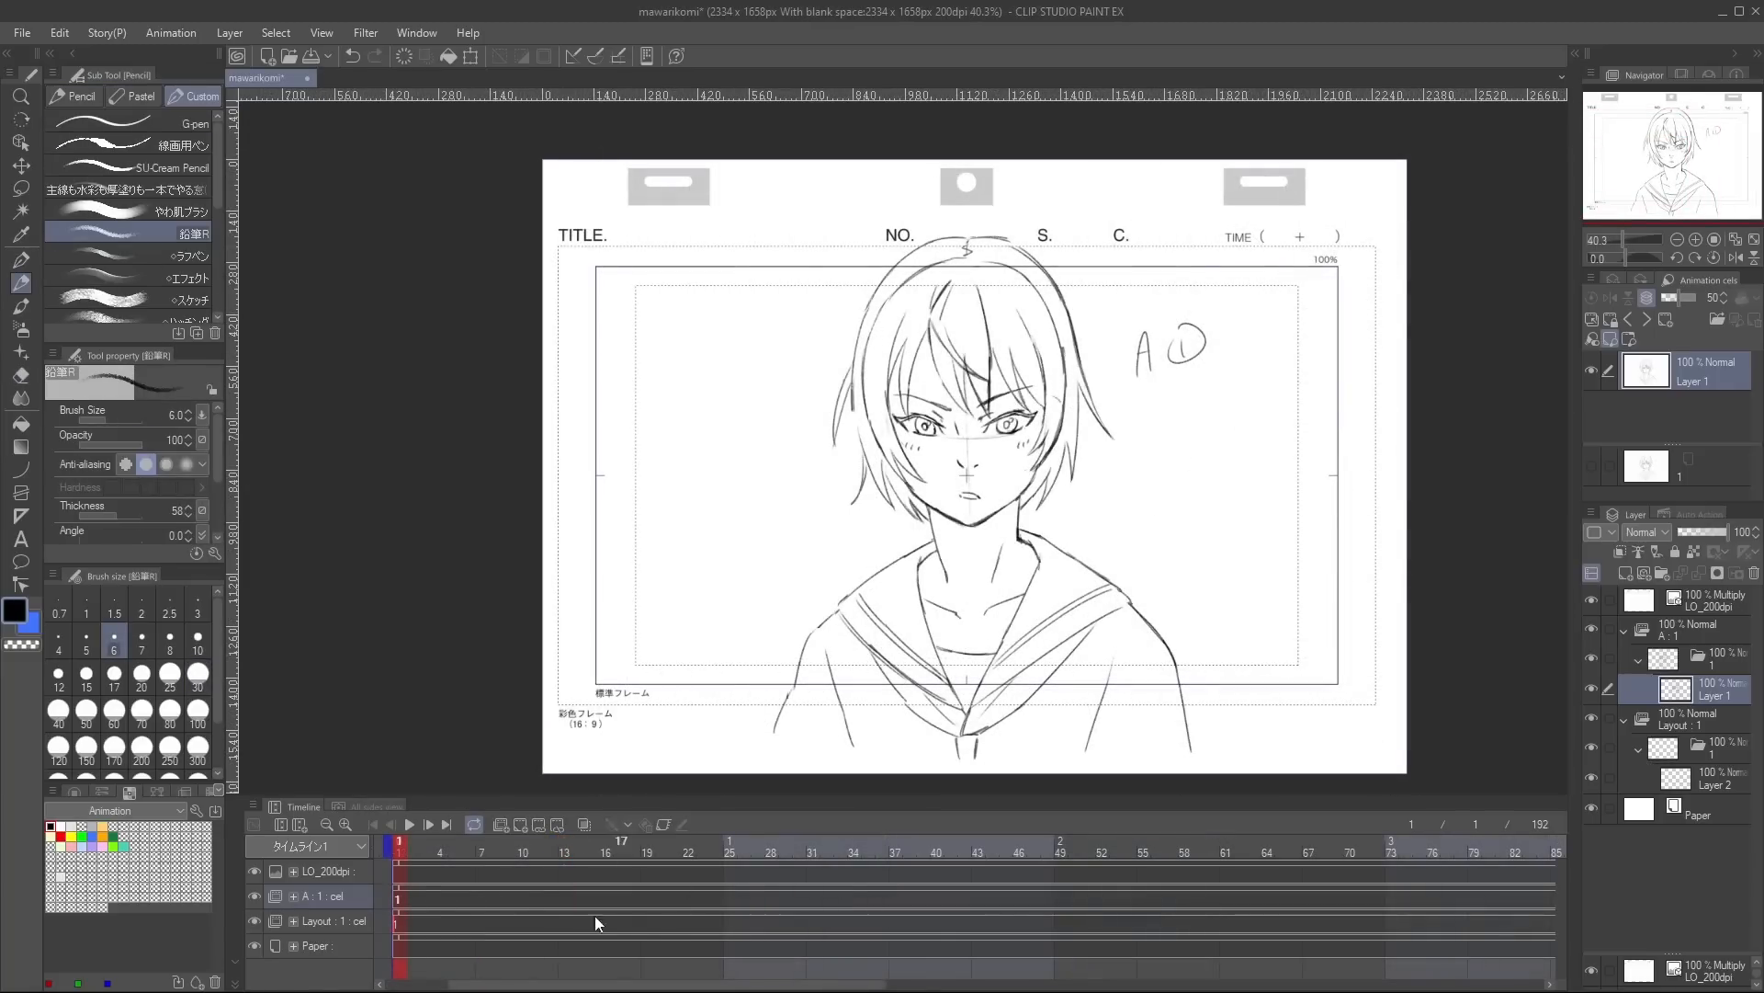
Add an animation cel at frame 13 and sketch the character's back view with hair, shoulders and sailor collar on it.
left_click(561, 896)
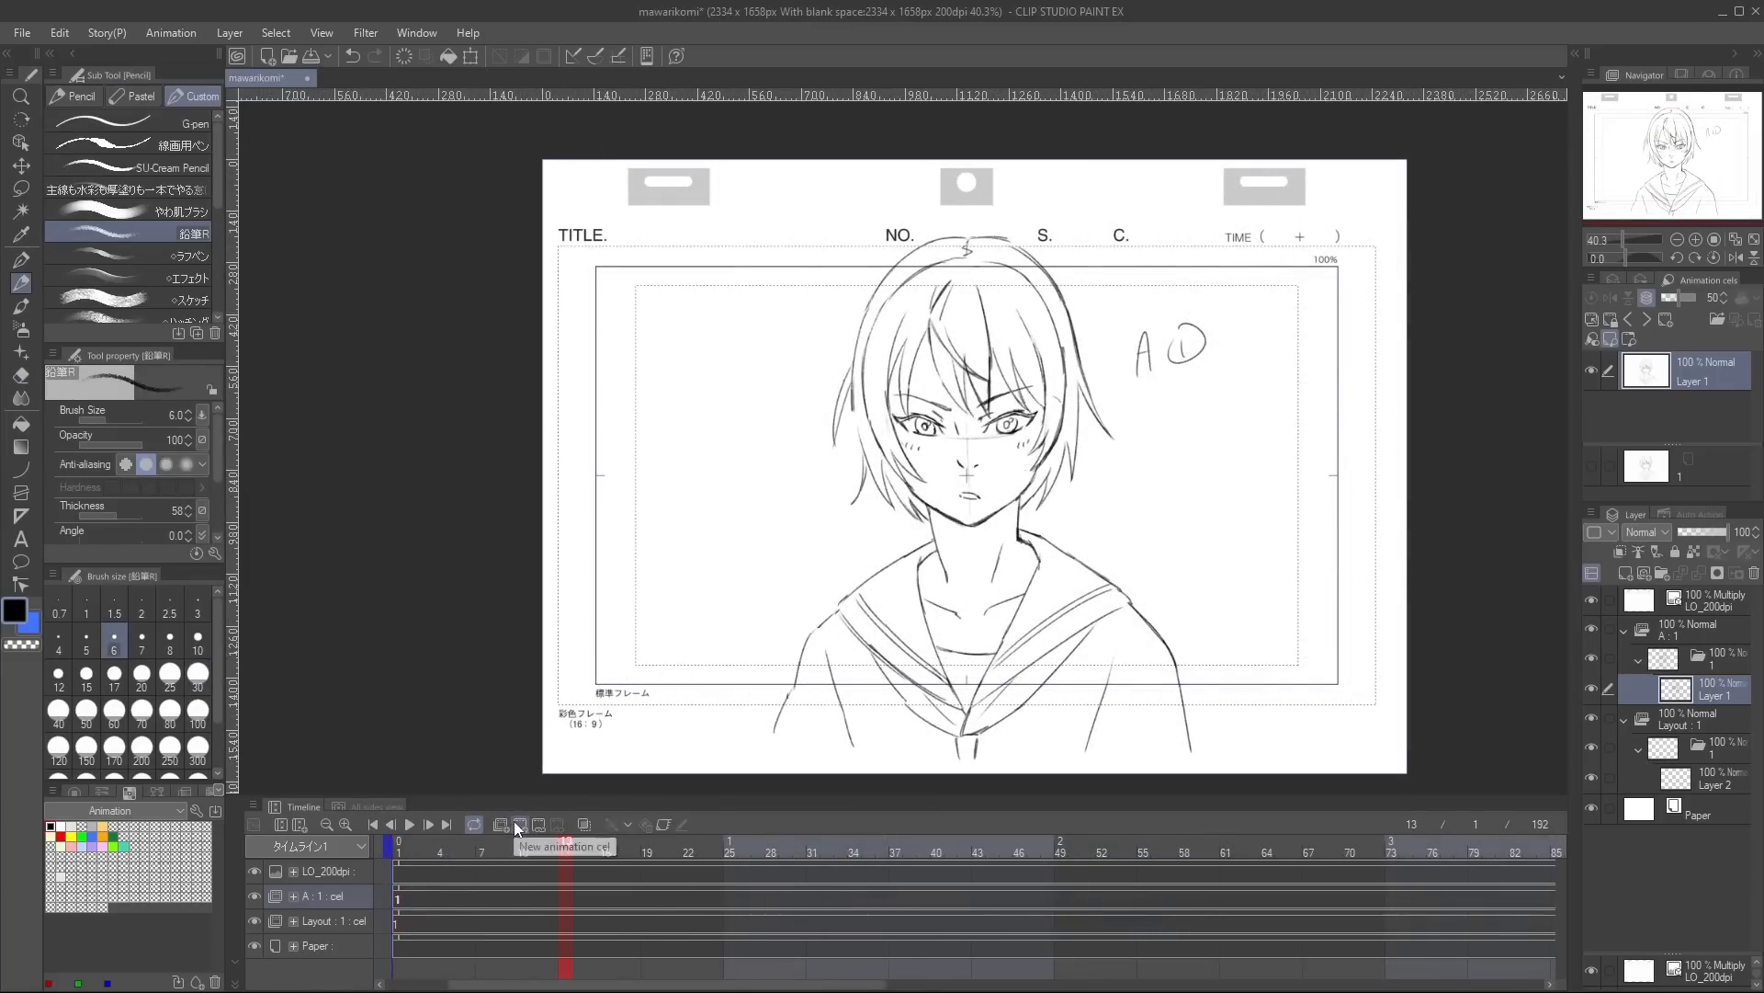
left_click(515, 820)
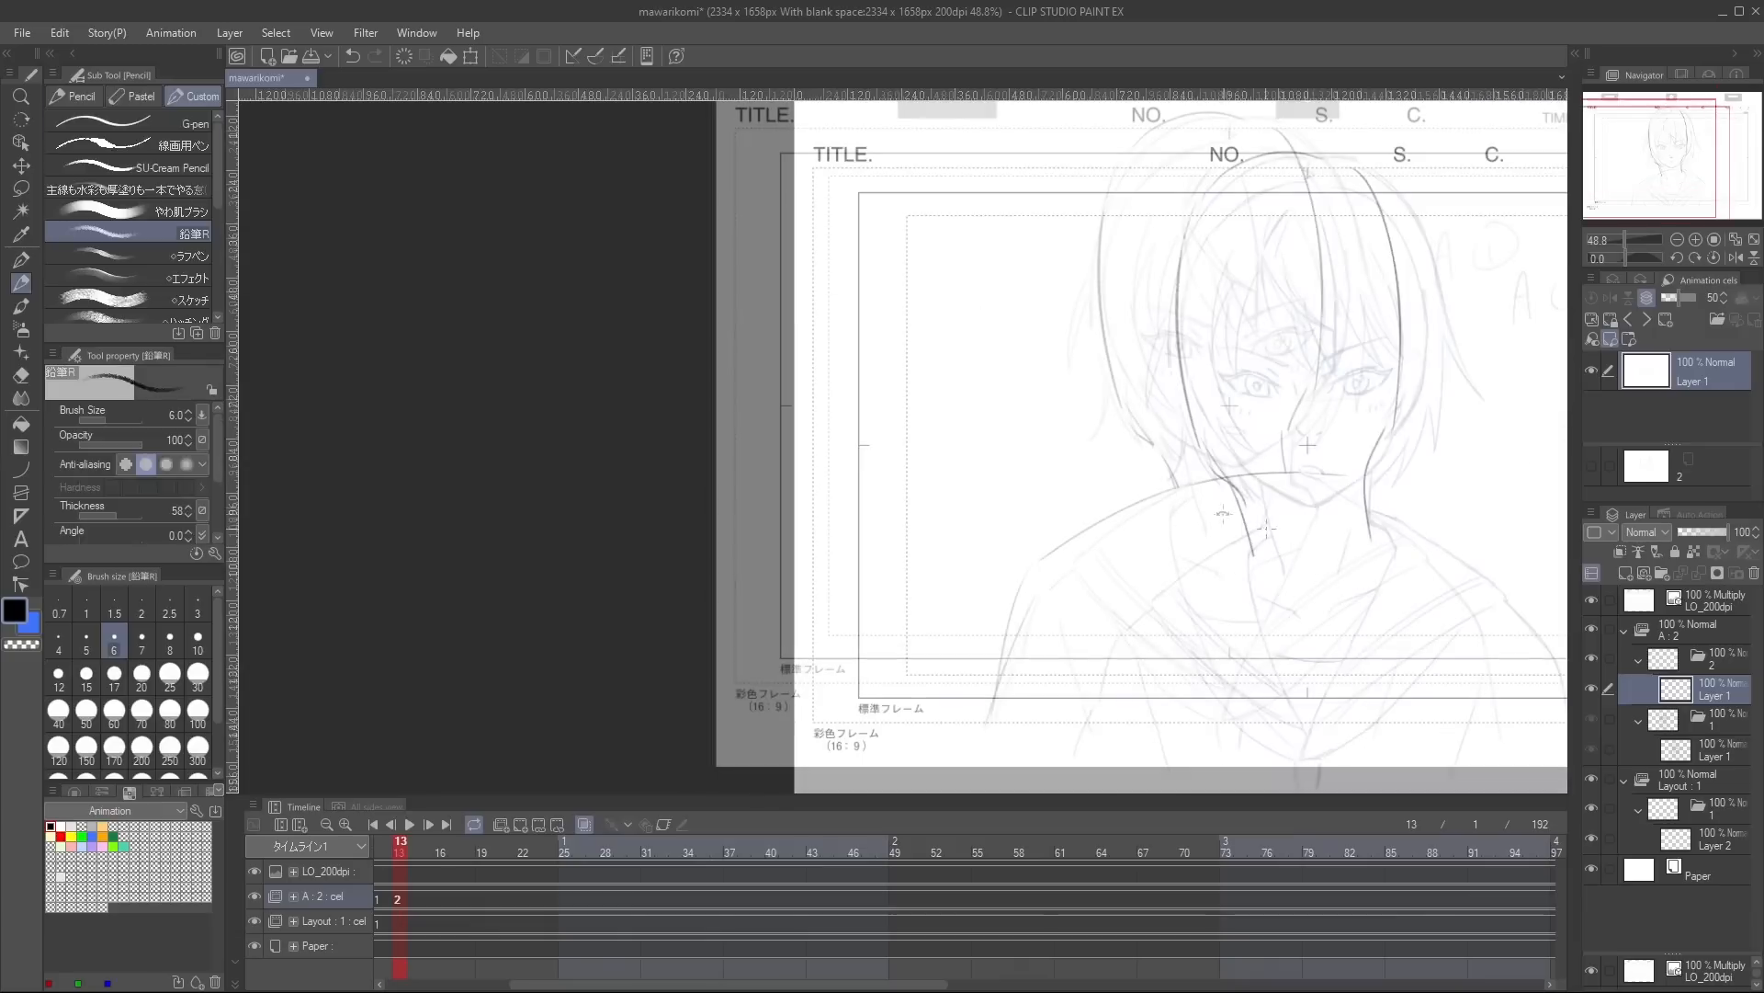
left_click_drag(1329, 497, 1447, 557)
key("p")
left_click_drag(1307, 478, 1327, 483)
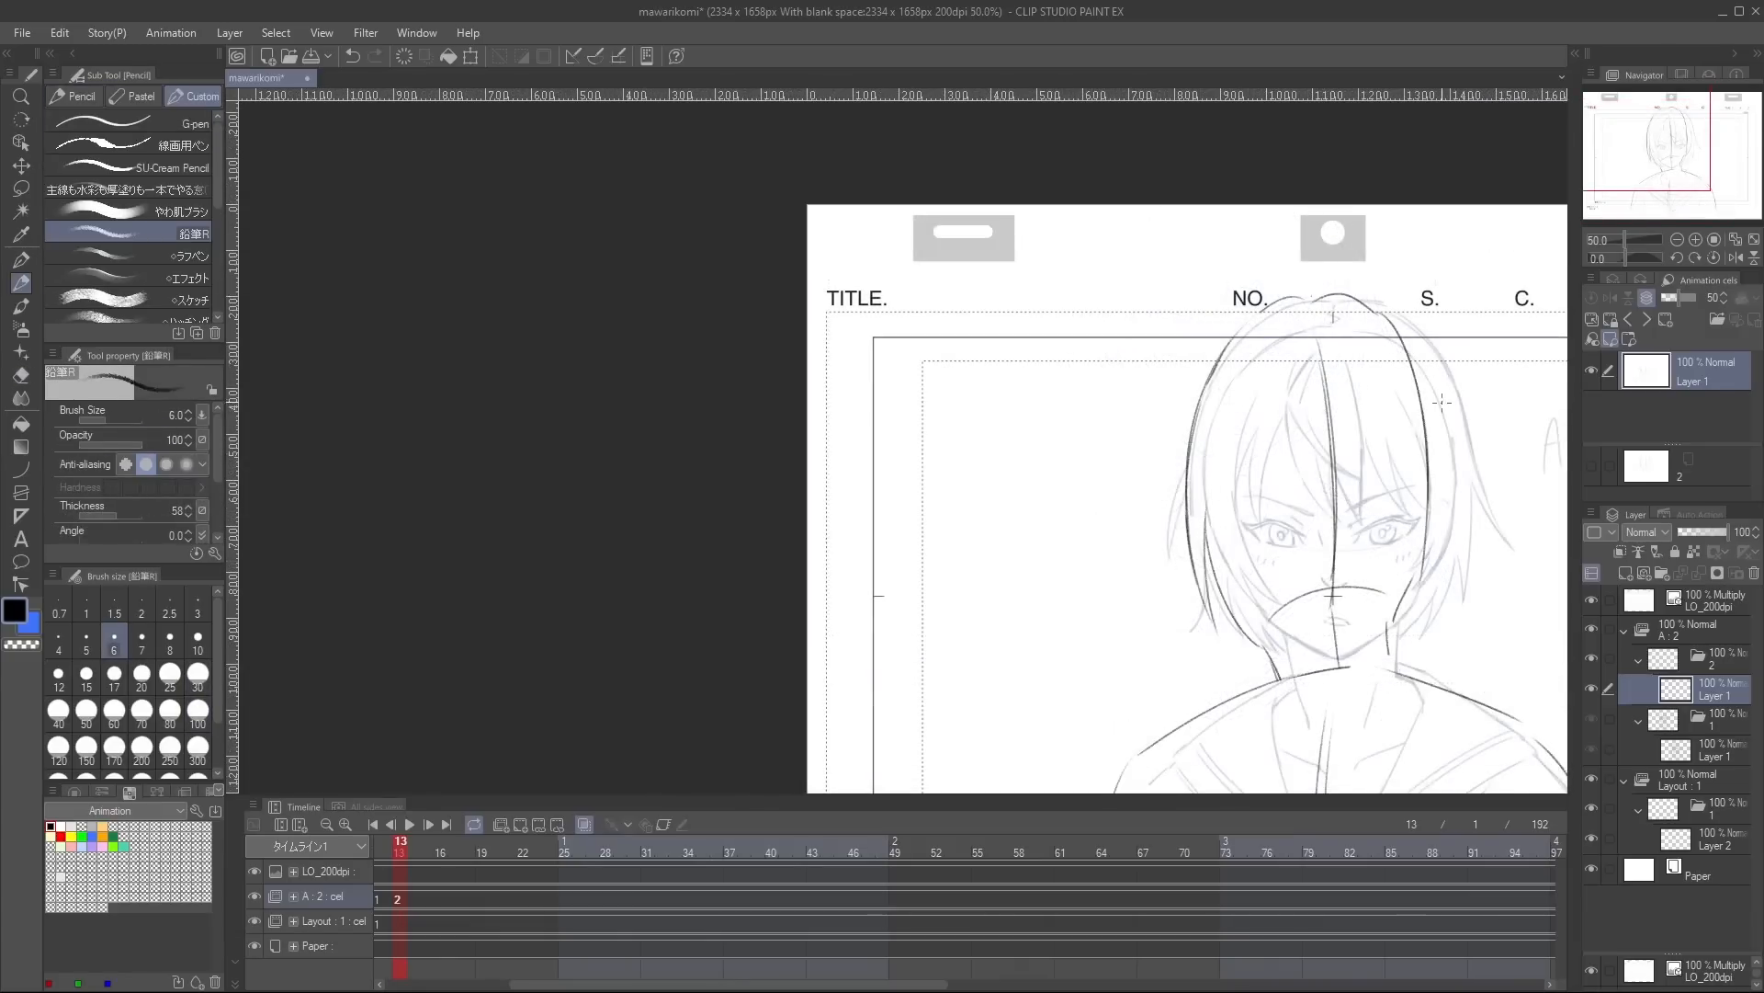
key("p")
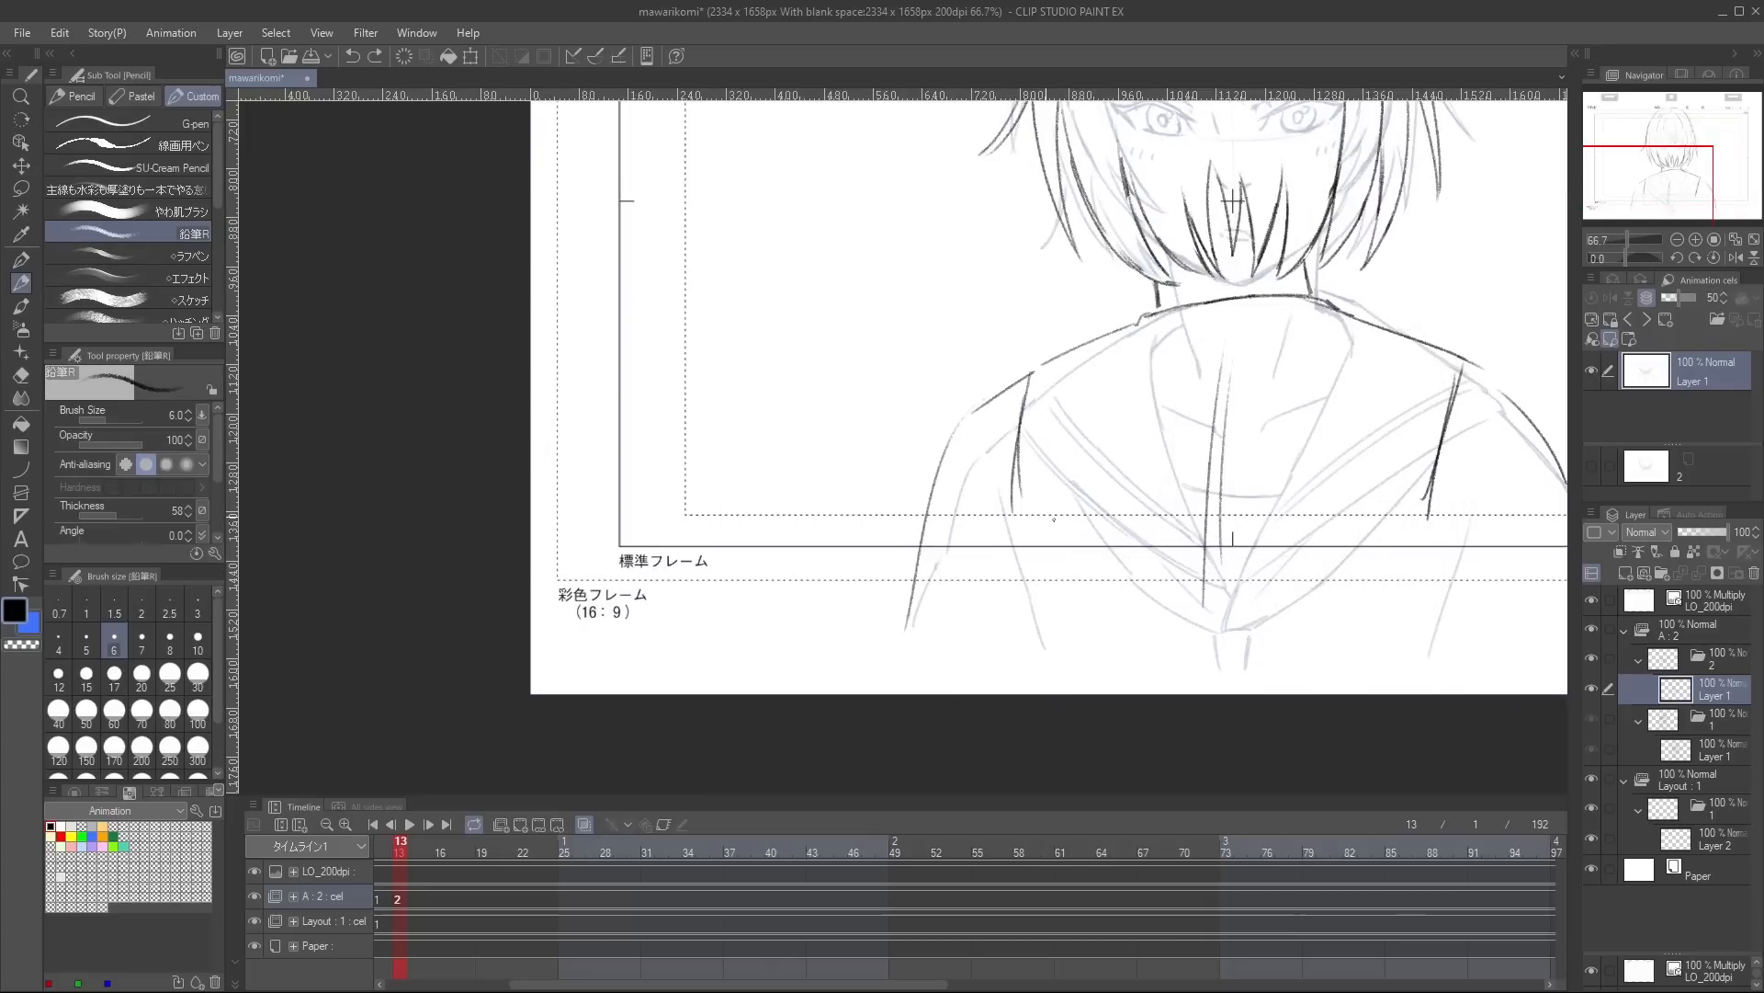
mouse_move(1050, 533)
left_mouse_down()
mouse_move(1419, 530)
mouse_move(1381, 521)
left_mouse_up()
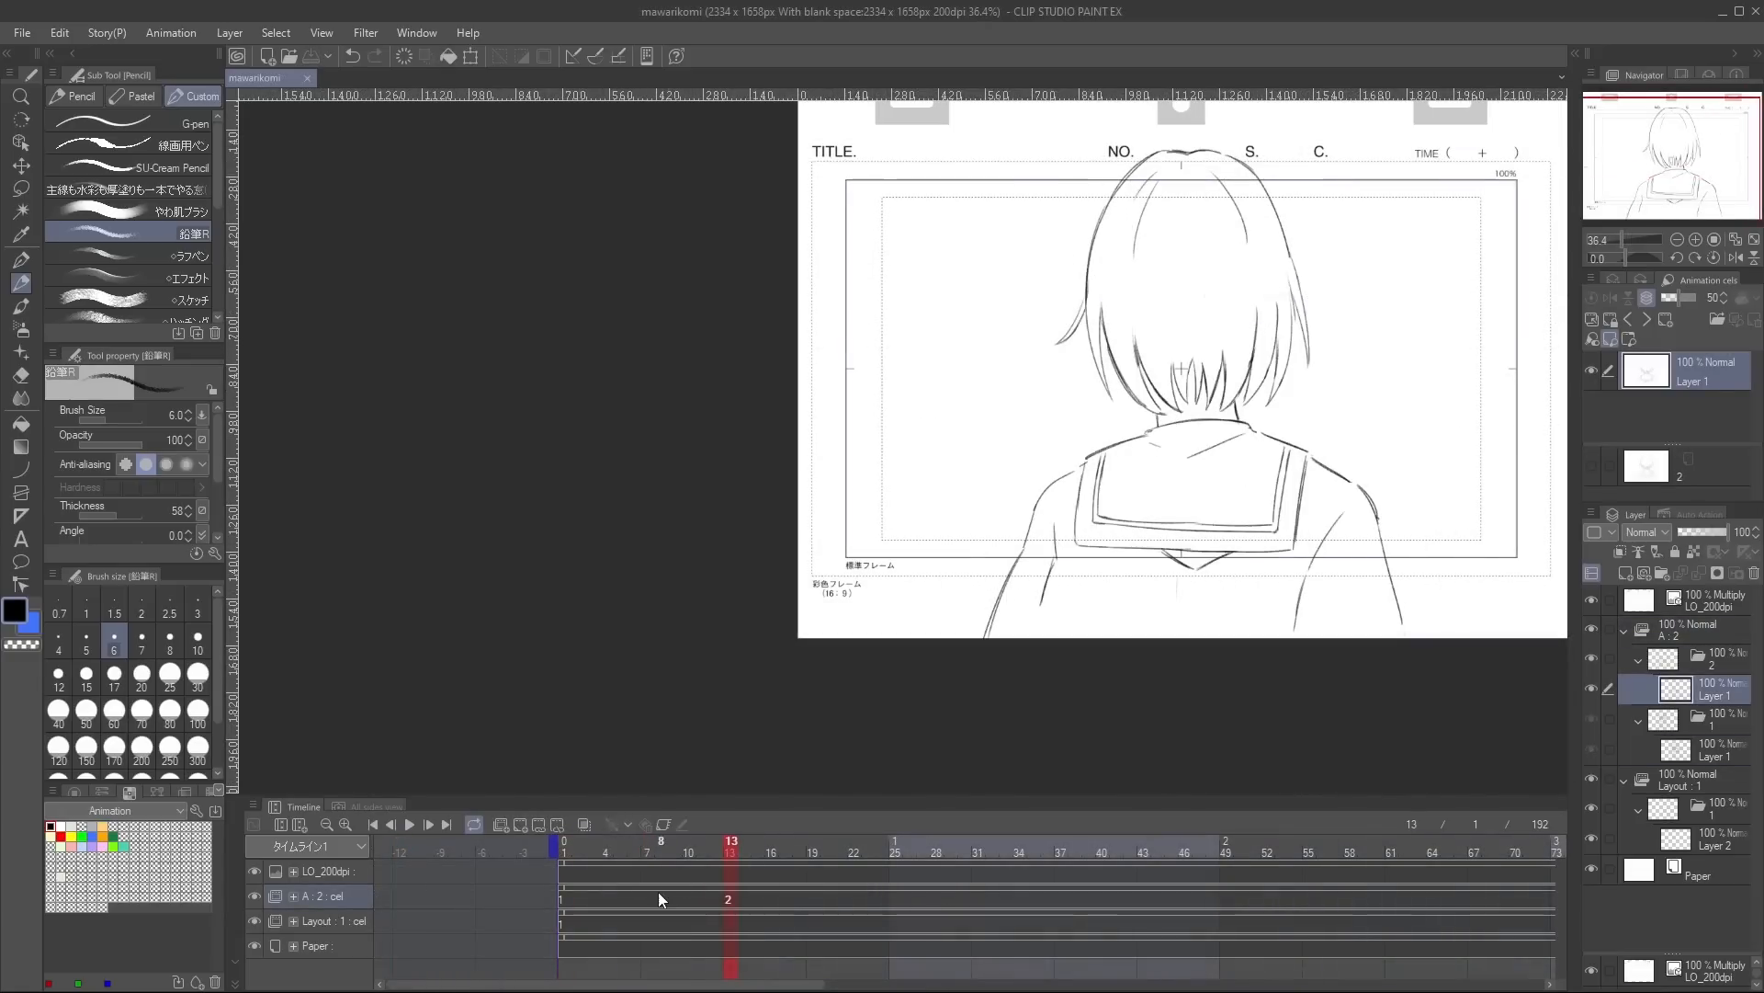
Add an animation cel at frame 7 on track A and turn on onion skin.
left_click(650, 898)
left_click(522, 825)
left_click(585, 825)
Rough in the turned body, neck and head outline of the three-quarter view on cel 1a.
left_click_drag(1244, 407, 1179, 422)
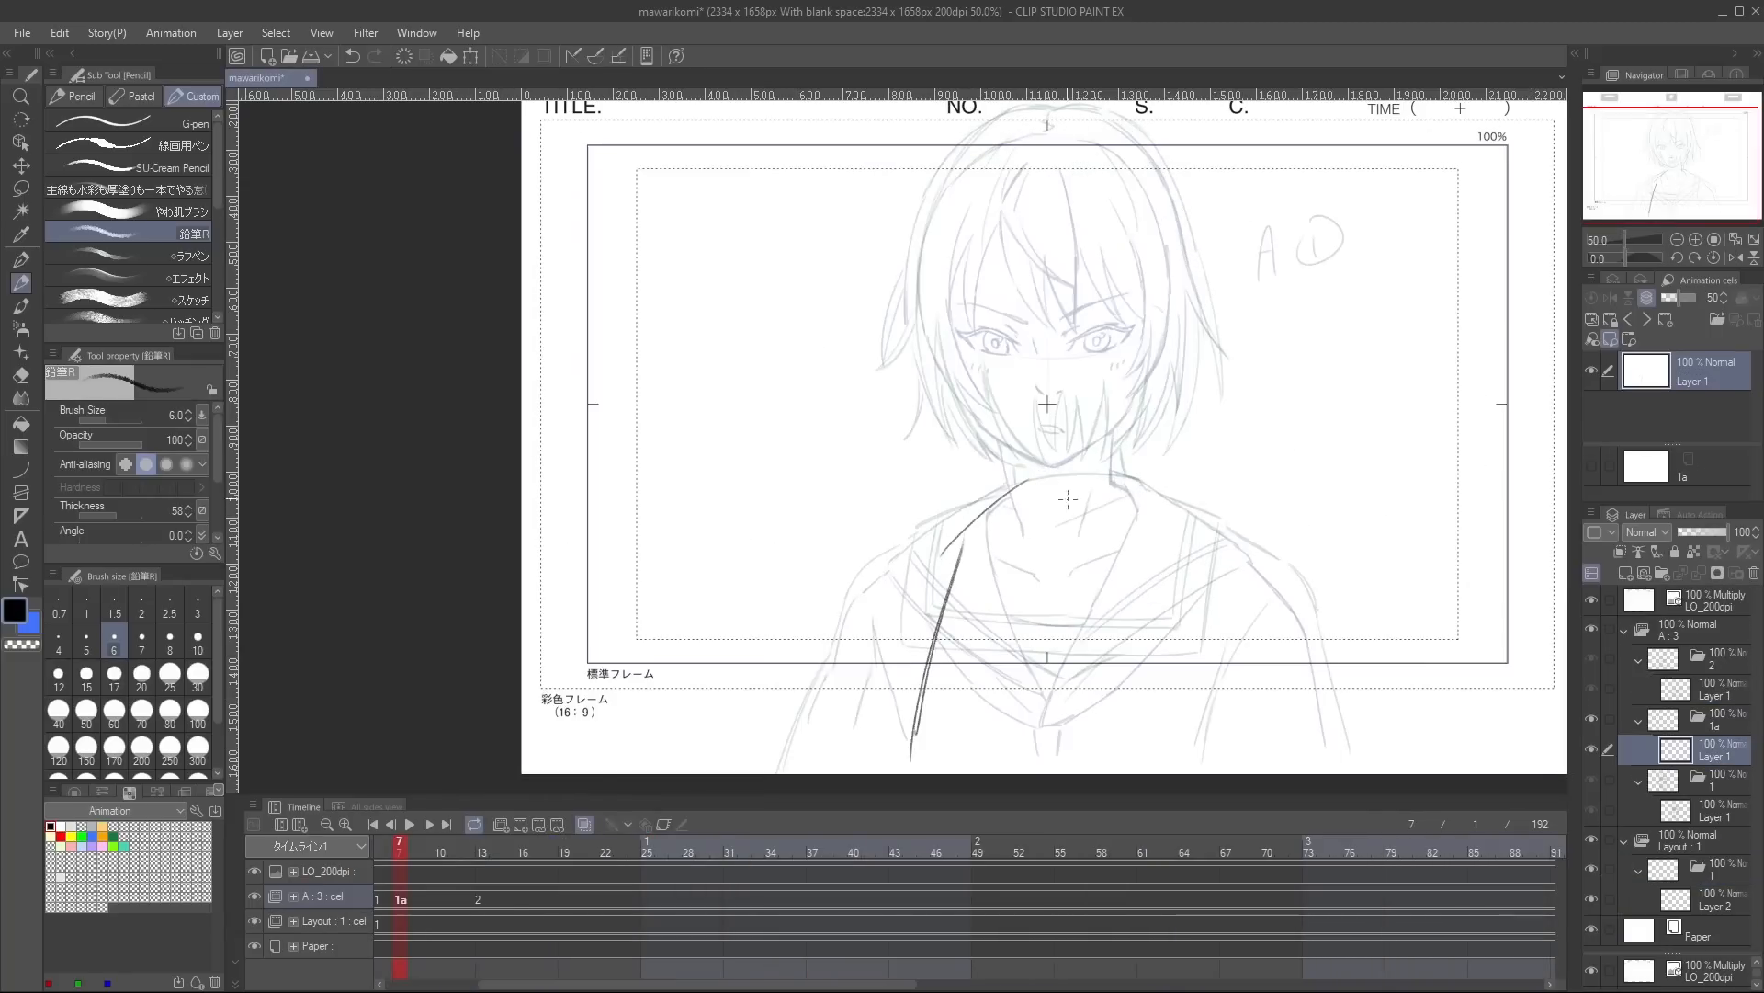
left_click_drag(1158, 514, 1192, 752)
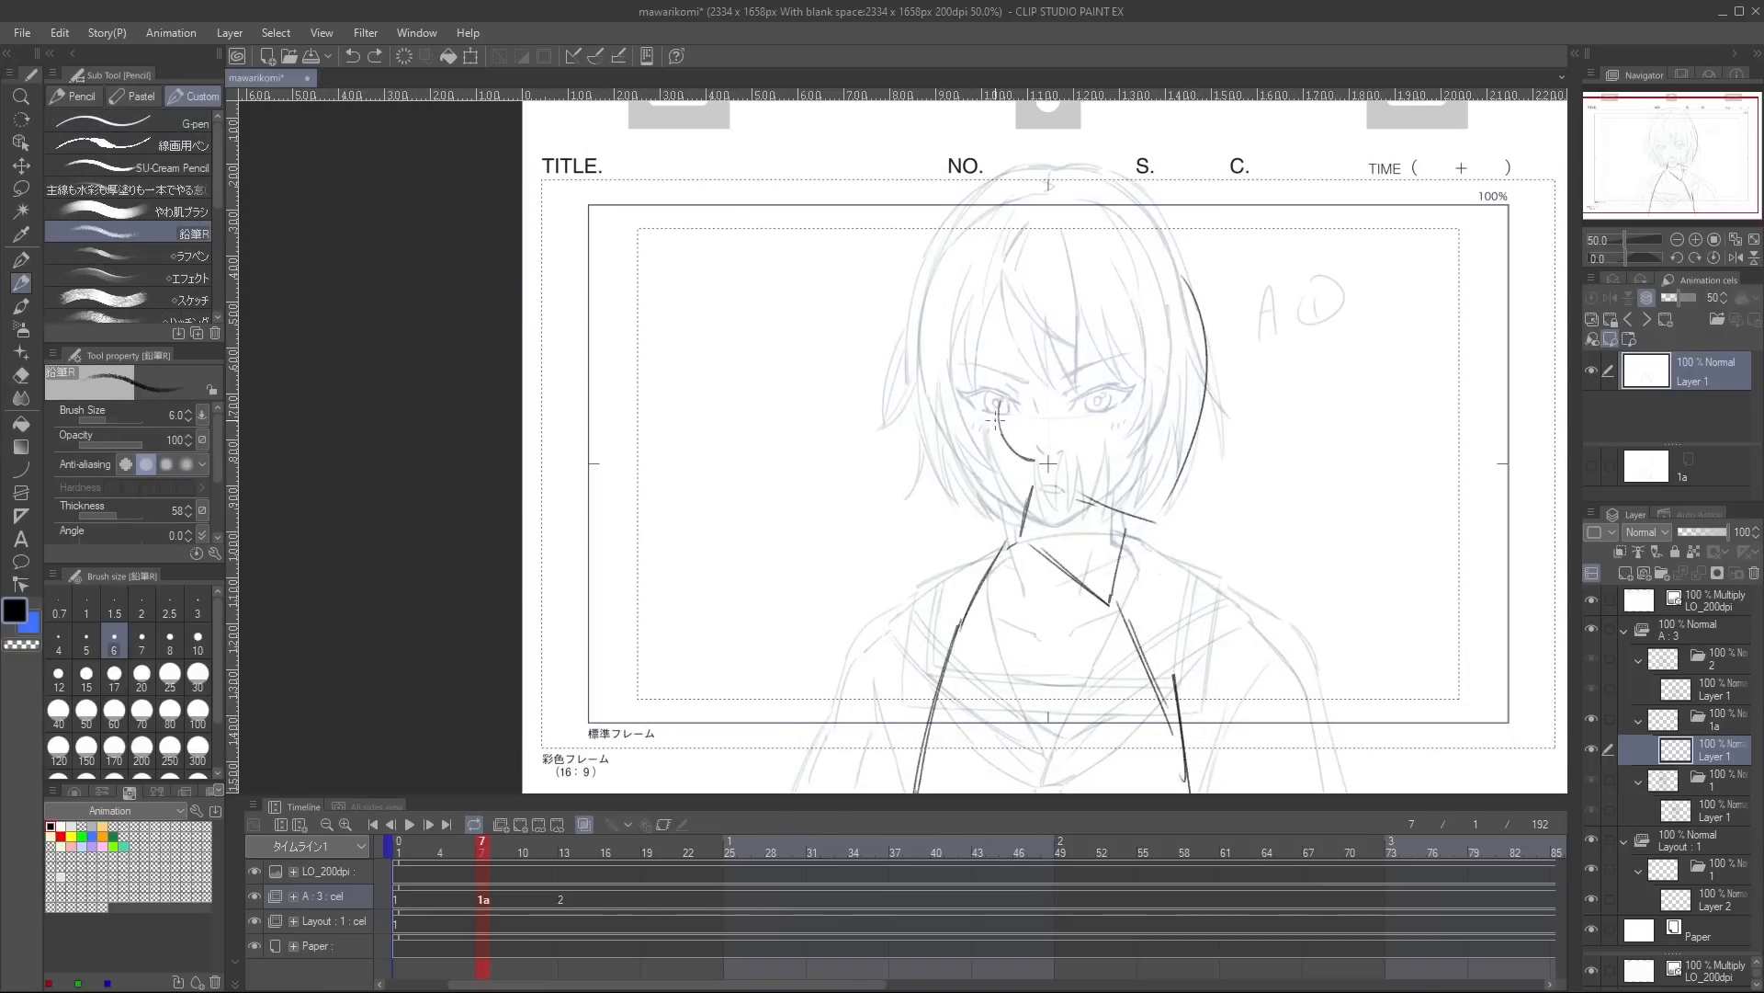
key("e")
key("p")
key("e")
left_click_drag(1184, 276, 1204, 405)
key("p")
mouse_move(940, 331)
left_mouse_down()
mouse_move(1026, 195)
mouse_move(1165, 200)
left_mouse_up()
left_click_drag(1204, 230, 1194, 434)
left_click_drag(998, 216, 939, 390)
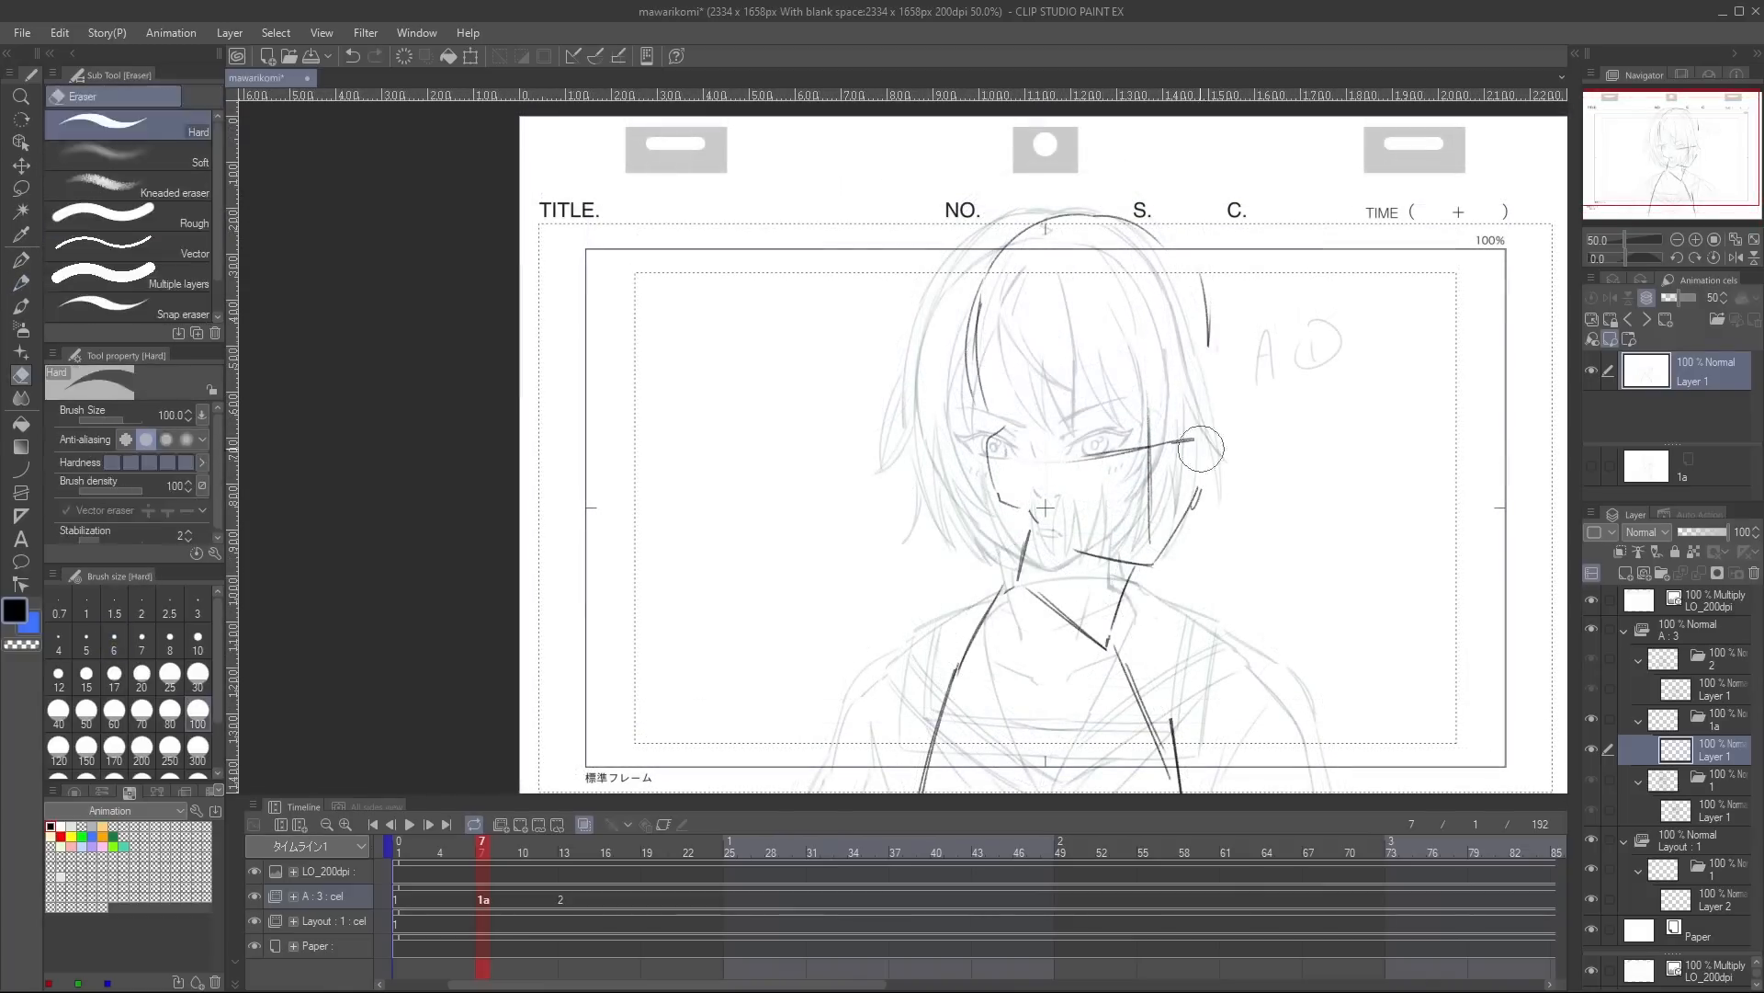
Redraw the front contour of the face and its construction lines on cel 1a, erasing the stray strokes.
key("p")
left_click_drag(1209, 352, 1204, 474)
mouse_move(1205, 481)
left_mouse_down()
mouse_move(1156, 562)
mouse_move(1210, 458)
left_mouse_up()
key("e")
left_click_drag(1215, 538, 1139, 479)
key("p")
left_click_drag(1133, 474, 1222, 549)
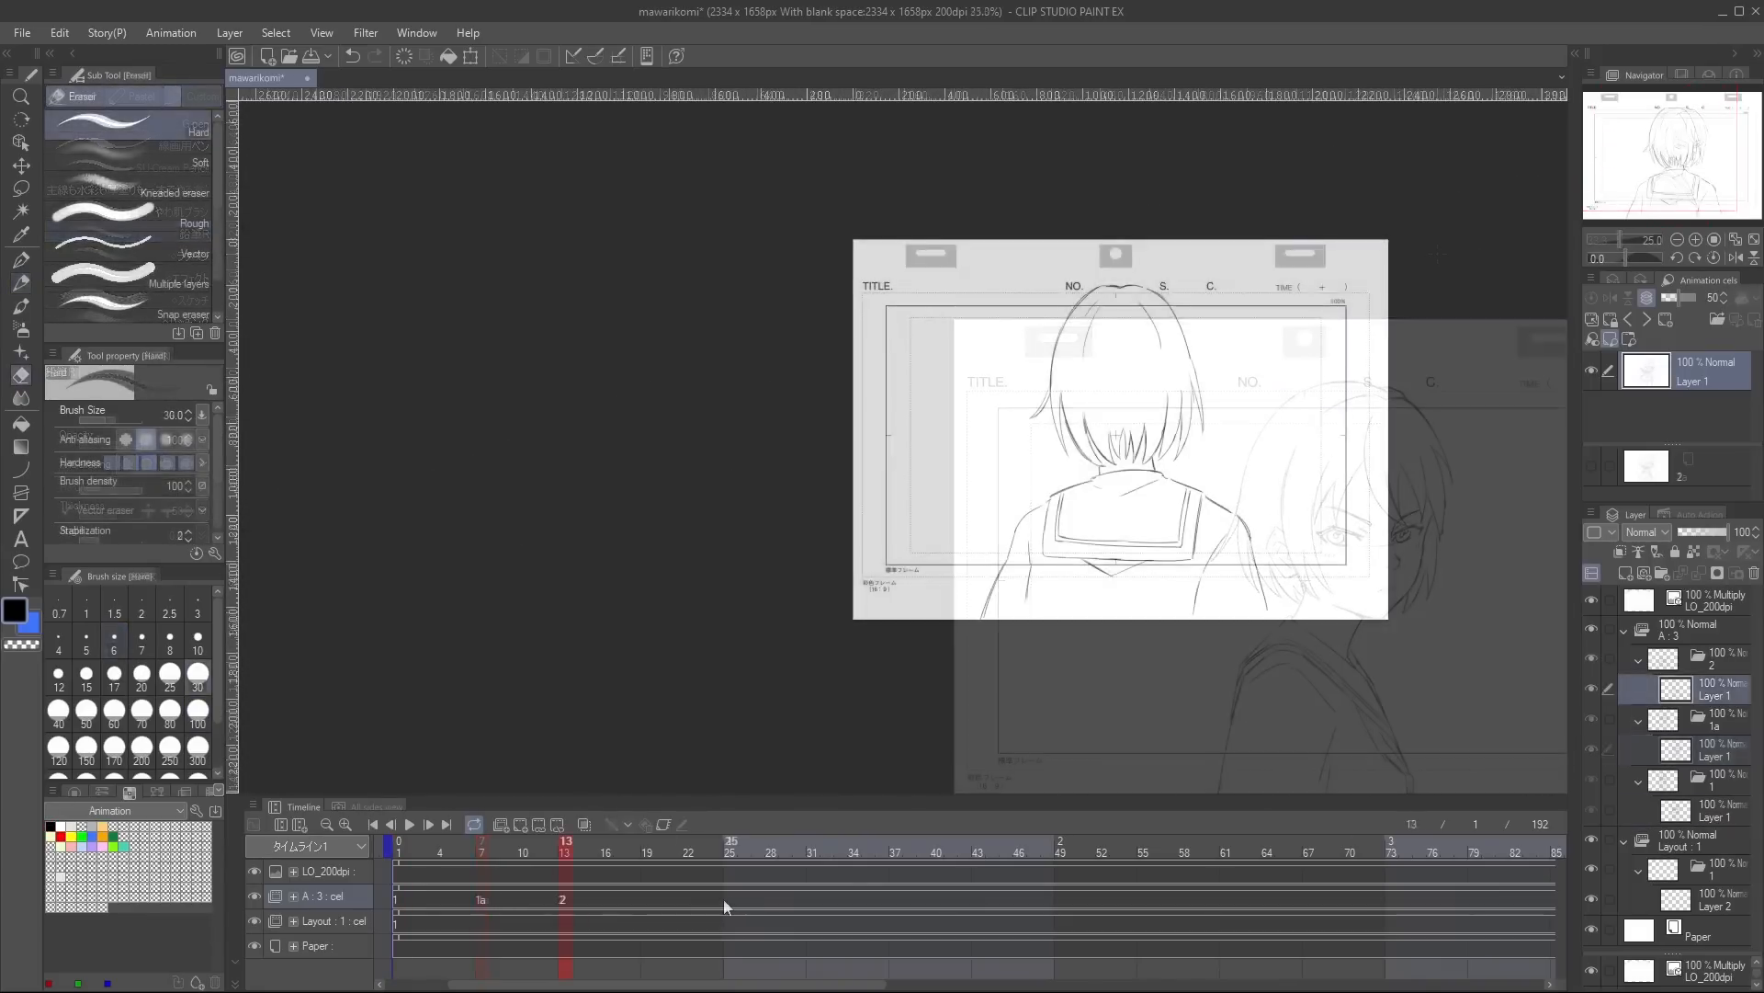
Assign cel 1 to frame 25 of track A.
right_click(724, 896)
key("Escape")
key("Left")
key("Right")
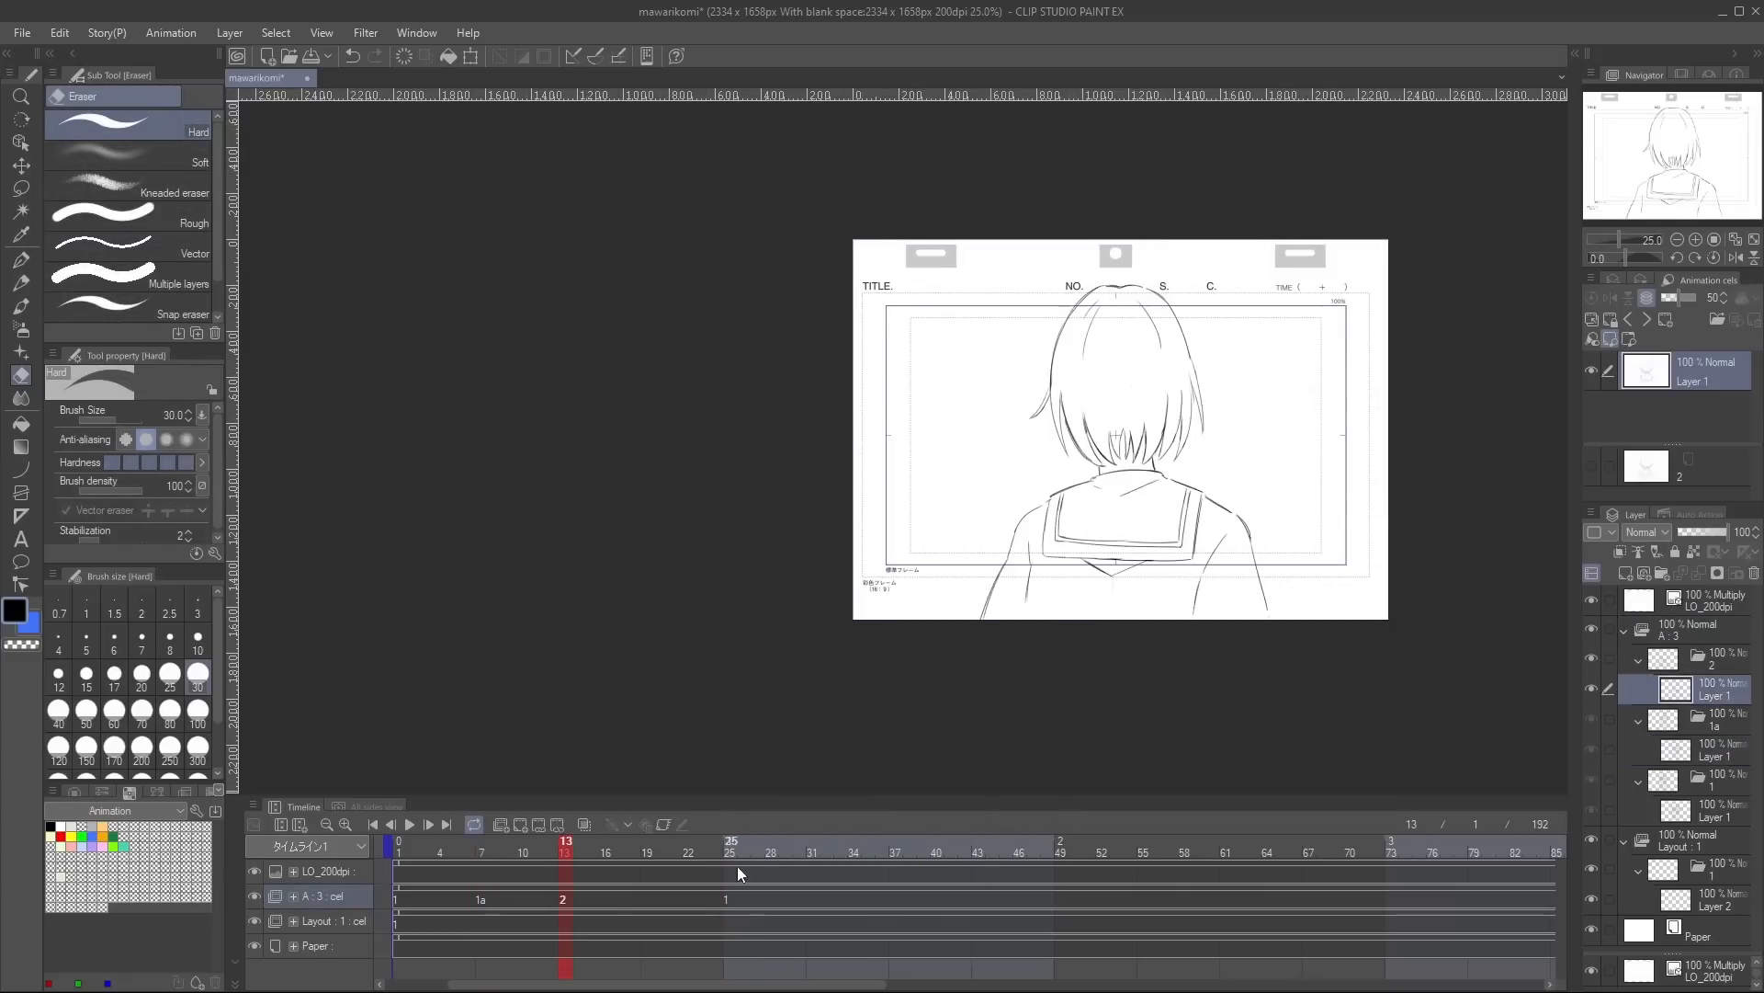
key("Right")
Add an animation cel at frame 19 and register cel 1a on its light table.
left_click(649, 906)
left_click(517, 826)
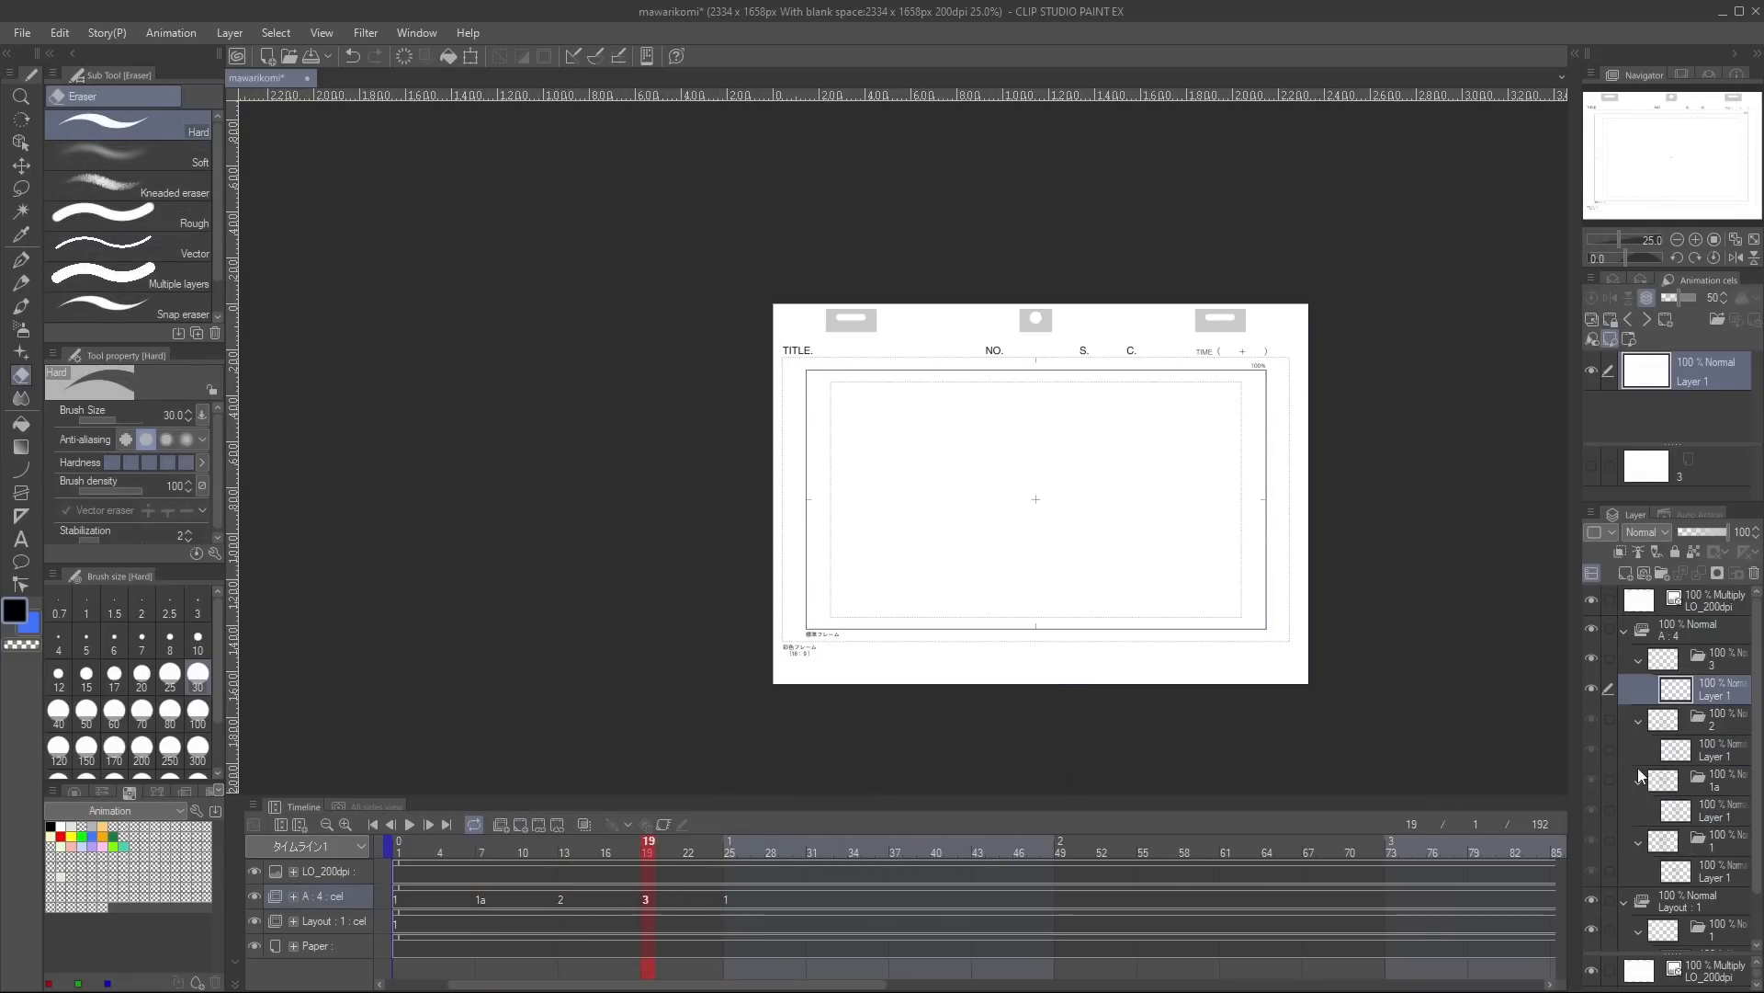
left_click_drag(1717, 788, 1718, 499)
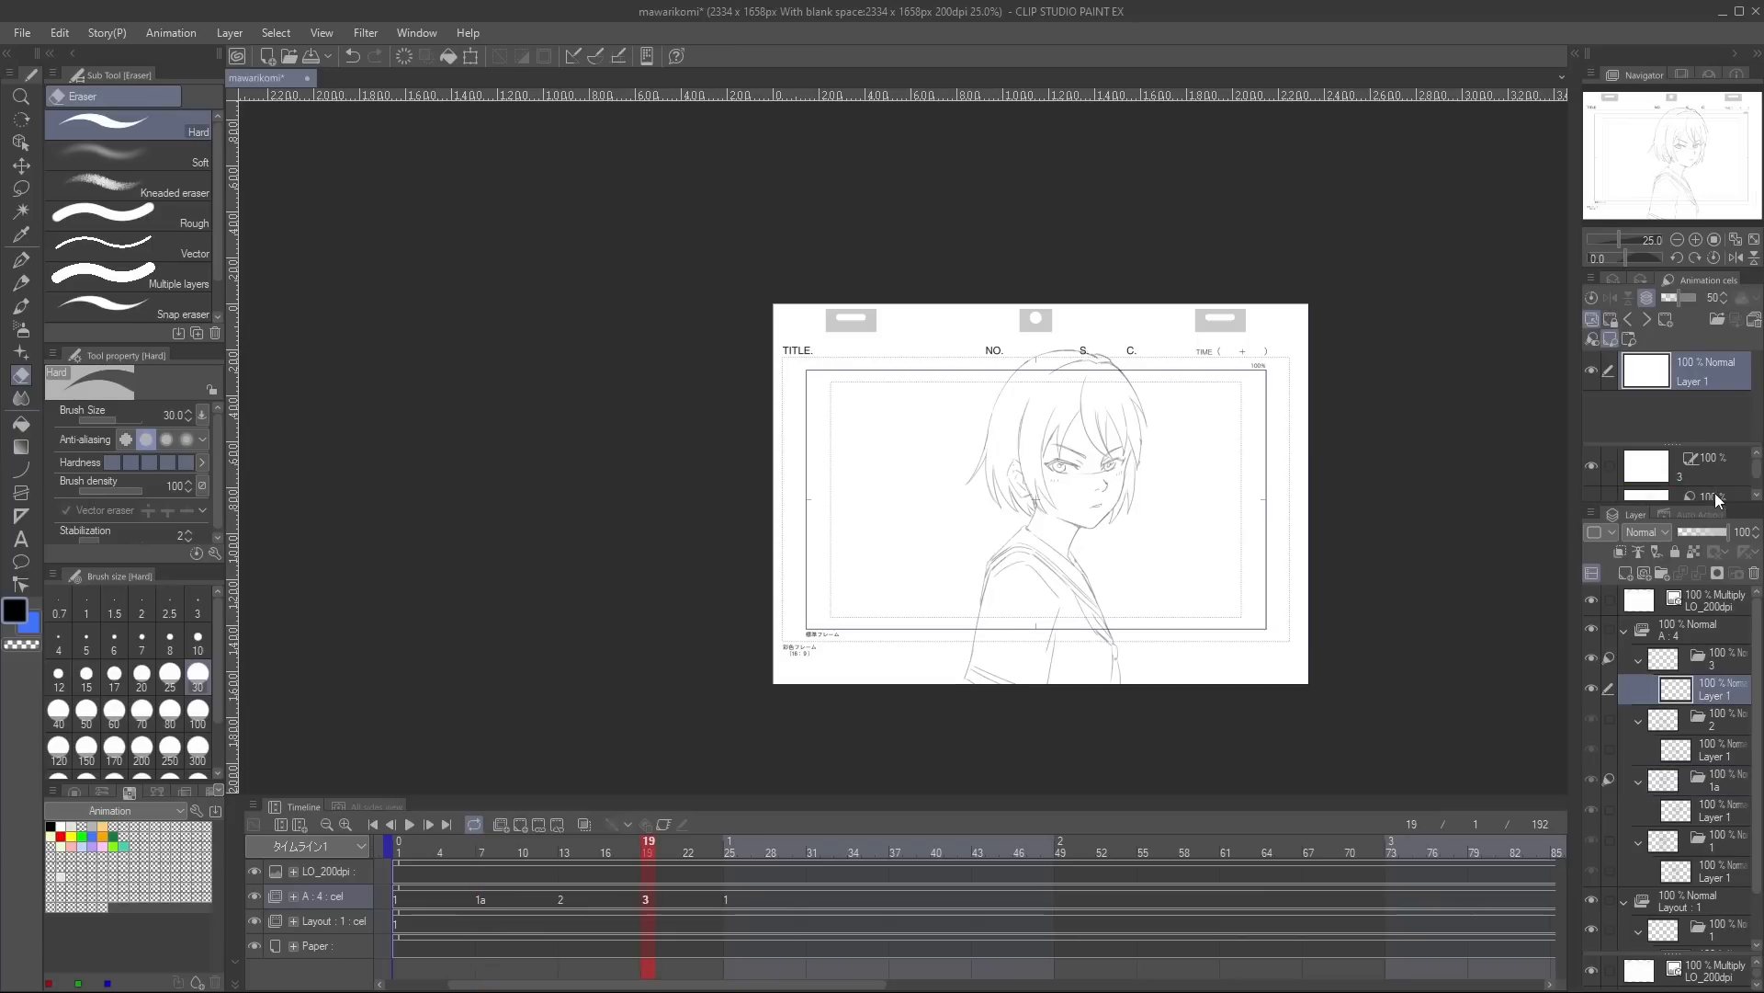
scroll(960, 455, "up", 1)
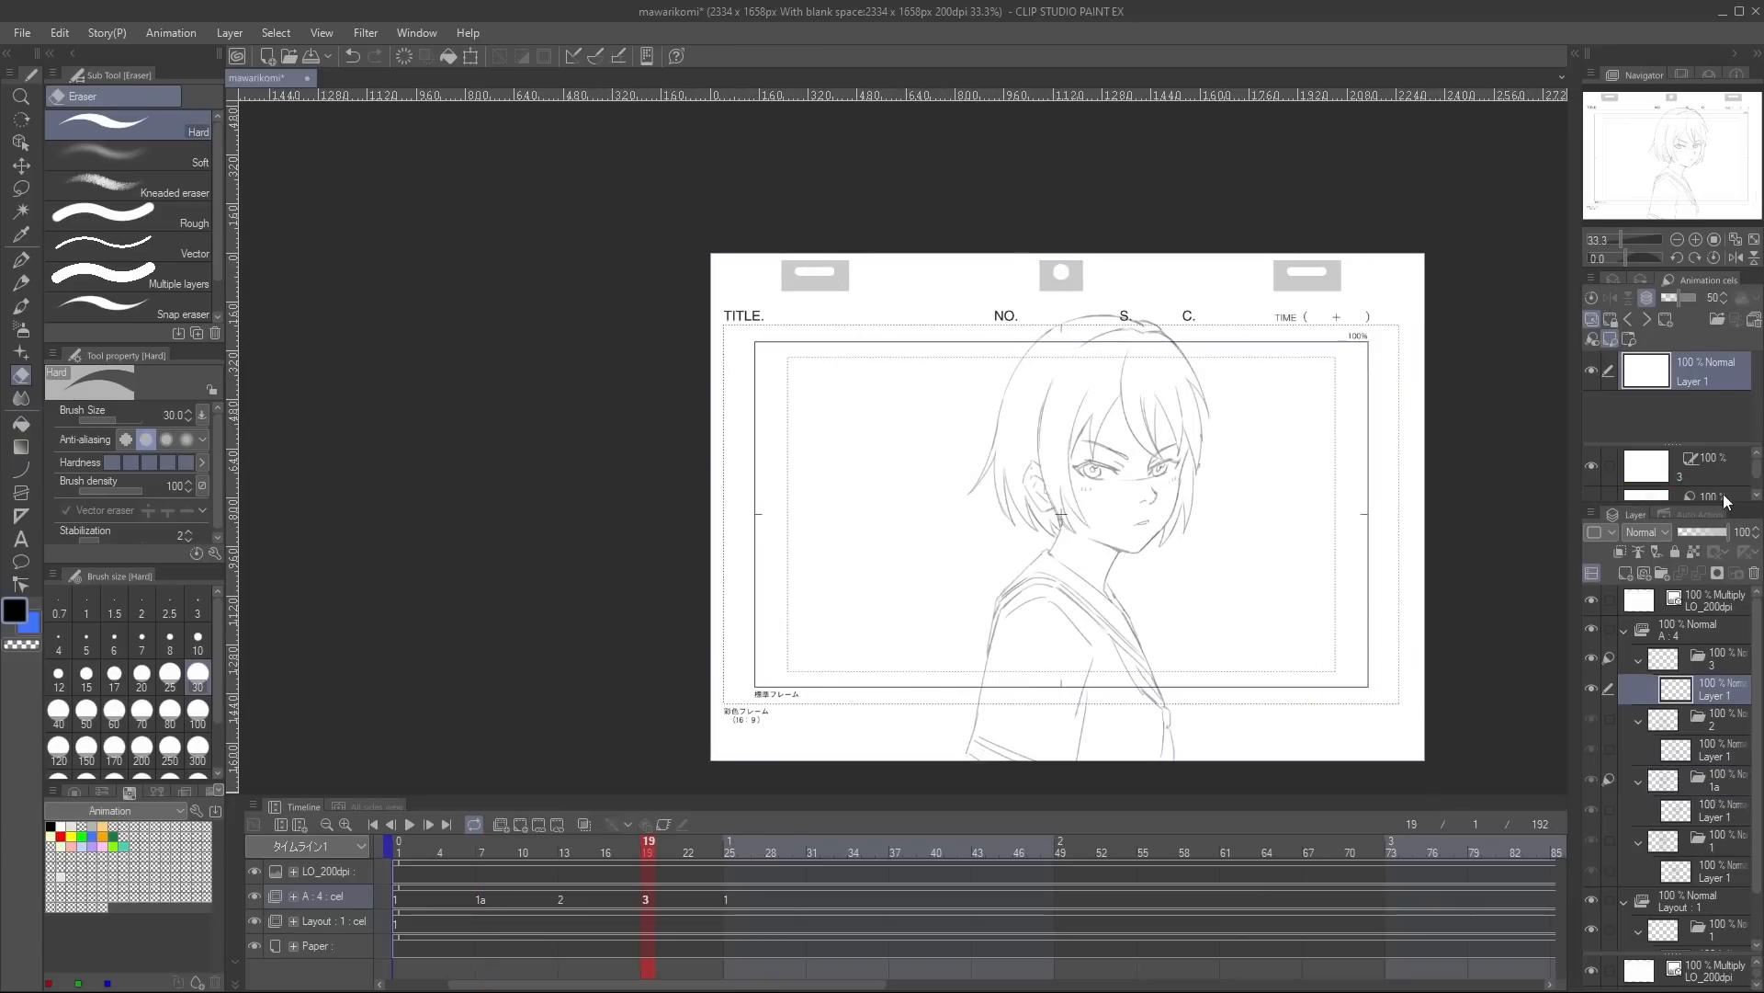
Lower the light table opacity to 26 and flip the registered cel 1a horizontally.
left_click(1724, 498)
left_click(1673, 298)
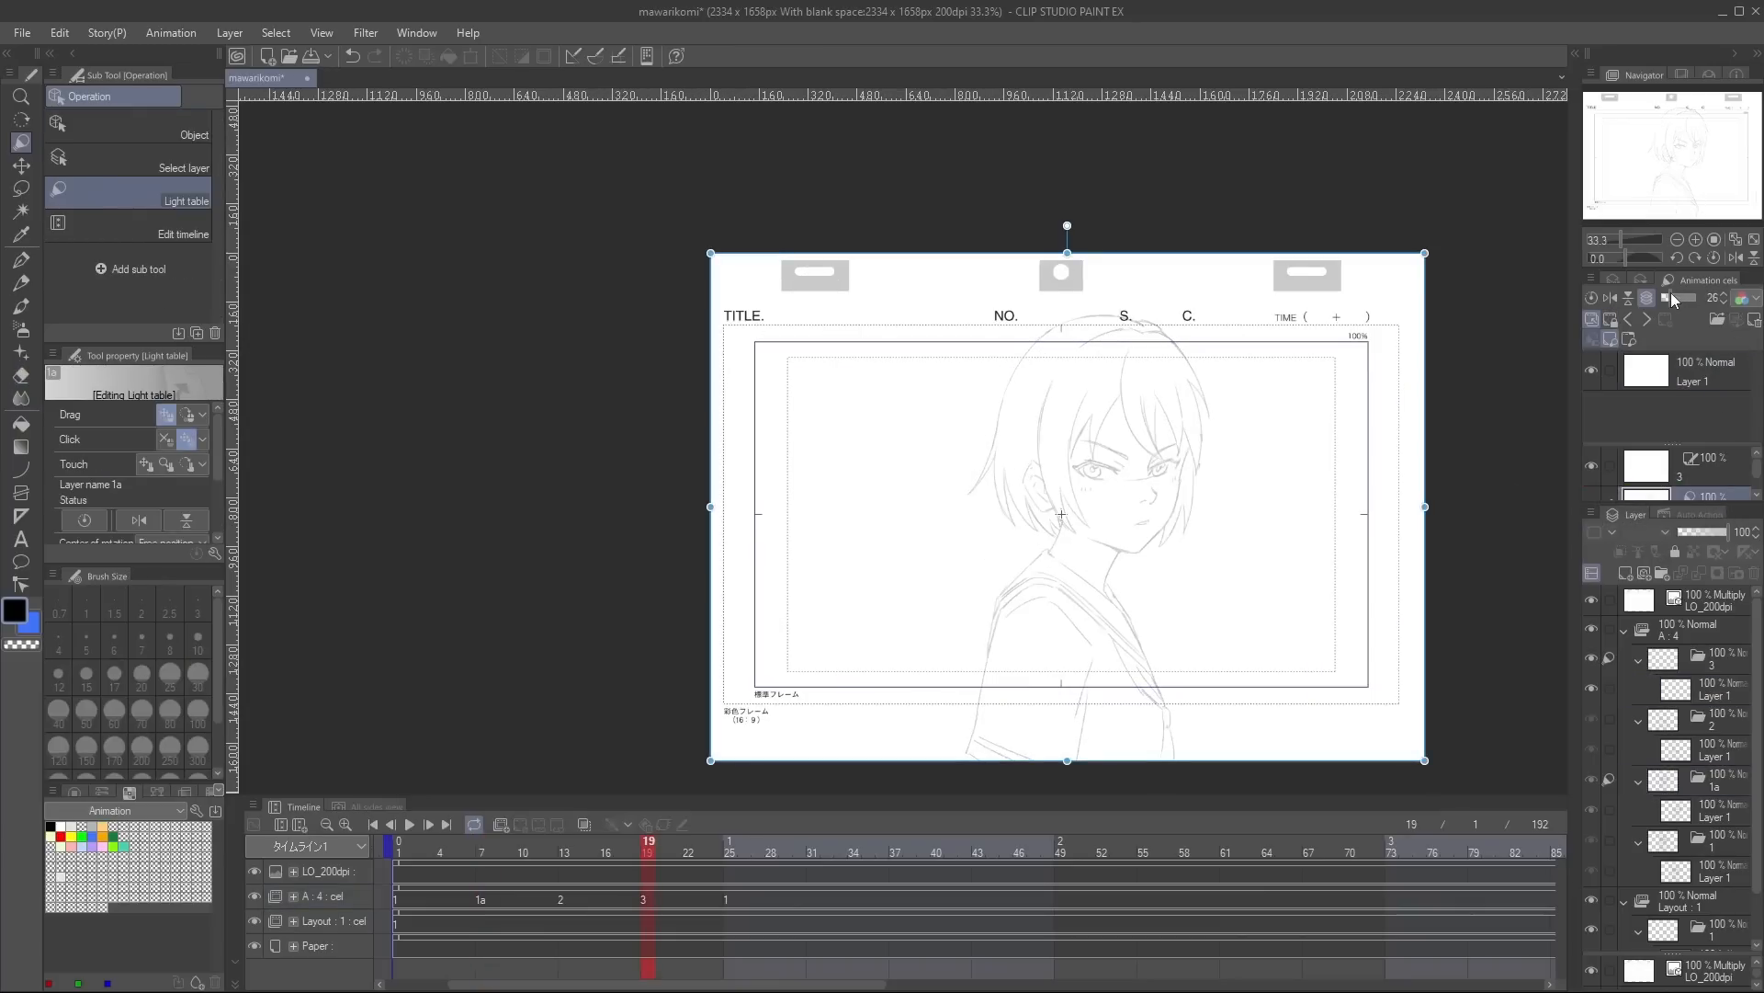
left_click(1611, 298)
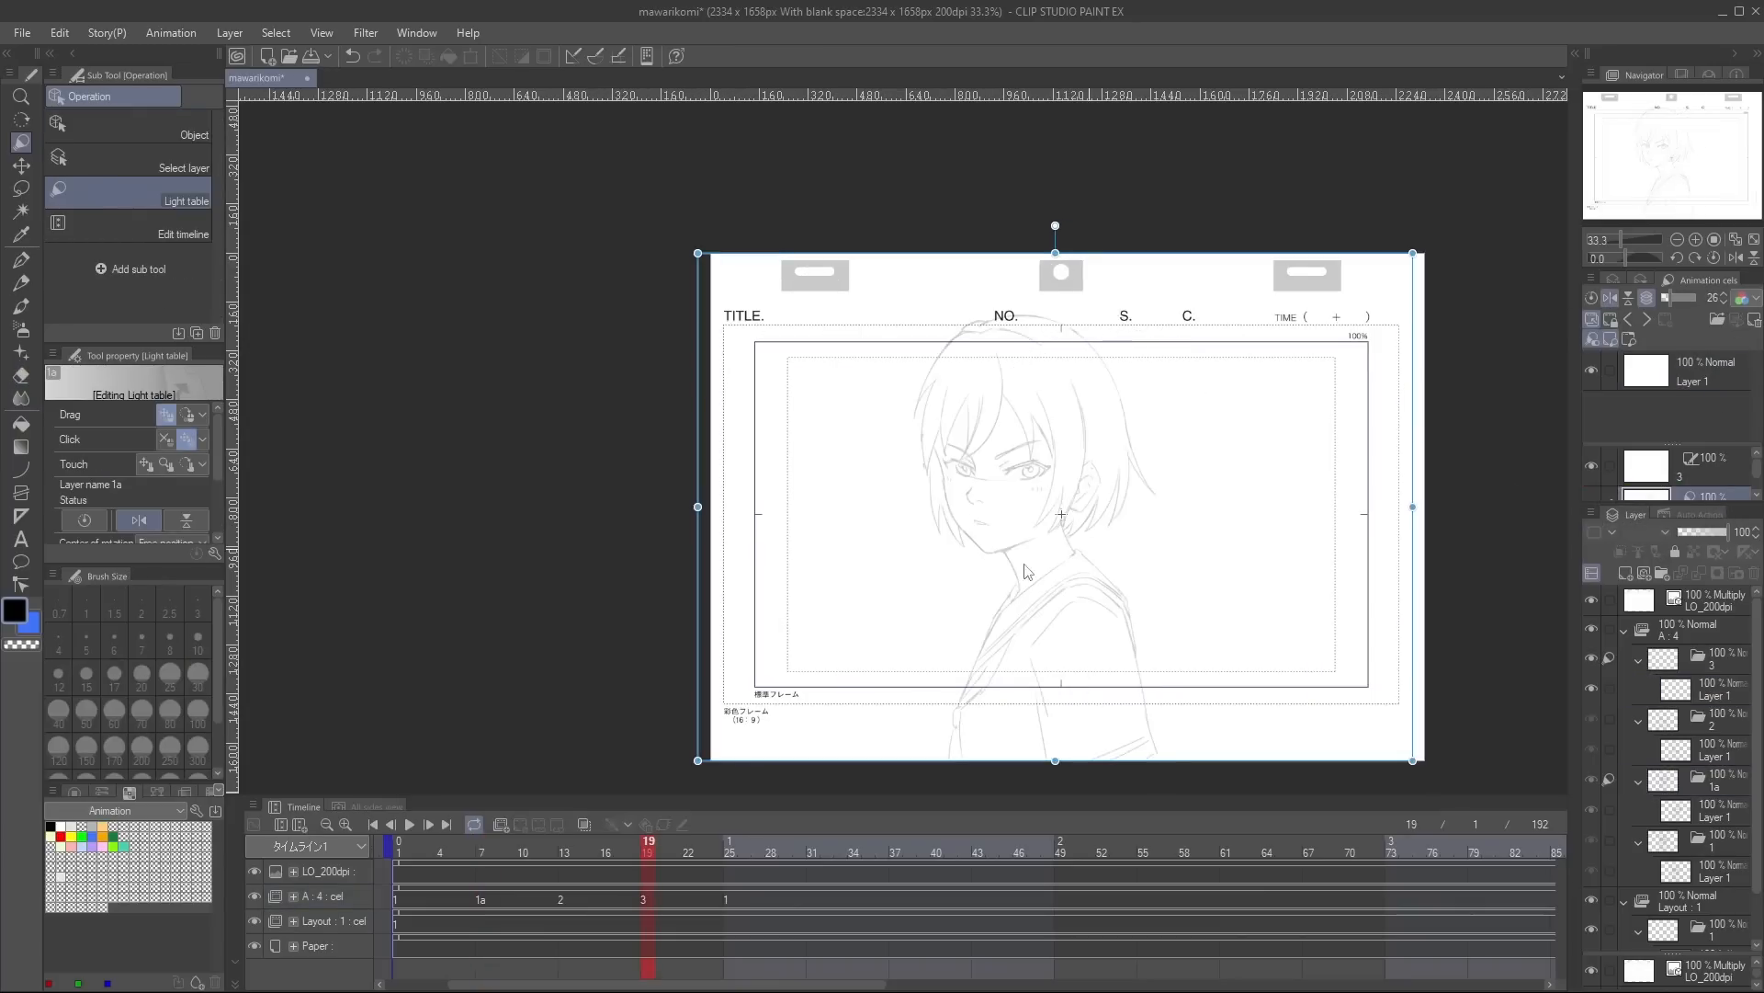
Turn on onion skin and shift the flipped light-table drawing to line up with the neighbouring cels.
left_click(583, 825)
scroll(1119, 599, "up", 1)
left_click_drag(1138, 599, 1149, 599)
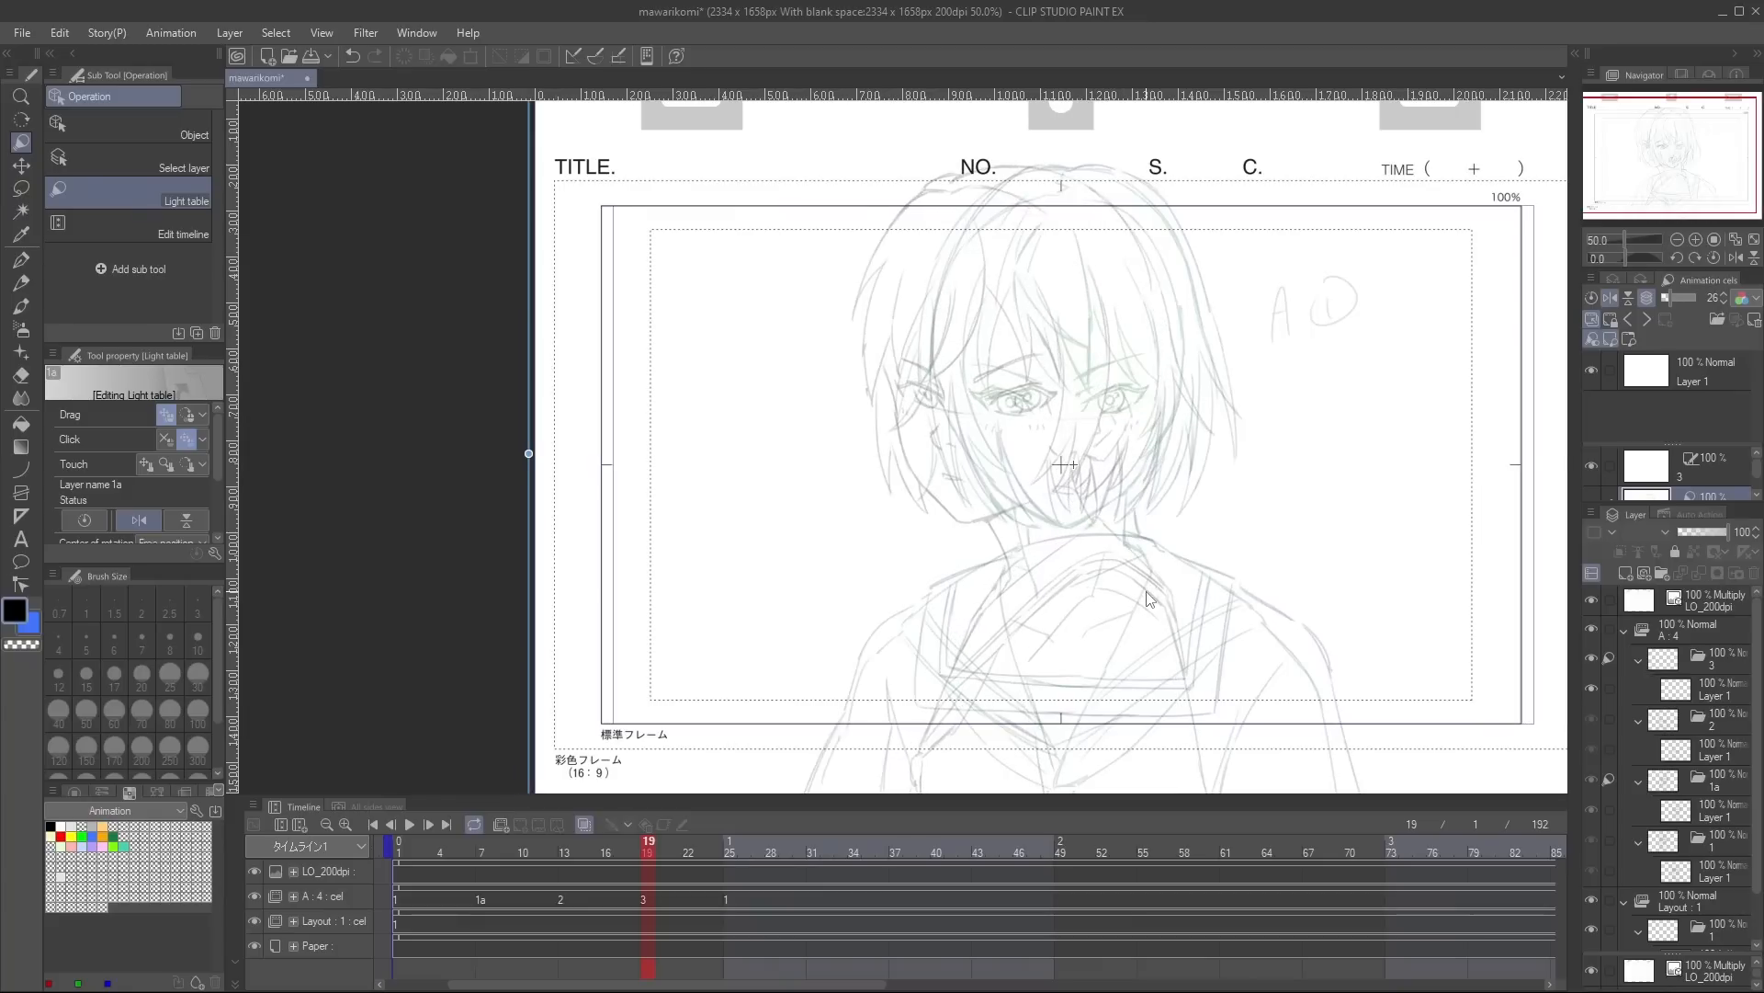
key("e")
key("ctrl+Left")
key("ctrl+Left")
key("ctrl+Left")
key("ctrl+Right")
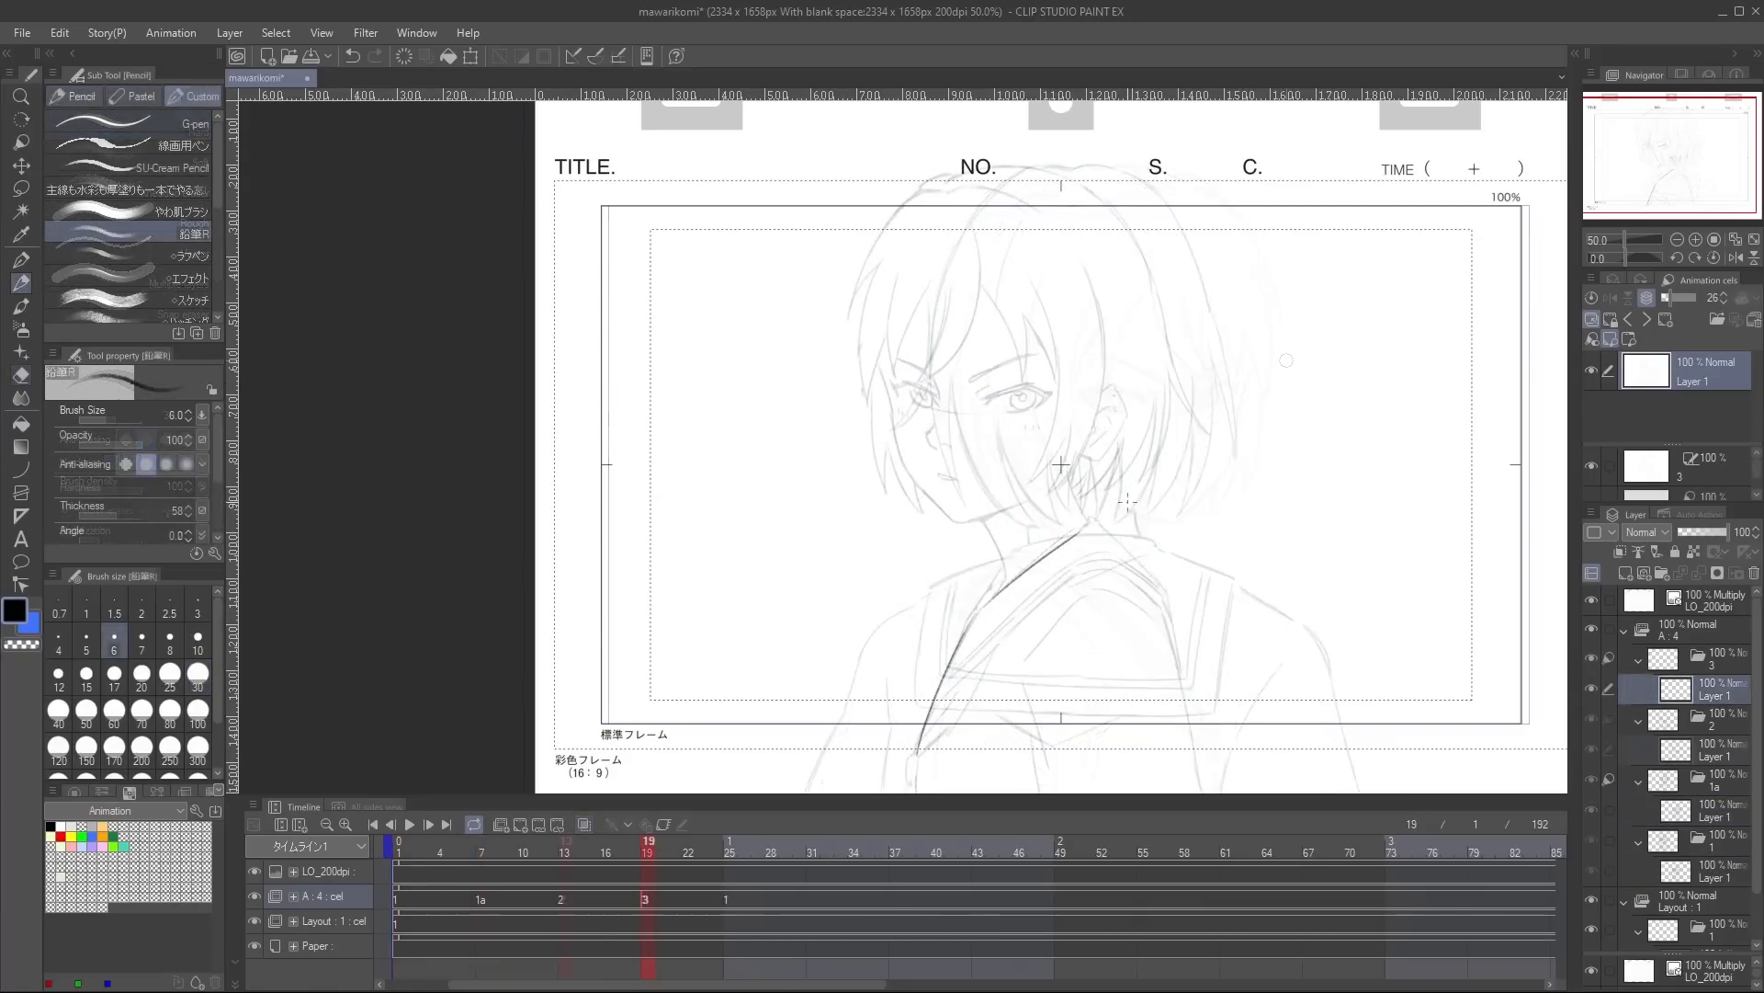
Trace the back, shoulder and arm lines of the turned body on cel 3 over the flipped reference.
left_click_drag(1168, 606, 1206, 789)
left_click_drag(1103, 698, 1117, 619)
left_click_drag(1037, 603, 1056, 691)
key("ctrl+z")
left_click_drag(1096, 519, 1155, 524)
left_click_drag(934, 643, 936, 643)
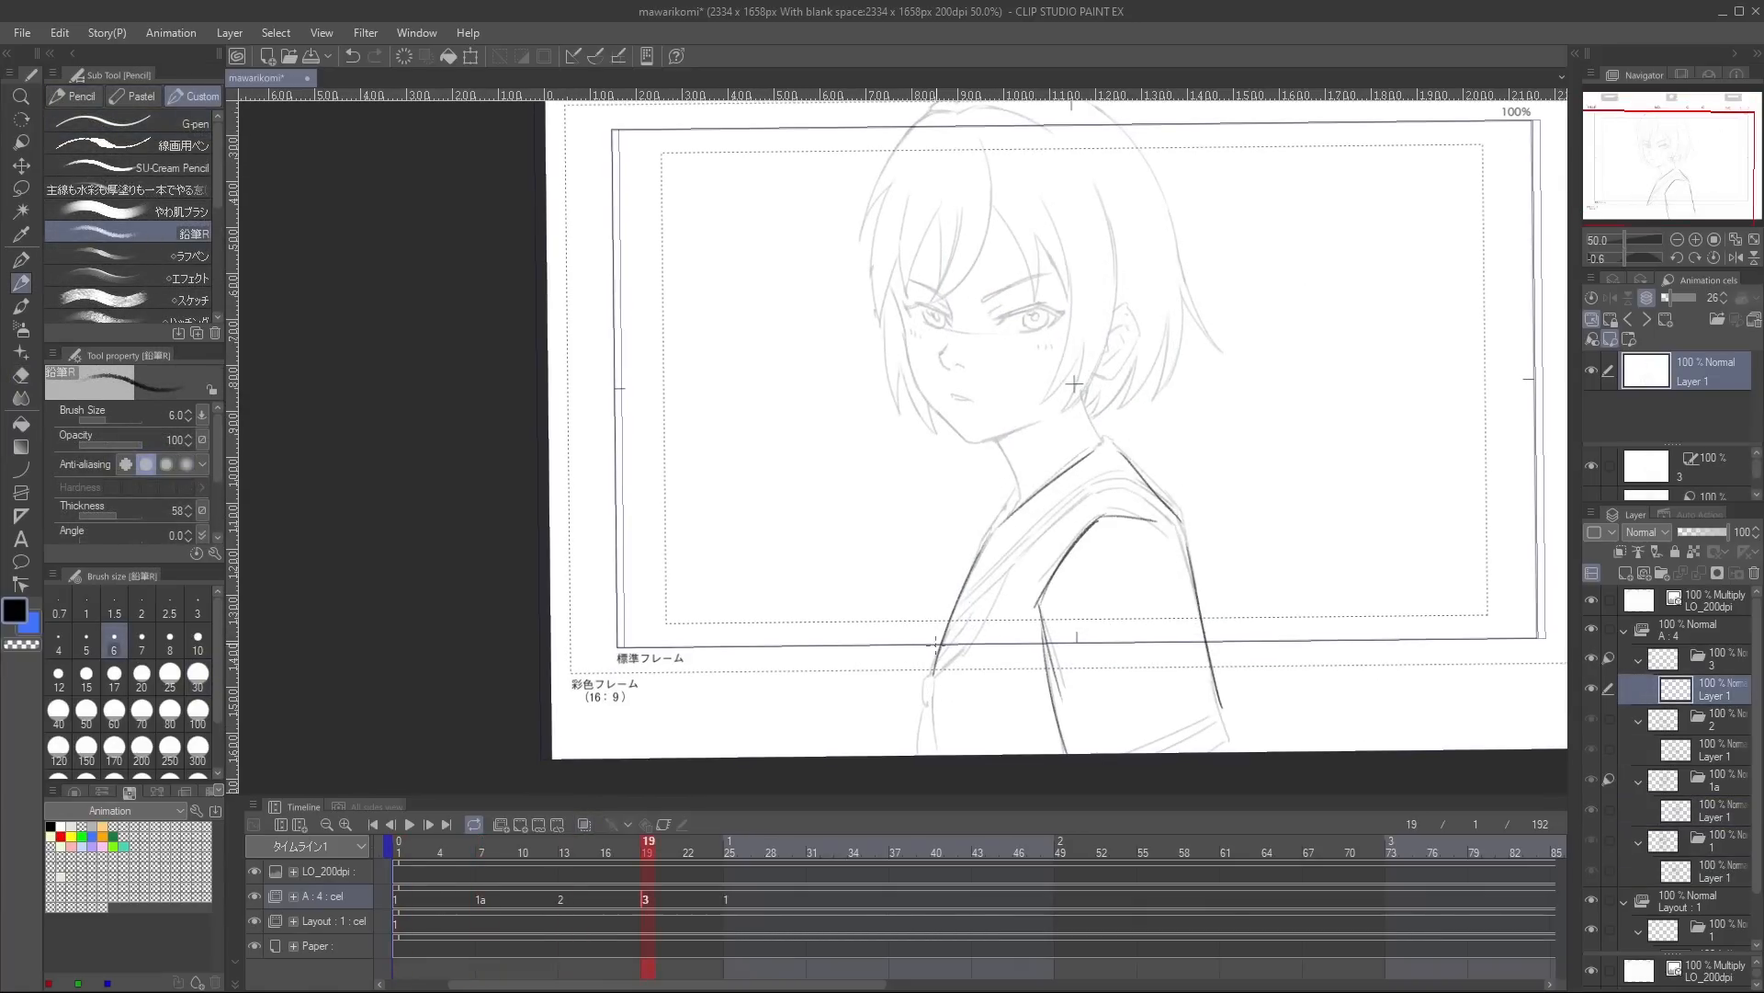
Rough in the neck, jaw, face guidelines and skull outline on cel 3.
left_click_drag(1076, 452, 1156, 634)
left_click_drag(1080, 629, 1100, 680)
key("ctrl+z")
left_click_drag(1158, 488, 1164, 575)
left_click_drag(971, 467, 1007, 595)
left_click_drag(1040, 528, 1072, 637)
left_click_drag(1108, 290, 958, 460)
left_click_drag(1172, 317, 1224, 495)
key("e")
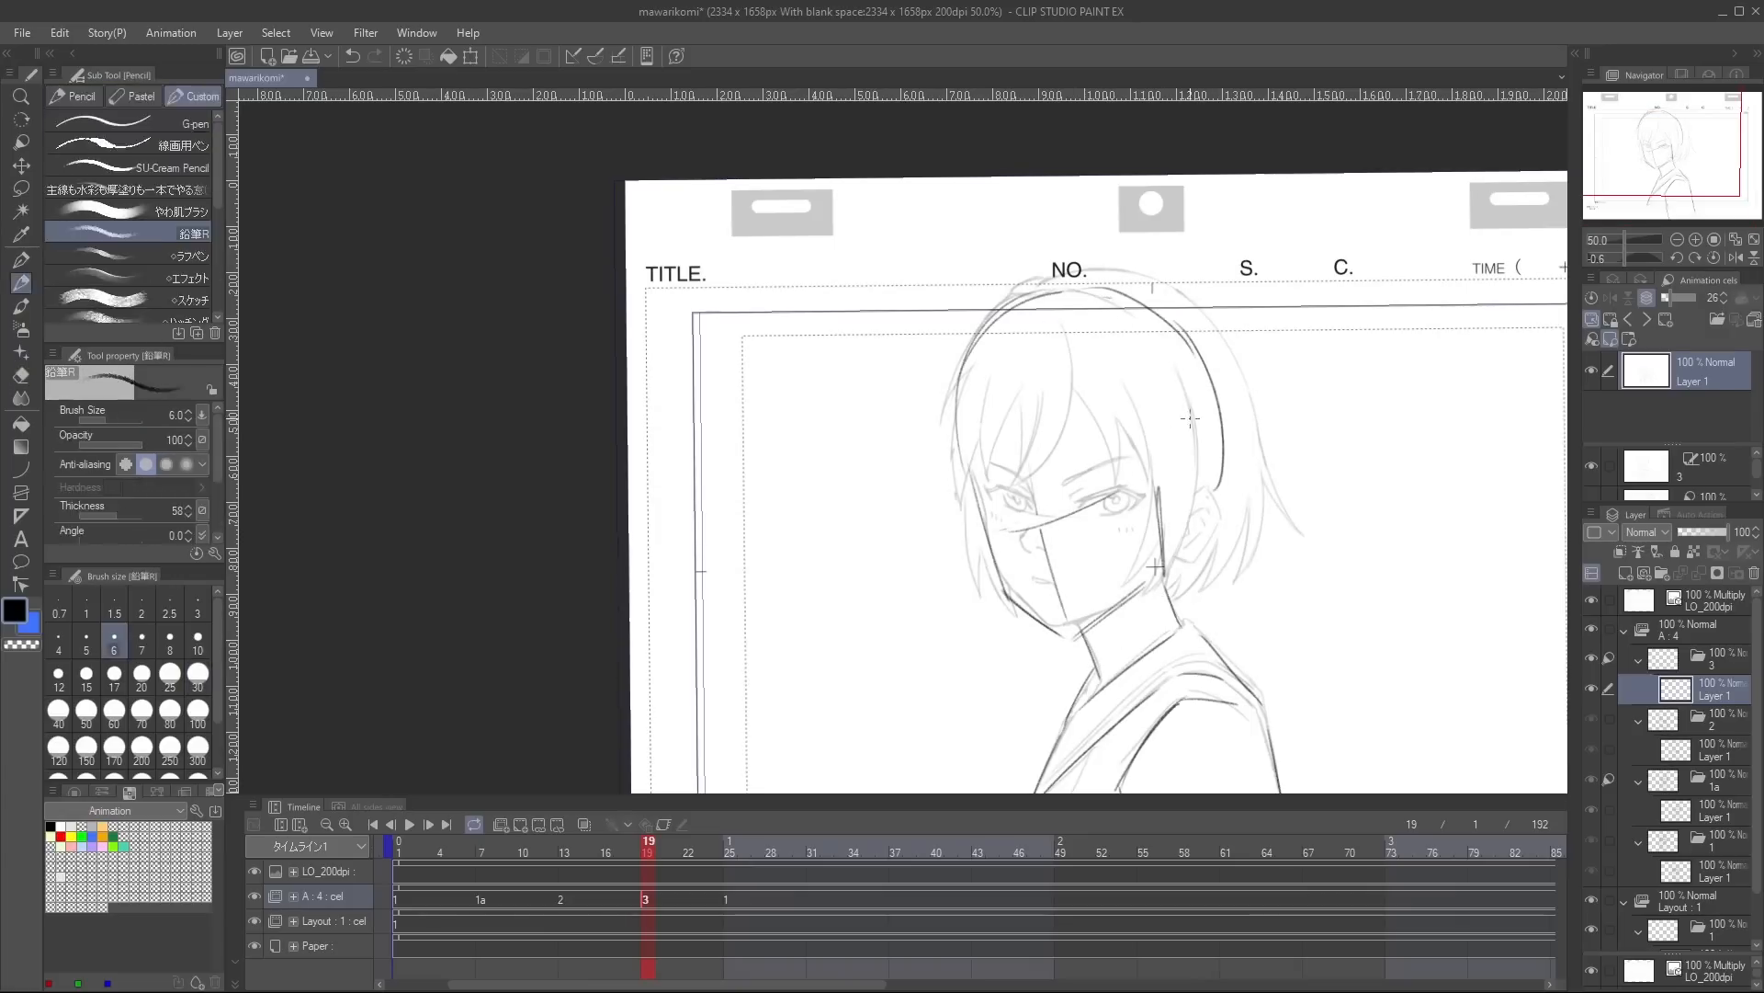
Redraw the back of the head and the ear area, and draw the face and hair details on cel 3.
key("p")
left_click_drag(1108, 290, 1226, 483)
left_click_drag(1156, 458, 1182, 542)
key("e")
mouse_move(1165, 575)
left_mouse_down()
mouse_move(1195, 487)
mouse_move(1157, 562)
mouse_move(1182, 451)
mouse_move(1188, 541)
left_mouse_up()
key("p")
left_click_drag(1186, 439, 1166, 470)
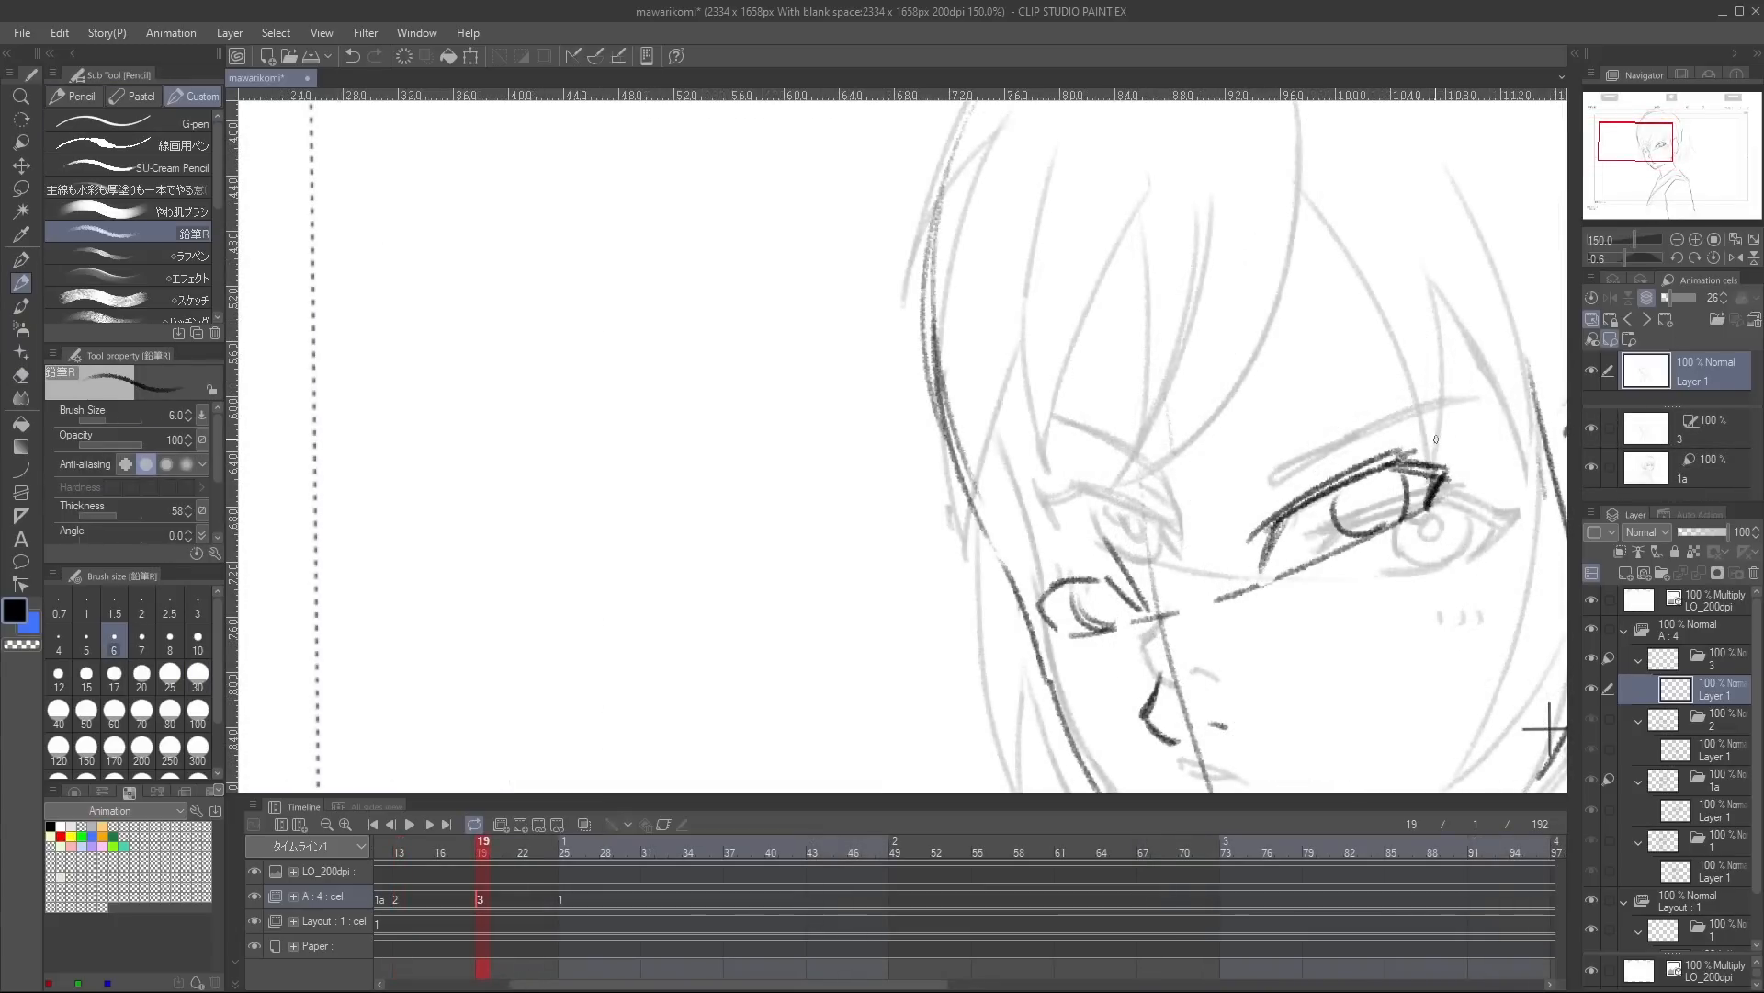
key("e")
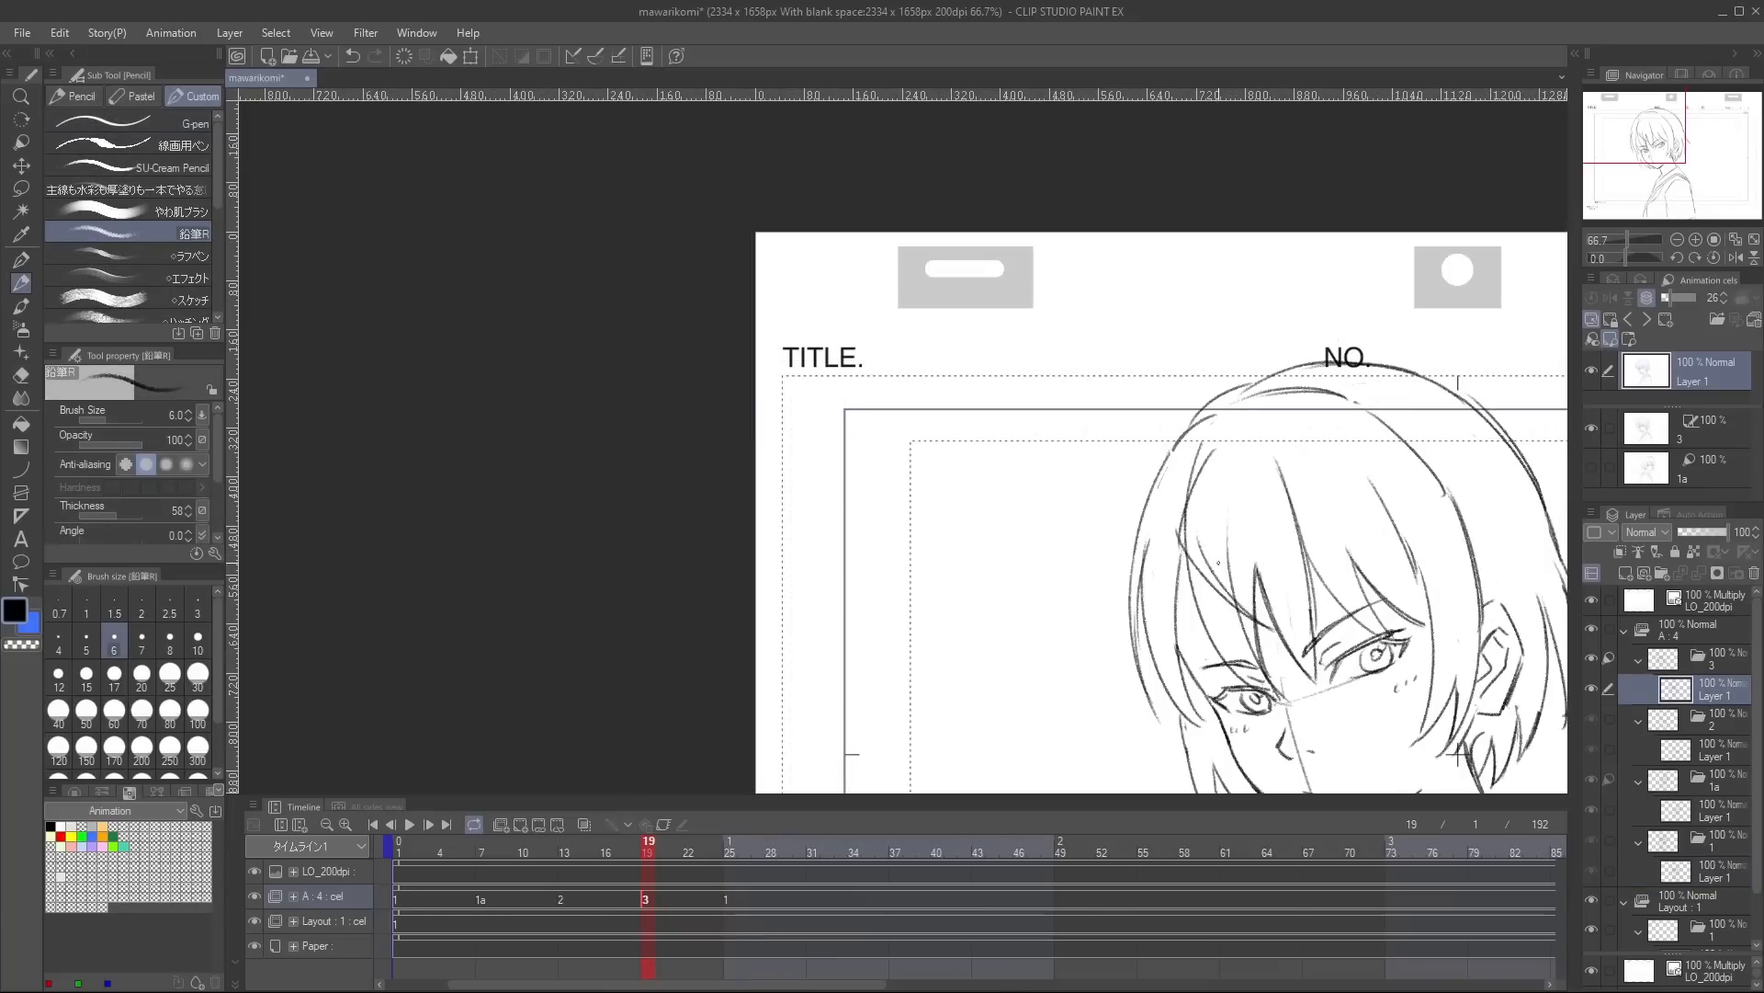
key("e")
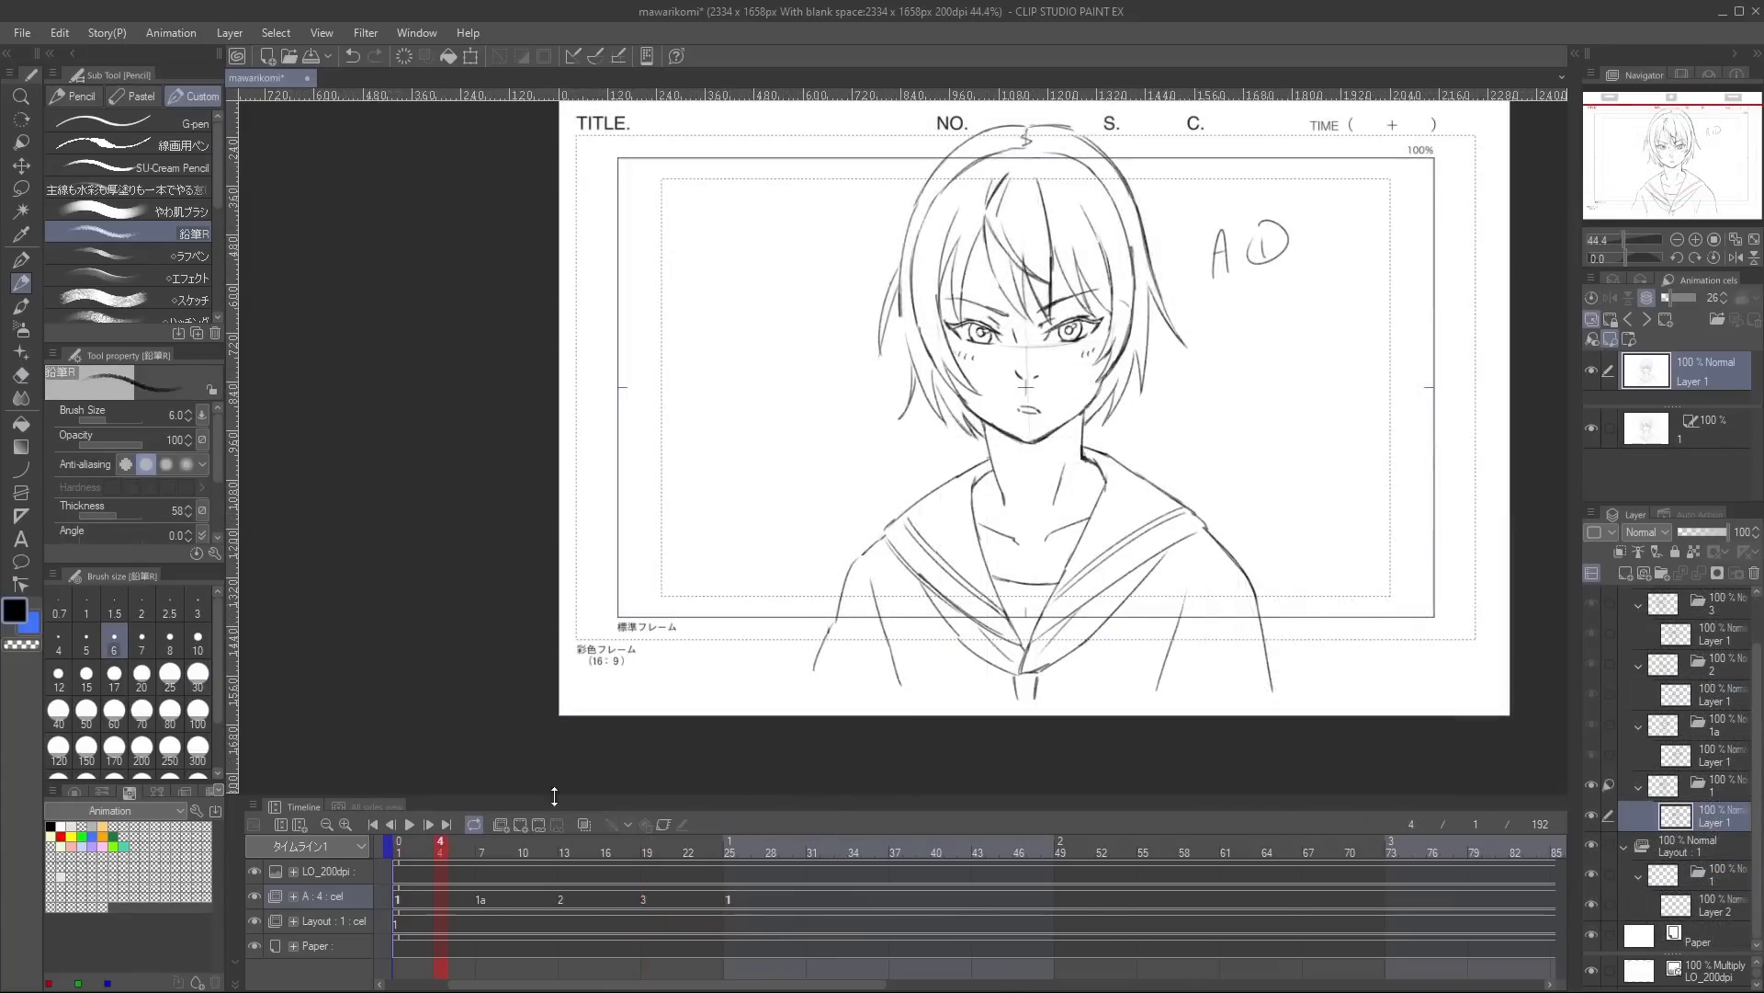
Add an animation cel at frame 4 on track A and turn onion skin back on.
left_click(521, 825)
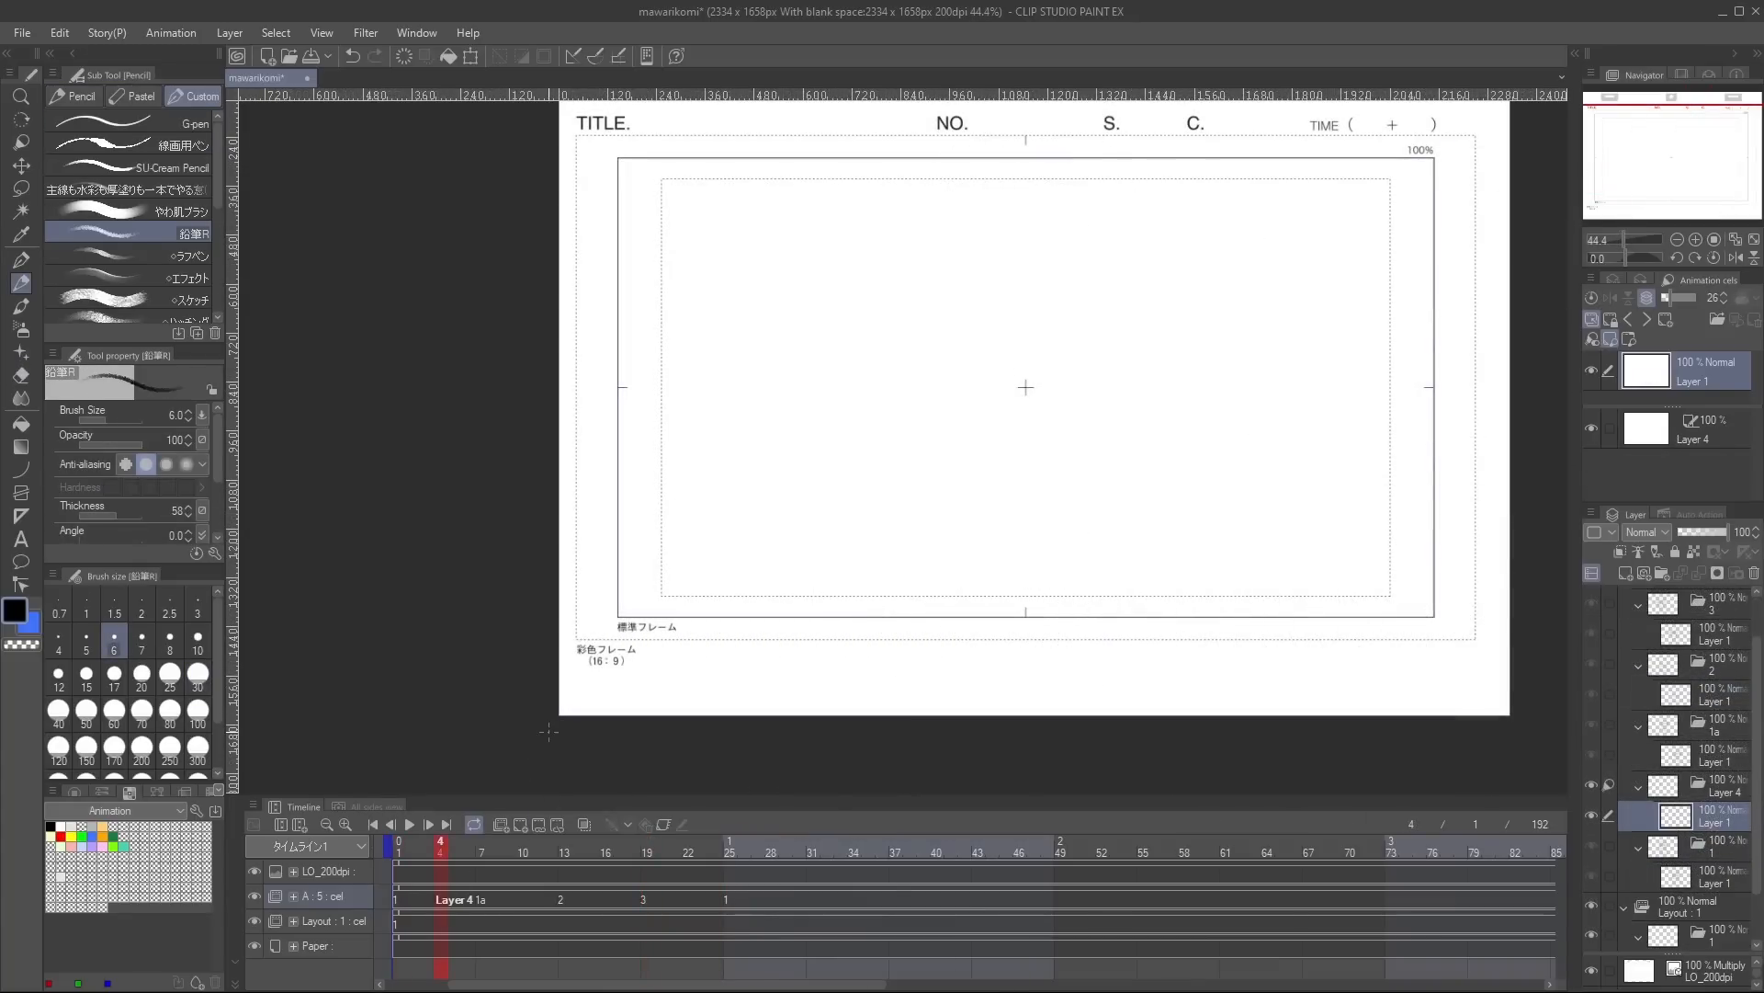
left_click(584, 824)
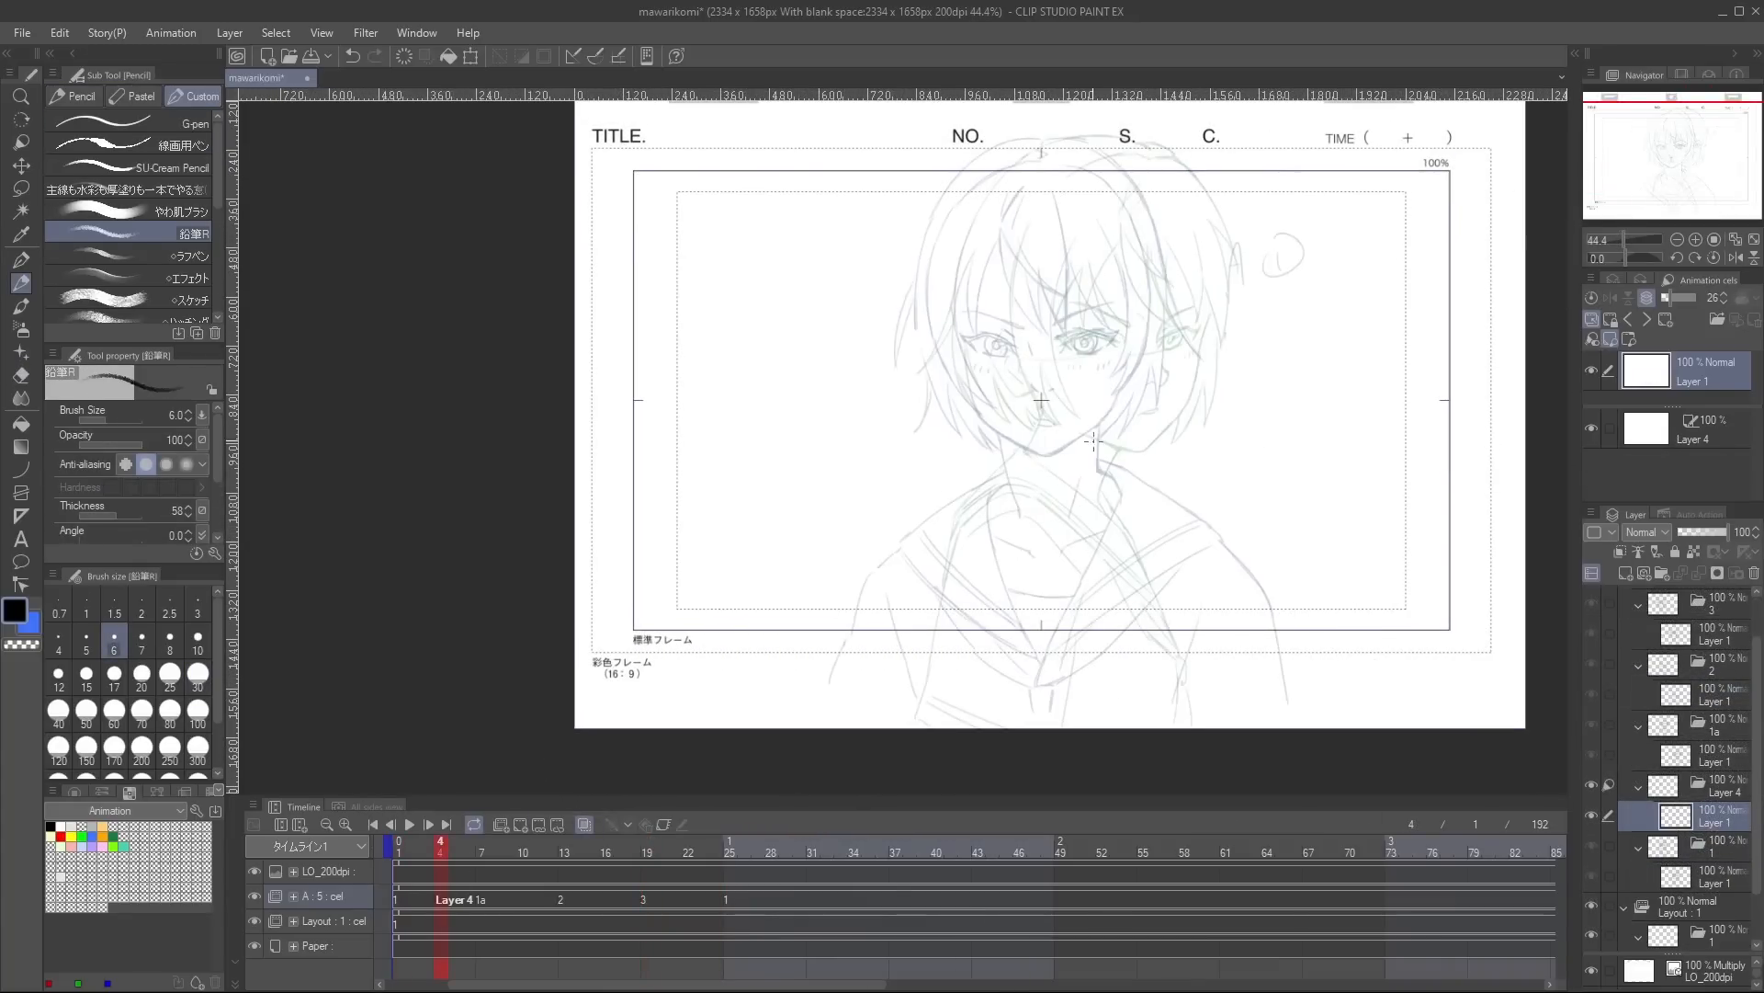
Rough in the jaw, head outline and face guidelines of the character on the frame 4 cel.
left_click_drag(1015, 420, 1074, 450)
left_click_drag(1095, 455, 1165, 384)
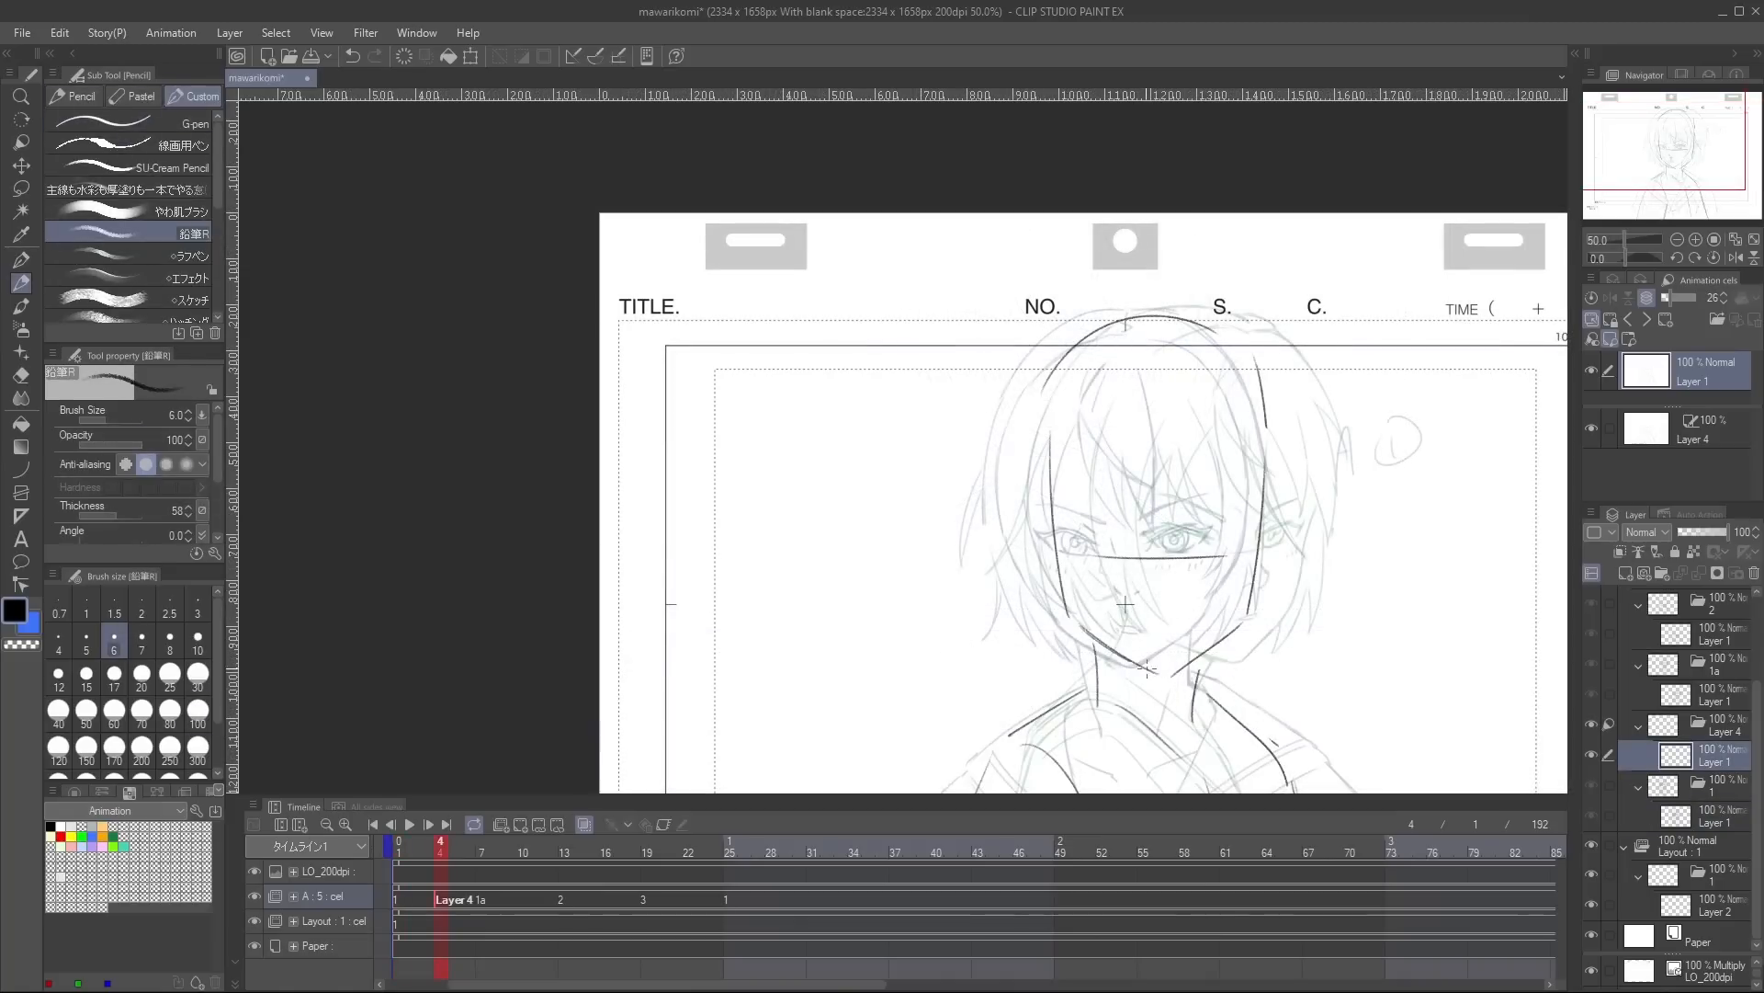
left_click_drag(1154, 677, 1152, 367)
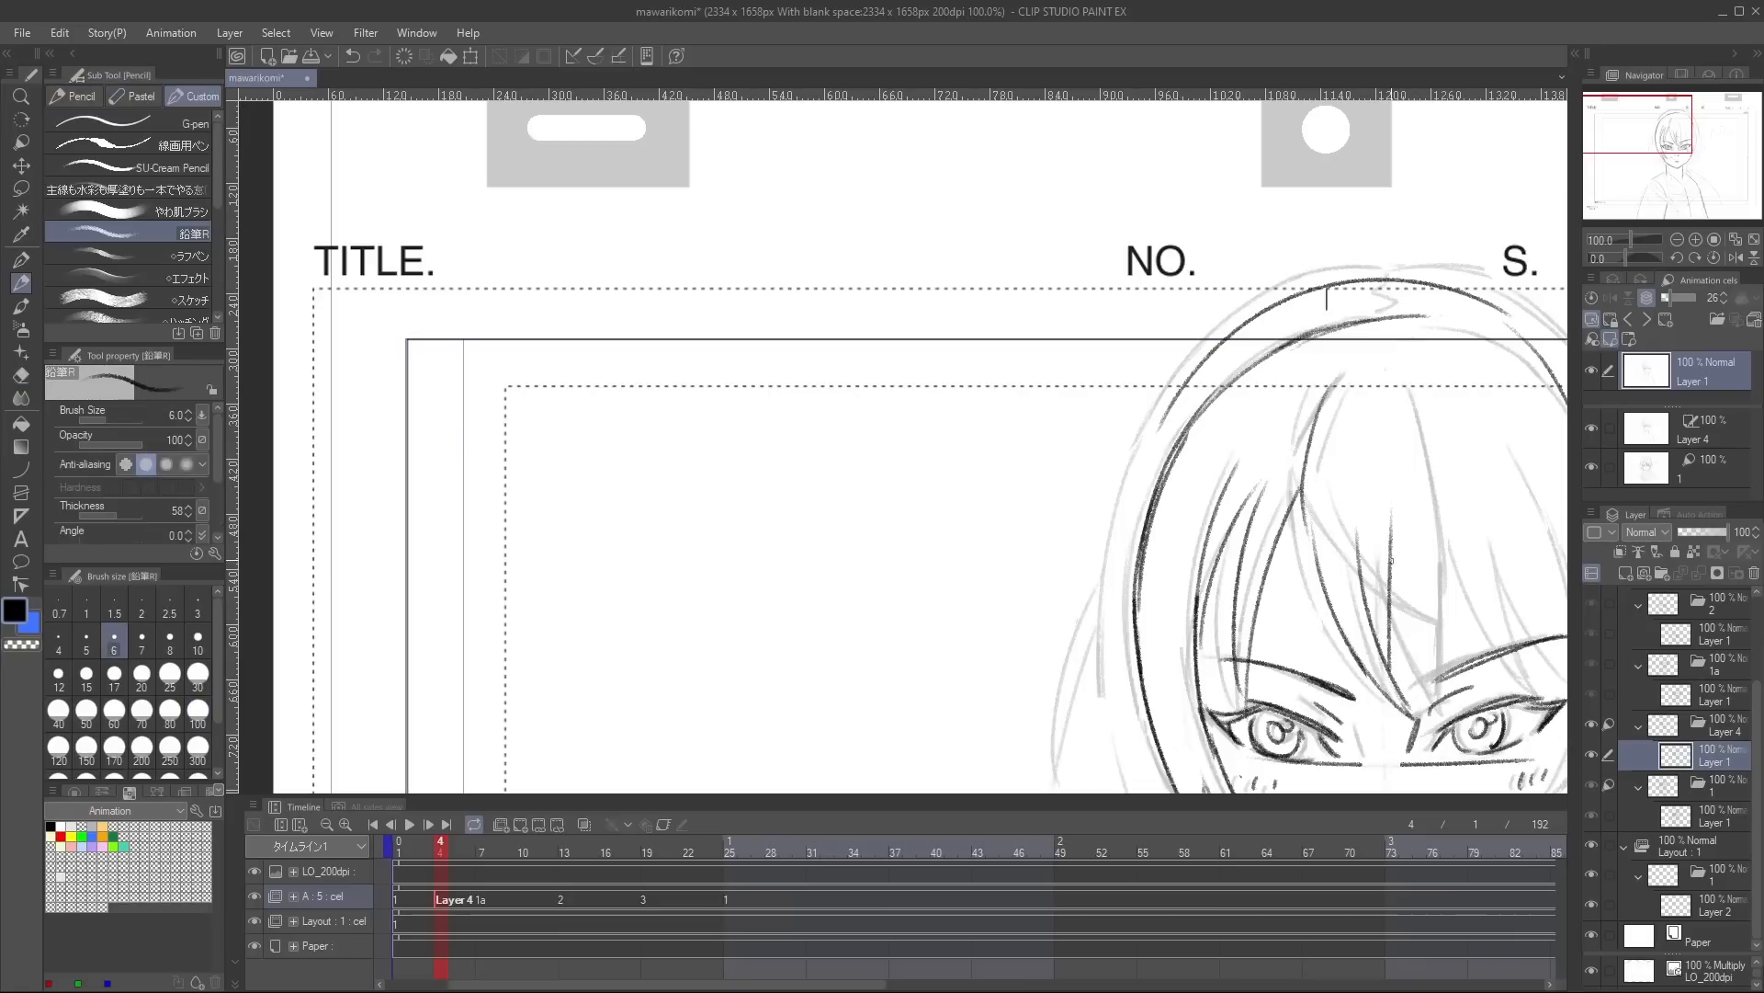
Draw the bangs and forehead hair strands on the frame 4 cel over the light-table reference.
left_click_drag(1448, 713, 1431, 404)
left_click_drag(1340, 368, 1281, 531)
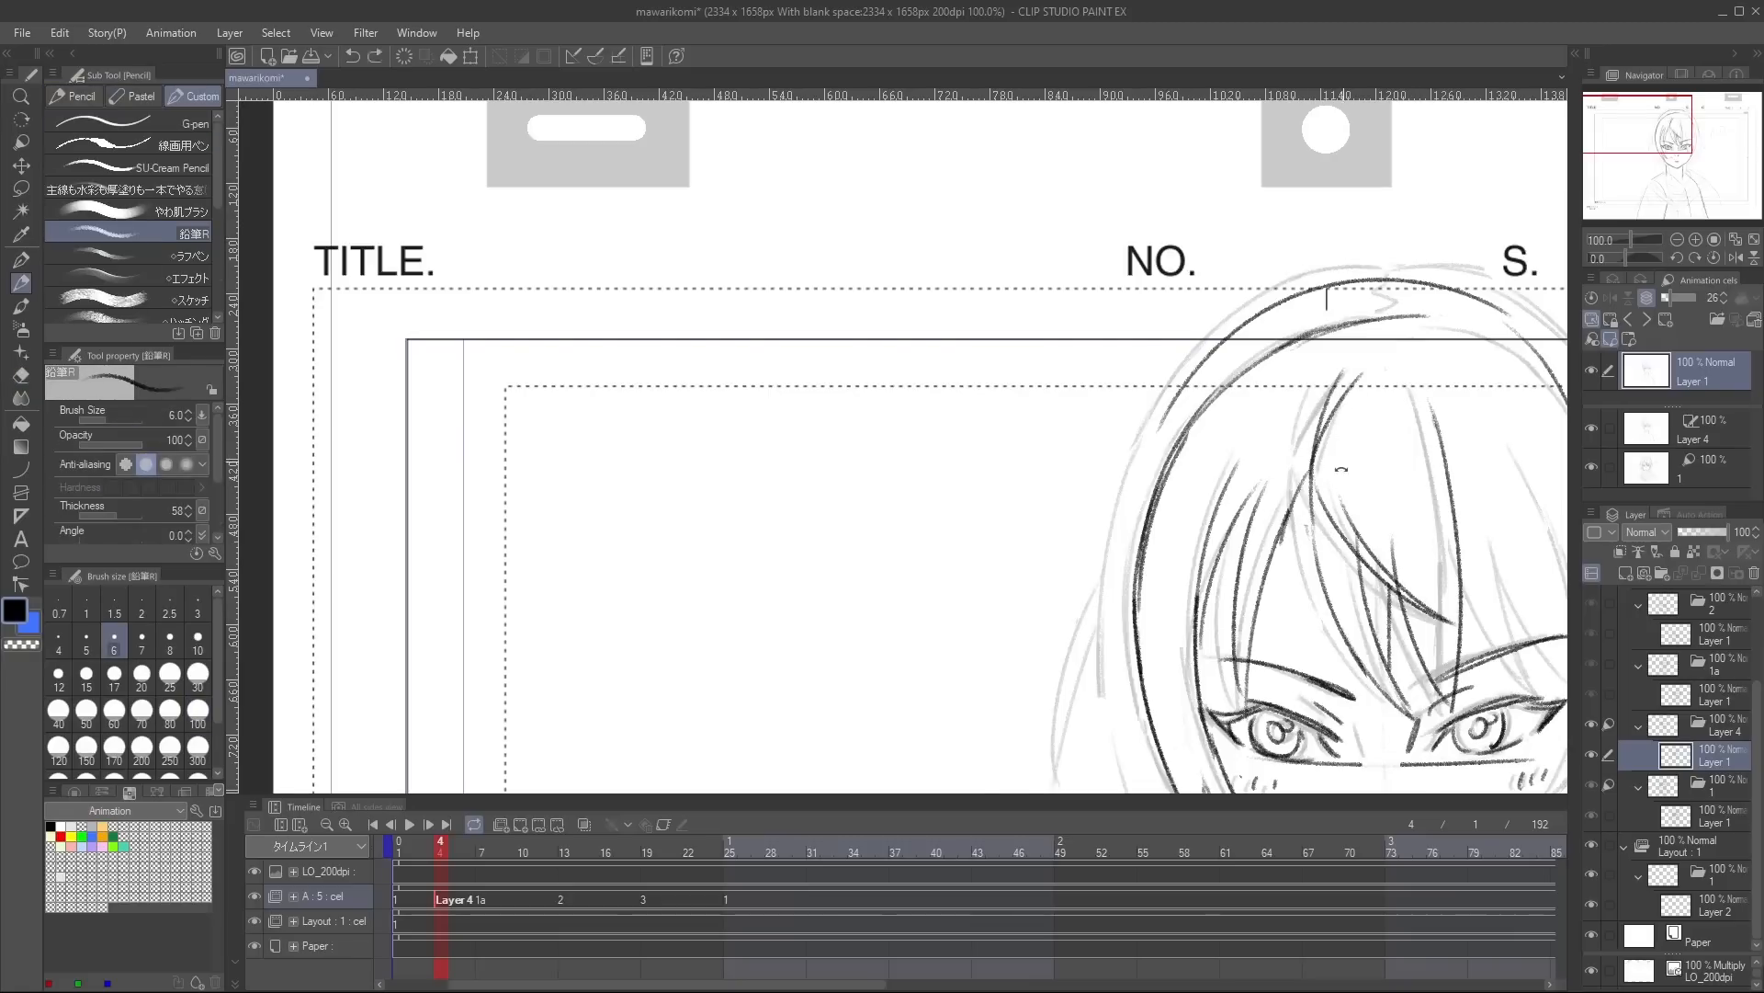
left_click_drag(1311, 470, 1173, 366)
left_click_drag(1441, 590, 1388, 477)
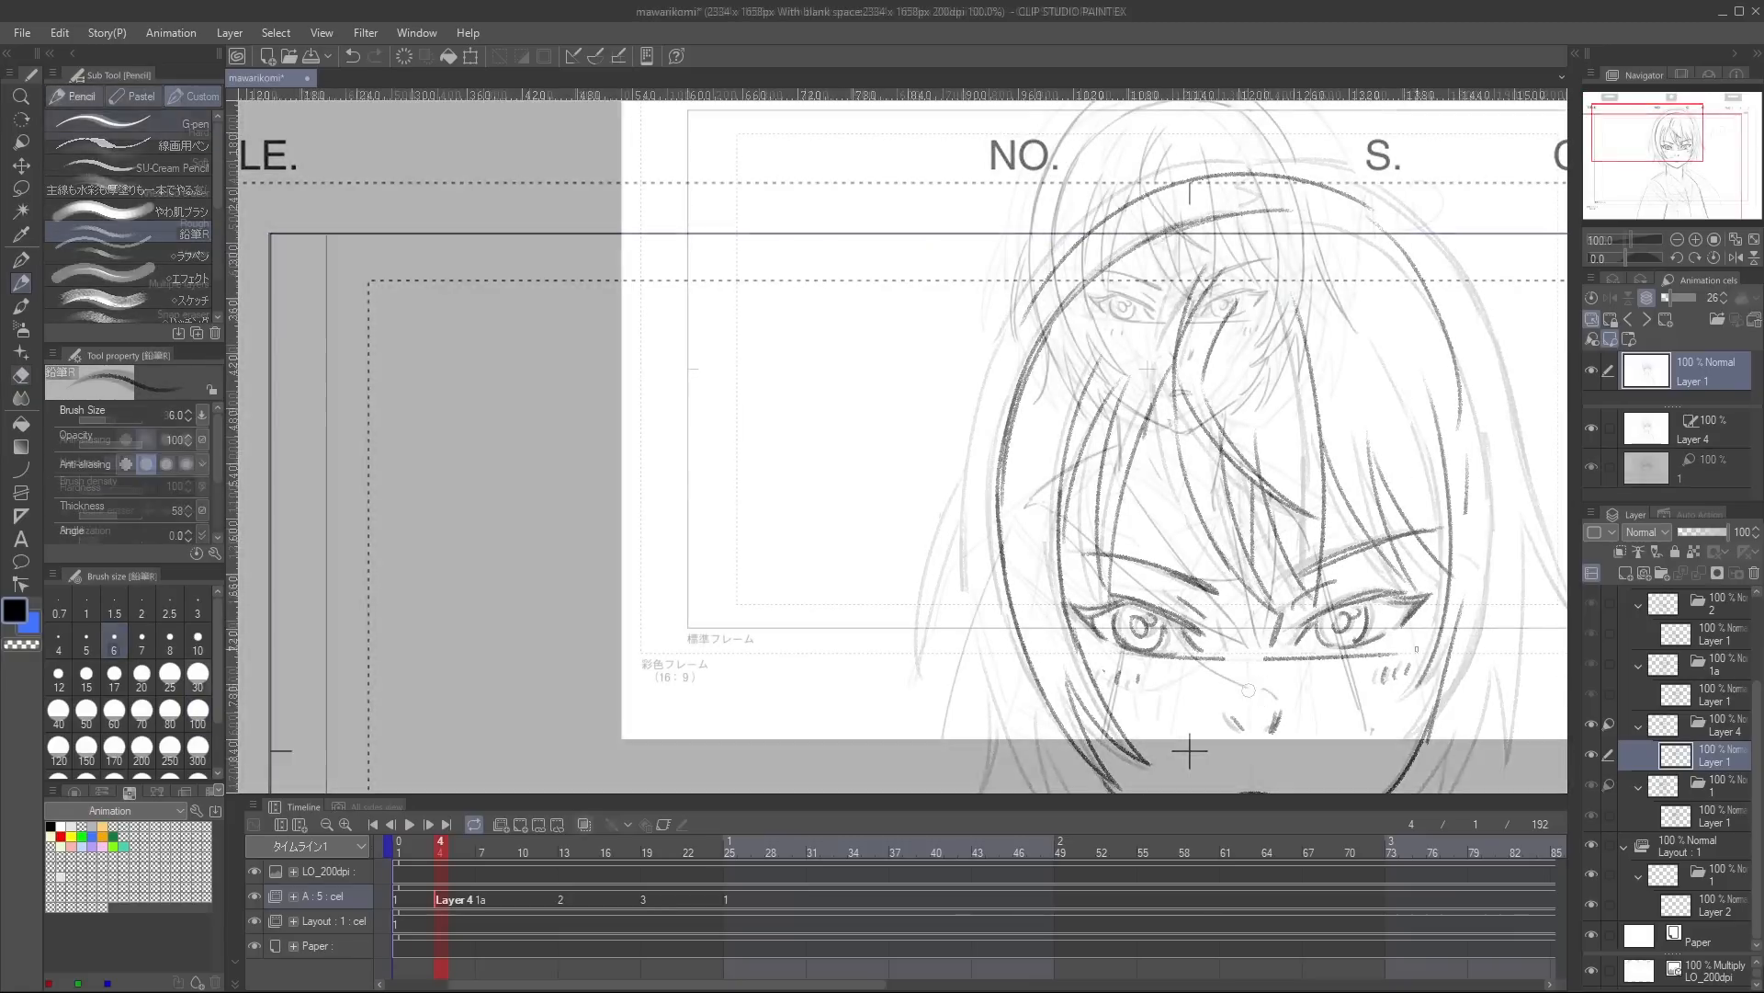
key("p")
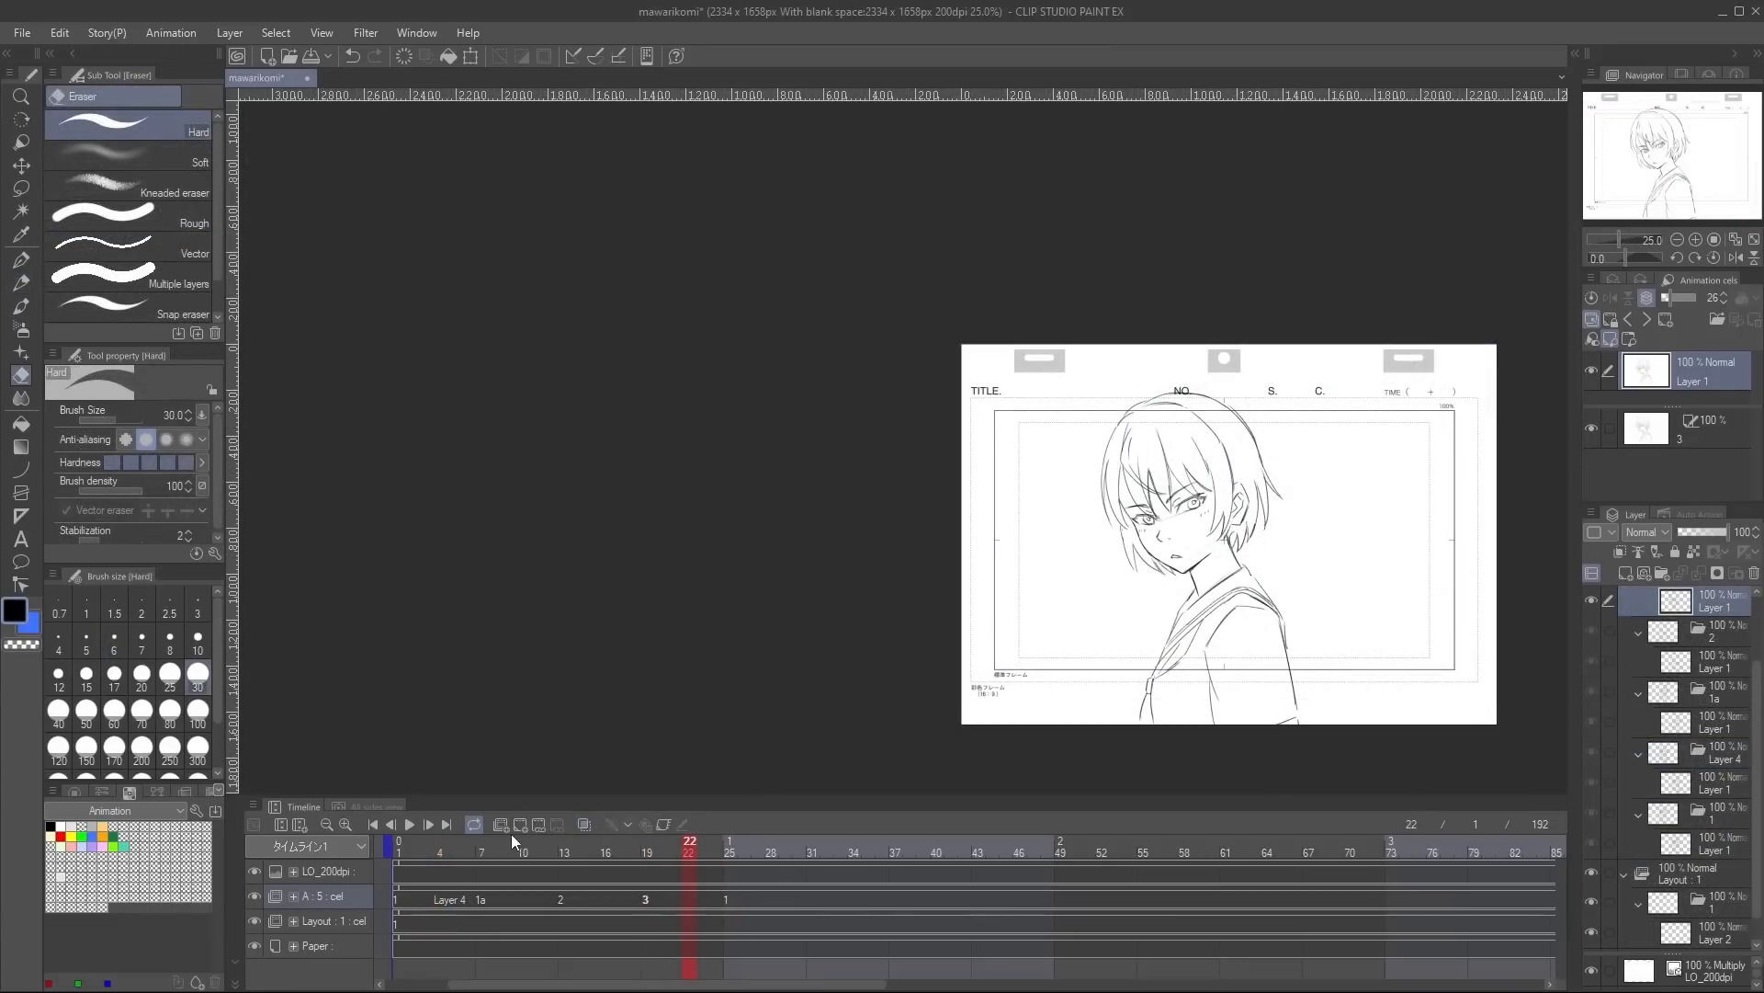
Add an animation cel at frame 22 on track A and turn on onion skin.
left_click(520, 825)
scroll(1233, 556, "up", 3)
left_click(584, 825)
left_click_drag(1119, 527, 904, 539)
scroll(926, 555, "up", 2)
Rough in the jaw, face sides and hair lines on cel 4 in pencil, undoing the last stroke.
key("p")
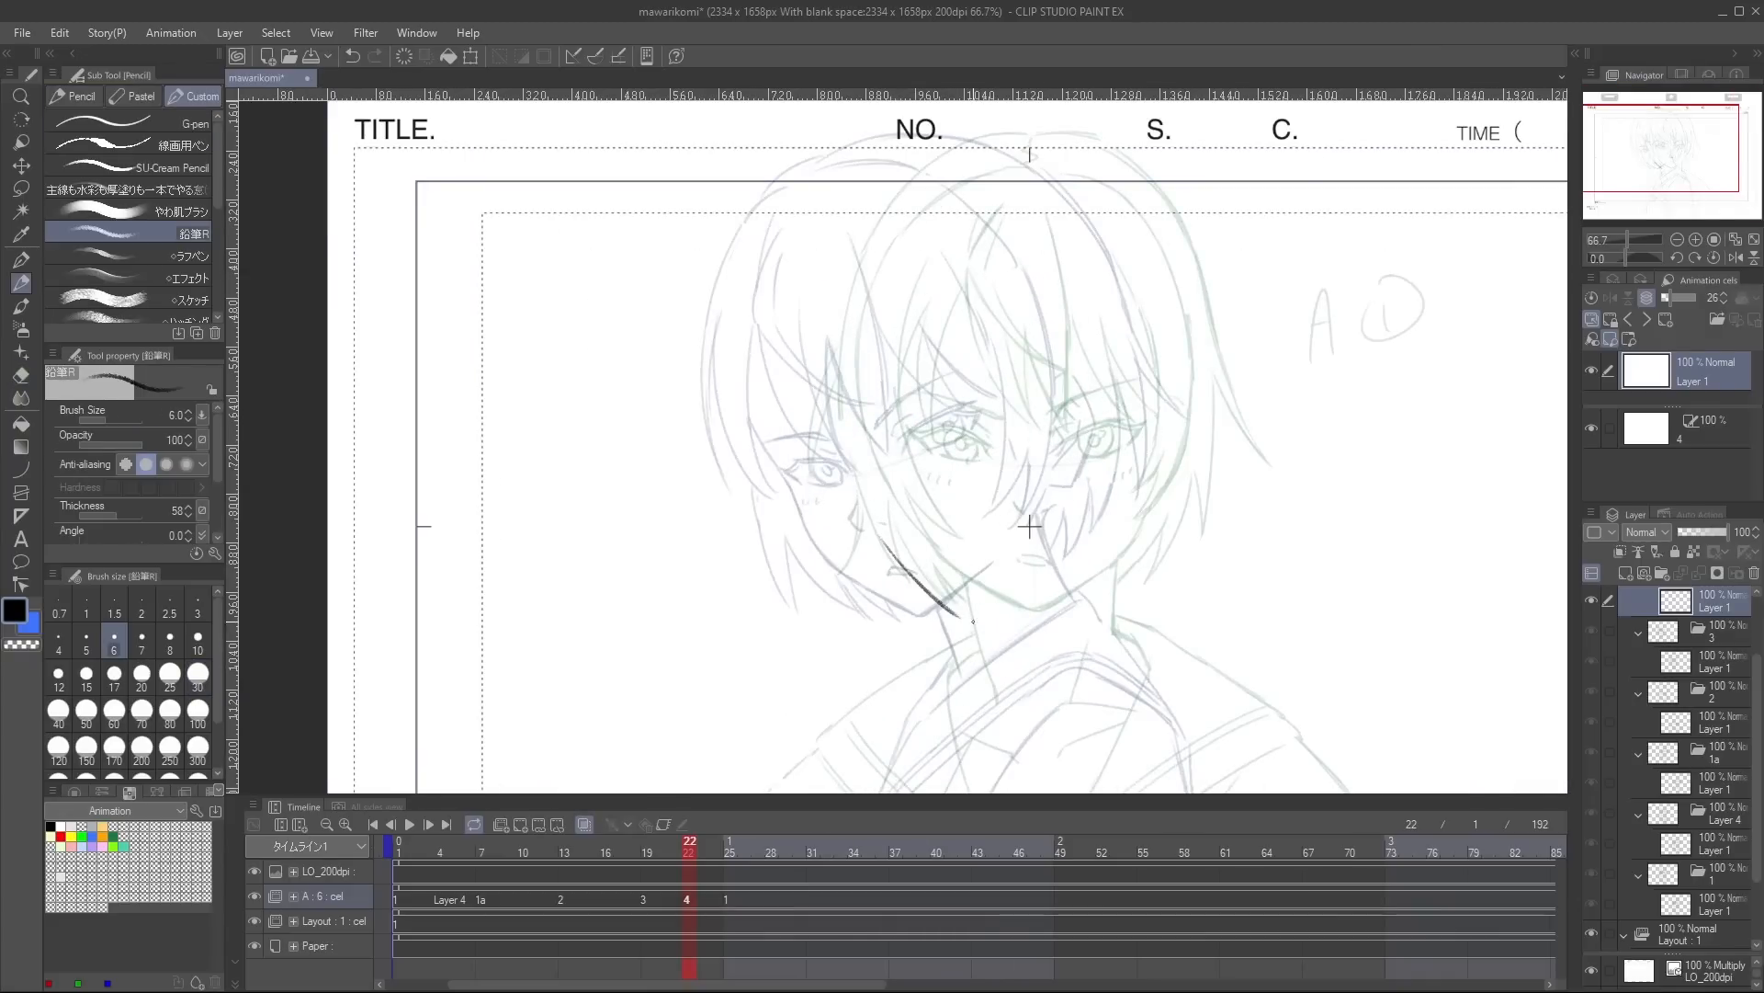
left_click_drag(974, 617, 1092, 531)
left_click_drag(820, 301, 874, 572)
left_click_drag(956, 367, 973, 477)
mouse_move(824, 346)
left_mouse_down()
mouse_move(967, 253)
mouse_move(1134, 348)
mouse_move(1117, 646)
left_mouse_up()
key("ctrl+z")
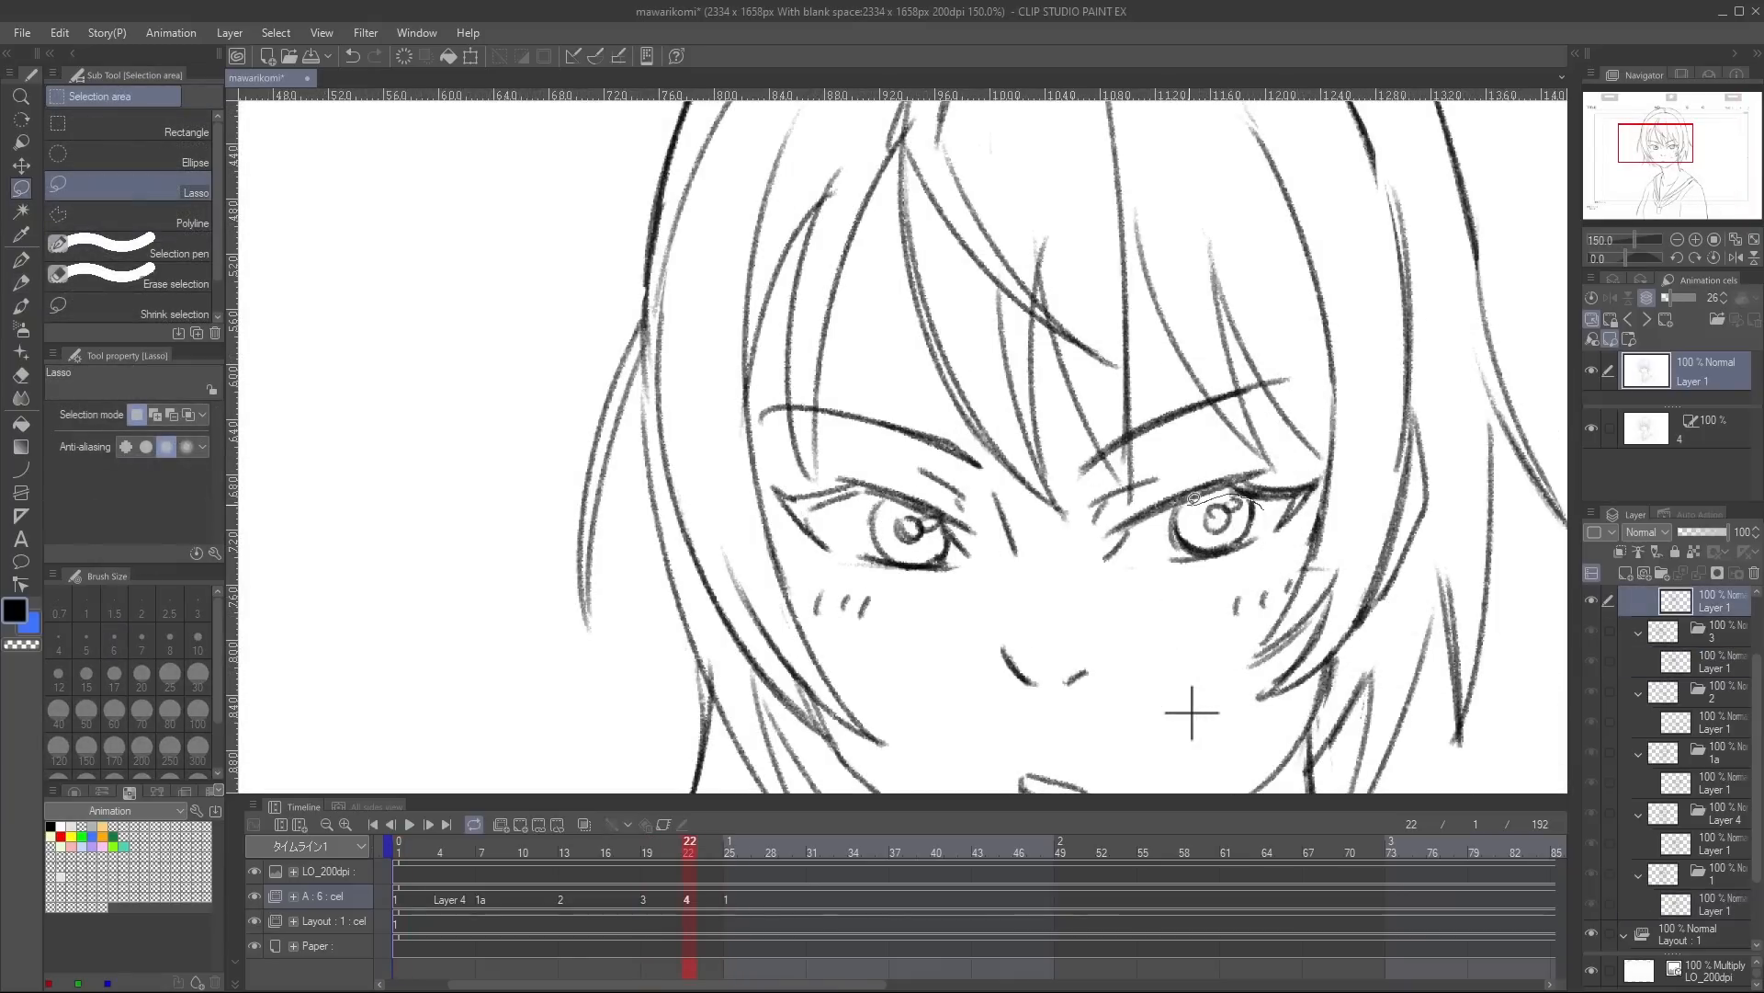
Lasso the character's eyes on cel 4 to adjust them.
left_click_drag(1194, 497, 1191, 501)
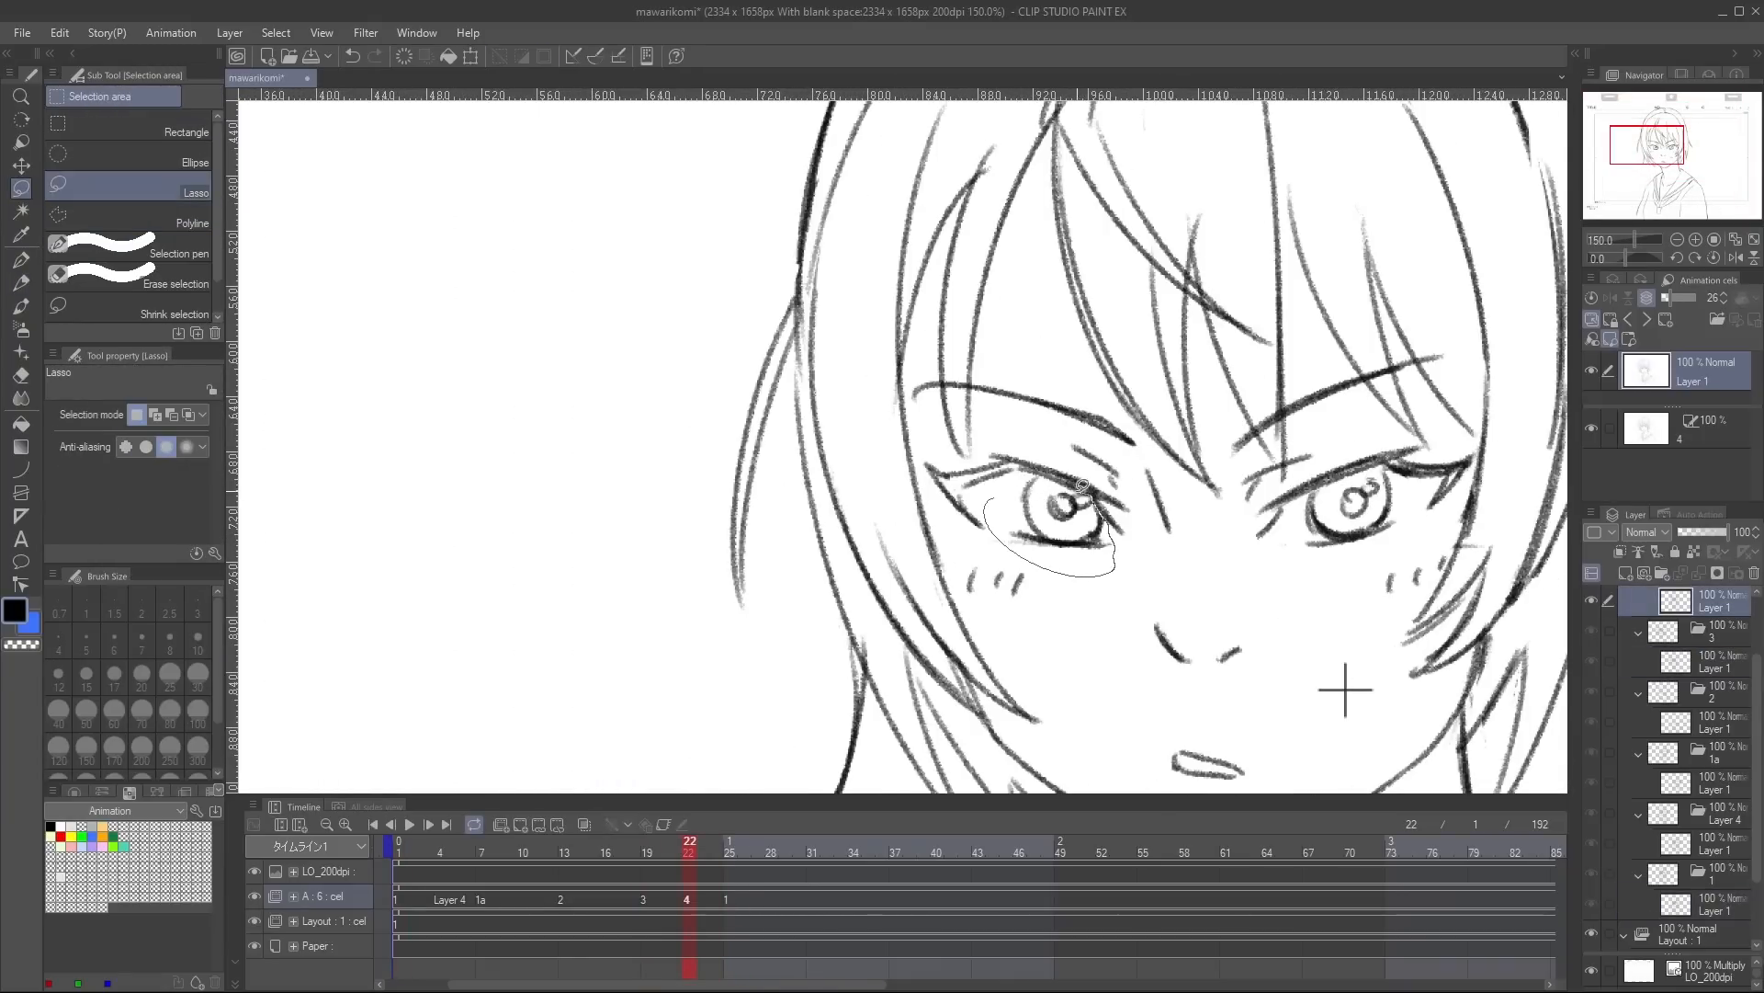
left_click_drag(1083, 485, 1077, 489)
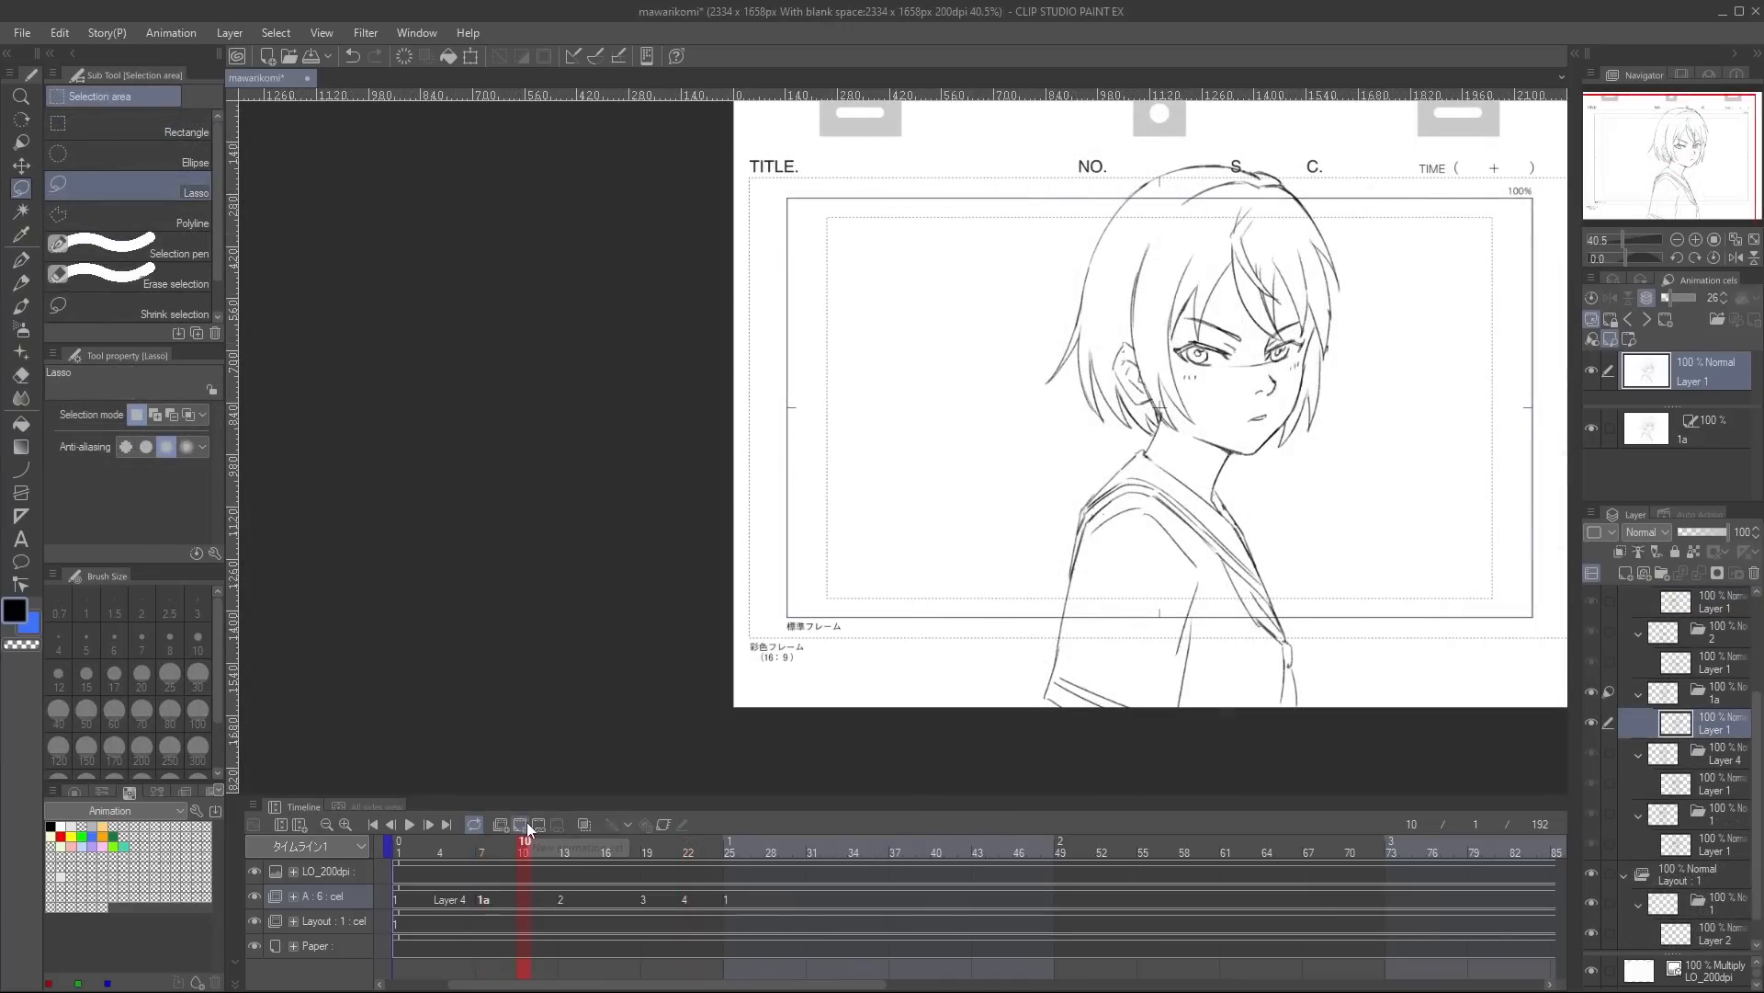
Add an in-between cel at frame 10 on track A and turn on onion skin.
left_click(528, 823)
left_click(584, 824)
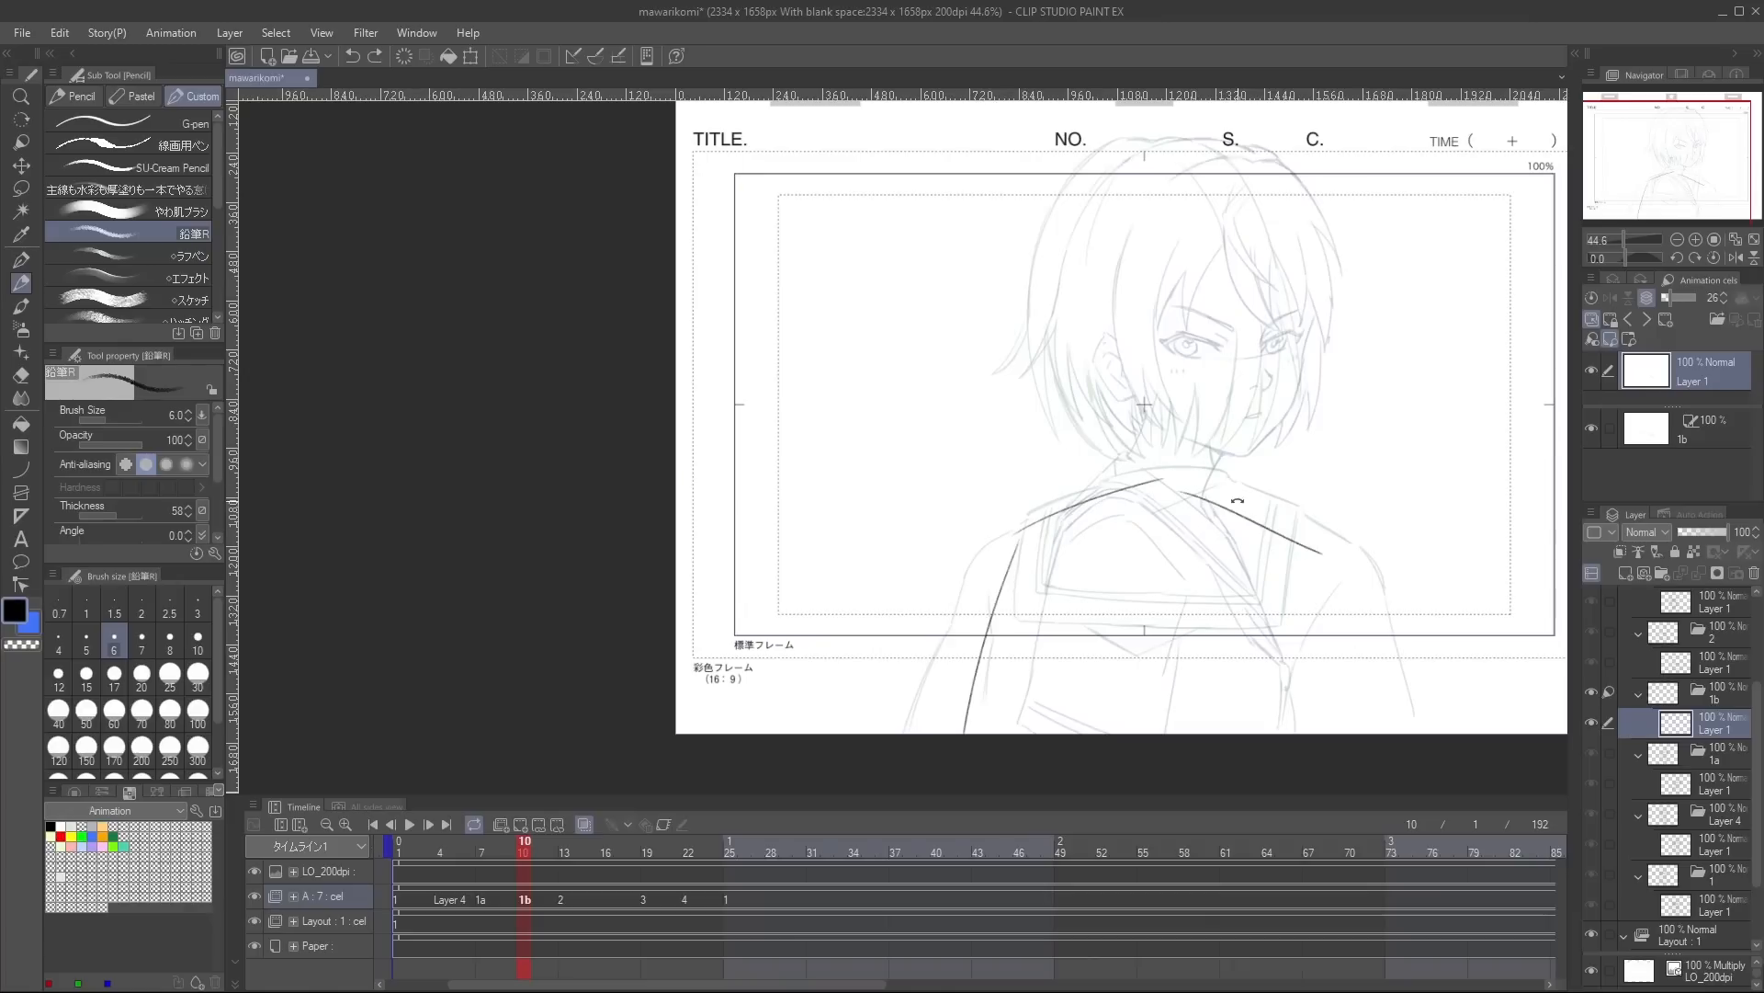
Rough in the shoulders, arms, back and neck of the turned body on the frame 10 cel.
left_click_drag(1183, 483, 1322, 552)
left_click_drag(1333, 570, 1356, 714)
left_click_drag(1298, 554, 1239, 617)
left_click_drag(1240, 638, 1251, 730)
left_click_drag(1310, 445, 1359, 515)
left_click_drag(1186, 501, 1175, 555)
left_click_drag(1283, 522, 1271, 557)
left_click_drag(1247, 514, 1313, 522)
key("ctrl+z")
Sketch the skull outline and face contour on the frame 10 cel and refine the head details.
left_click_drag(1373, 345, 1334, 517)
left_click_drag(1137, 275, 1185, 500)
left_click_drag(1132, 285, 1344, 247)
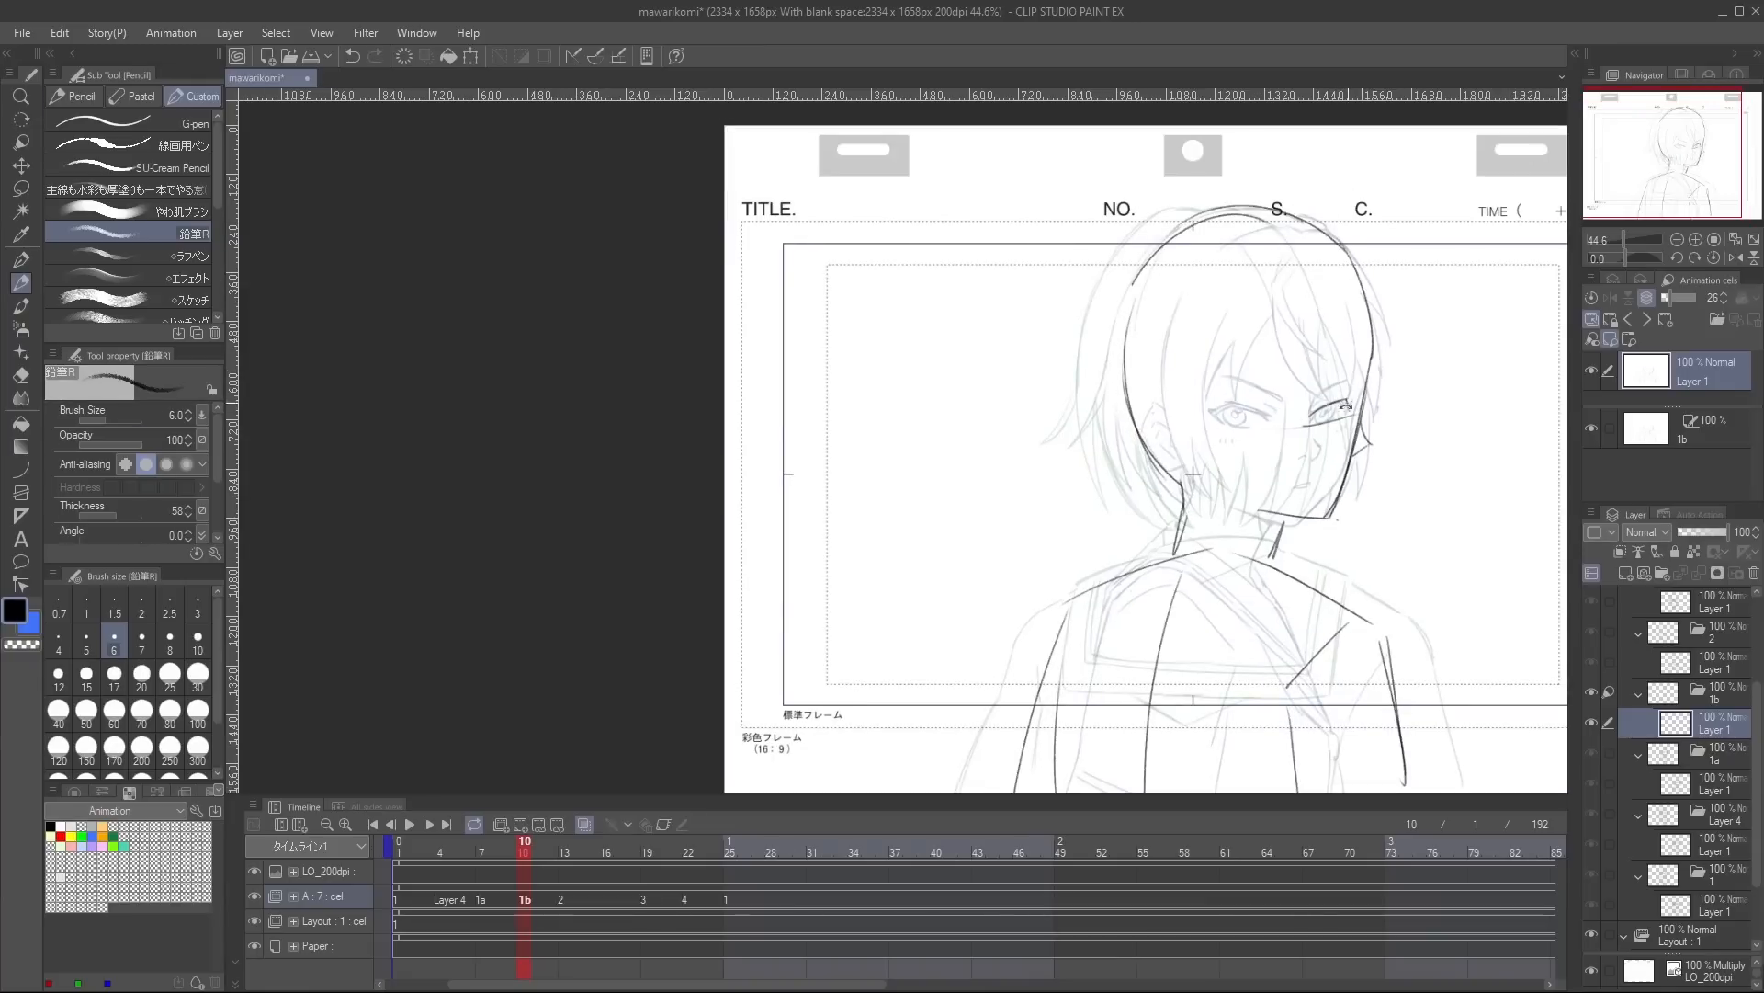
scroll(1369, 355, "up", 5)
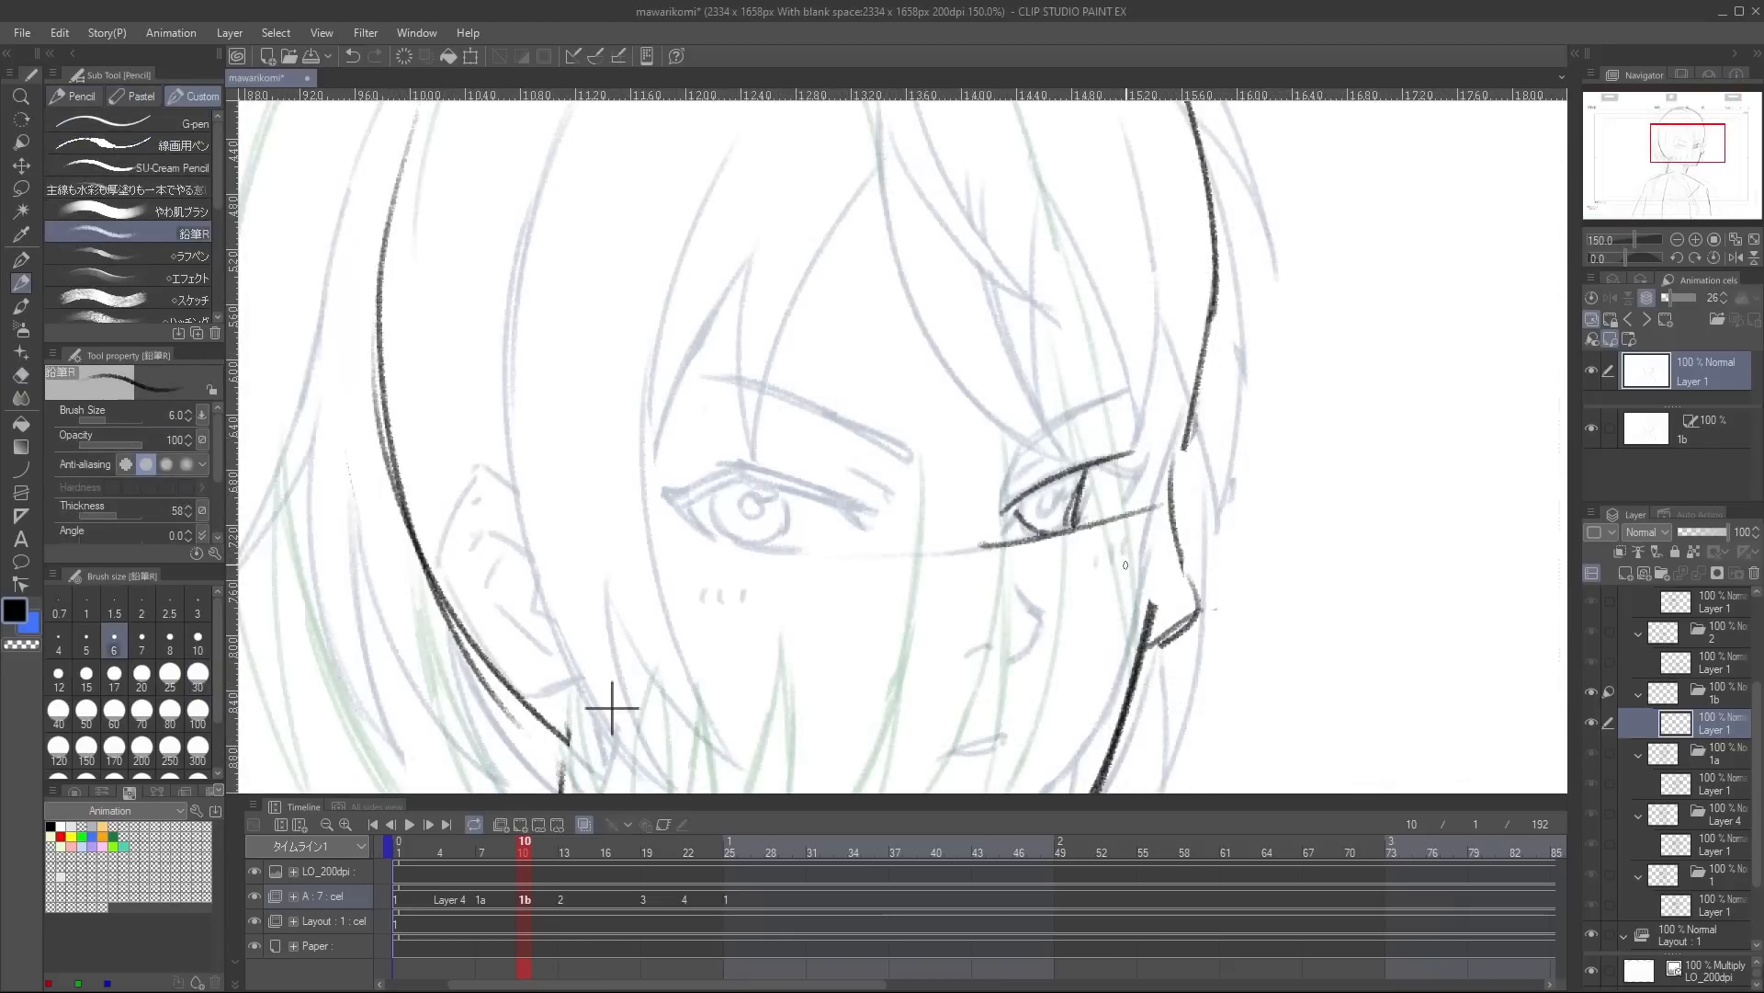
left_click_drag(611, 708, 622, 583)
key("e")
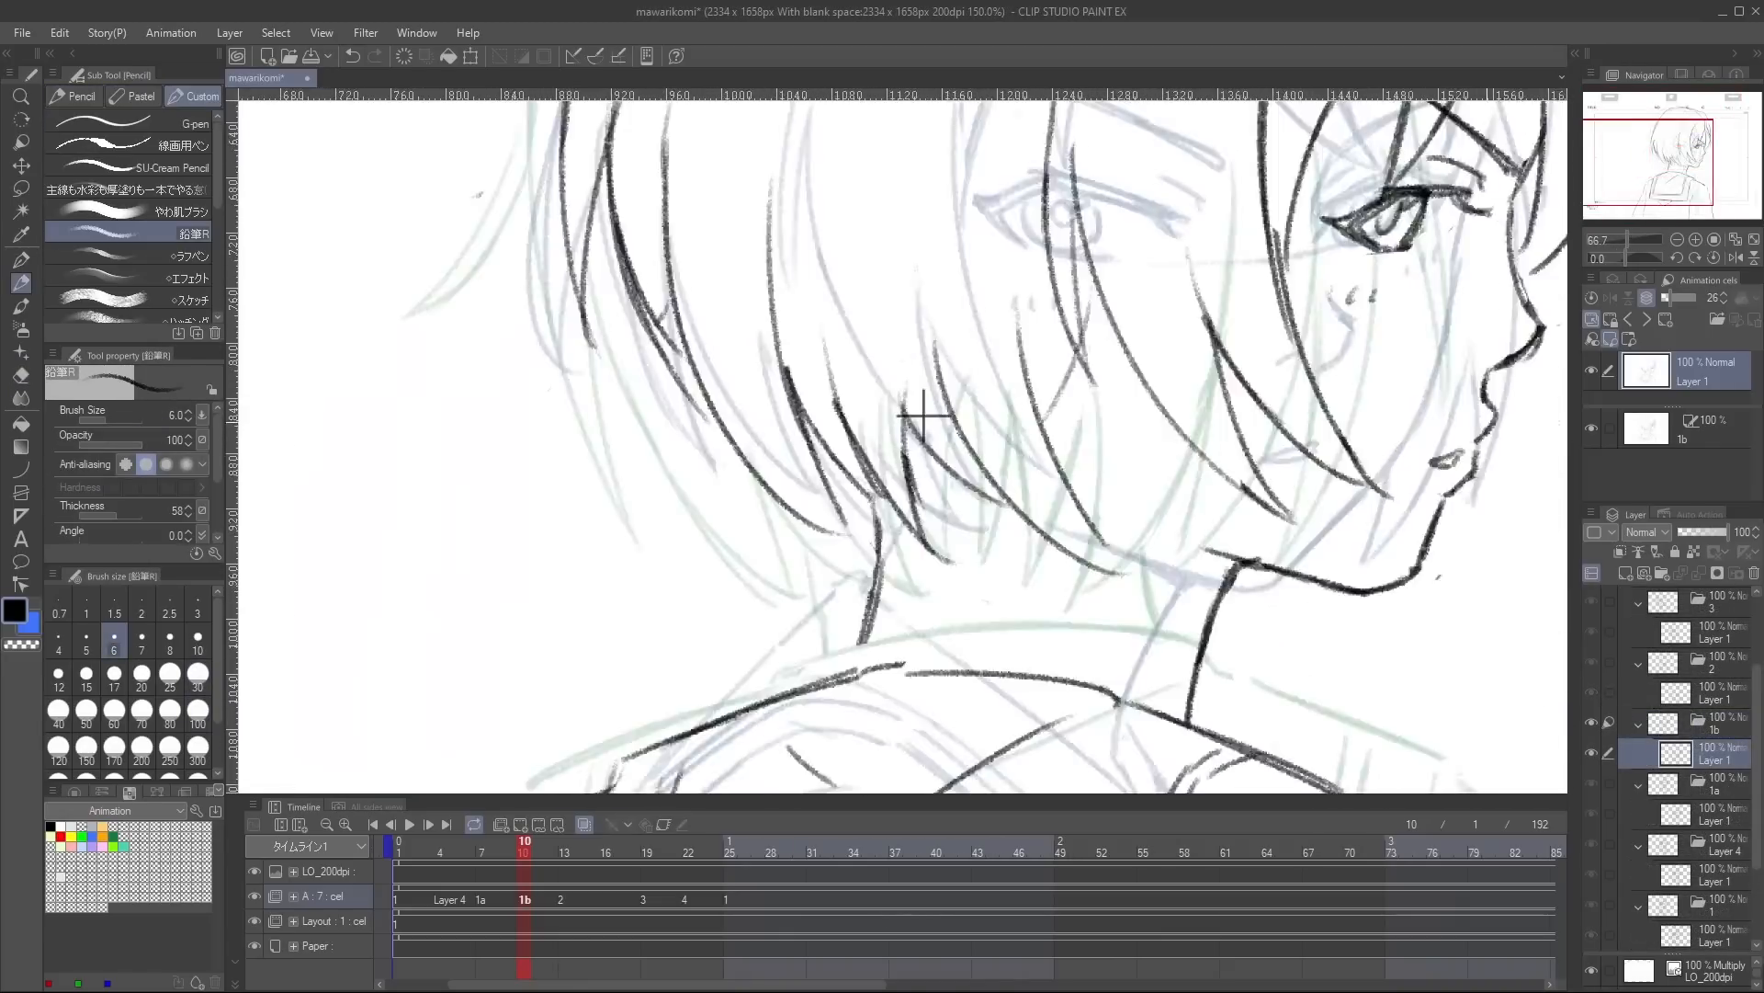
Add an in-between cel at frame 16 on track A and turn on onion skin.
scroll(1428, 415, "down", 4)
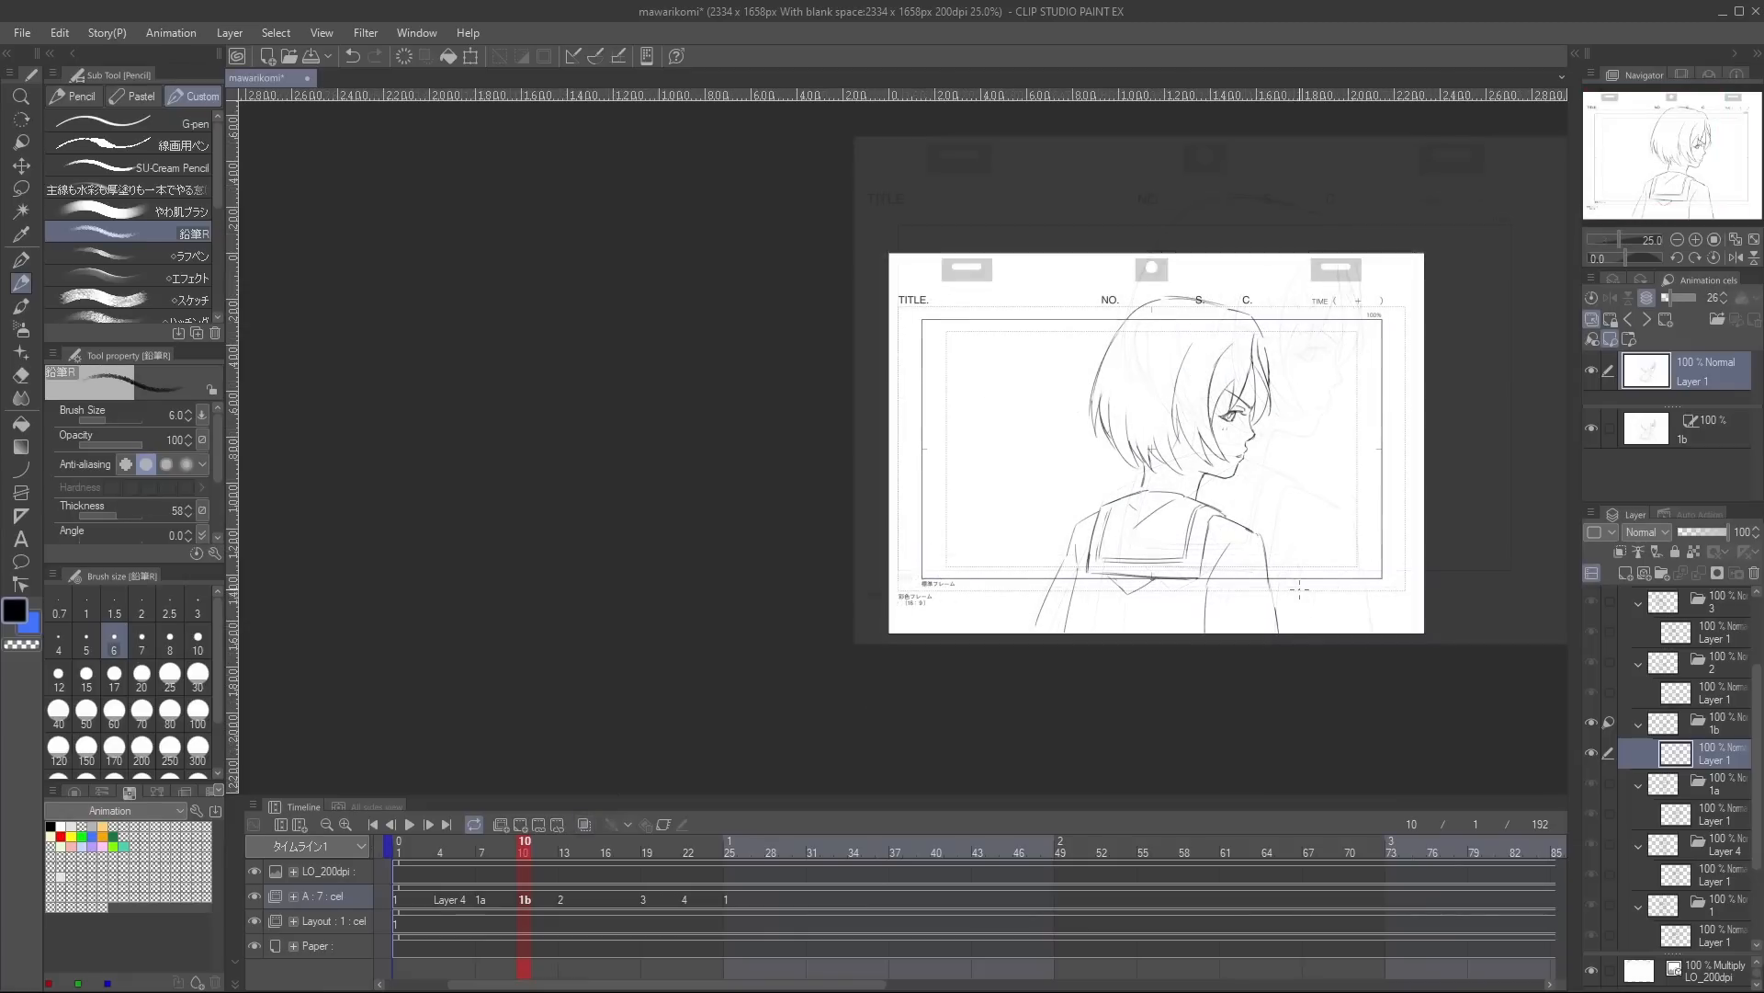
left_click(519, 824)
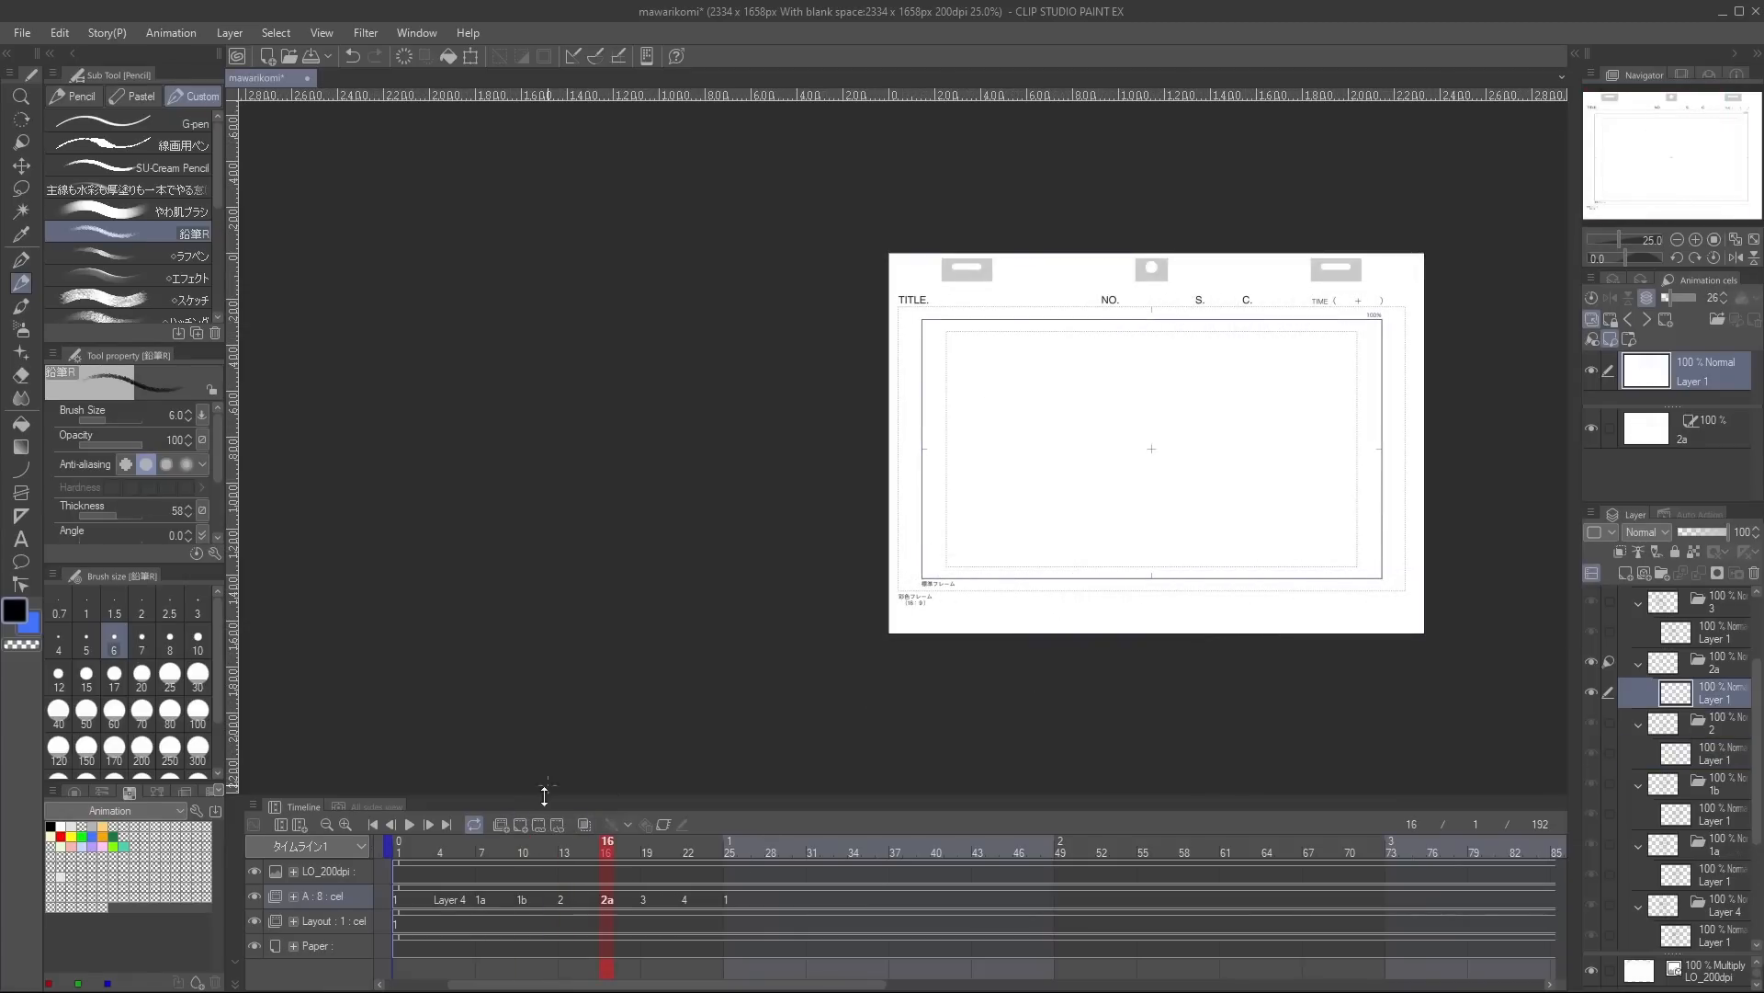
left_click(585, 824)
scroll(1104, 426, "up", 4)
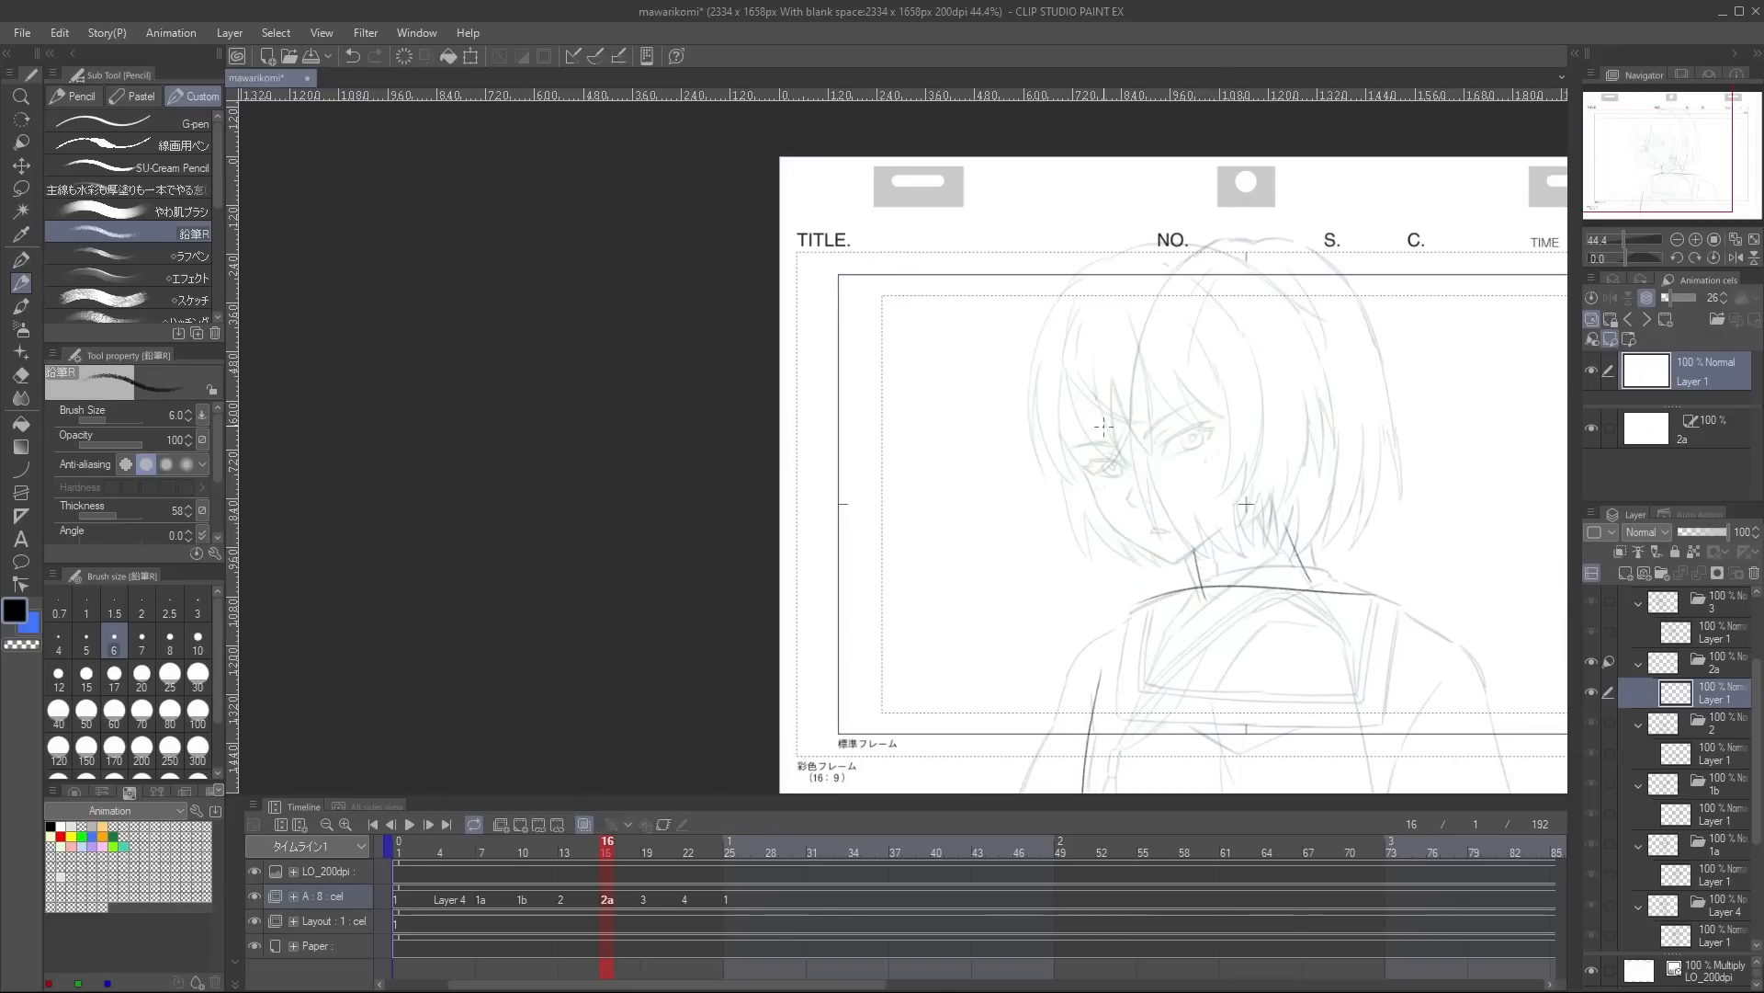
Sketch the face profile, jaw and back of the head on the frame 16 cel and clean up the drawing.
left_click_drag(1100, 532, 1106, 548)
left_click_drag(1115, 557, 1198, 547)
mouse_move(1077, 324)
left_mouse_down()
mouse_move(1245, 270)
mouse_move(1307, 295)
left_mouse_up()
key("ctrl+z")
left_click_drag(1316, 317, 1291, 512)
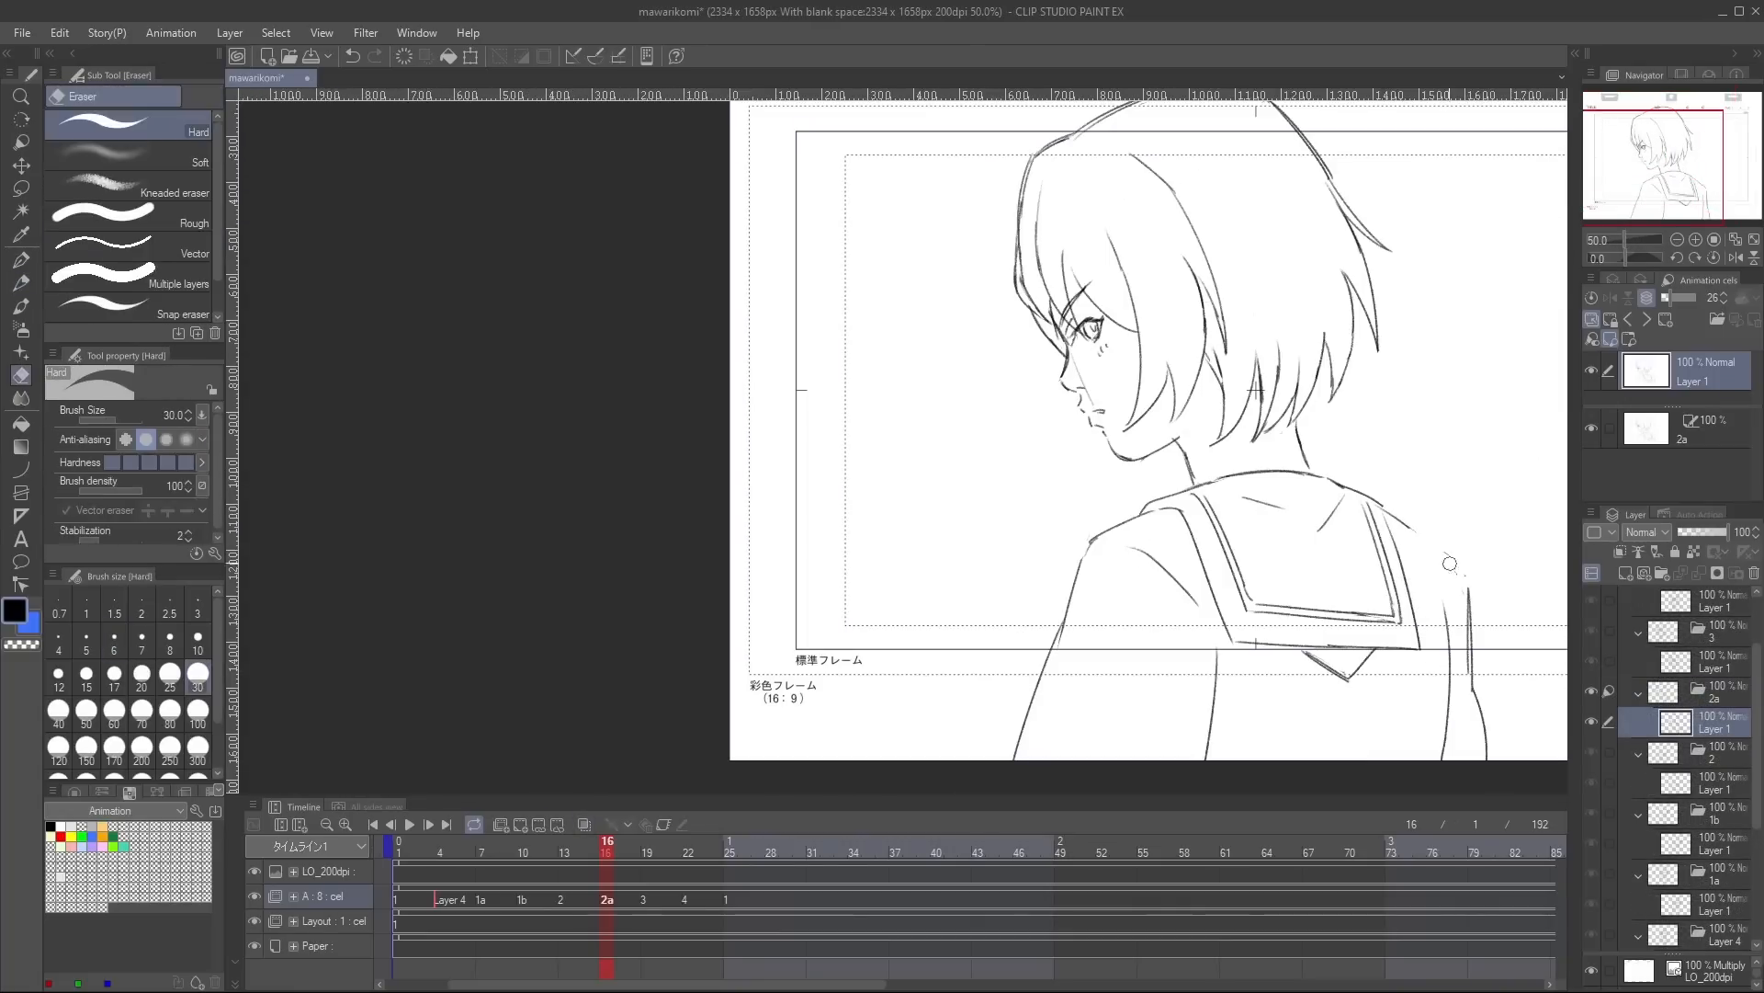
key("p")
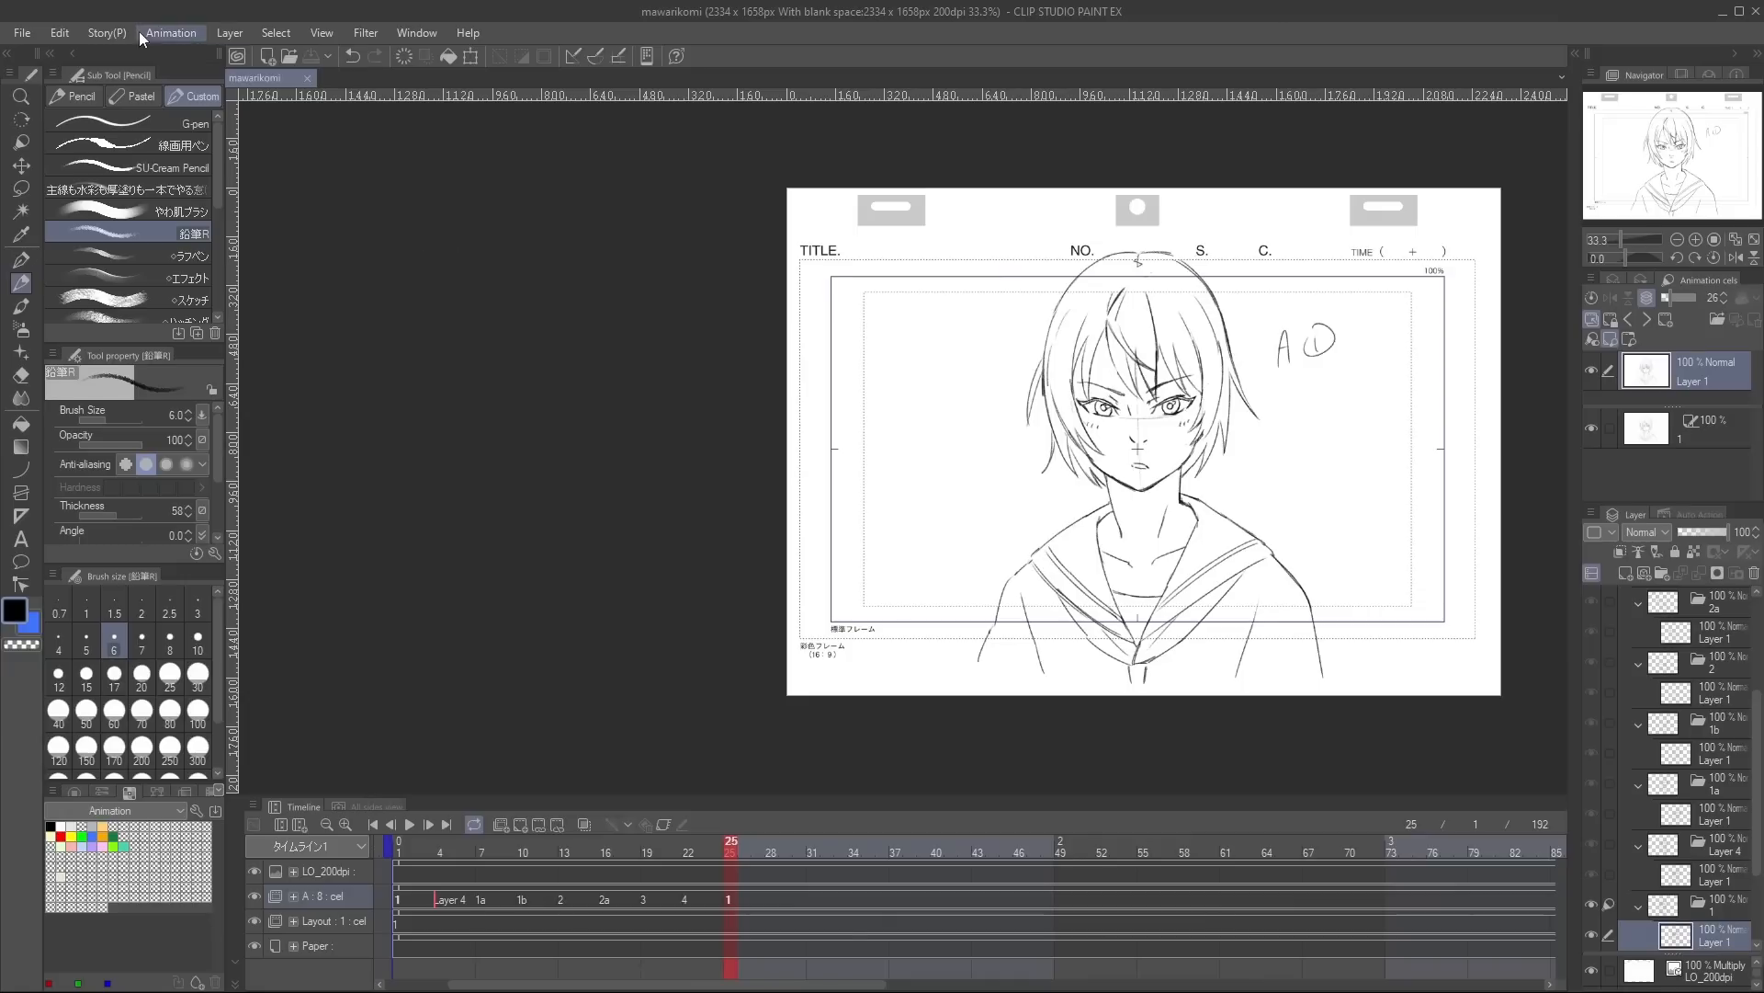
Rename the cels of track A in timeline order.
left_click(189, 34)
mouse_move(275, 99)
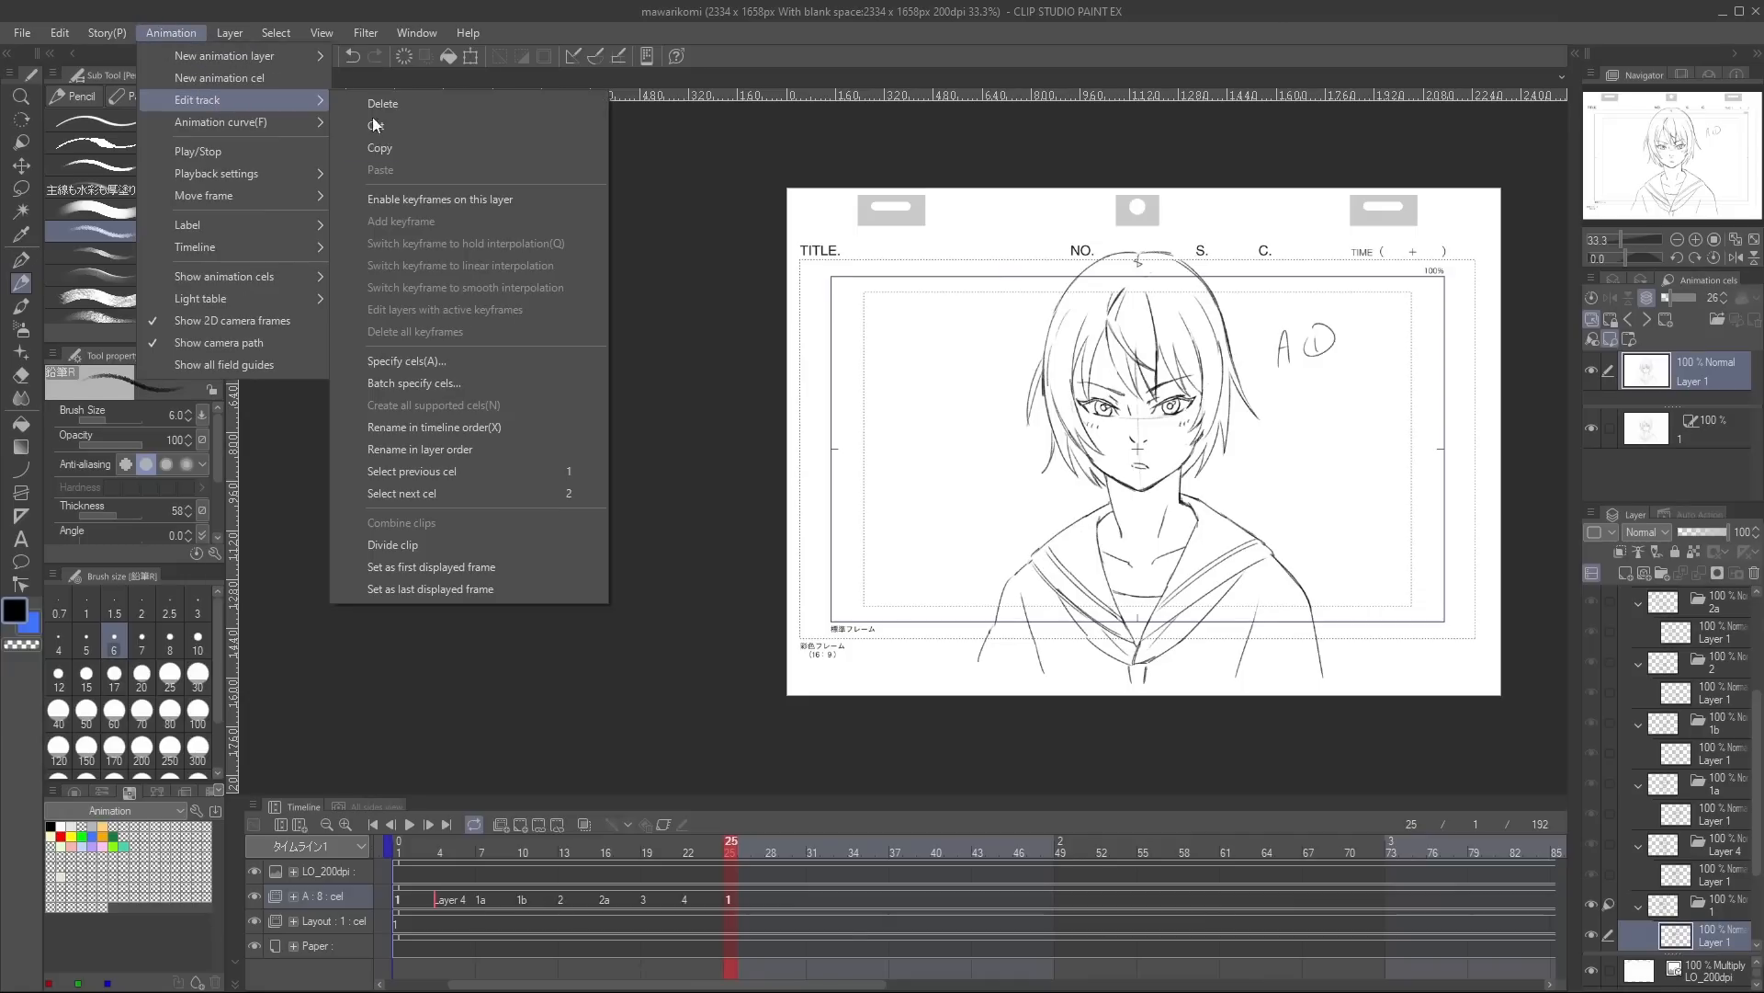
left_click(493, 422)
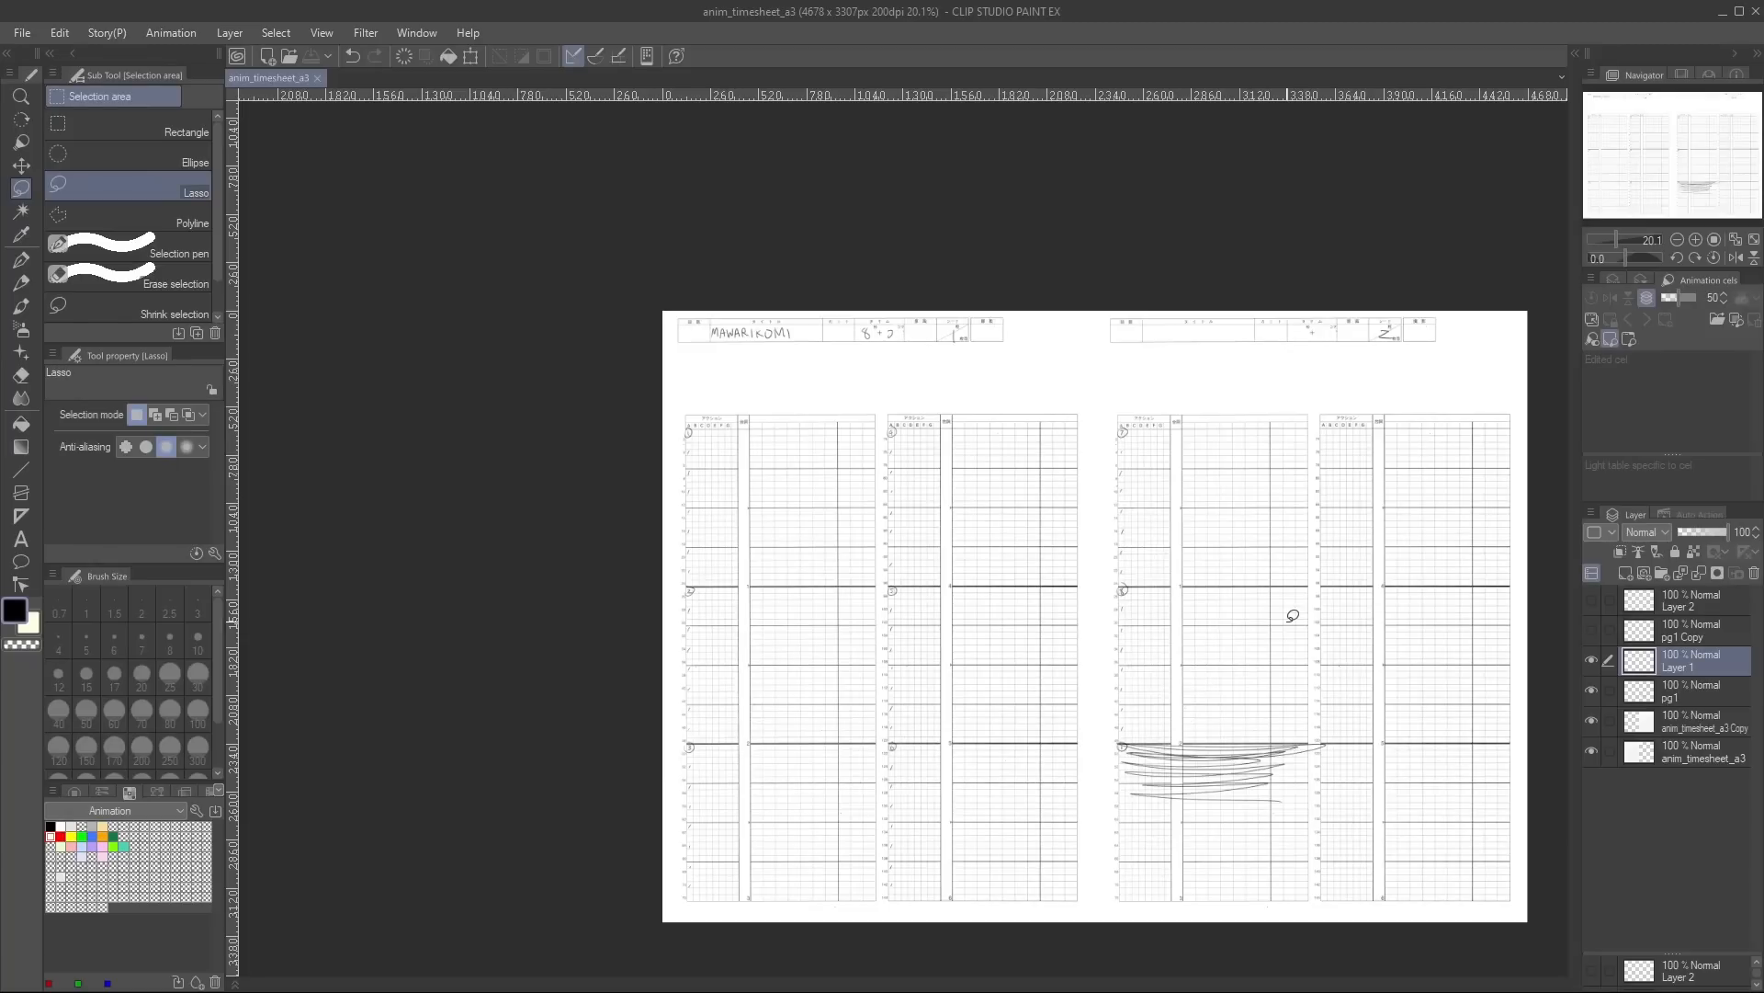
Examine the MAWARIKOMI timesheet's column A for the placement of key poses and in-betweens over the seconds.
scroll(729, 386, "up", 5)
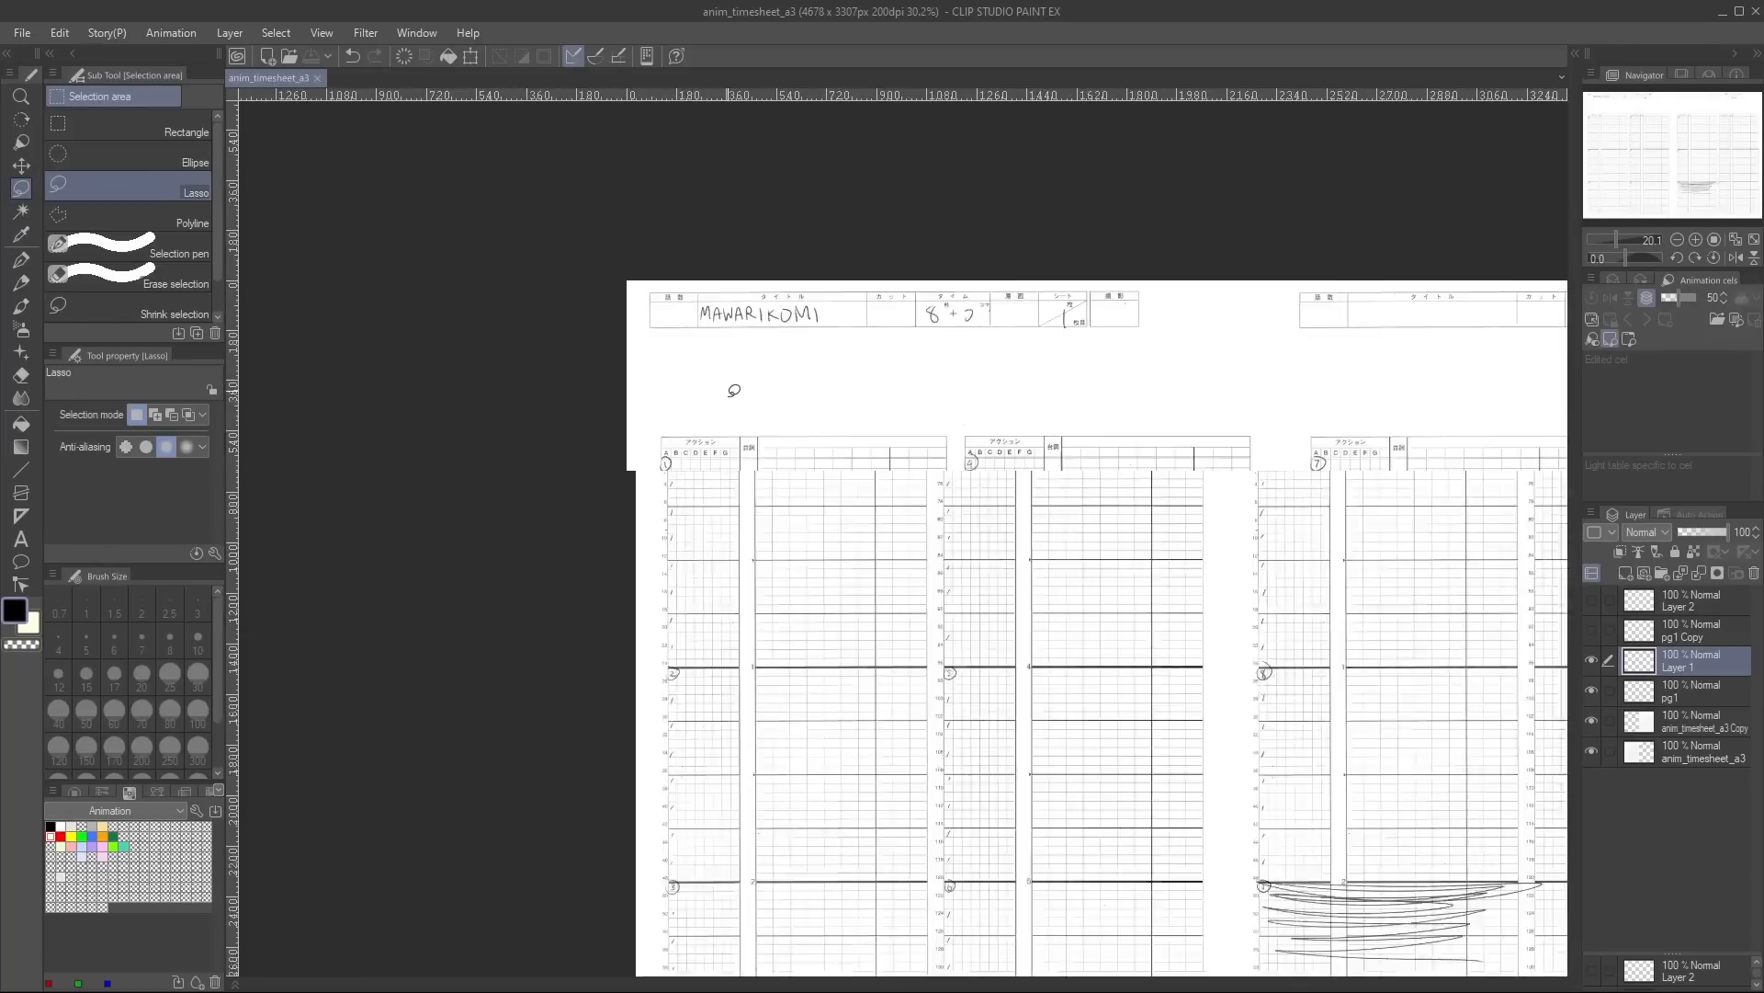
left_click_drag(731, 554, 975, 418)
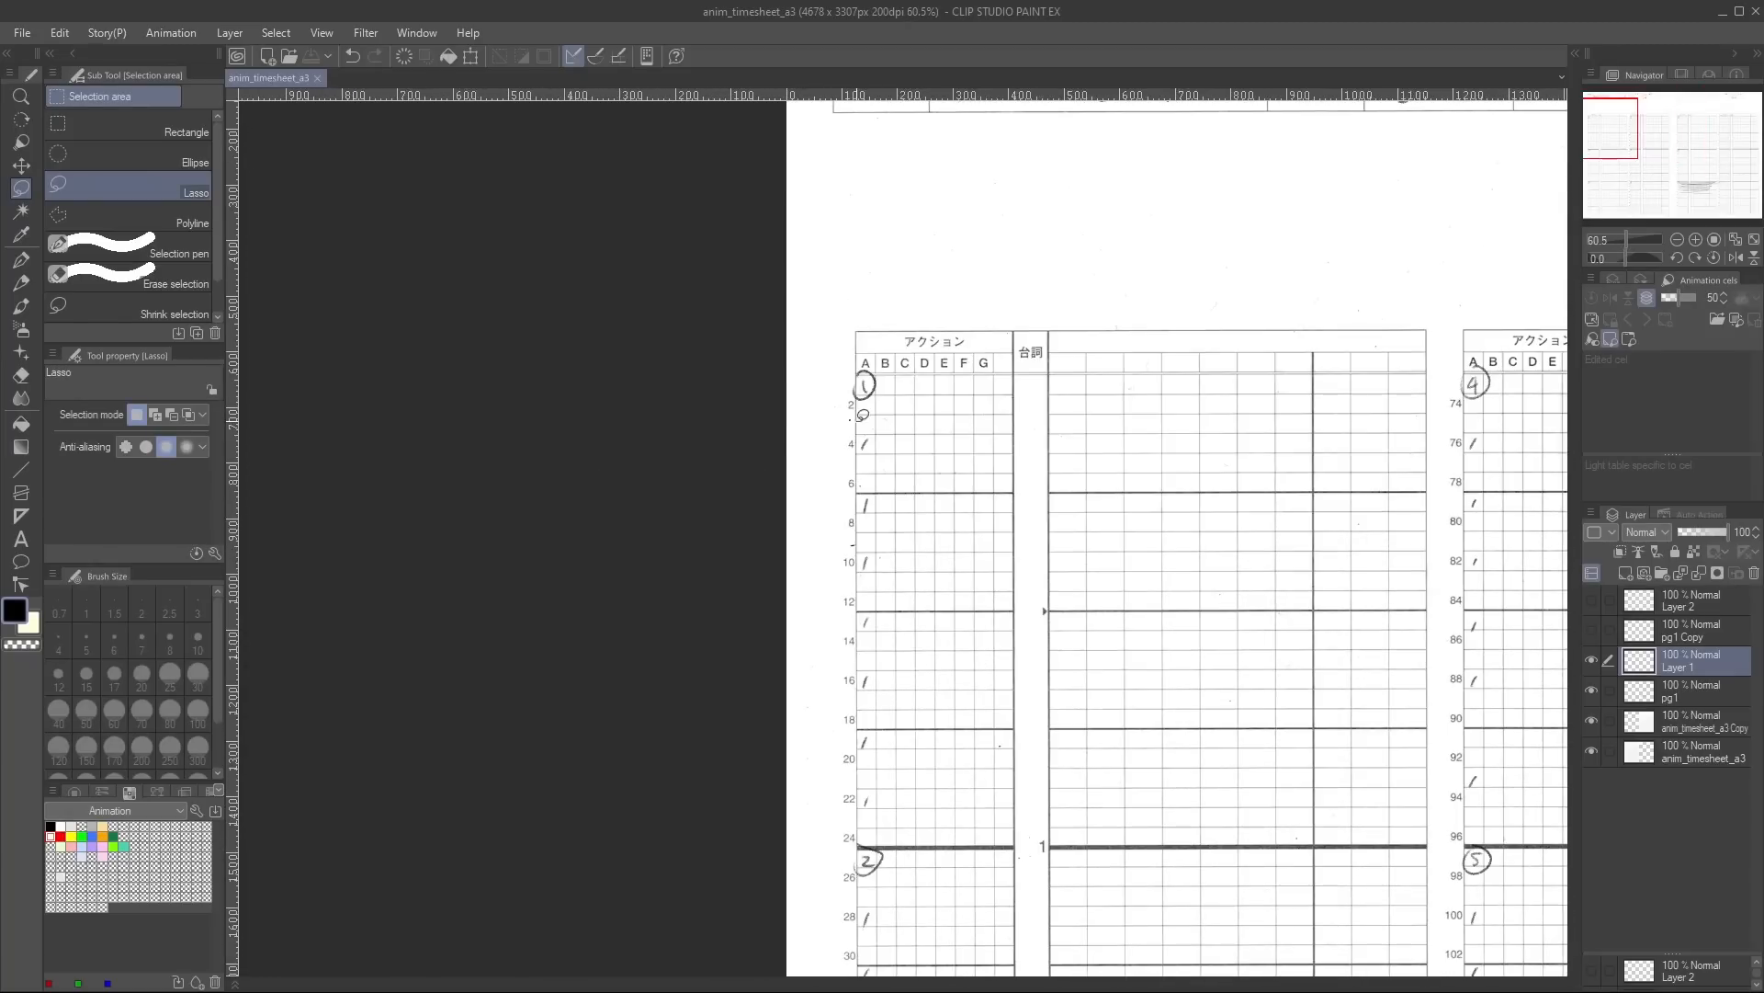
left_click_drag(865, 415, 893, 332)
left_click_drag(1063, 897, 1047, 513)
scroll(1087, 693, "down", 1)
left_click_drag(1087, 693, 1131, 342)
left_click_drag(1377, 503, 1107, 919)
left_click_drag(1323, 385, 1122, 843)
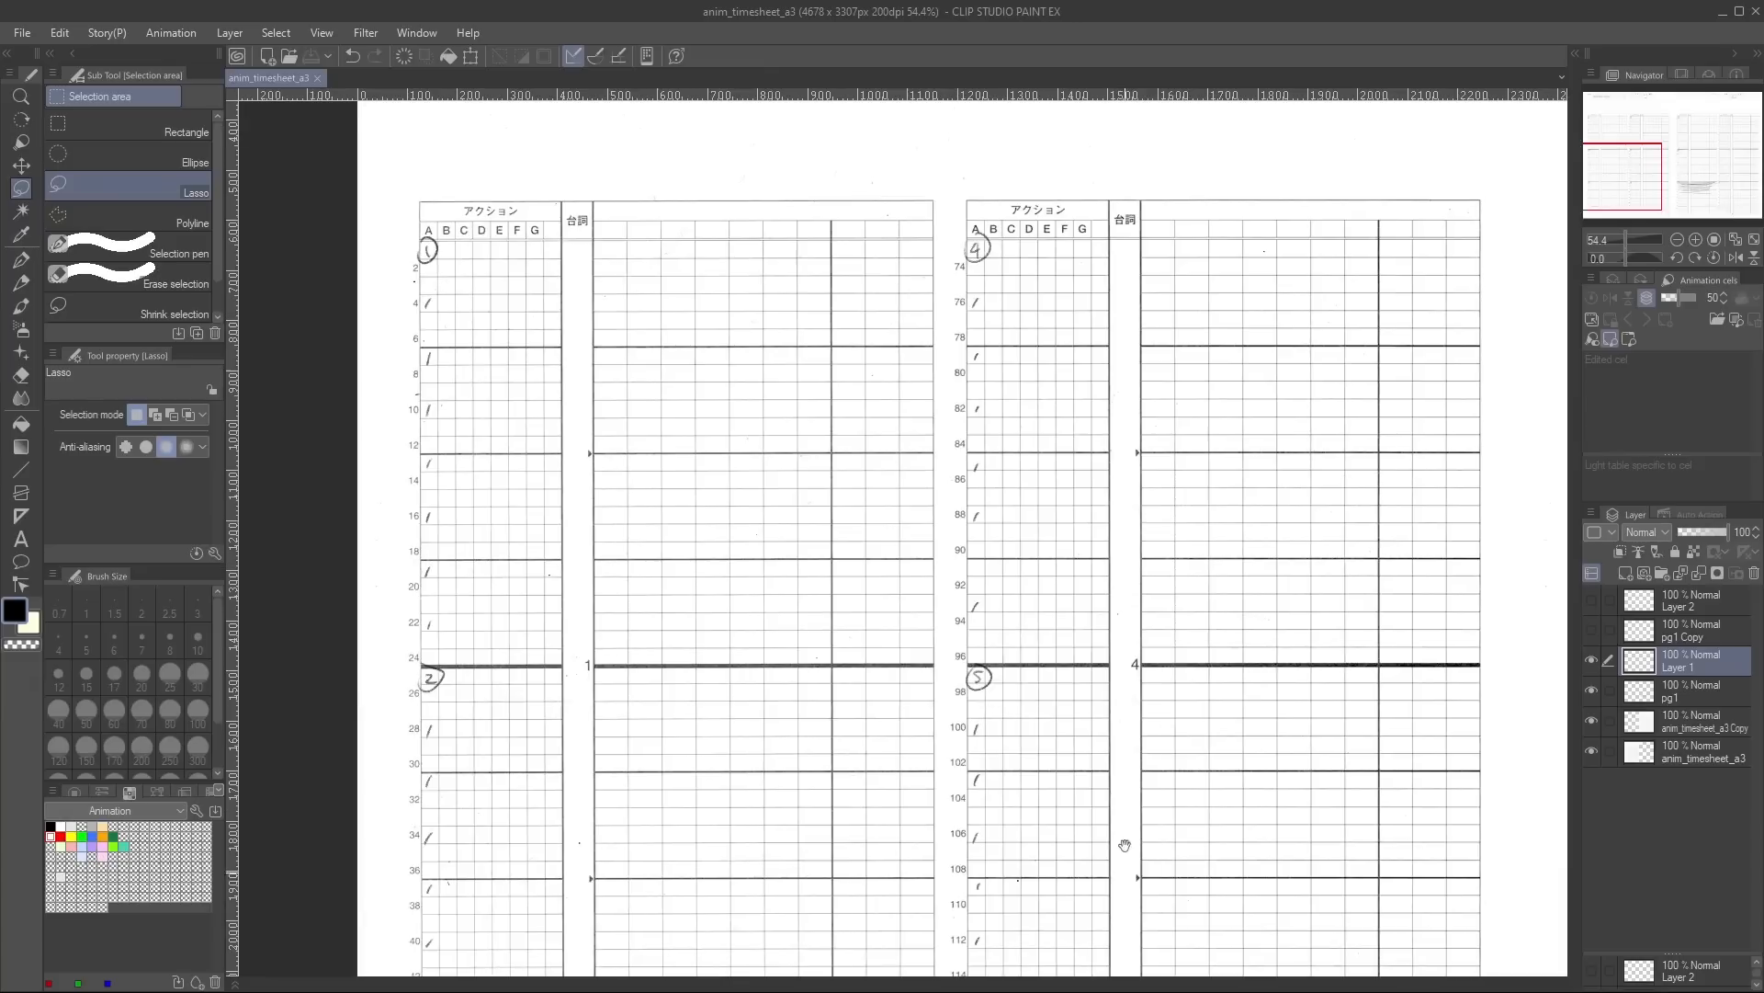
left_click_drag(1245, 822, 1276, 733)
left_click_drag(1396, 730, 1207, 500)
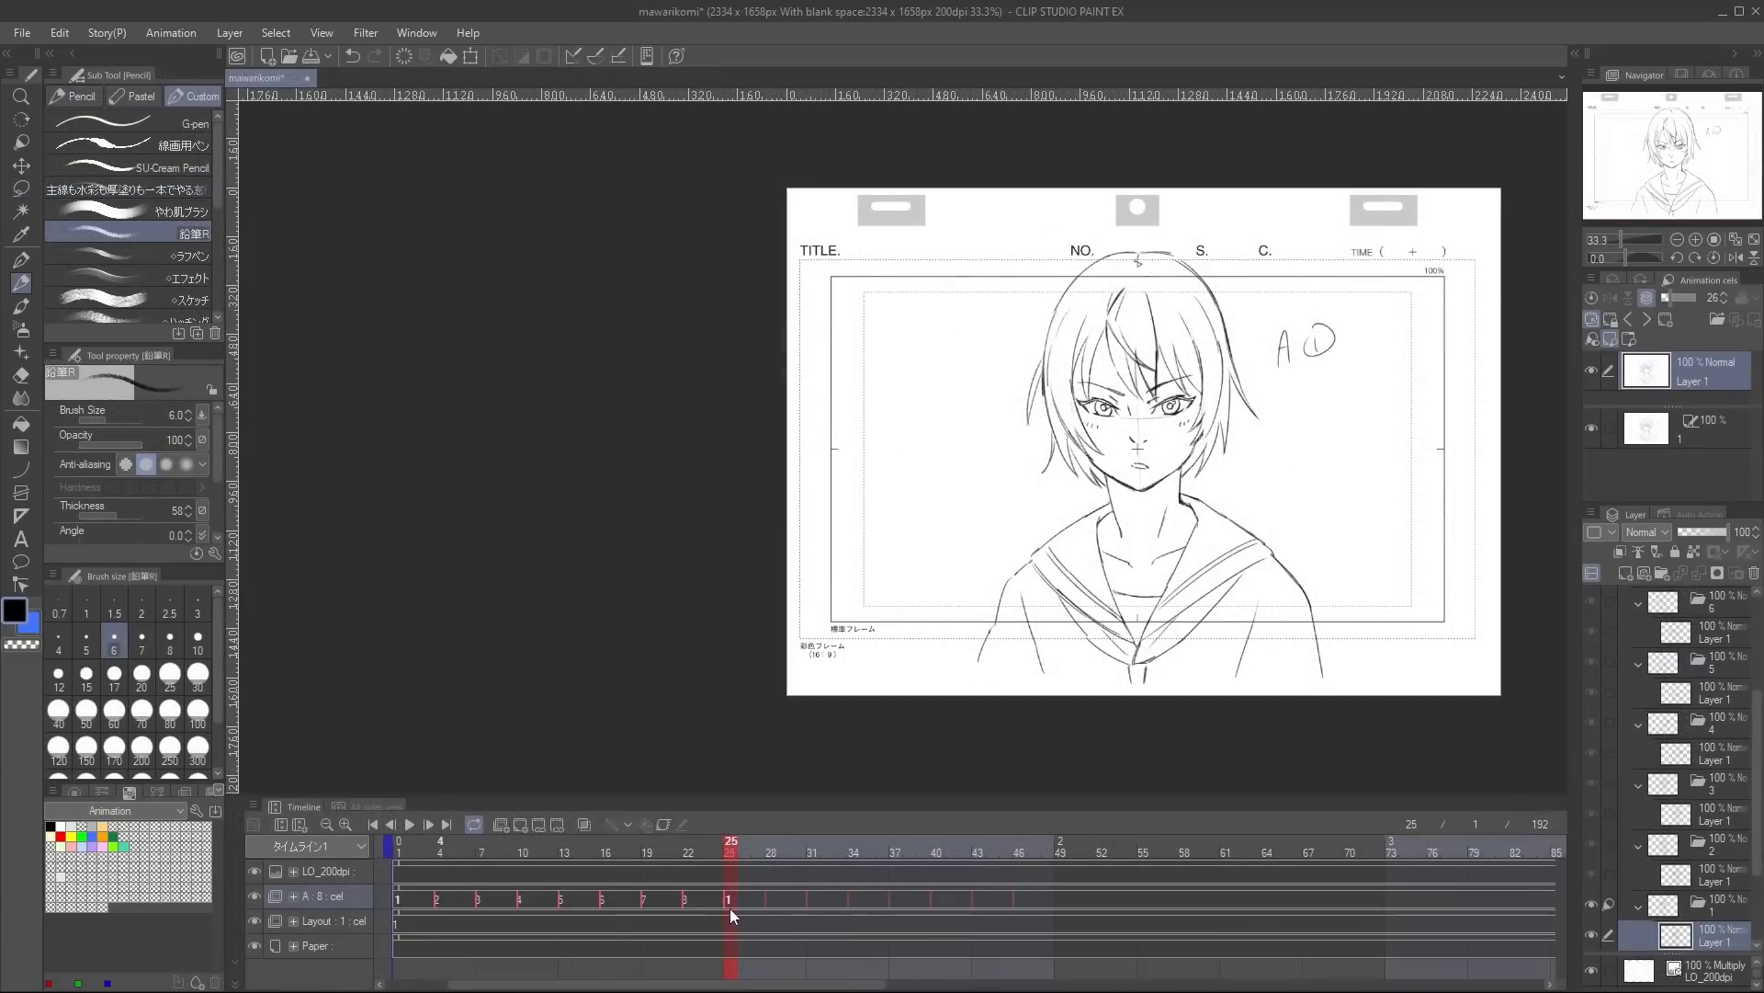
Space the cels on track A 24 frames apart, moving the closing cel 1 to the timeline's end, and play the animation.
left_click_drag(730, 908, 731, 903)
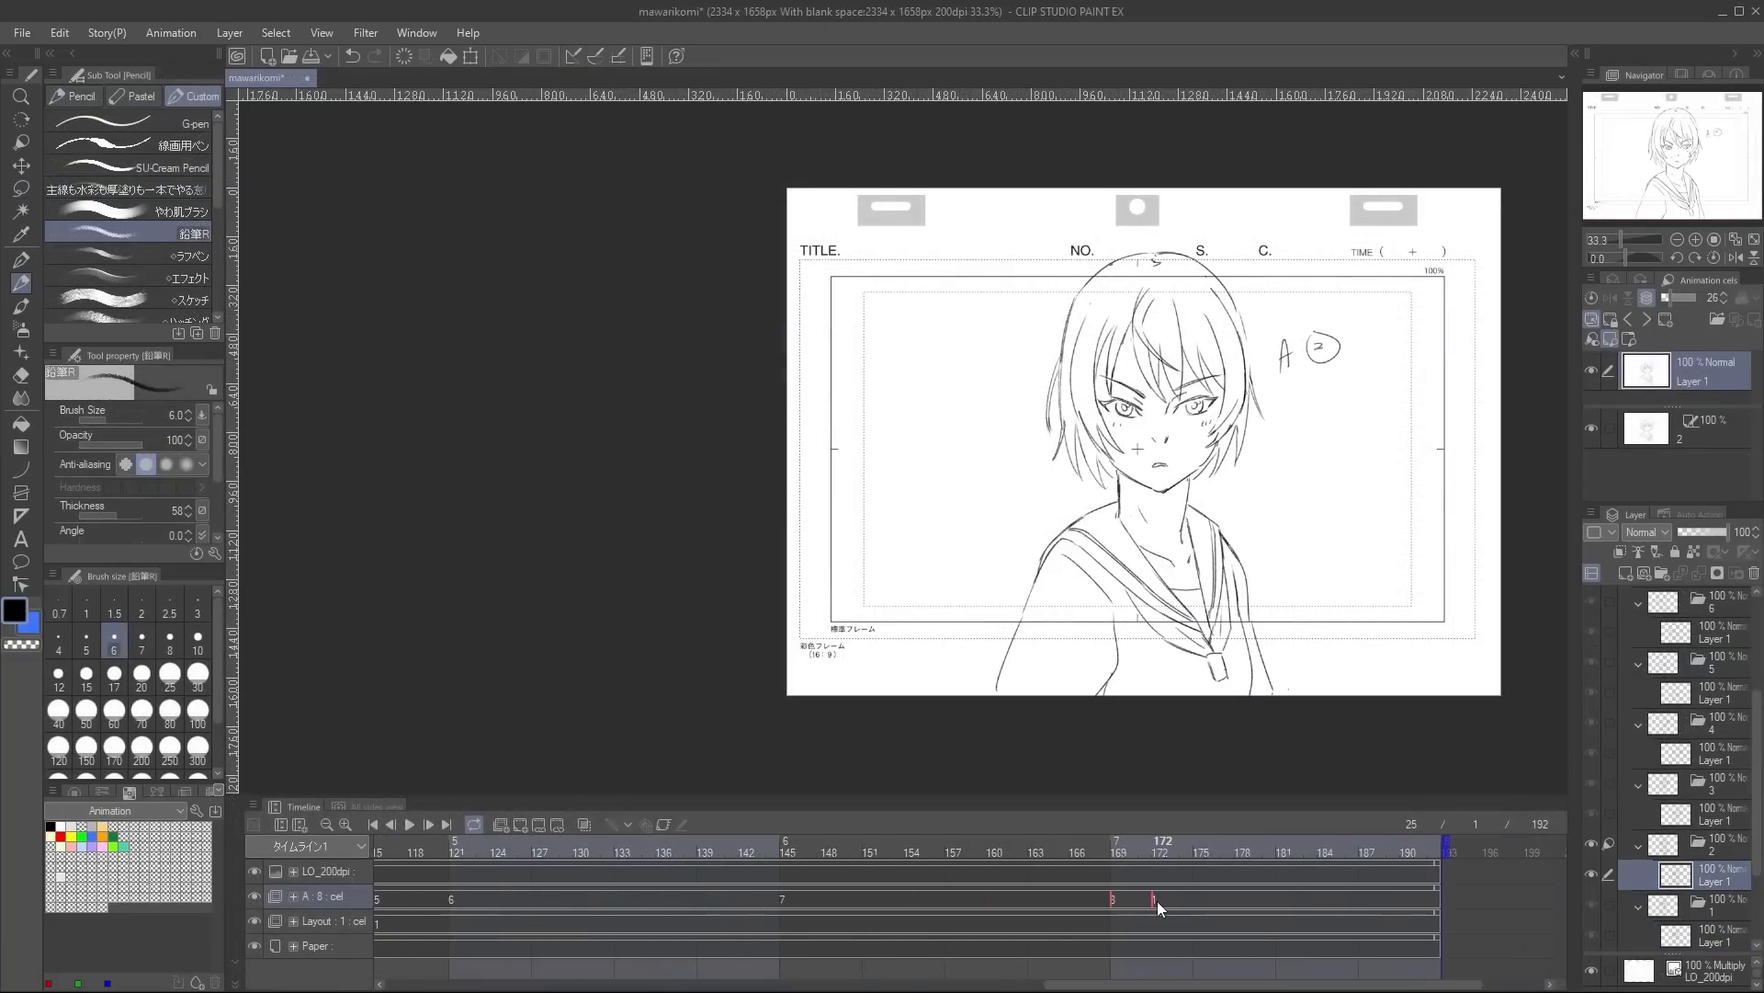
left_click_drag(1156, 901, 1452, 930)
left_click_drag(1099, 985, 610, 958)
left_click_drag(782, 851, 819, 858)
left_click(410, 824)
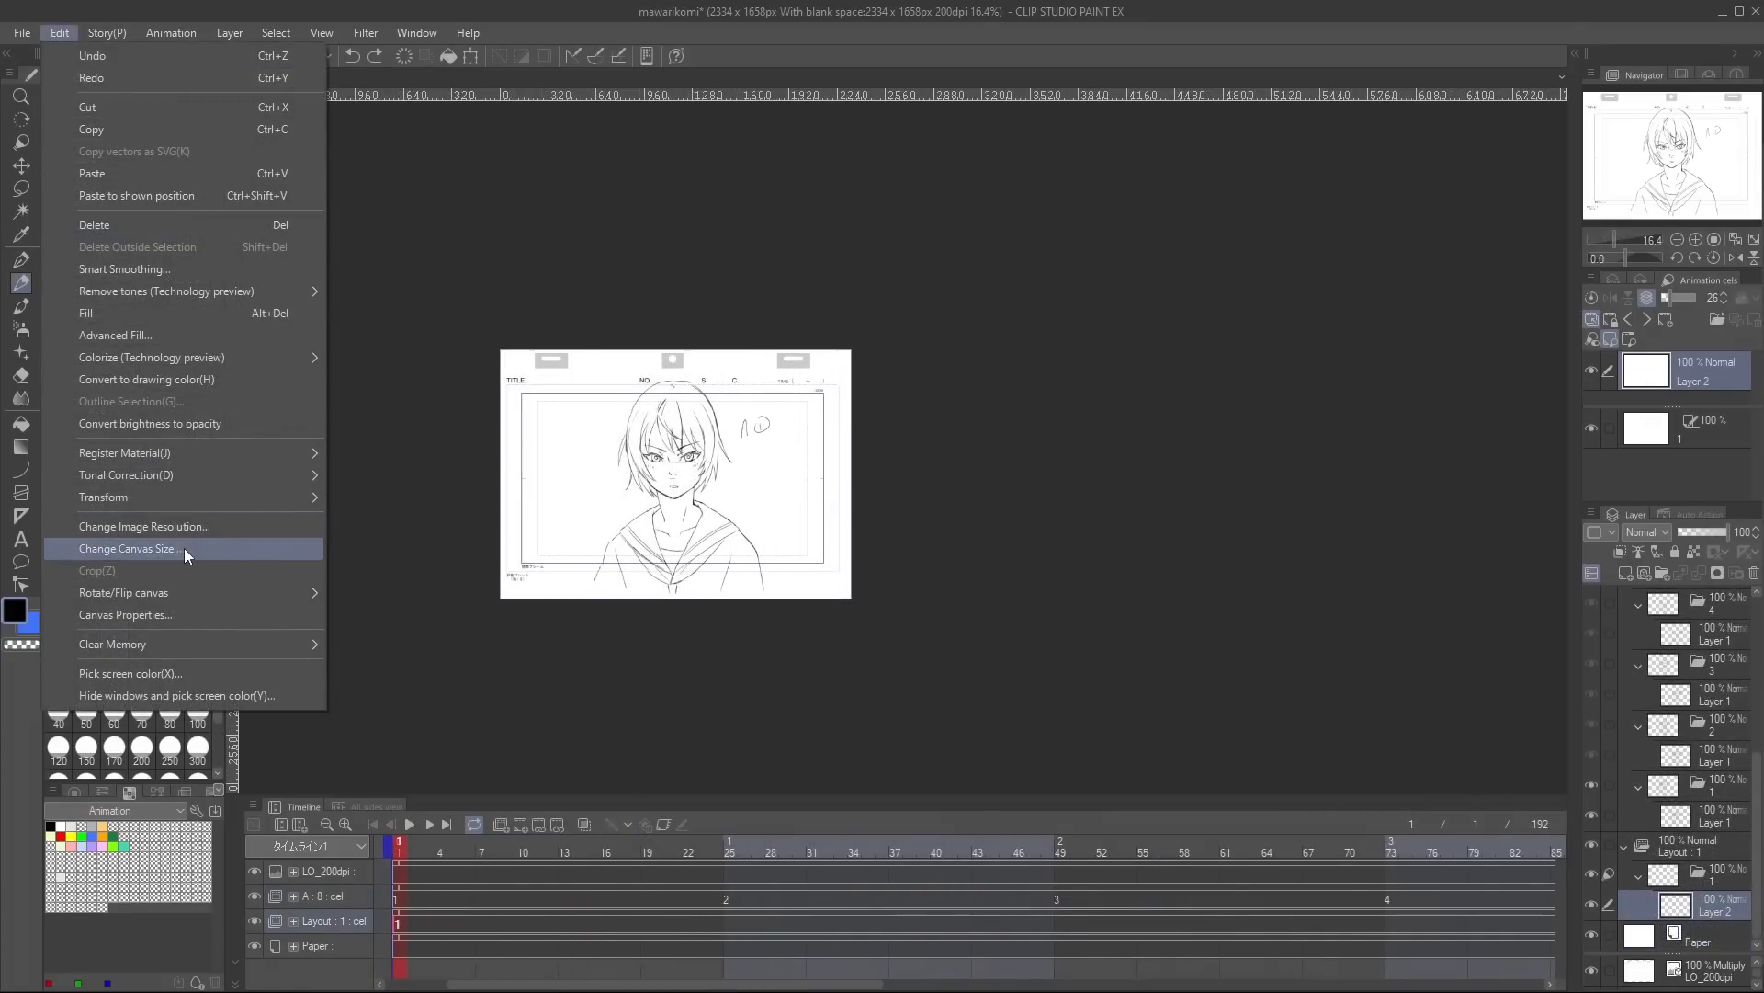
Extend the canvas to the right to a size of 14816 x 1658 px.
left_click(184, 548)
left_click_drag(852, 473, 1486, 538)
scroll(1503, 581, "down", 3)
left_click_drag(1115, 558, 1405, 511)
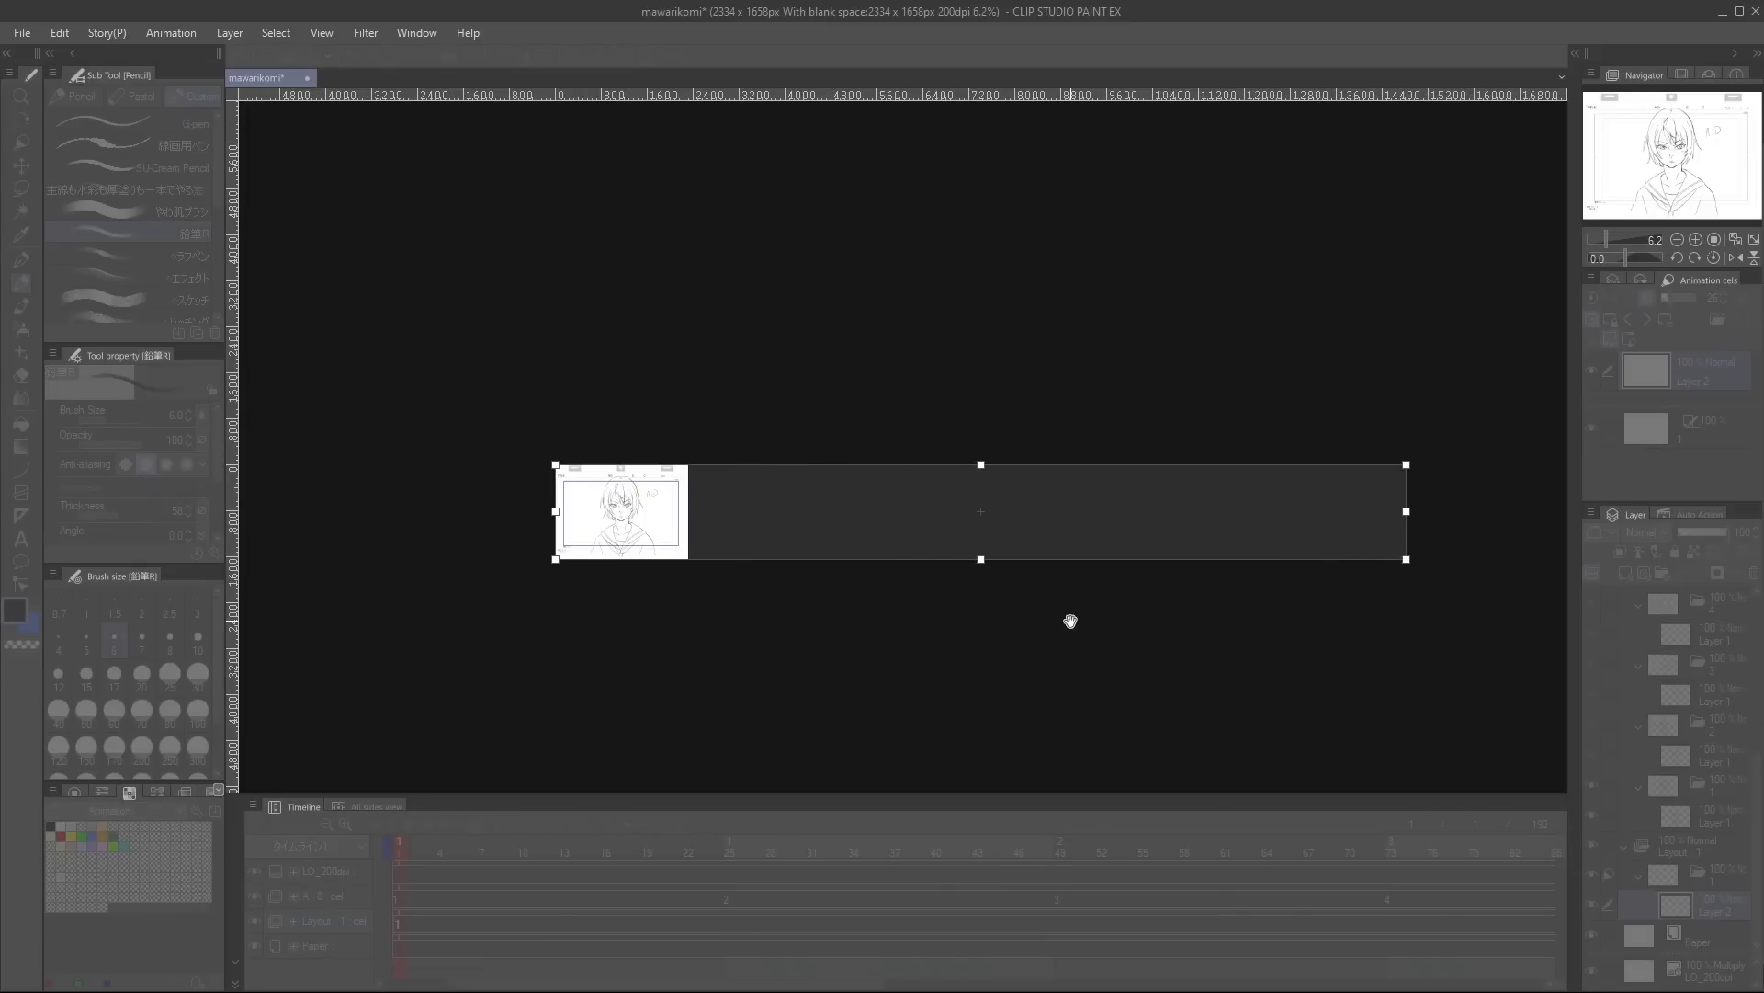
key("Return")
Lower the opacity of animation folder A to 22%.
scroll(484, 446, "up", 5)
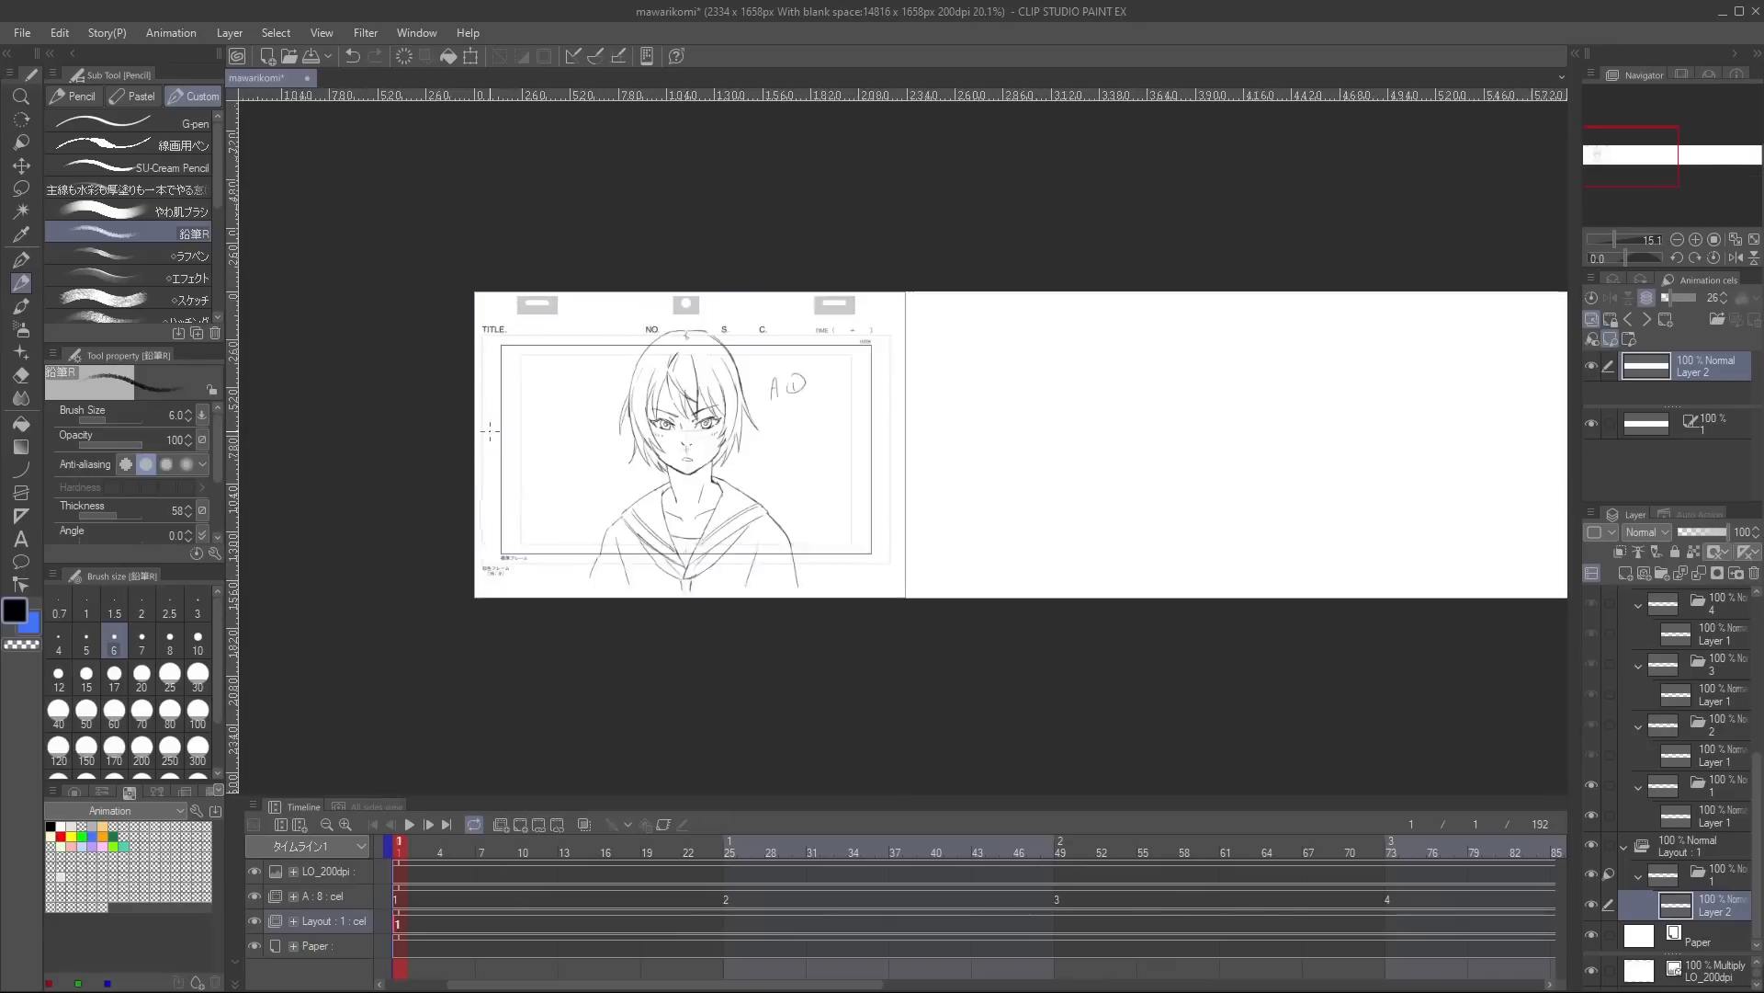
left_click(378, 887)
left_click(1689, 533)
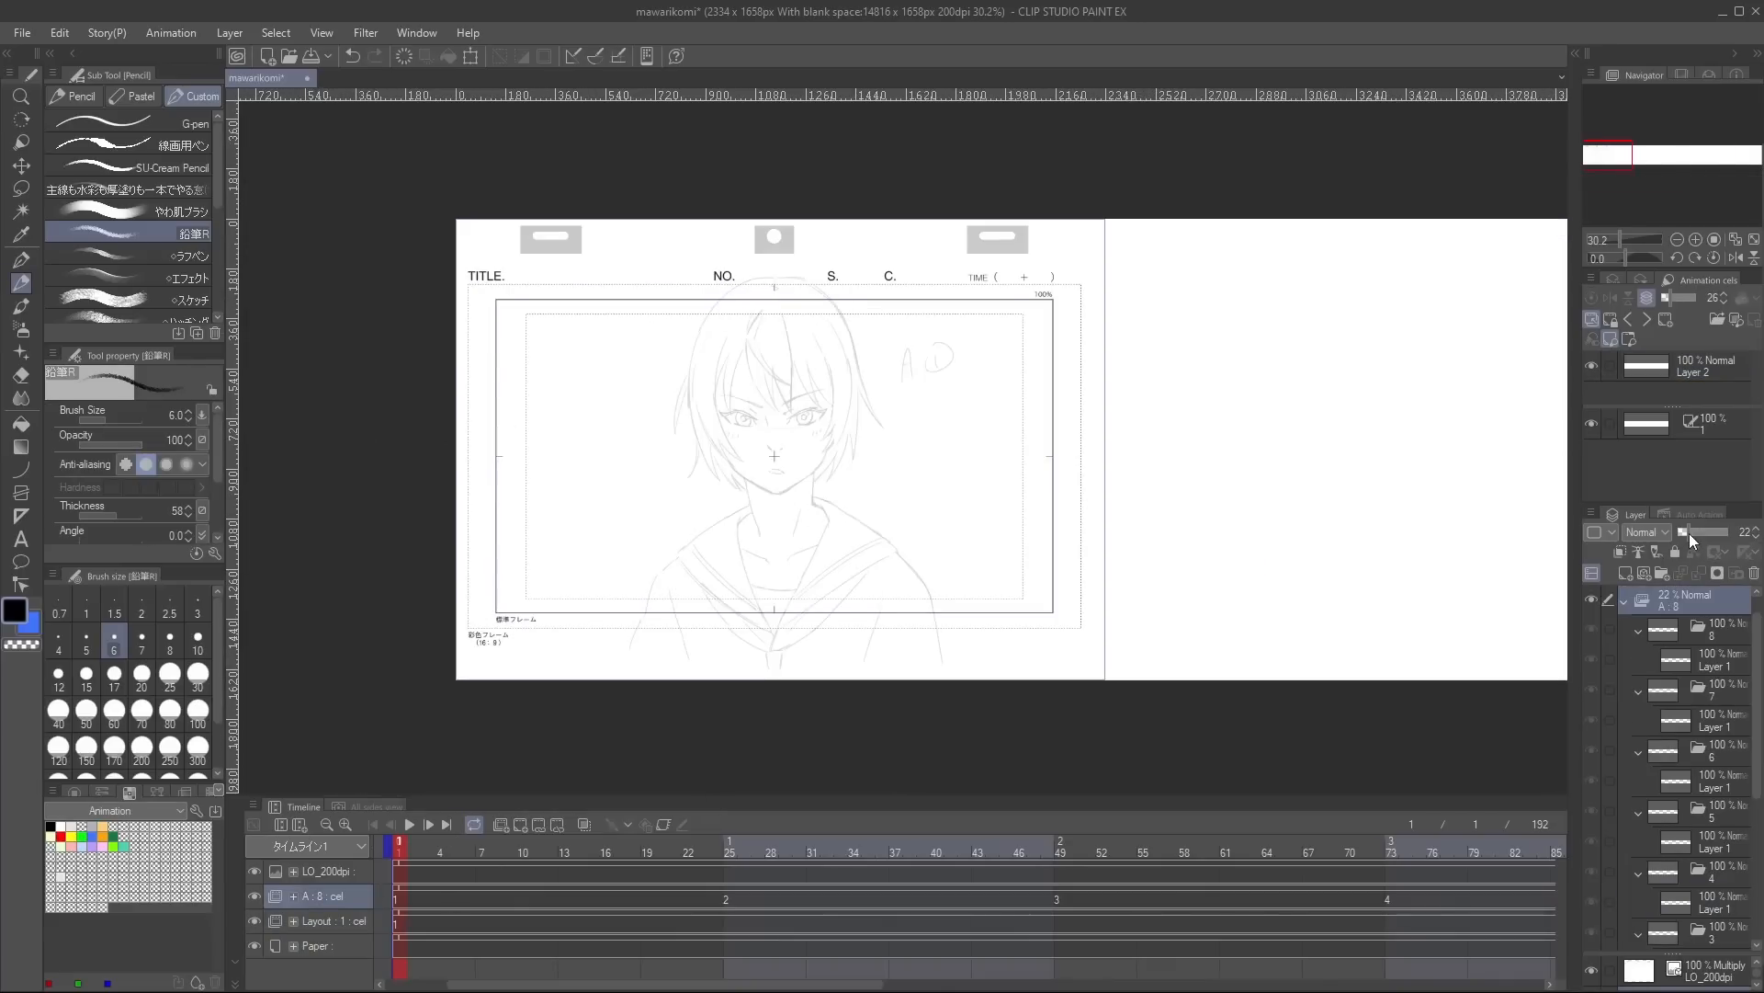
Make Layer 2 of the Layout track active and take up the Figure tool.
left_click(437, 926)
scroll(1729, 851, "down", 1)
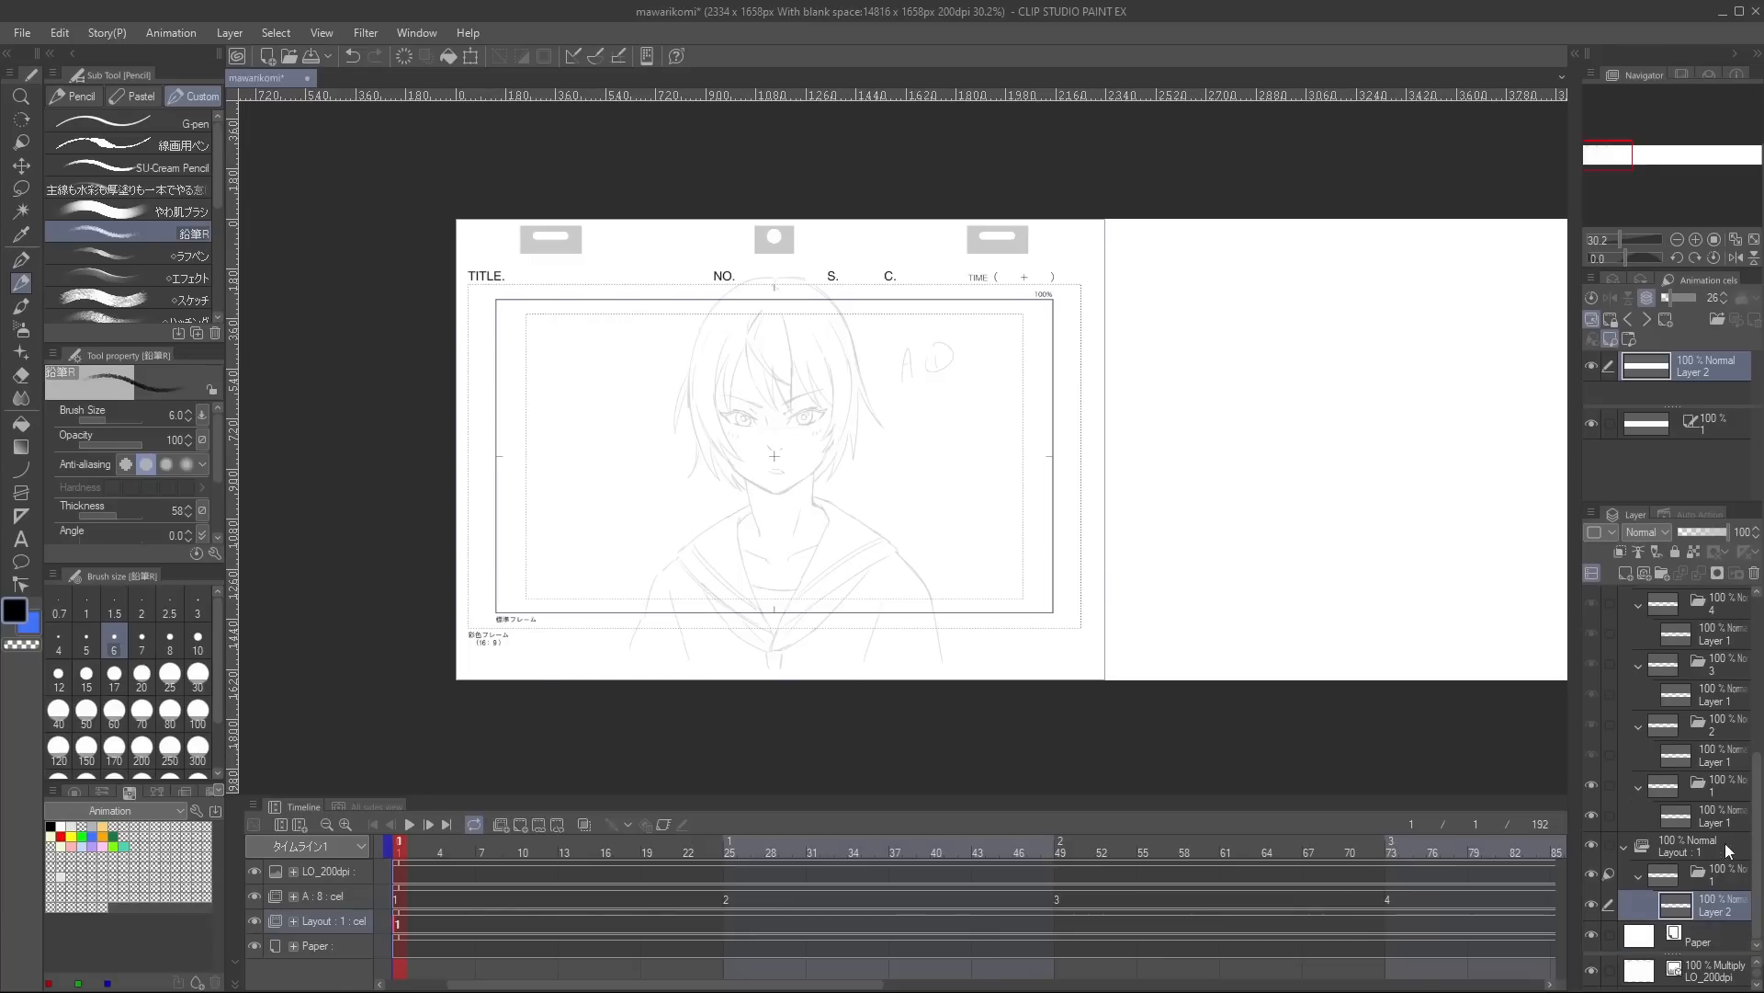
key("u")
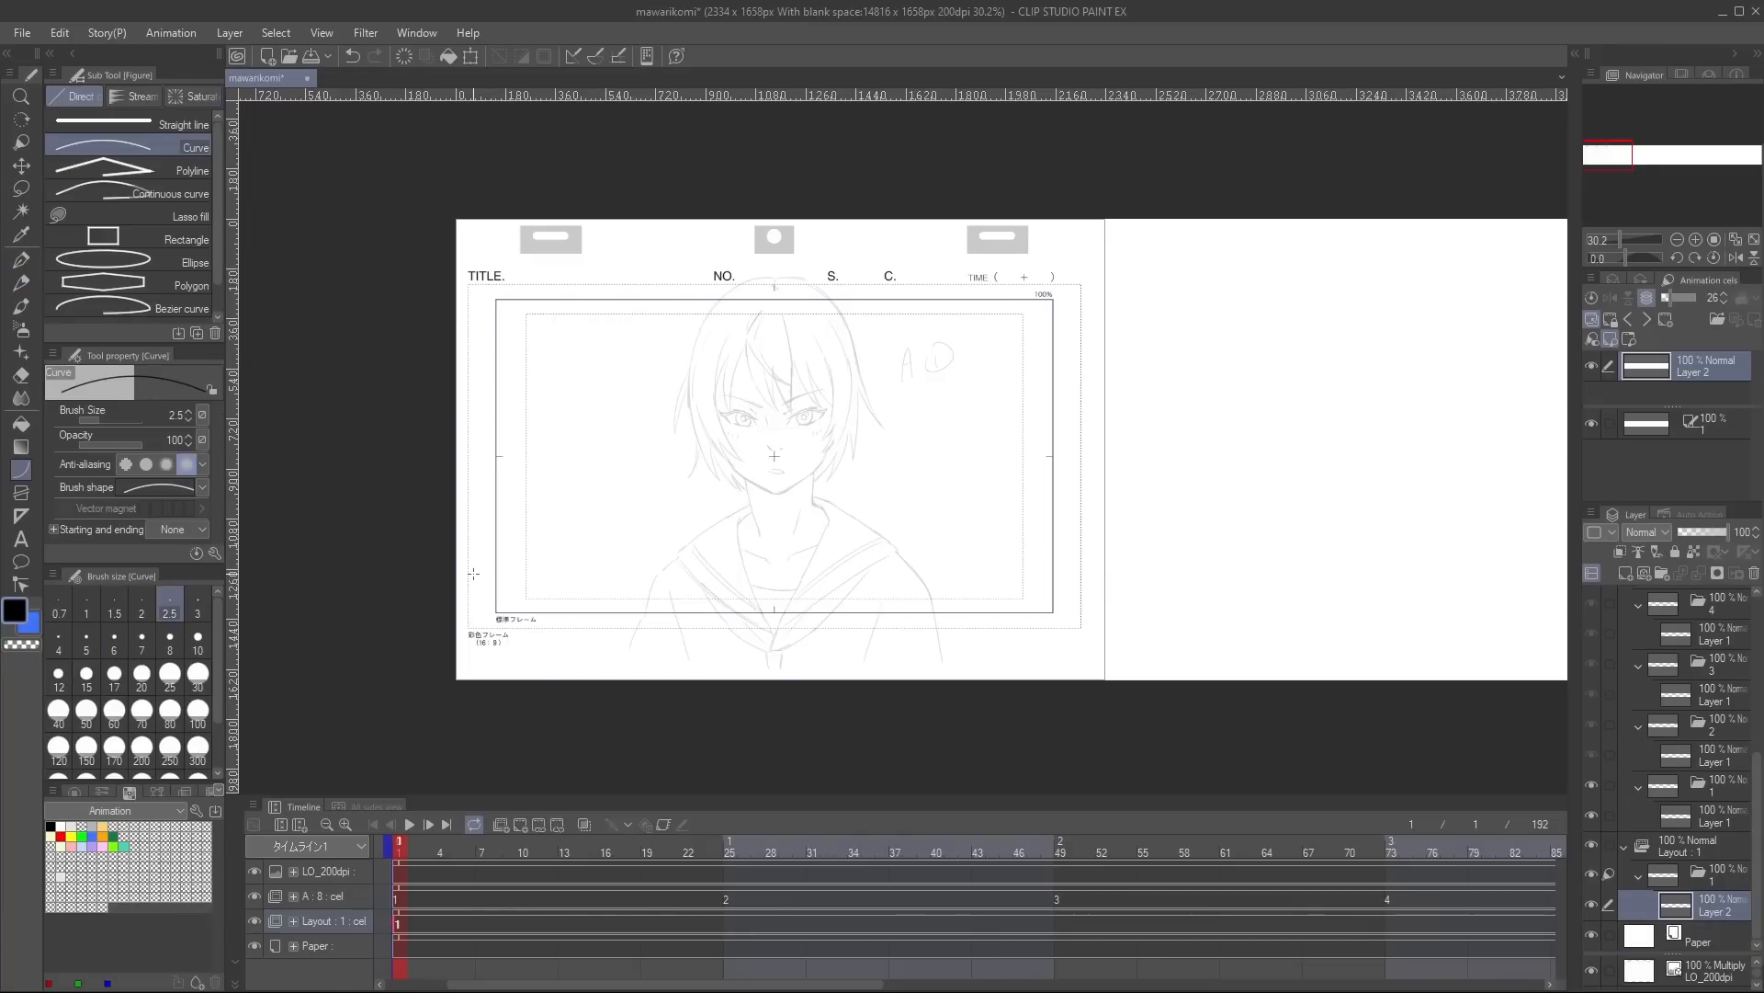
scroll(386, 589, "down", 1)
left_click_drag(365, 596, 1577, 597)
left_click(1287, 641)
key("ctrl+z")
Draw a long horizontal blue straight line below the frame, running across the extended canvas, with brush size 4.
scroll(1229, 648, "down", 6)
left_click(163, 132)
left_click_drag(386, 563, 905, 490)
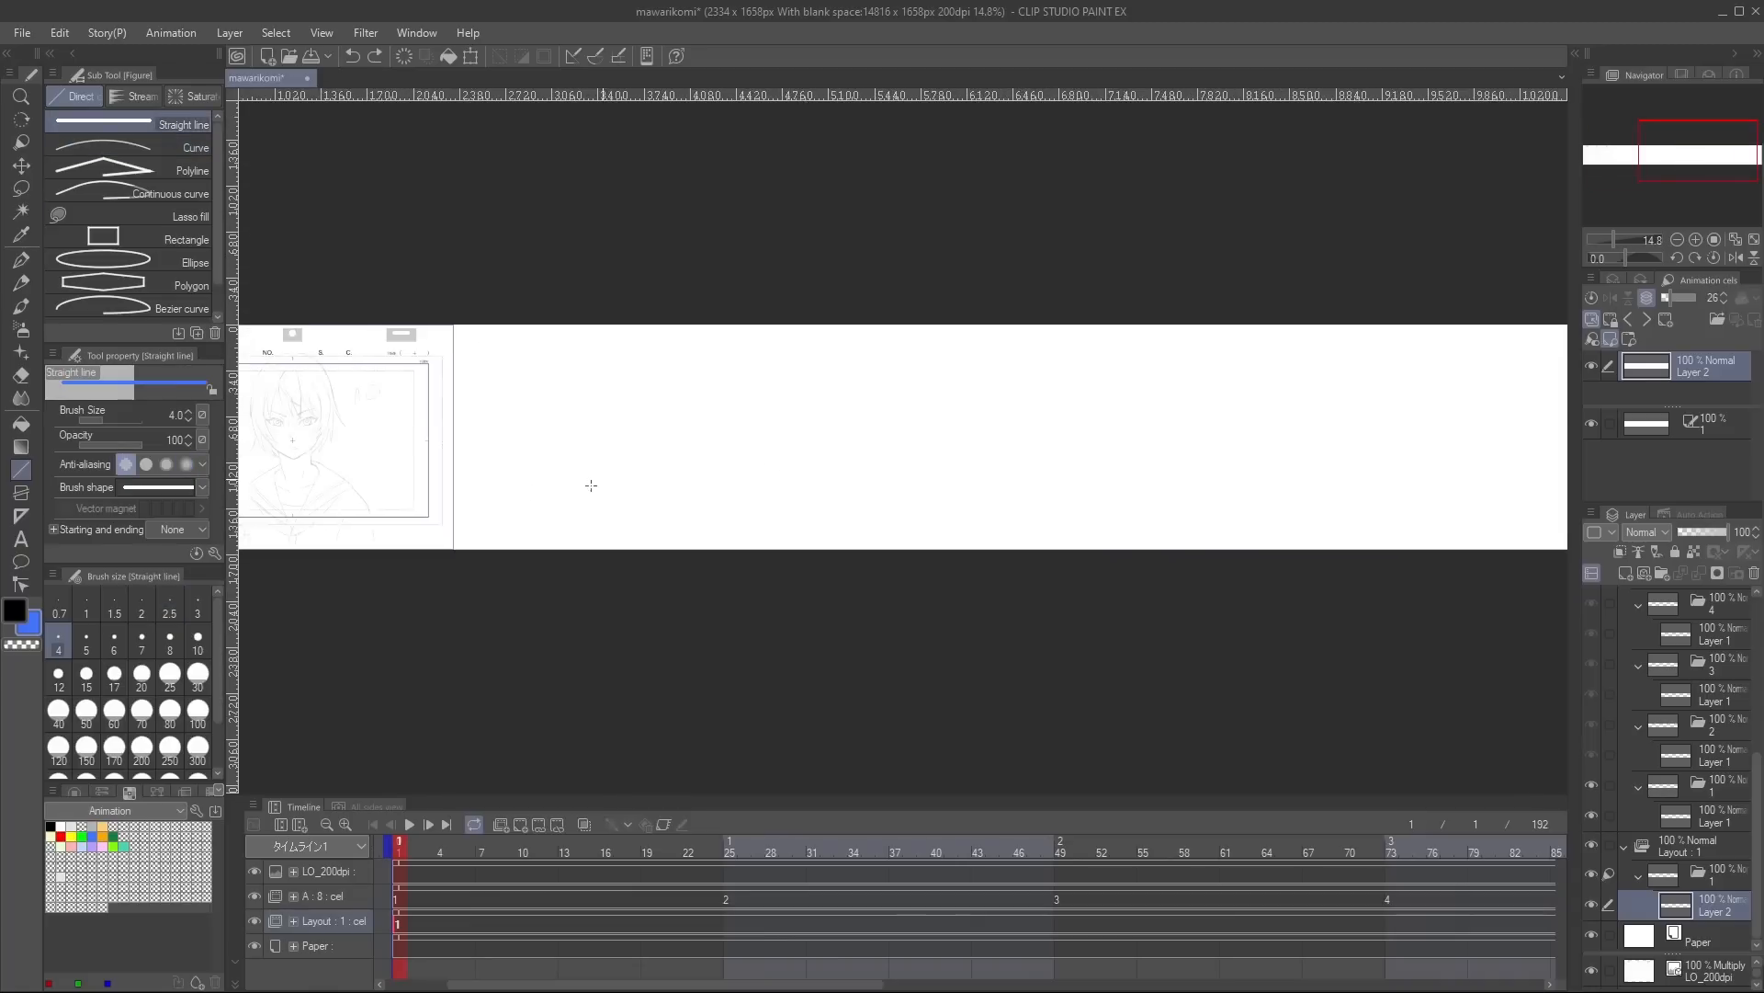
left_click_drag(590, 488, 1047, 497)
mouse_move(605, 545)
left_mouse_down()
mouse_move(1130, 542)
mouse_move(949, 536)
left_mouse_up()
left_click_drag(519, 538, 1379, 537)
left_click_drag(513, 538, 1387, 547)
scroll(1108, 548, "up", 4)
scroll(1109, 548, "up", 4)
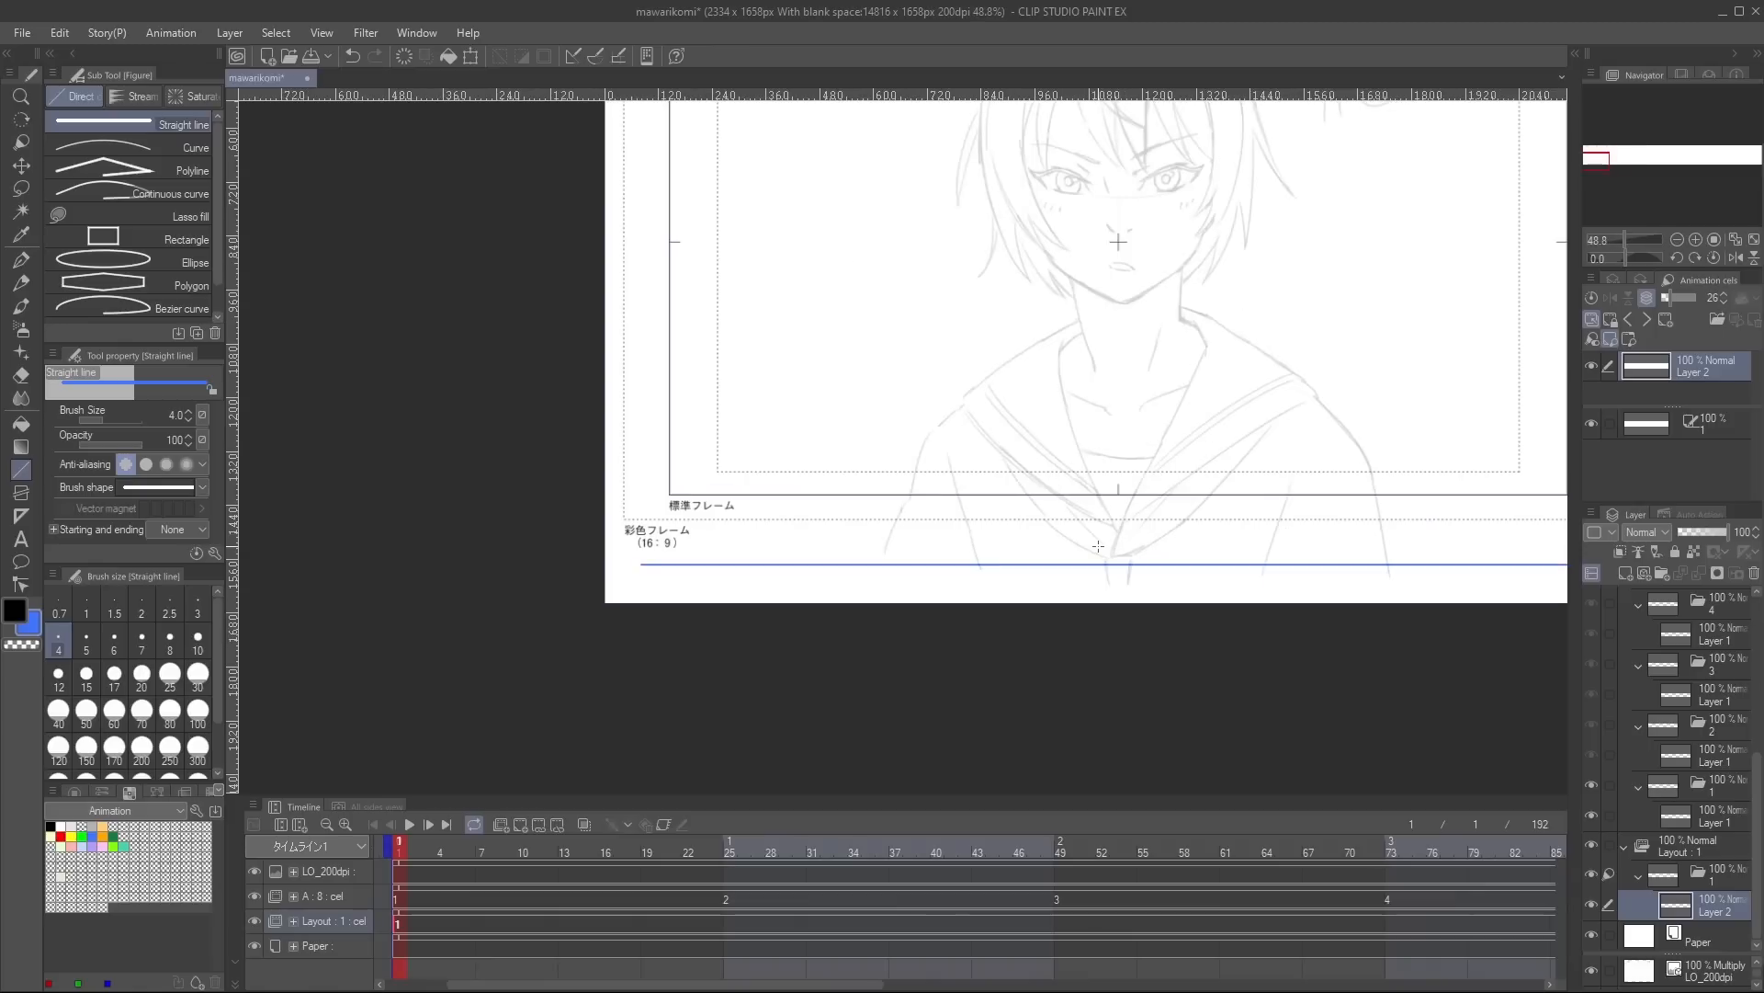
Mark the first vanishing point with the pencil on the blue line directly below the character's centre and label it VP①.
scroll(1098, 546, "up", 3)
key("p")
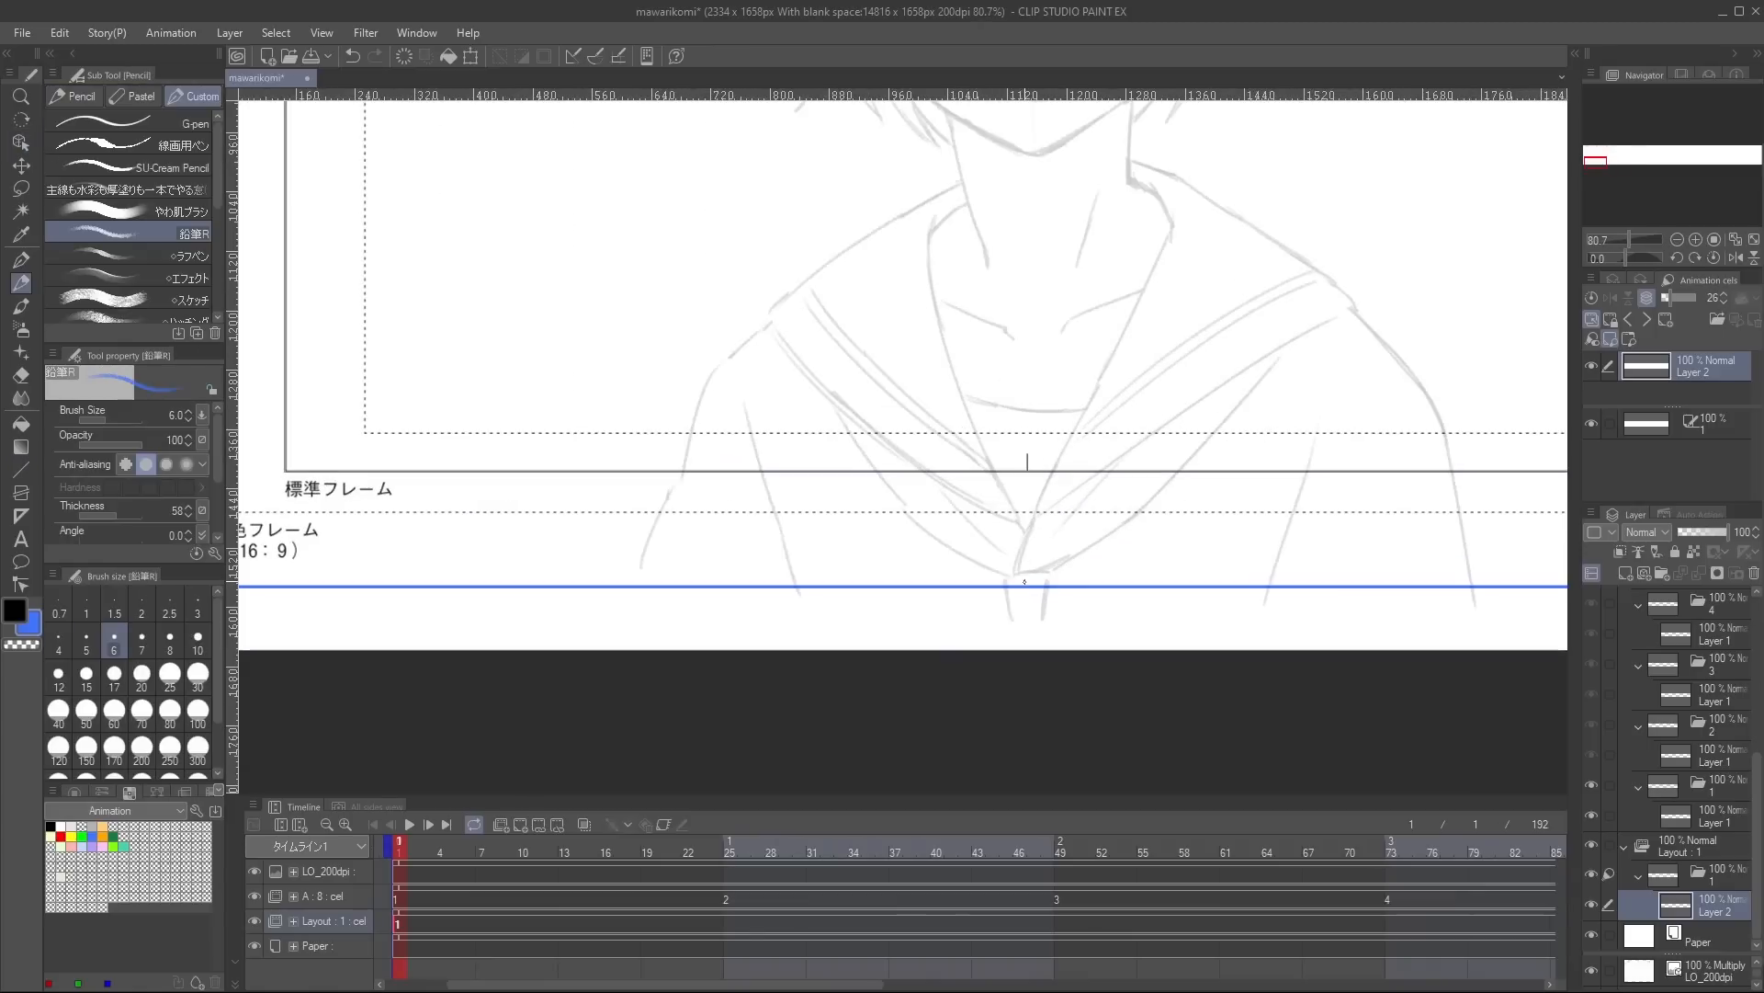
scroll(1153, 456, "down", 5)
left_click_drag(1449, 382, 1079, 410)
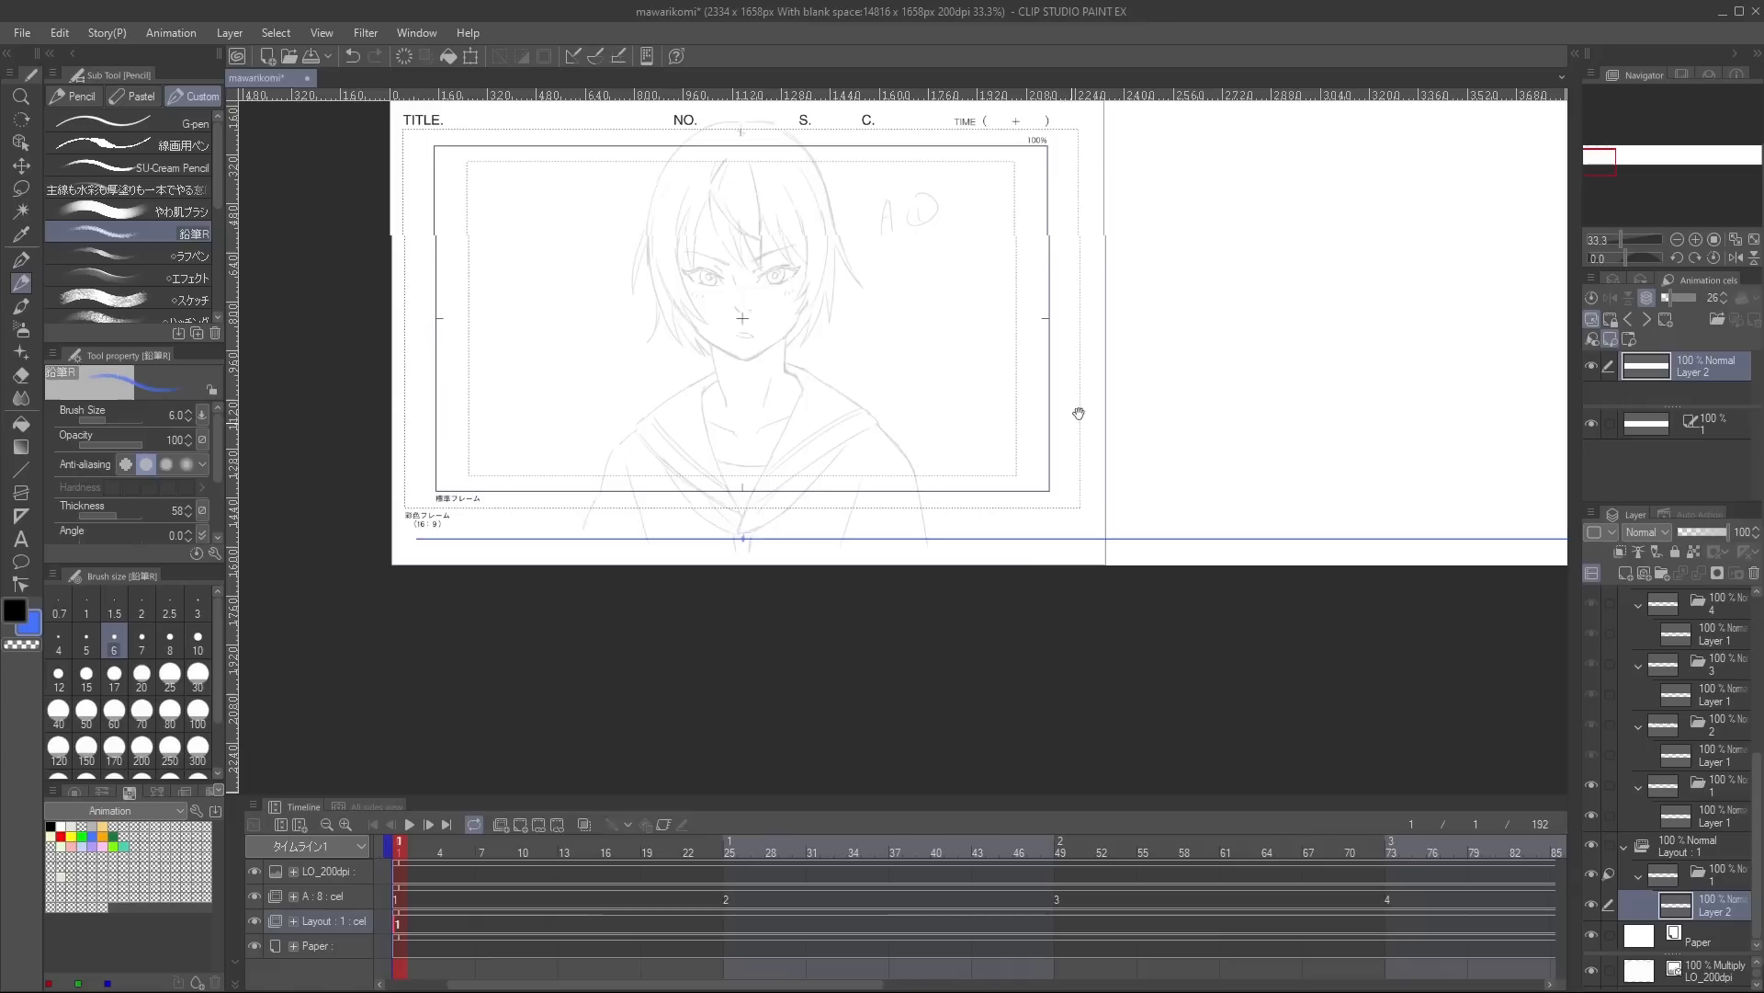
mouse_move(1425, 423)
left_mouse_down()
mouse_move(1155, 442)
mouse_move(801, 430)
left_mouse_up()
left_click_drag(1402, 484, 1121, 525)
left_click_drag(1387, 536, 1255, 530)
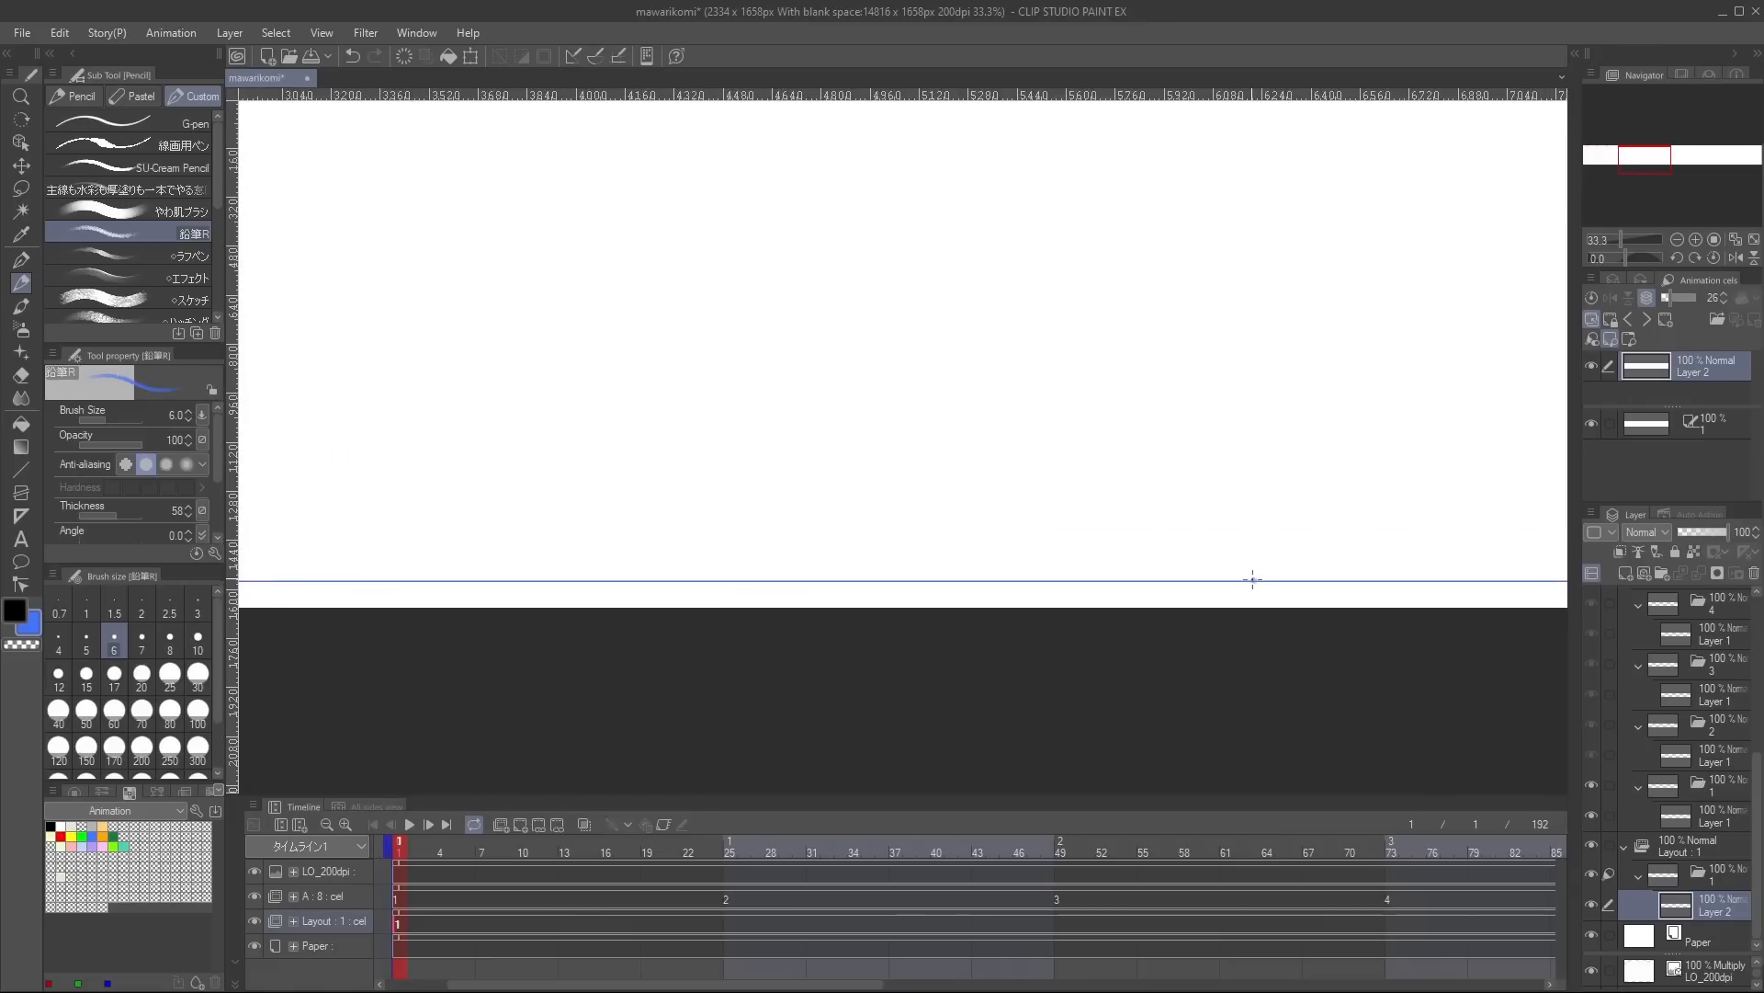
scroll(1252, 581, "down", 4)
scroll(770, 528, "up", 3)
left_click_drag(749, 525, 769, 528)
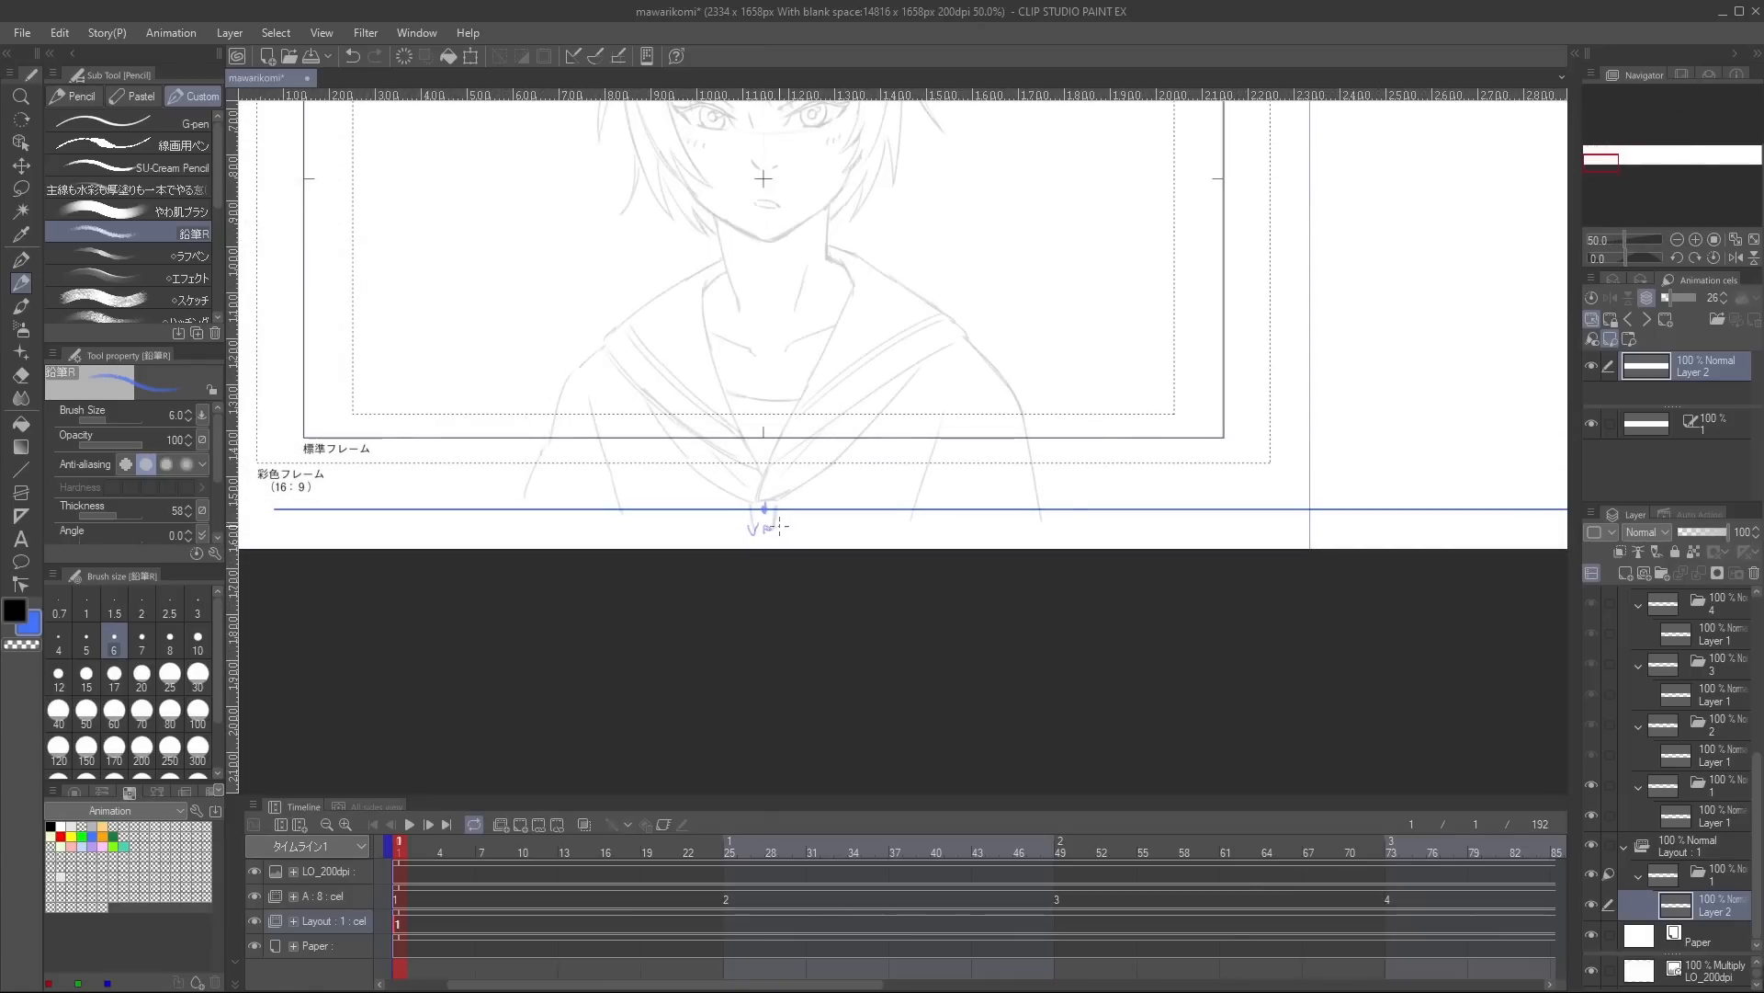
Mark a second vanishing point farther along the blue line, at about 6100 px, and label it VP②.
scroll(782, 519, "down", 1)
mouse_move(1241, 489)
left_mouse_down()
mouse_move(815, 421)
mouse_move(400, 465)
left_mouse_up()
scroll(1462, 465, "up", 1)
left_click_drag(1461, 465, 1360, 399)
left_click_drag(1365, 455, 1348, 486)
scroll(1387, 455, "up", 1)
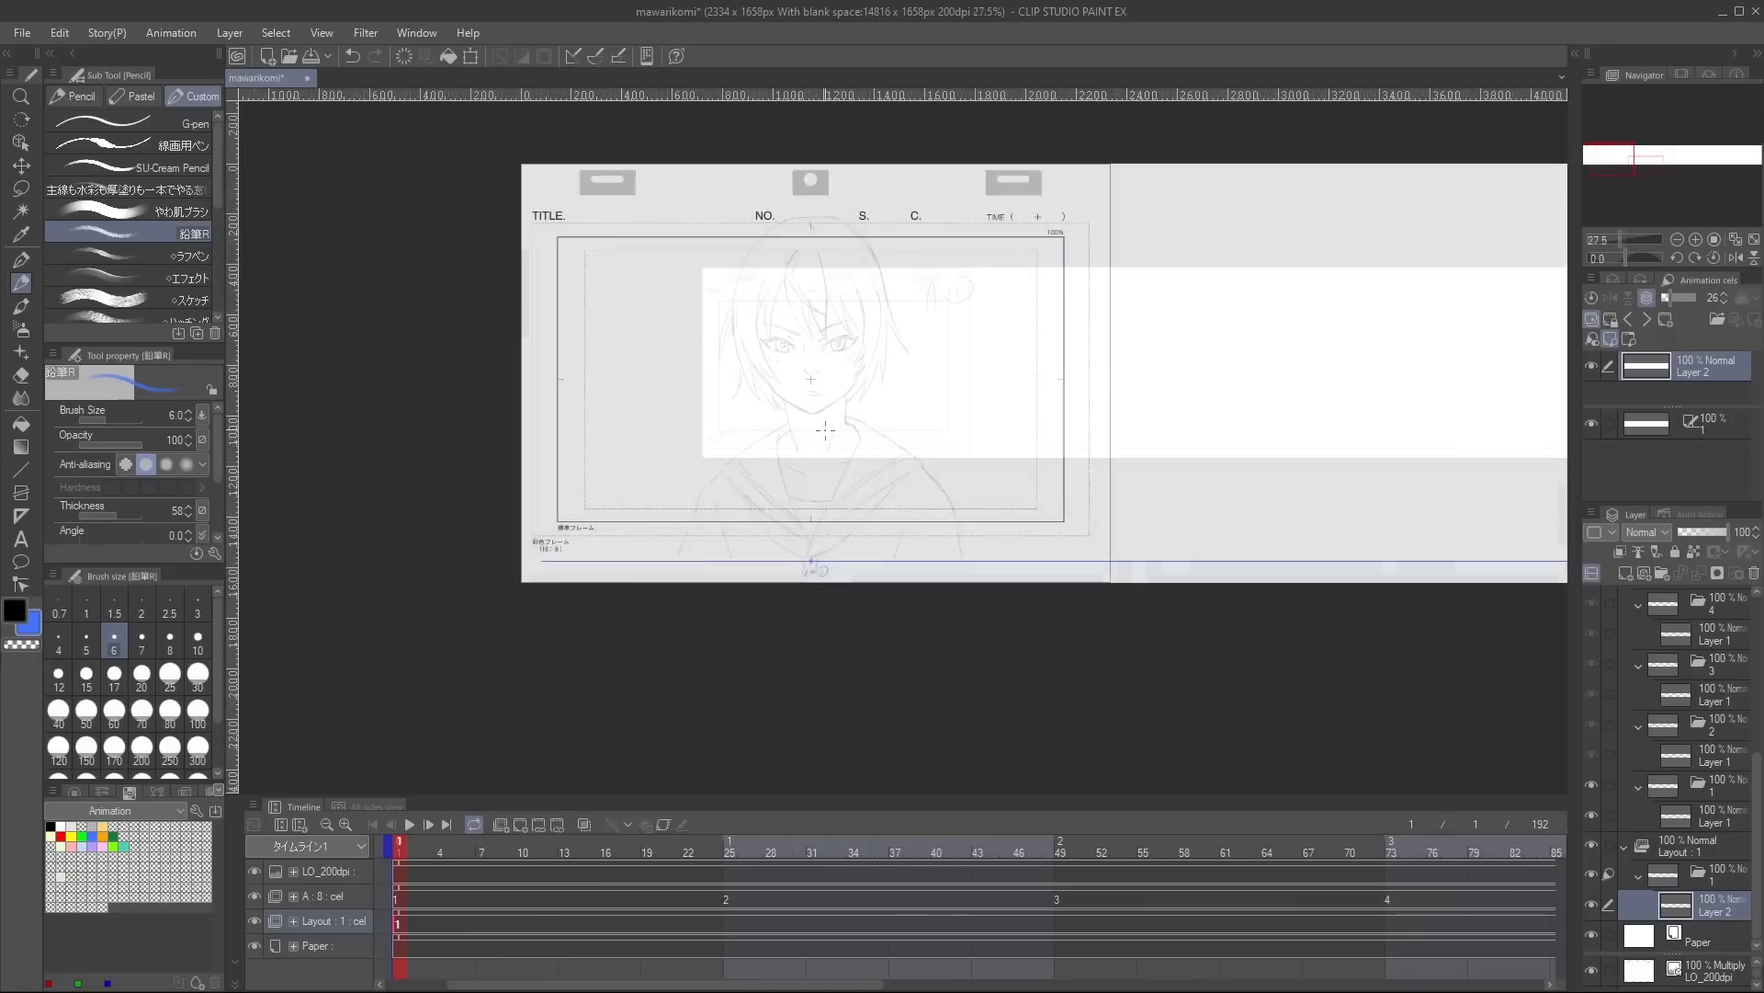
Draw a vertical blue straight line up from each of the two vanishing points to the upper part of the canvas.
left_click_drag(810, 563, 827, 220)
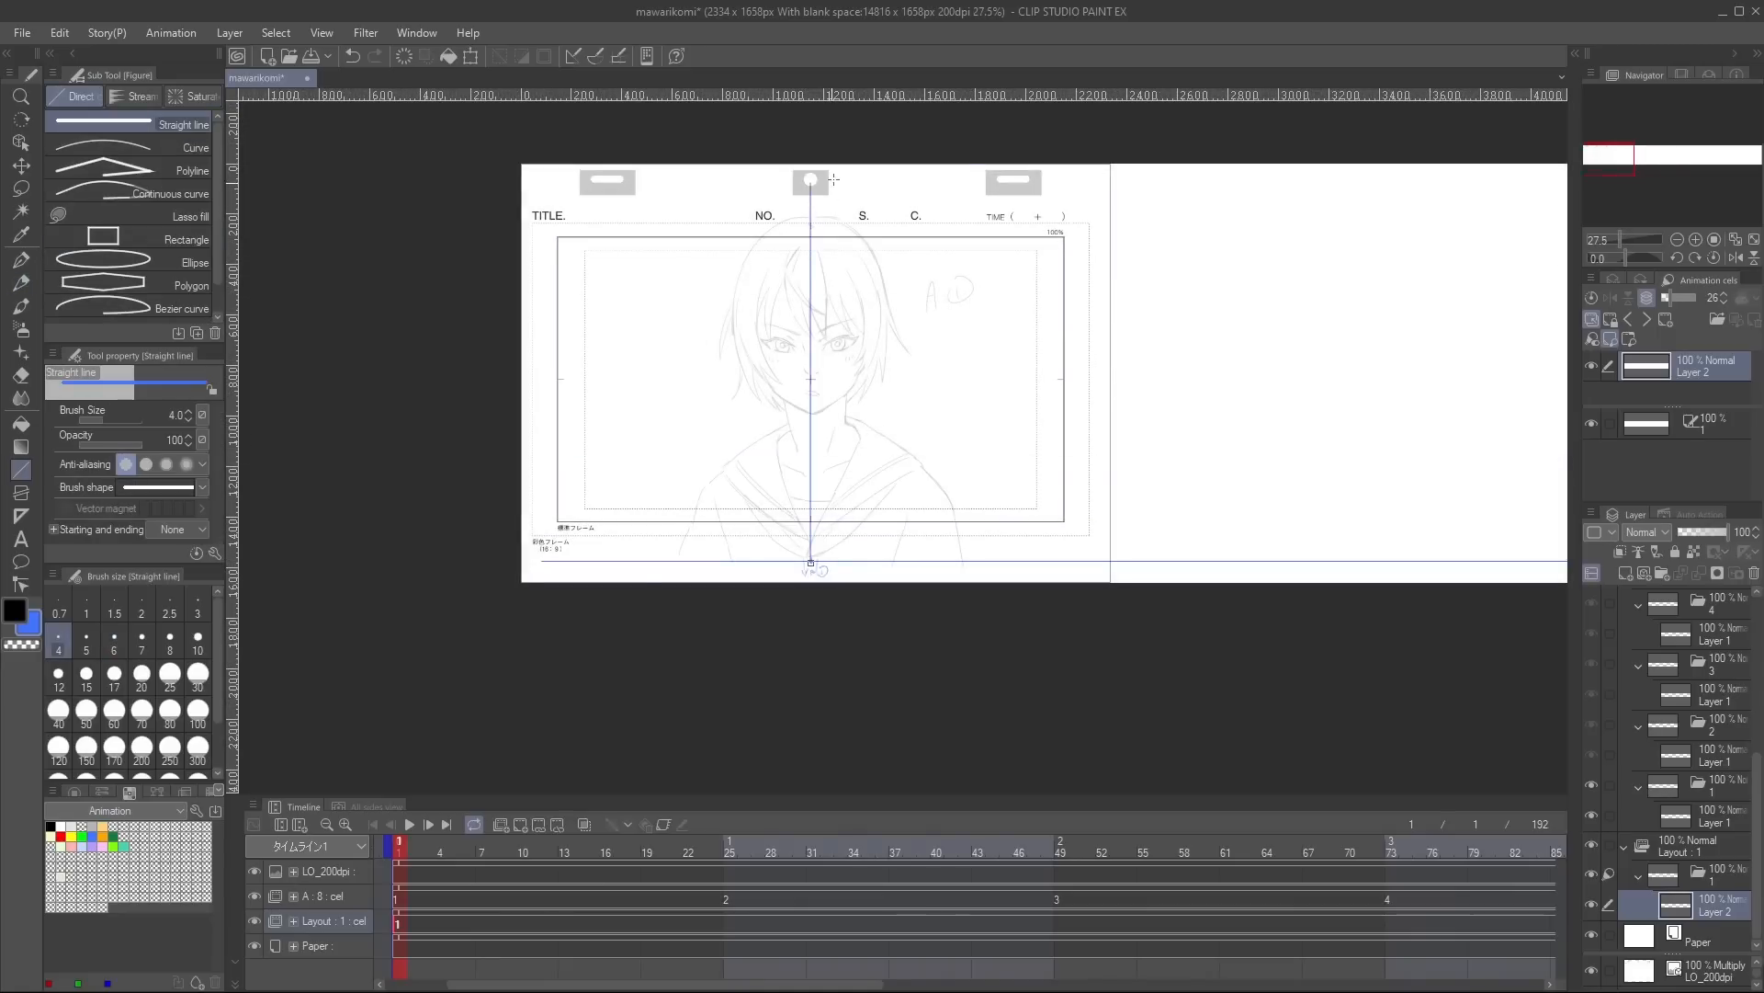
left_click_drag(1360, 393, 932, 362)
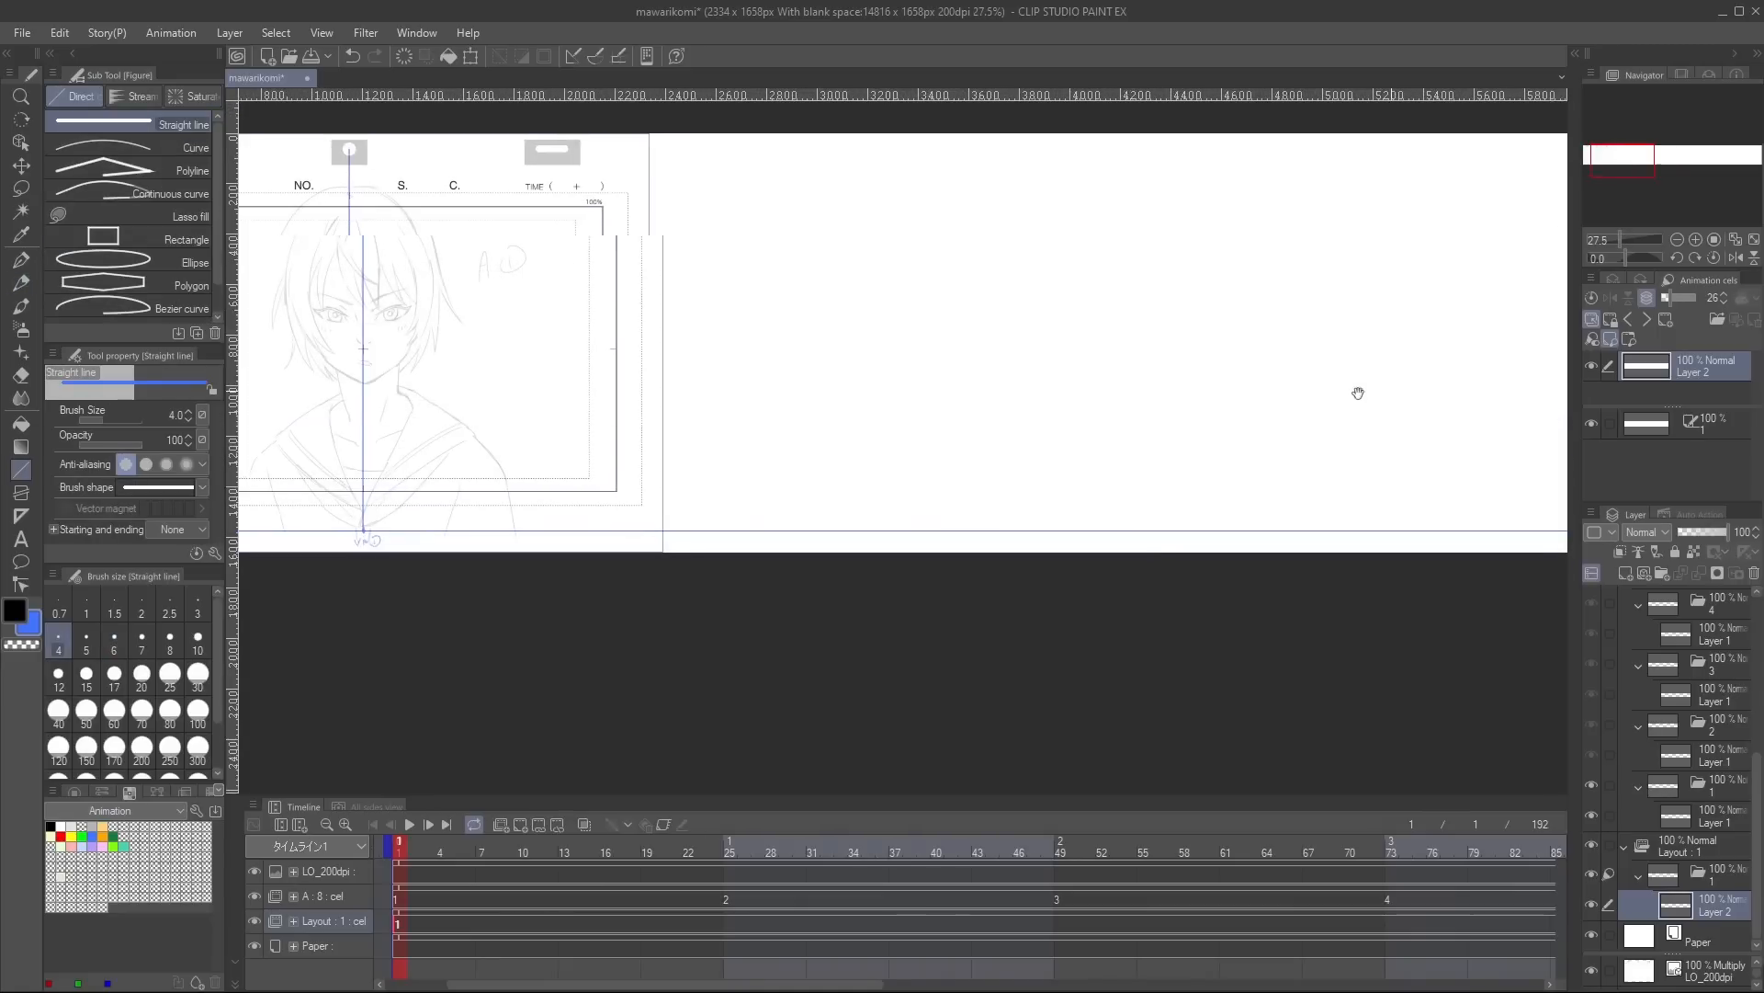
left_click_drag(1410, 362, 1115, 393)
left_click_drag(1367, 556, 1366, 166)
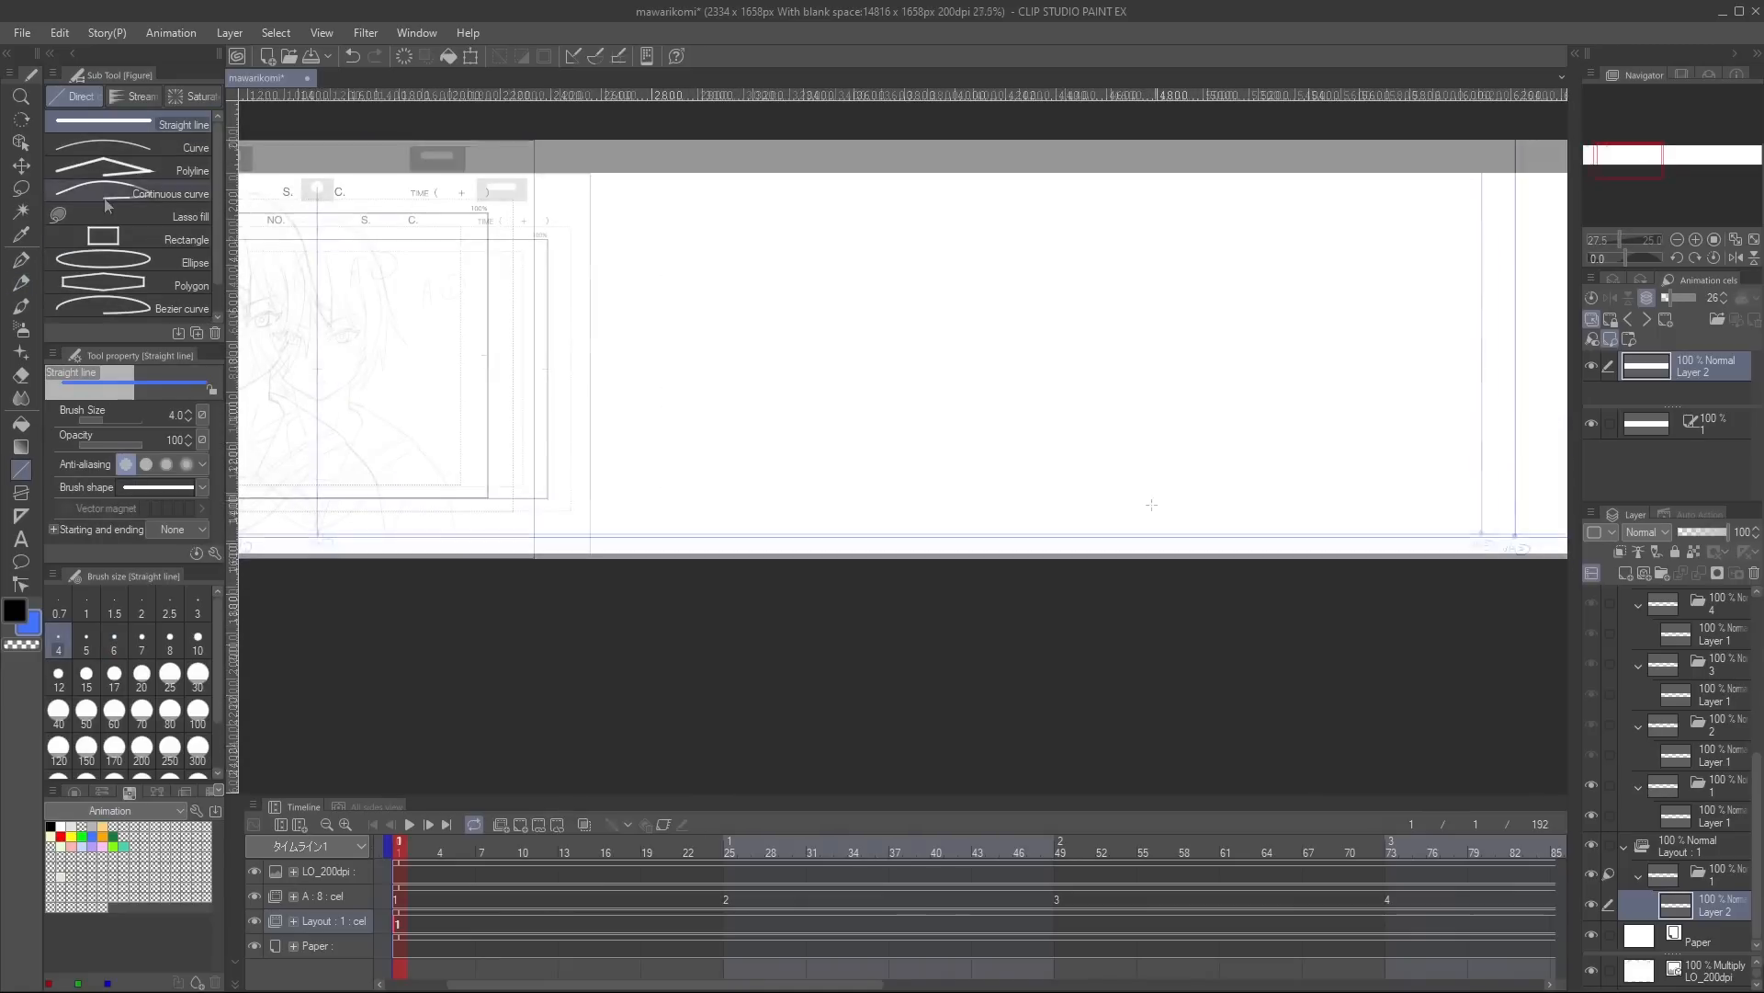
Create a linear ruler with a millimetre scale from the first vanishing point to the second.
left_click(20, 516)
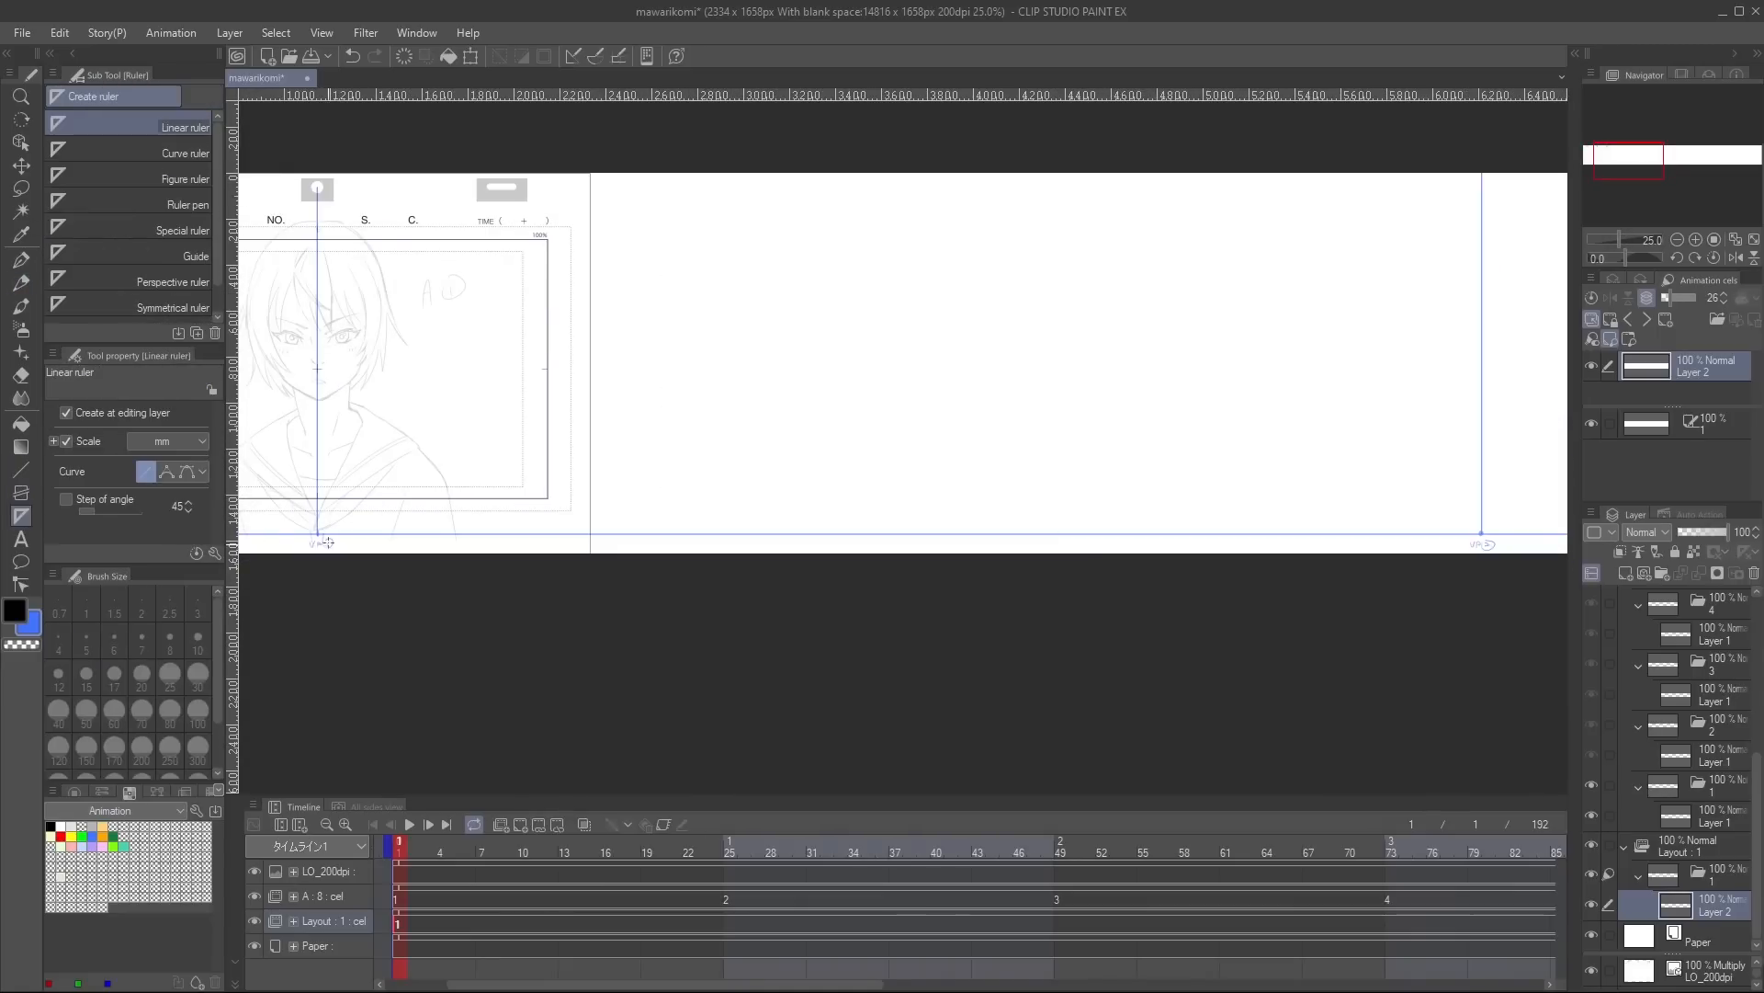
left_click_drag(318, 533, 1226, 565)
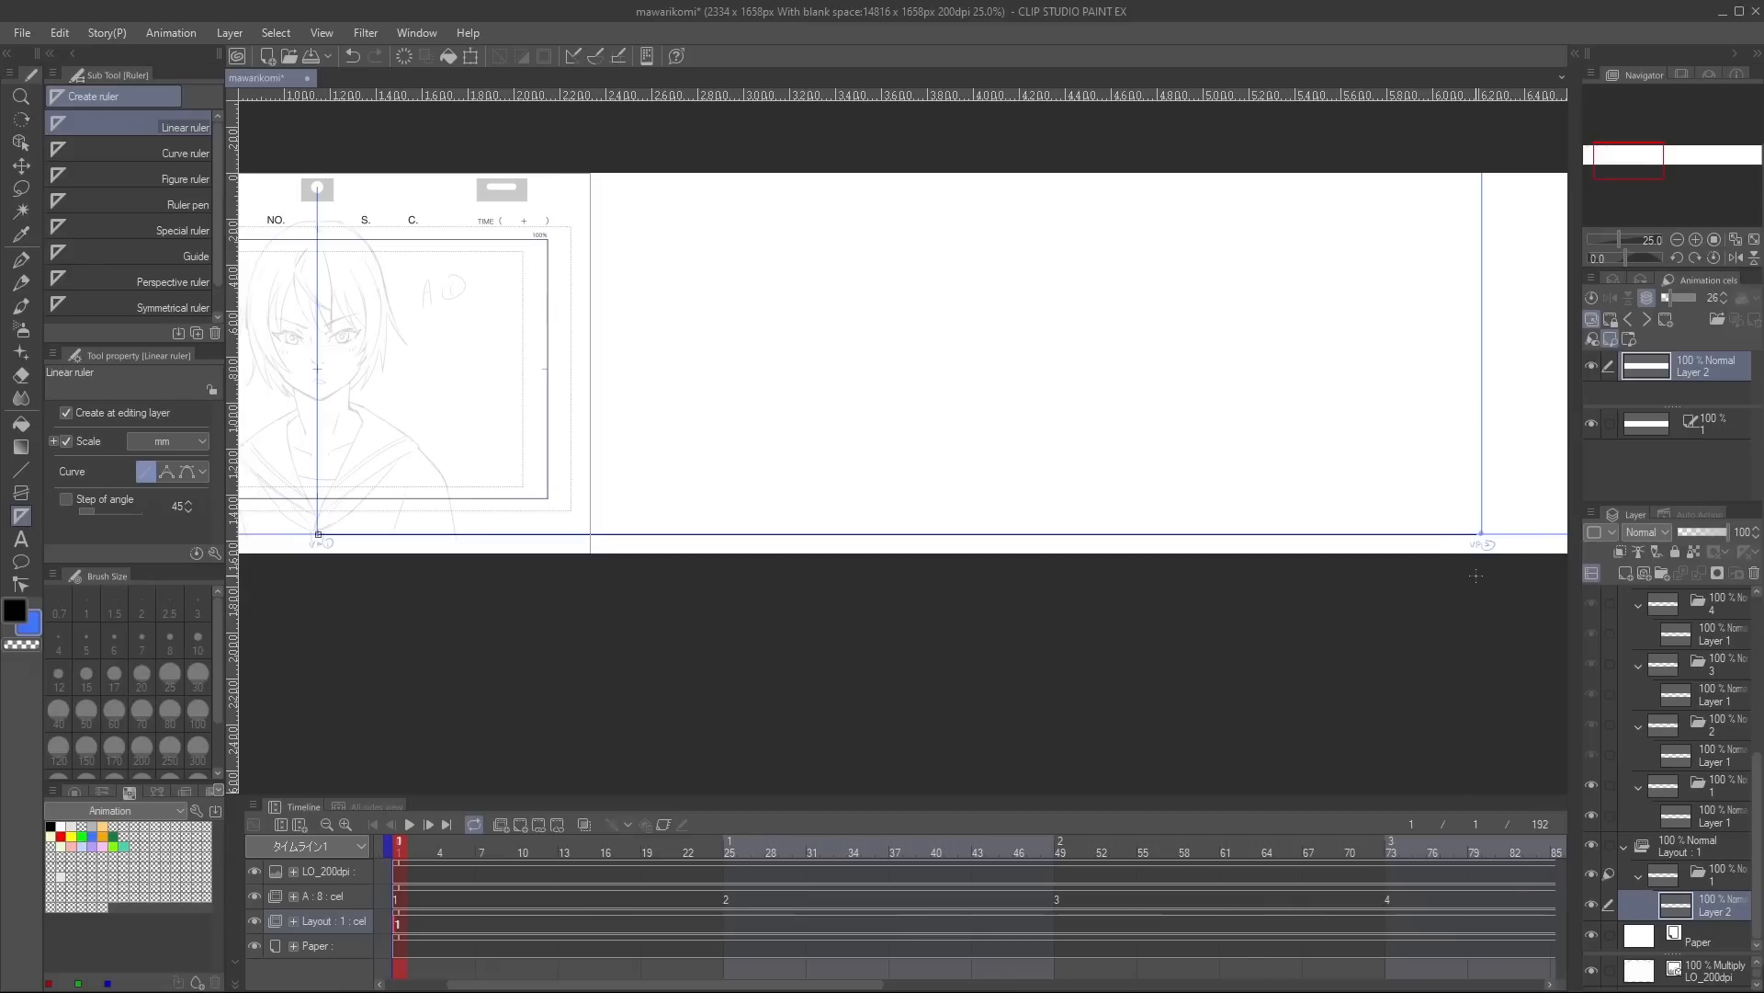
left_click_drag(1479, 576, 1480, 574)
scroll(1498, 554, "up", 10)
scroll(1422, 529, "down", 13)
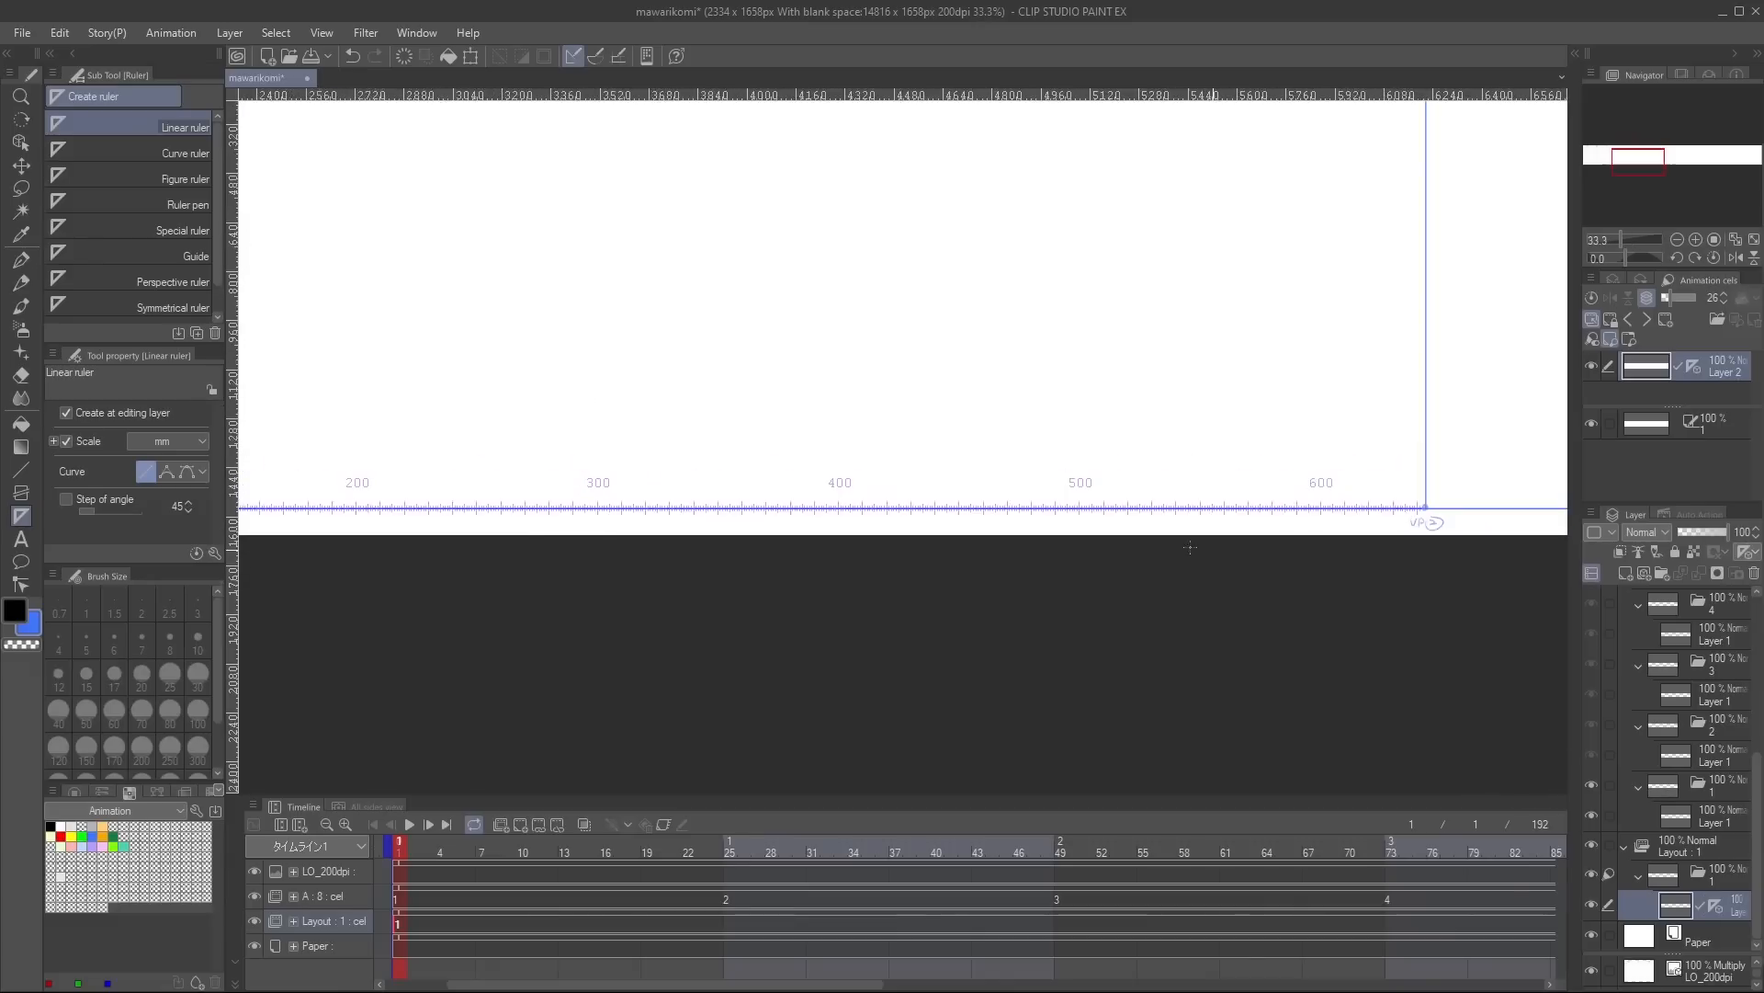
Draw a vertical blue straight line midway between the vanishing points, at about 320 mm on the ruler, and hide the ruler.
scroll(1051, 526, "up", 10)
left_click_drag(858, 500, 1052, 26)
key("u")
scroll(1072, 185, "up", 5)
scroll(1118, 326, "down", 5)
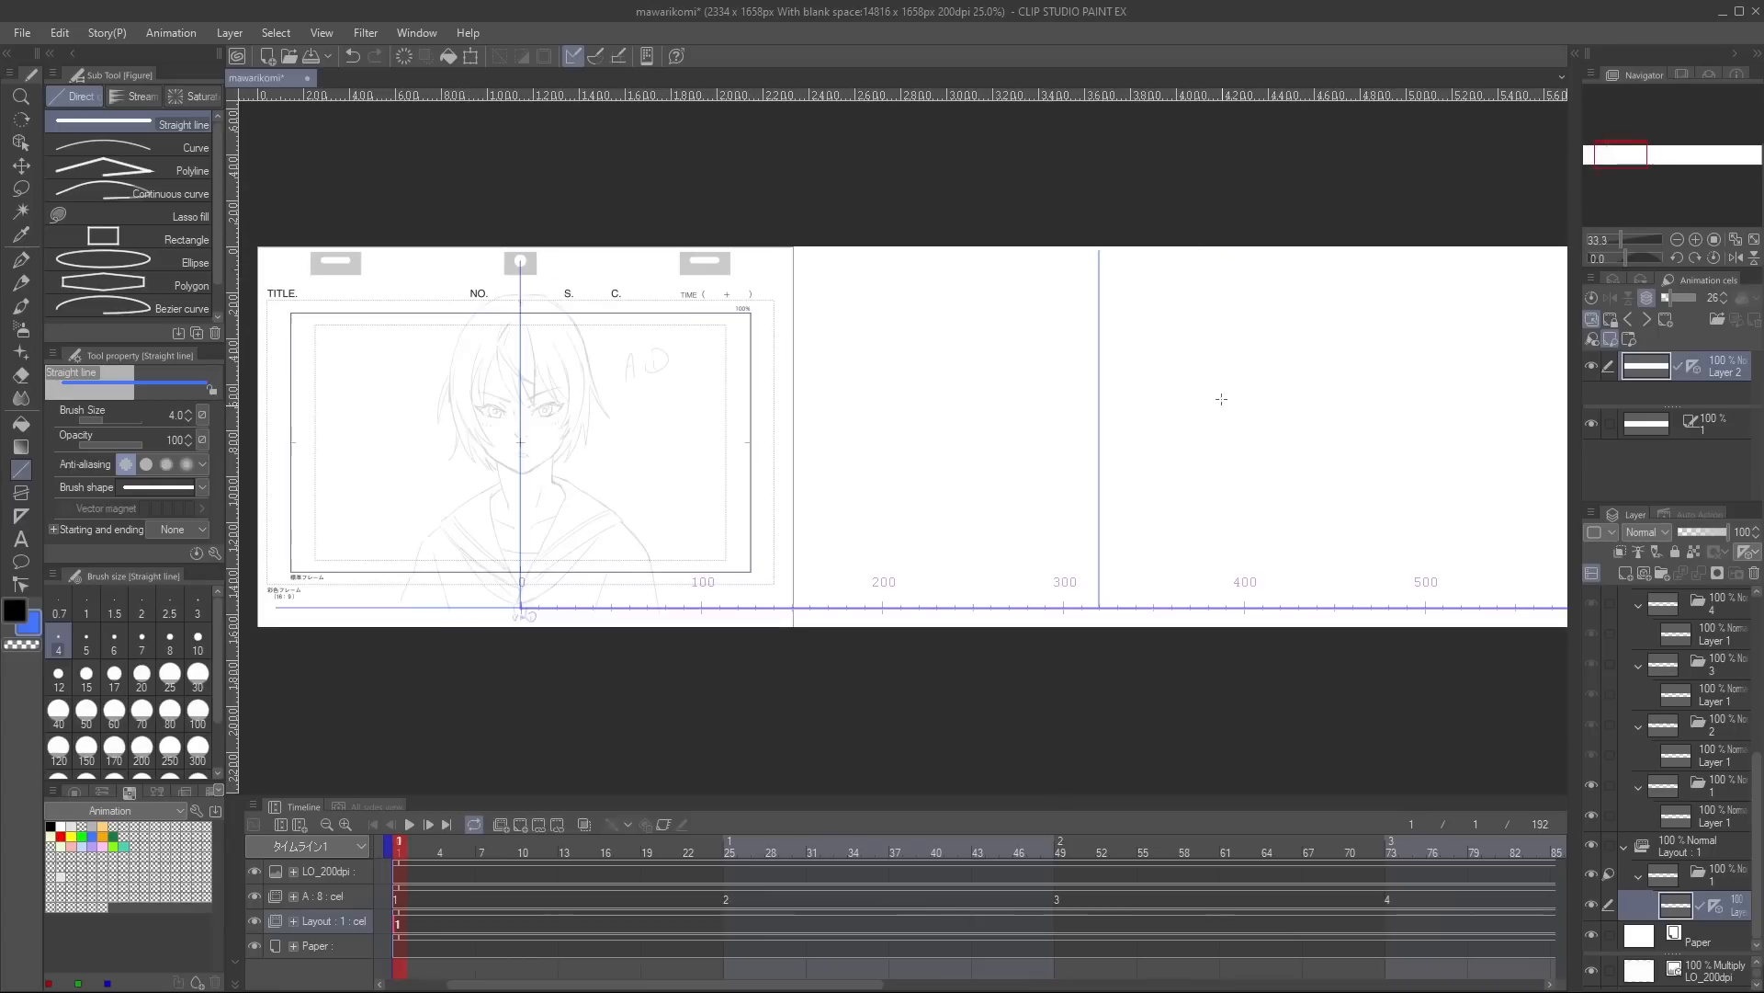
right_click(1728, 903)
left_click(1669, 779)
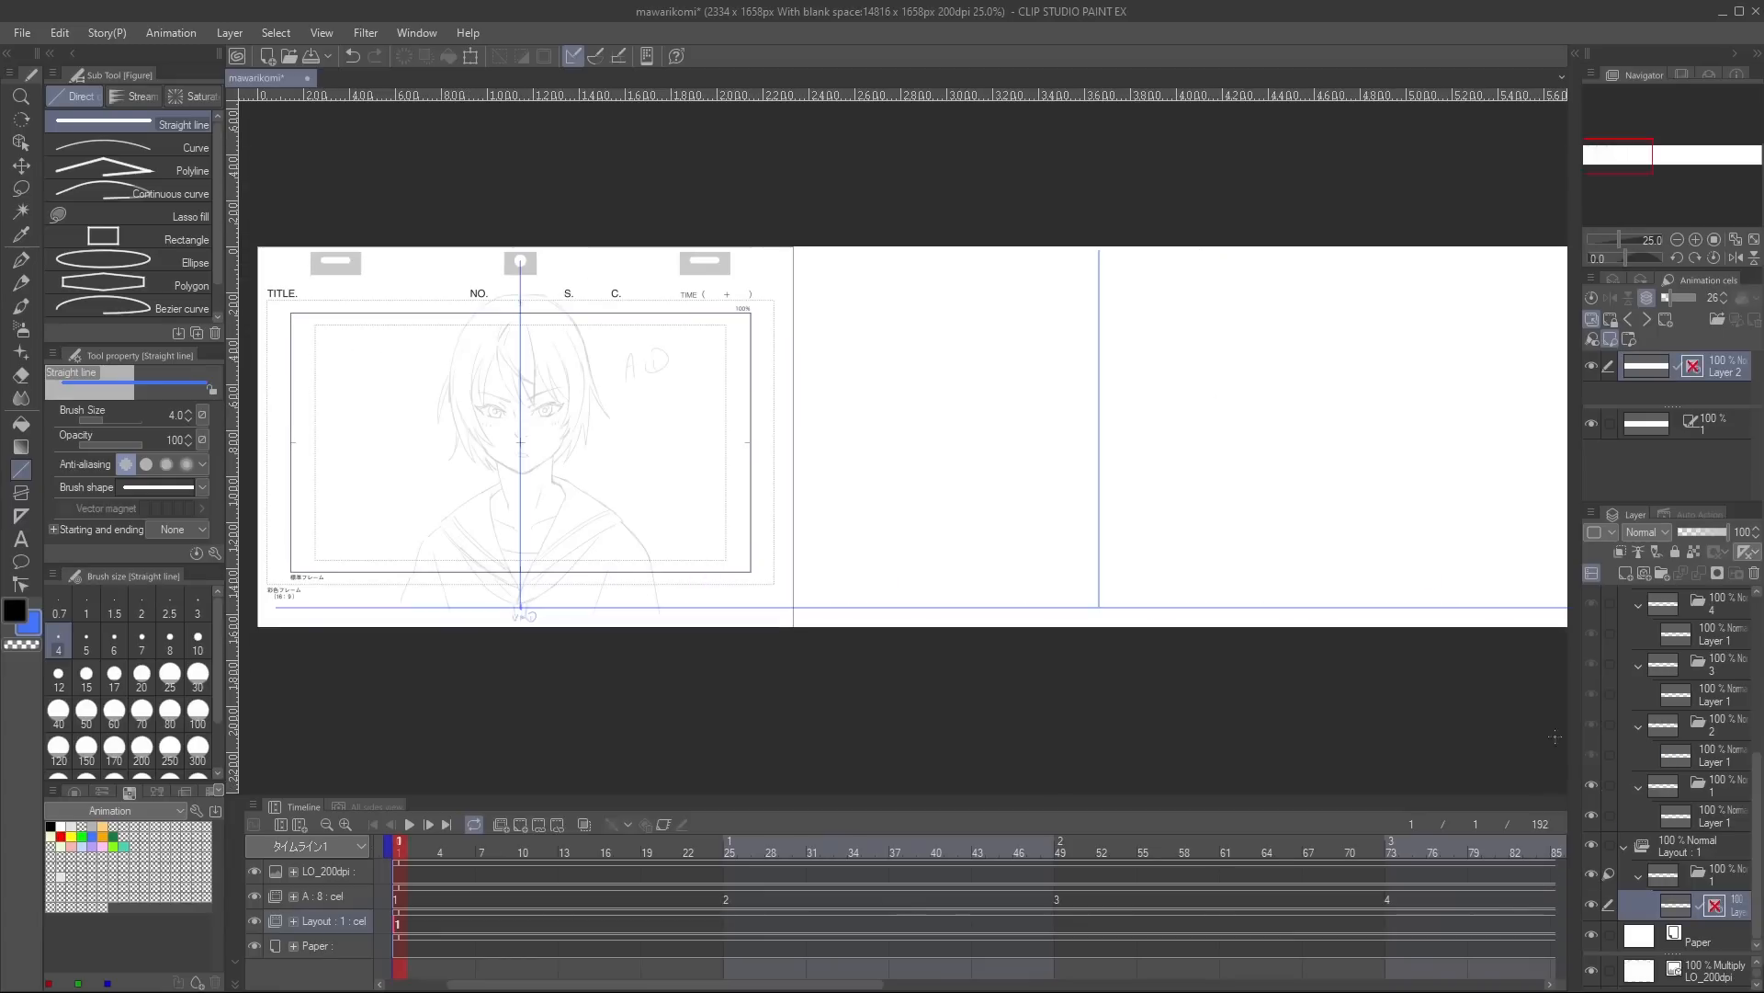
Draw three arcs of increasing height between the two vanishing points with the Curve tool at brush size 4, each peaking at the middle line.
scroll(1097, 483, "down", 2)
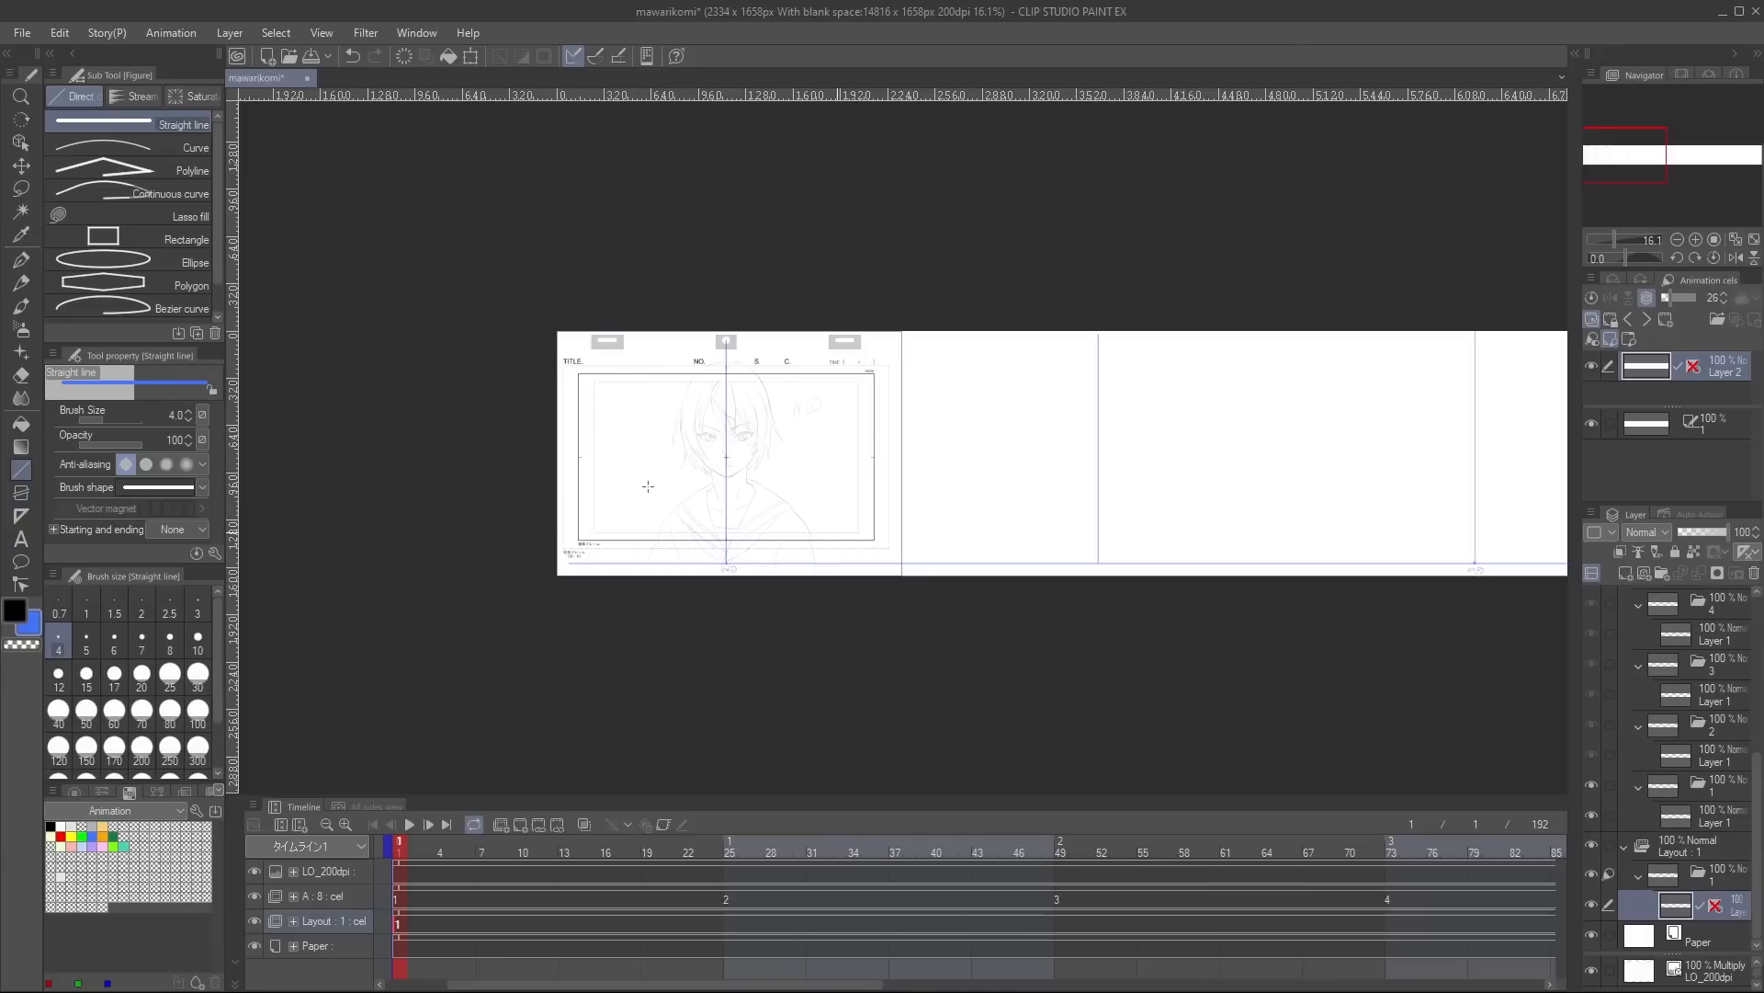
left_click(157, 147)
left_click(58, 644)
scroll(374, 554, "up", 2)
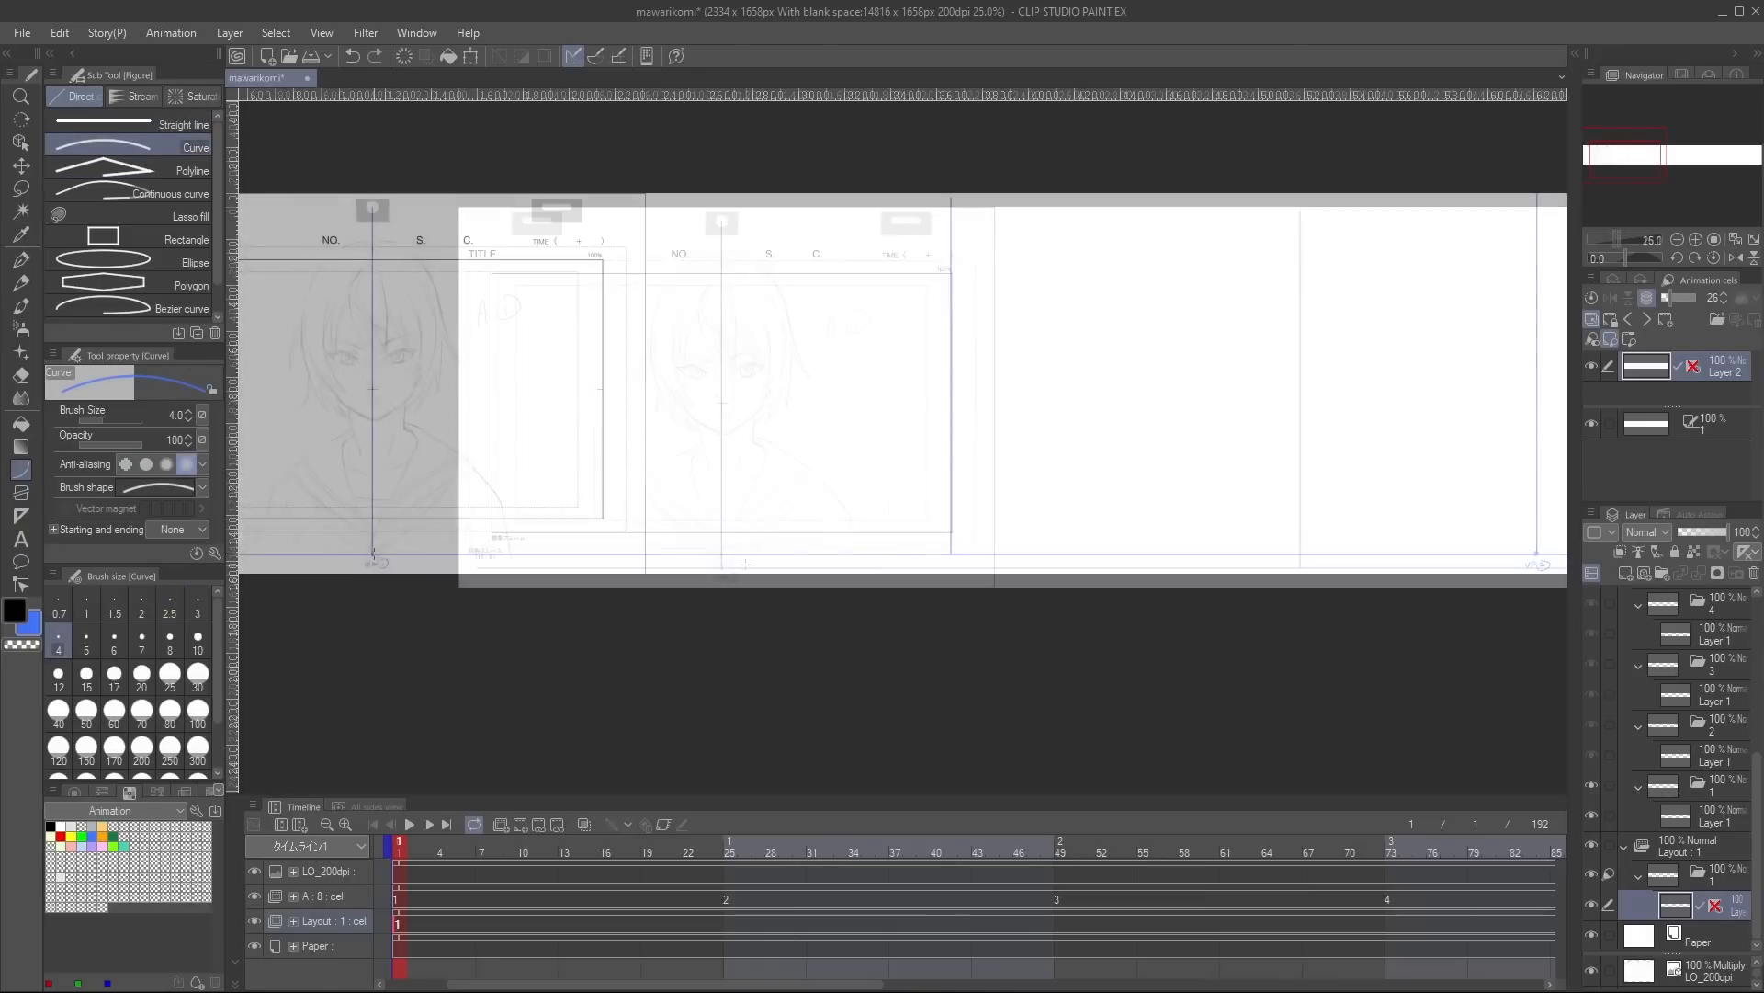
left_click_drag(1536, 554, 1536, 554)
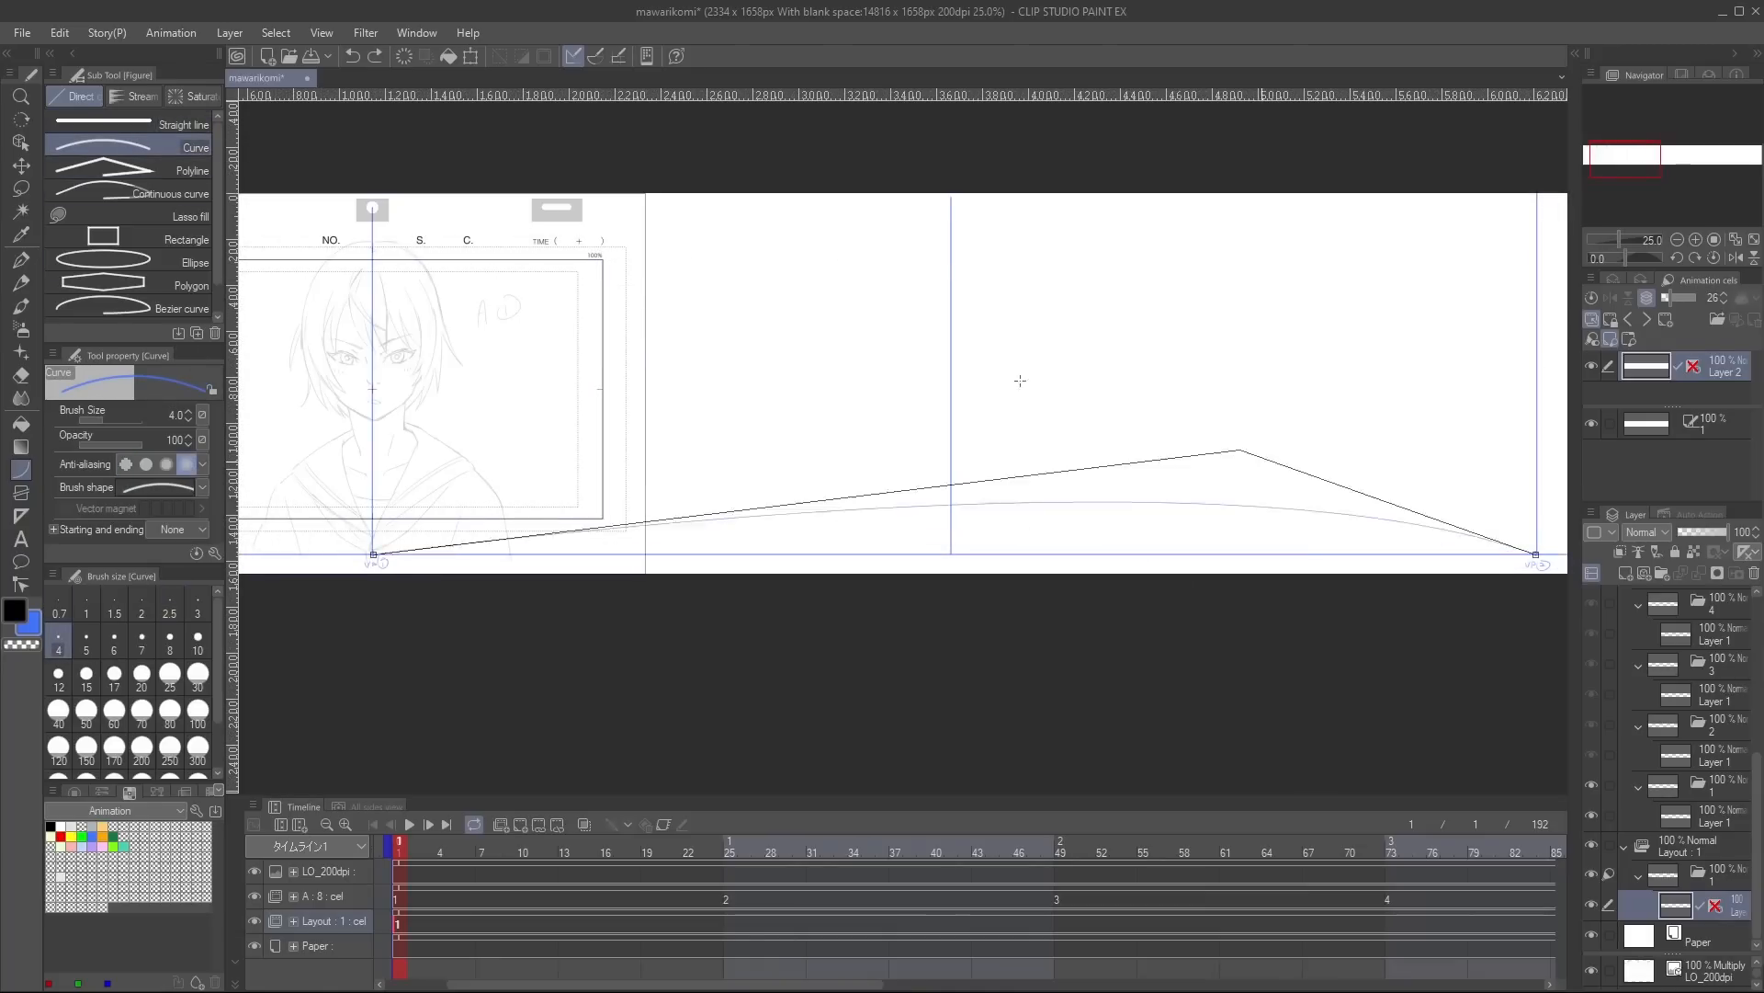
left_click(951, 441)
left_click_drag(374, 555, 1535, 554)
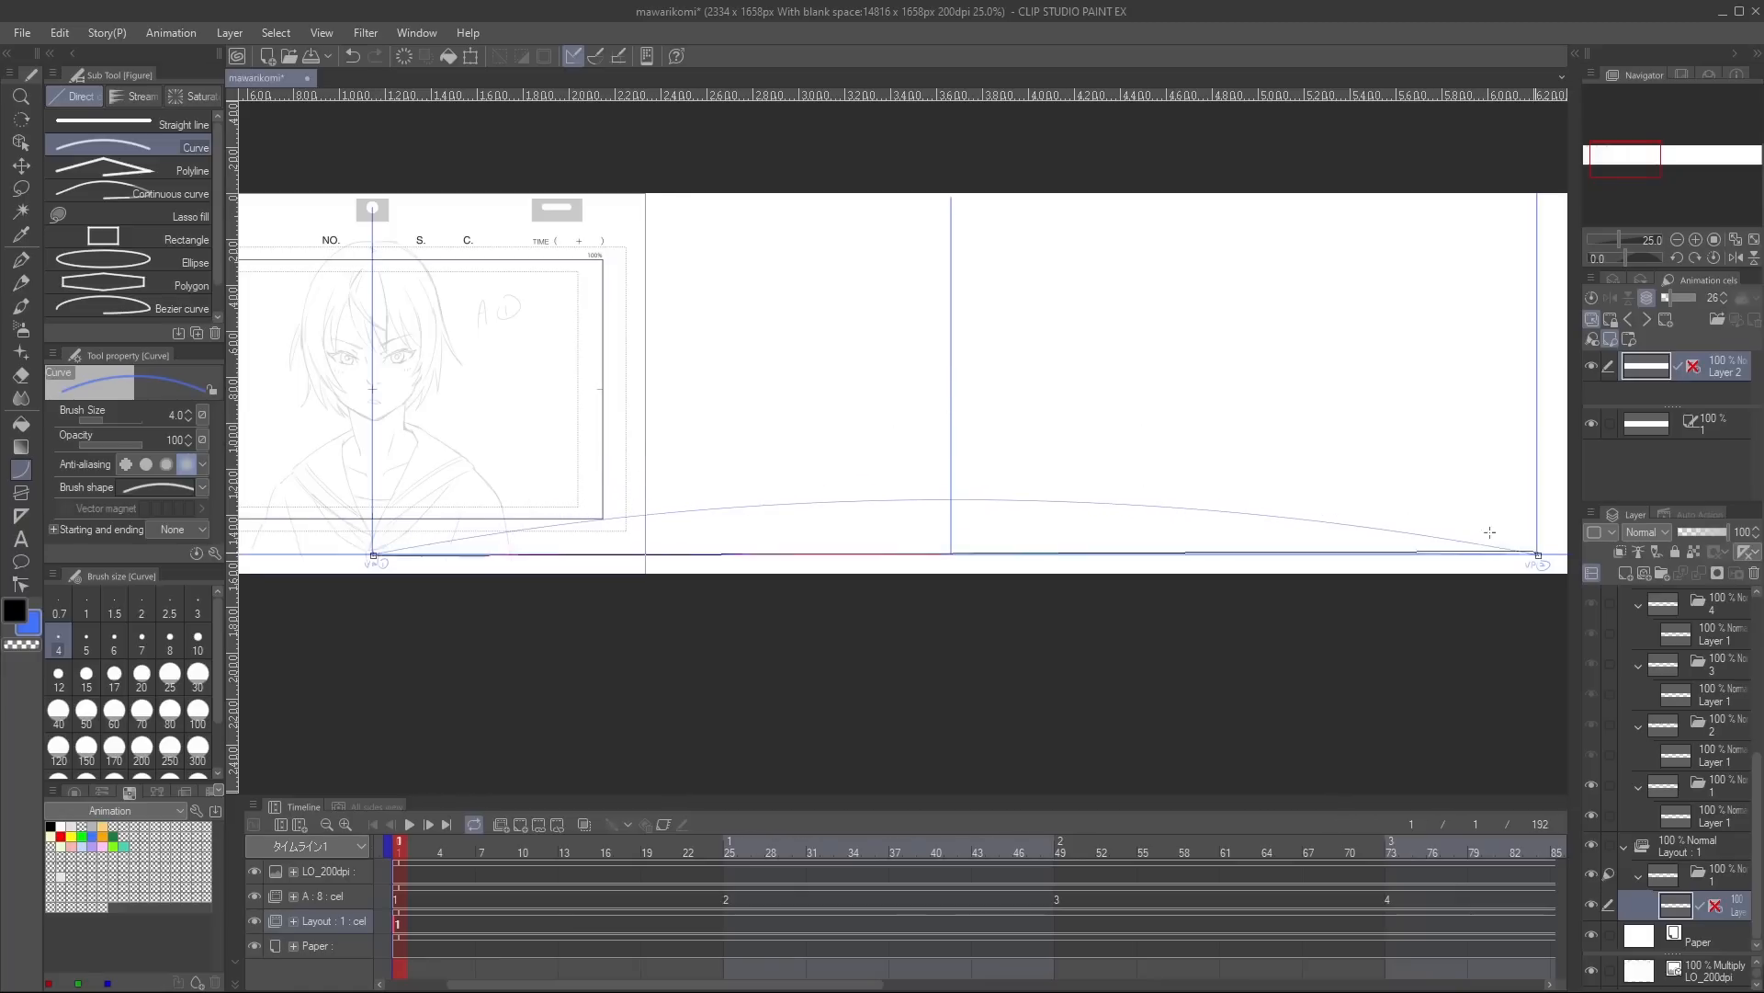
left_click(951, 147)
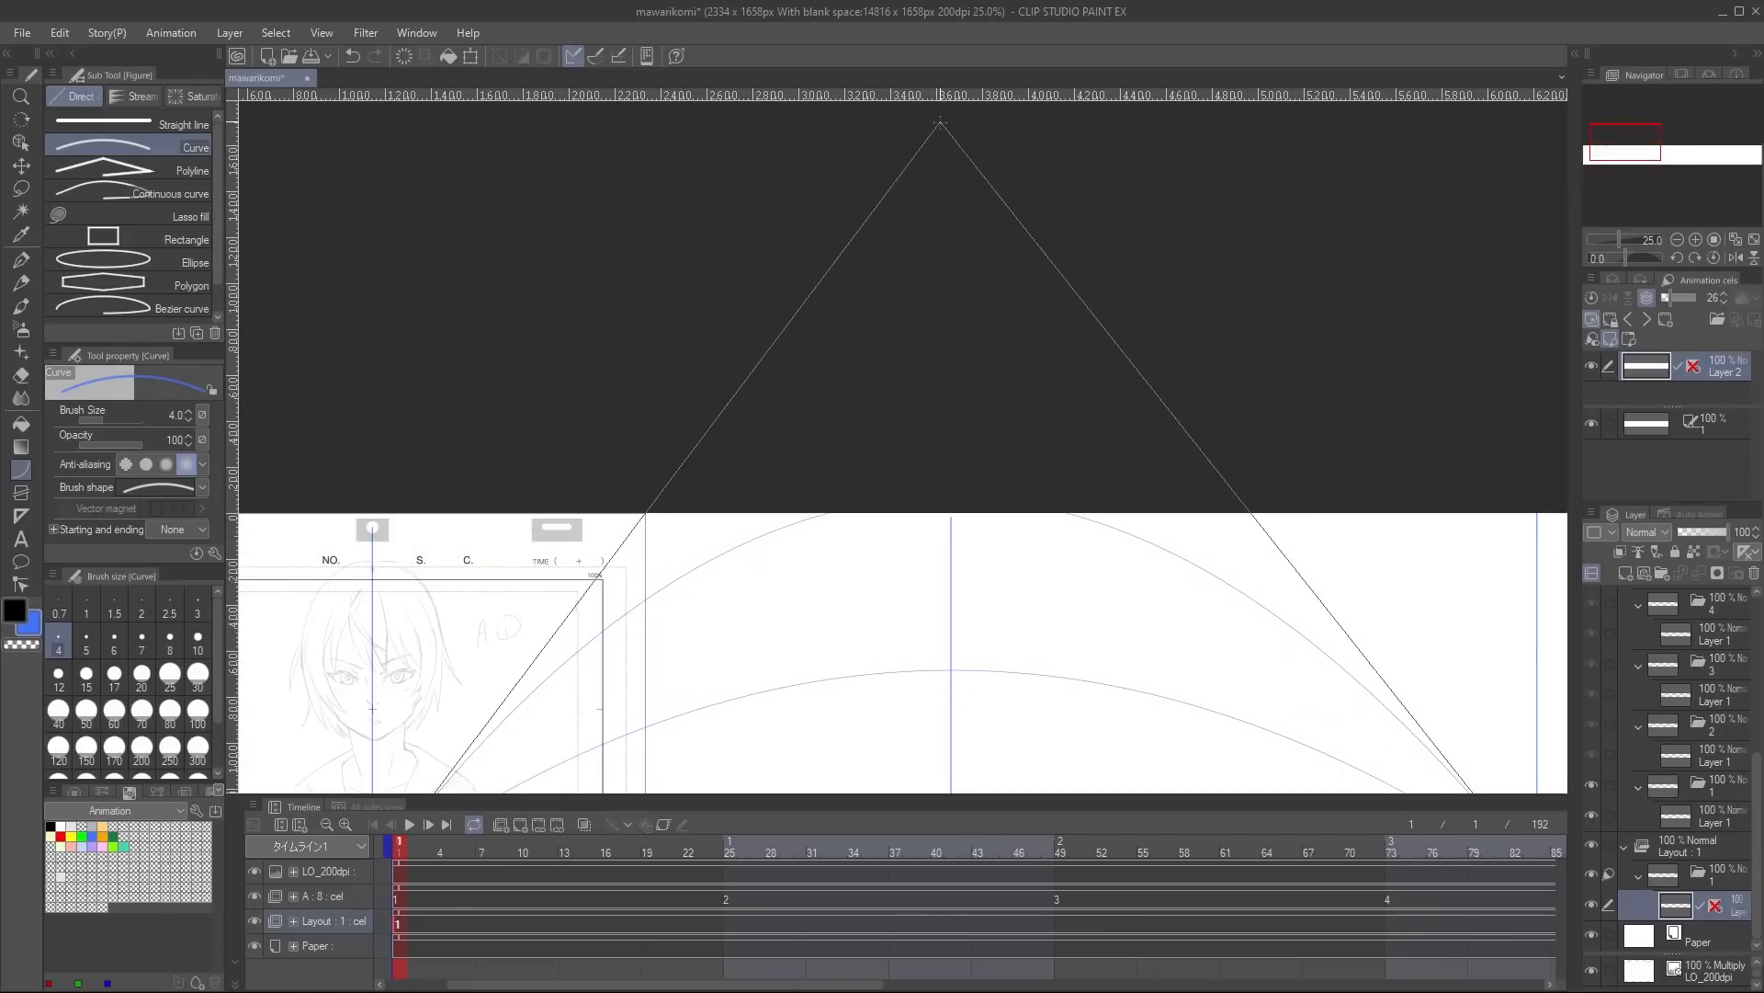
Draw vertical guide lines on both sides of the middle line, spaced progressively closer towards each vanishing point.
scroll(1178, 431, "down", 2)
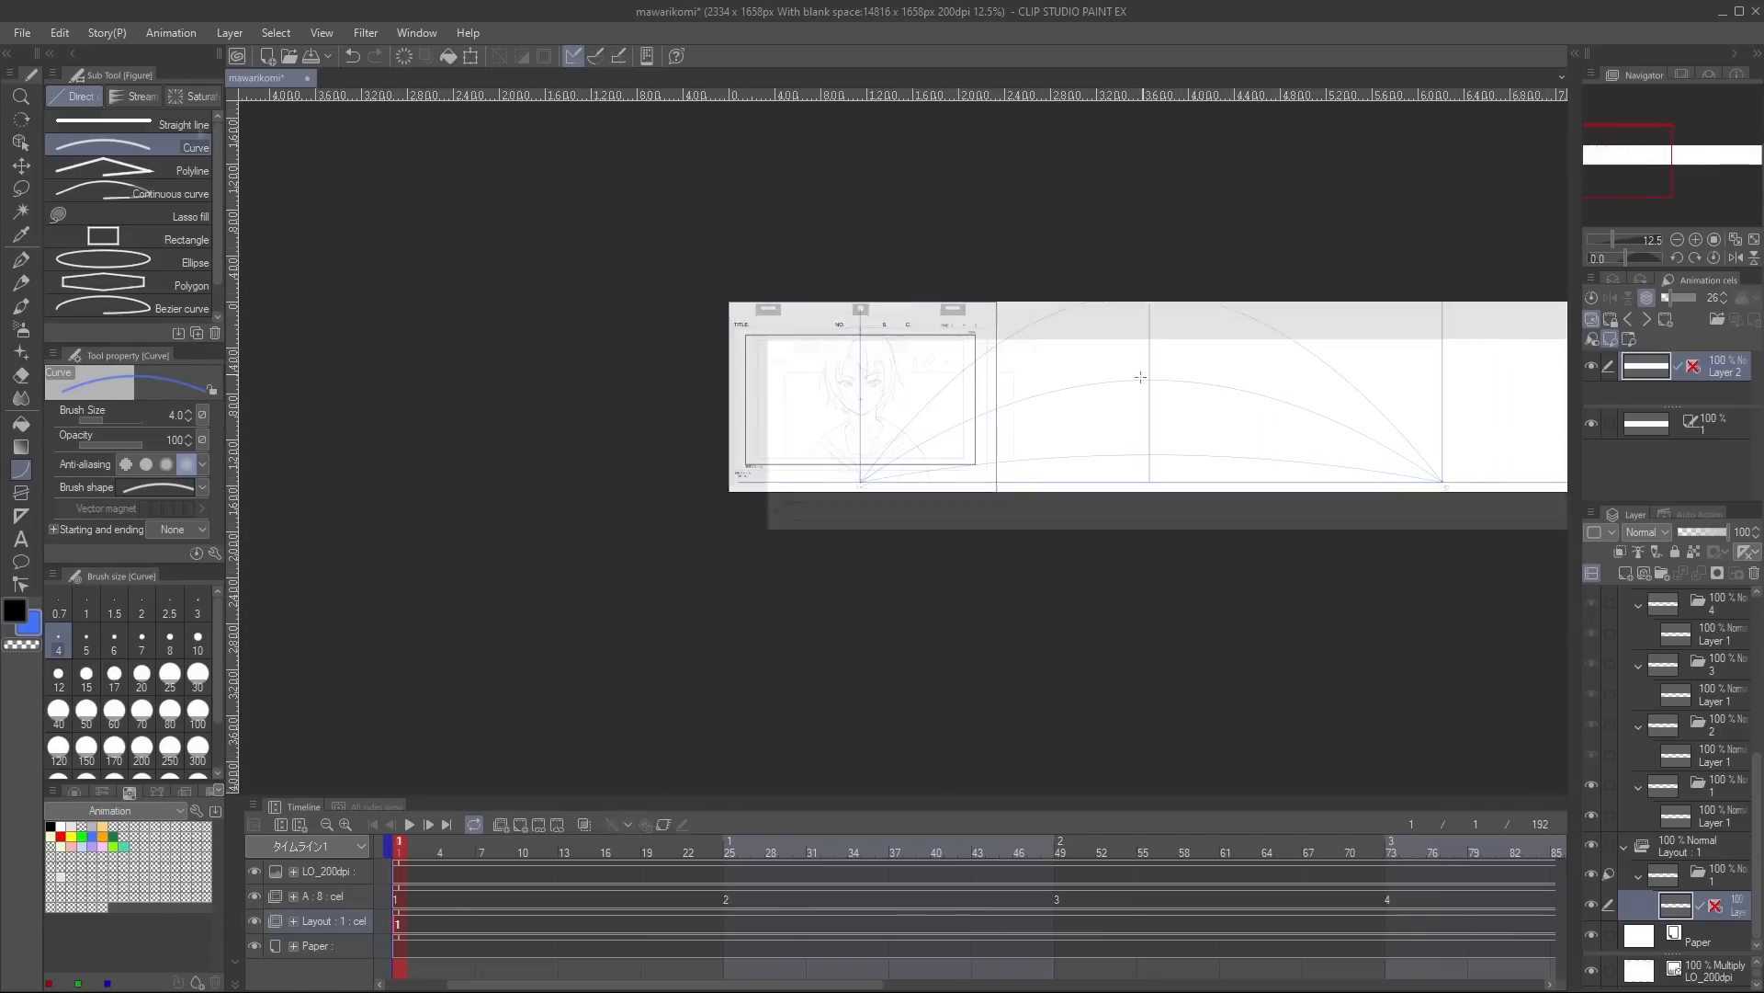
left_click_drag(1080, 339, 1080, 510)
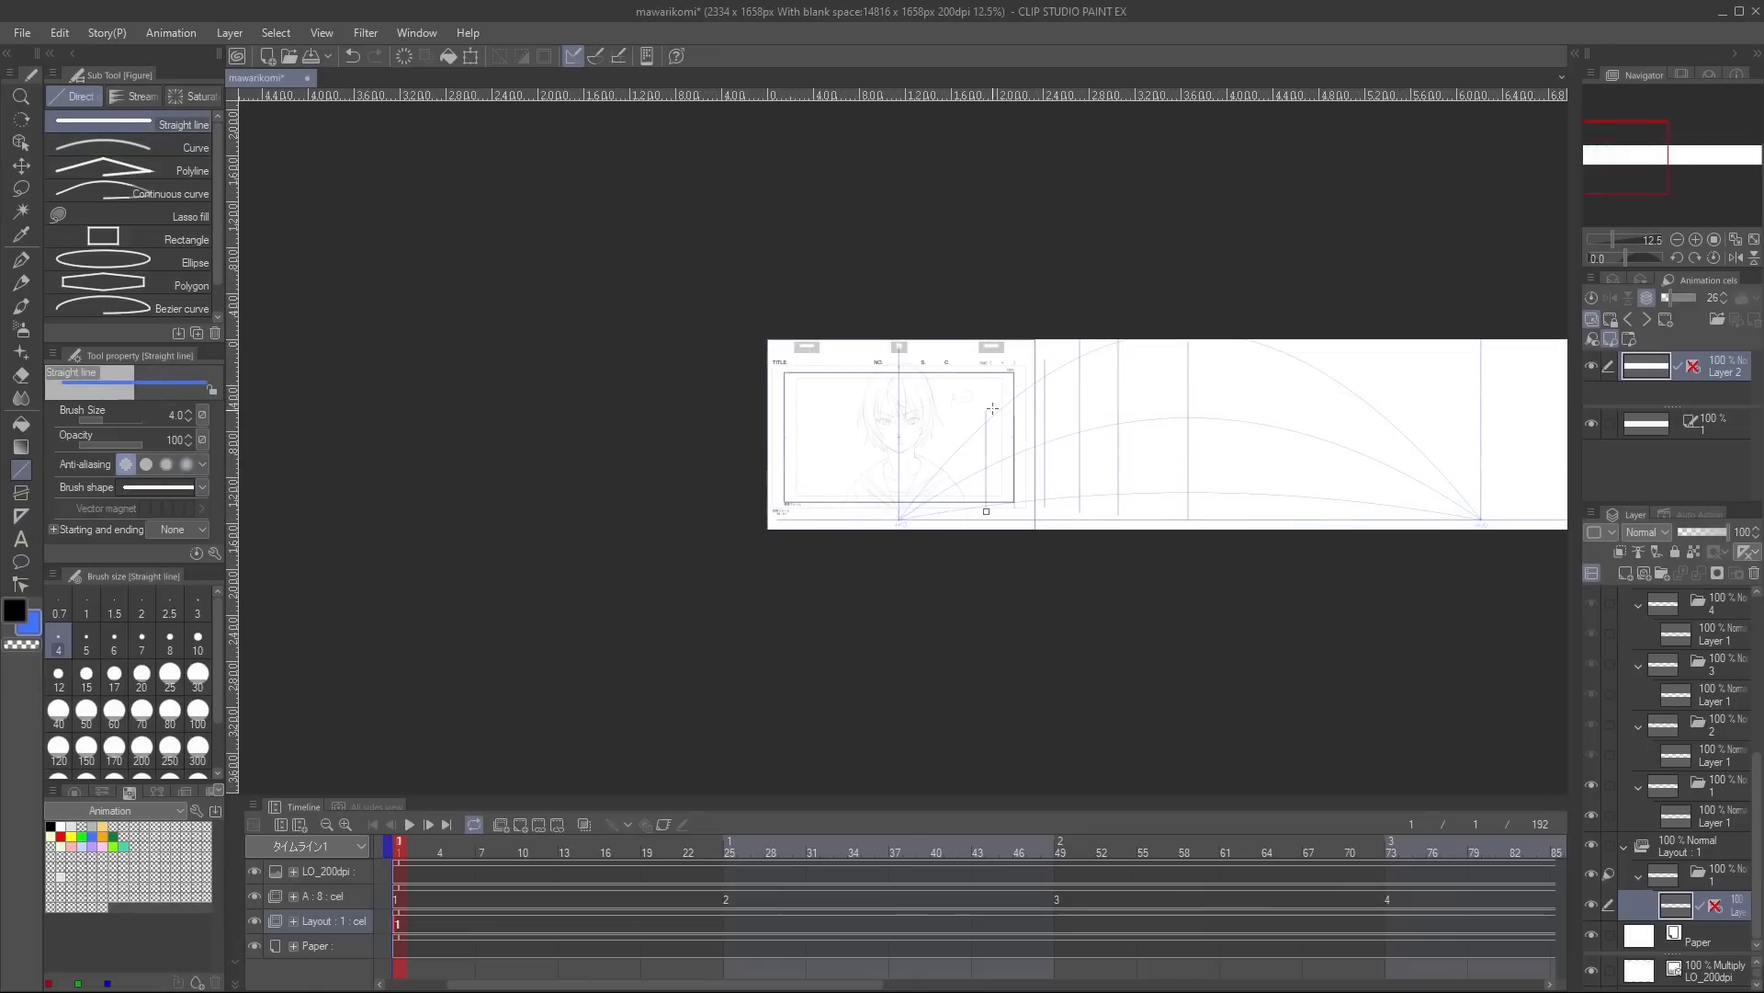
key("ctrl+z")
left_click_drag(1005, 358, 1005, 509)
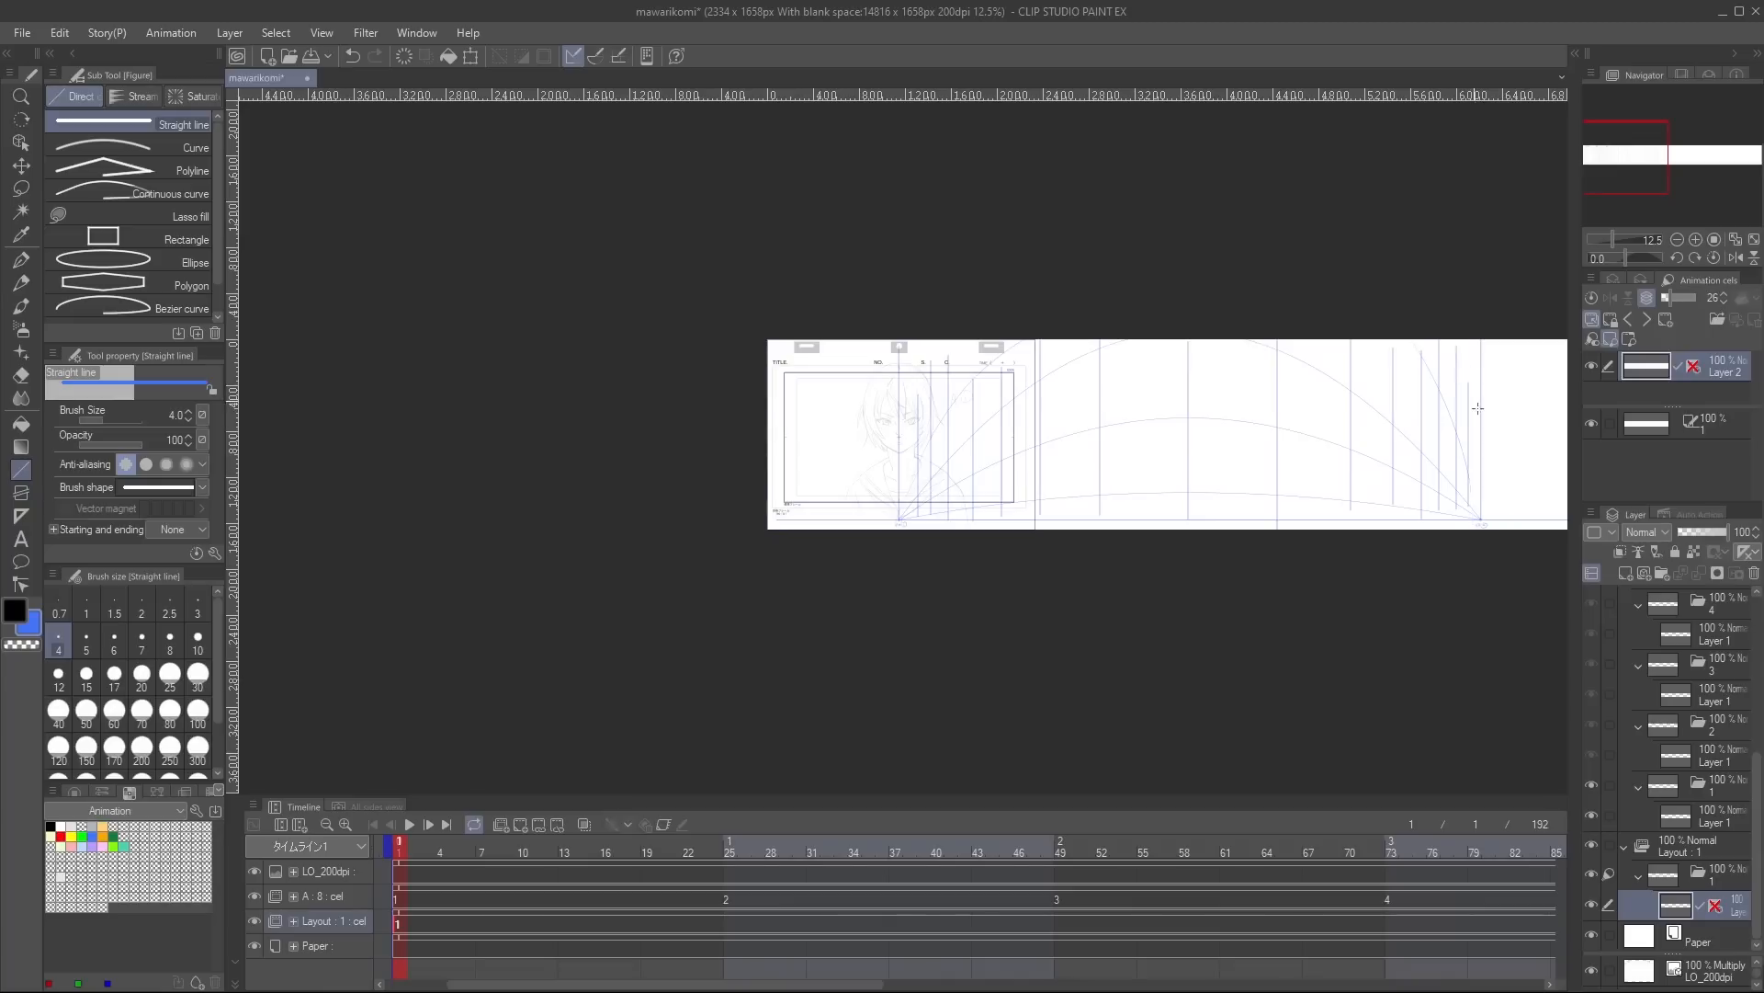
key("ctrl+z")
key("ctrl+z")
key("ctrl+y")
key("ctrl+y")
key("ctrl+y")
scroll(1455, 403, "down", 2)
scroll(1446, 525, "up", 2)
left_click_drag(1364, 543, 1044, 532)
scroll(683, 475, "up", 1)
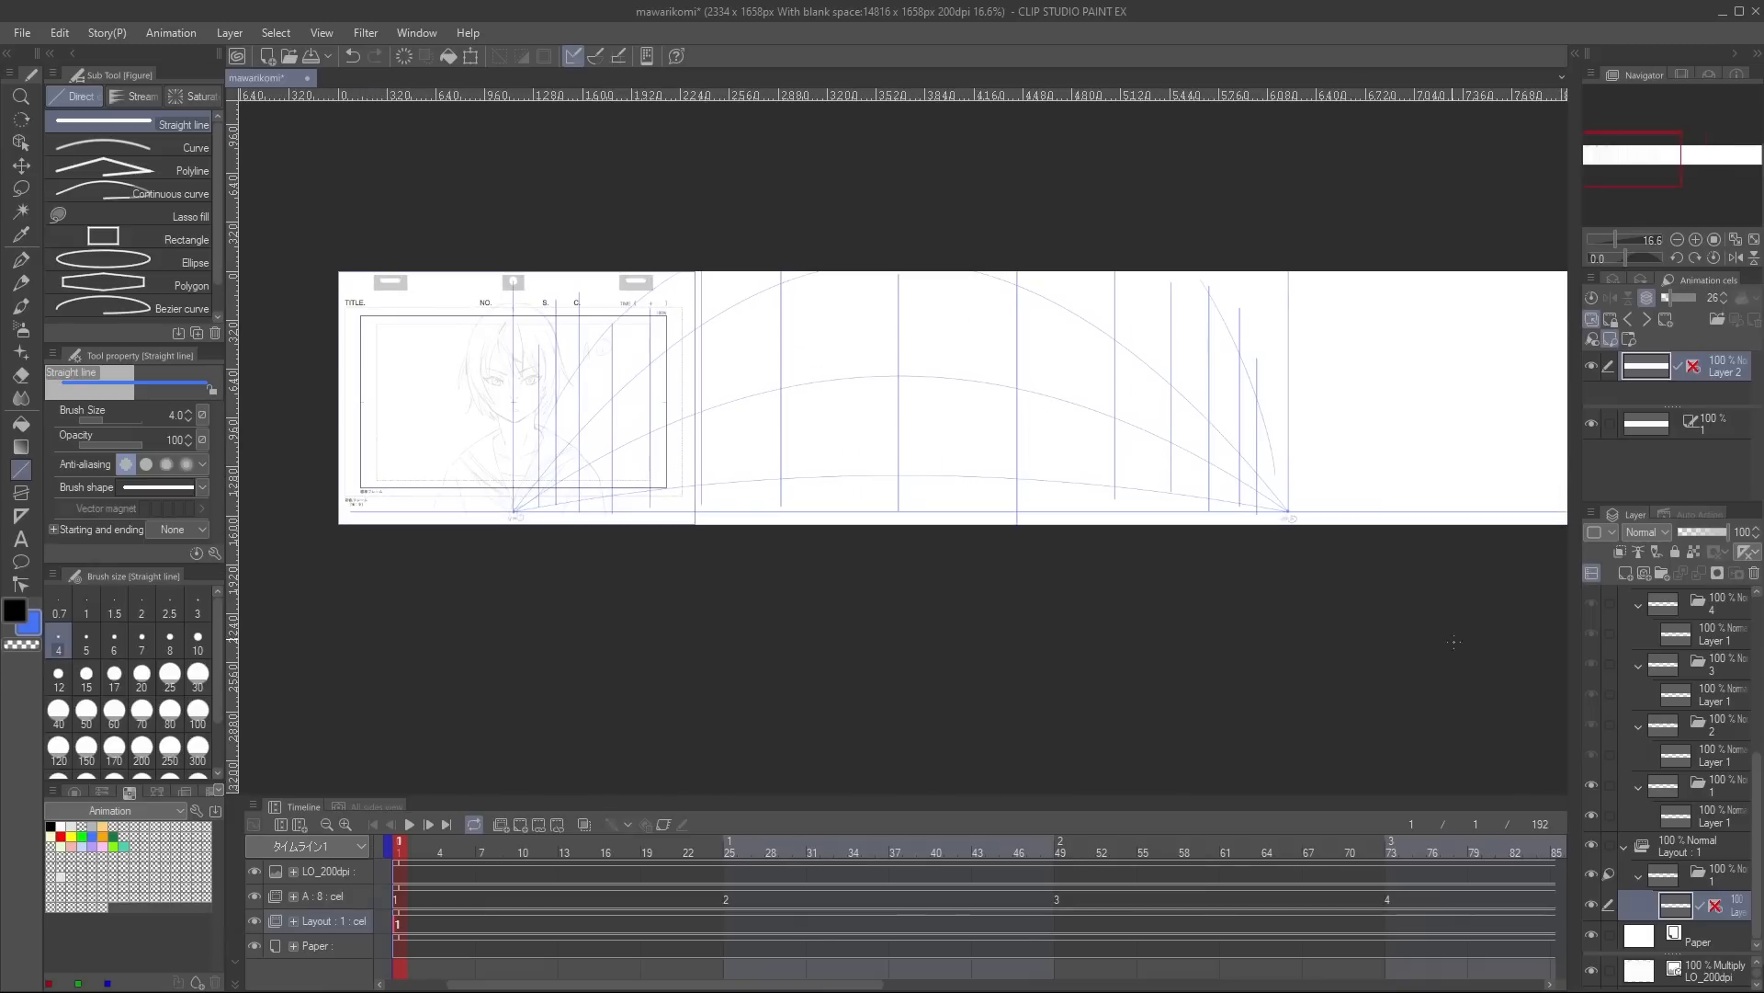
Delete the ruler from Layer 2 and outline the standard frame with a red rectangle on a new layer, using brush size 3.
left_click(1714, 908)
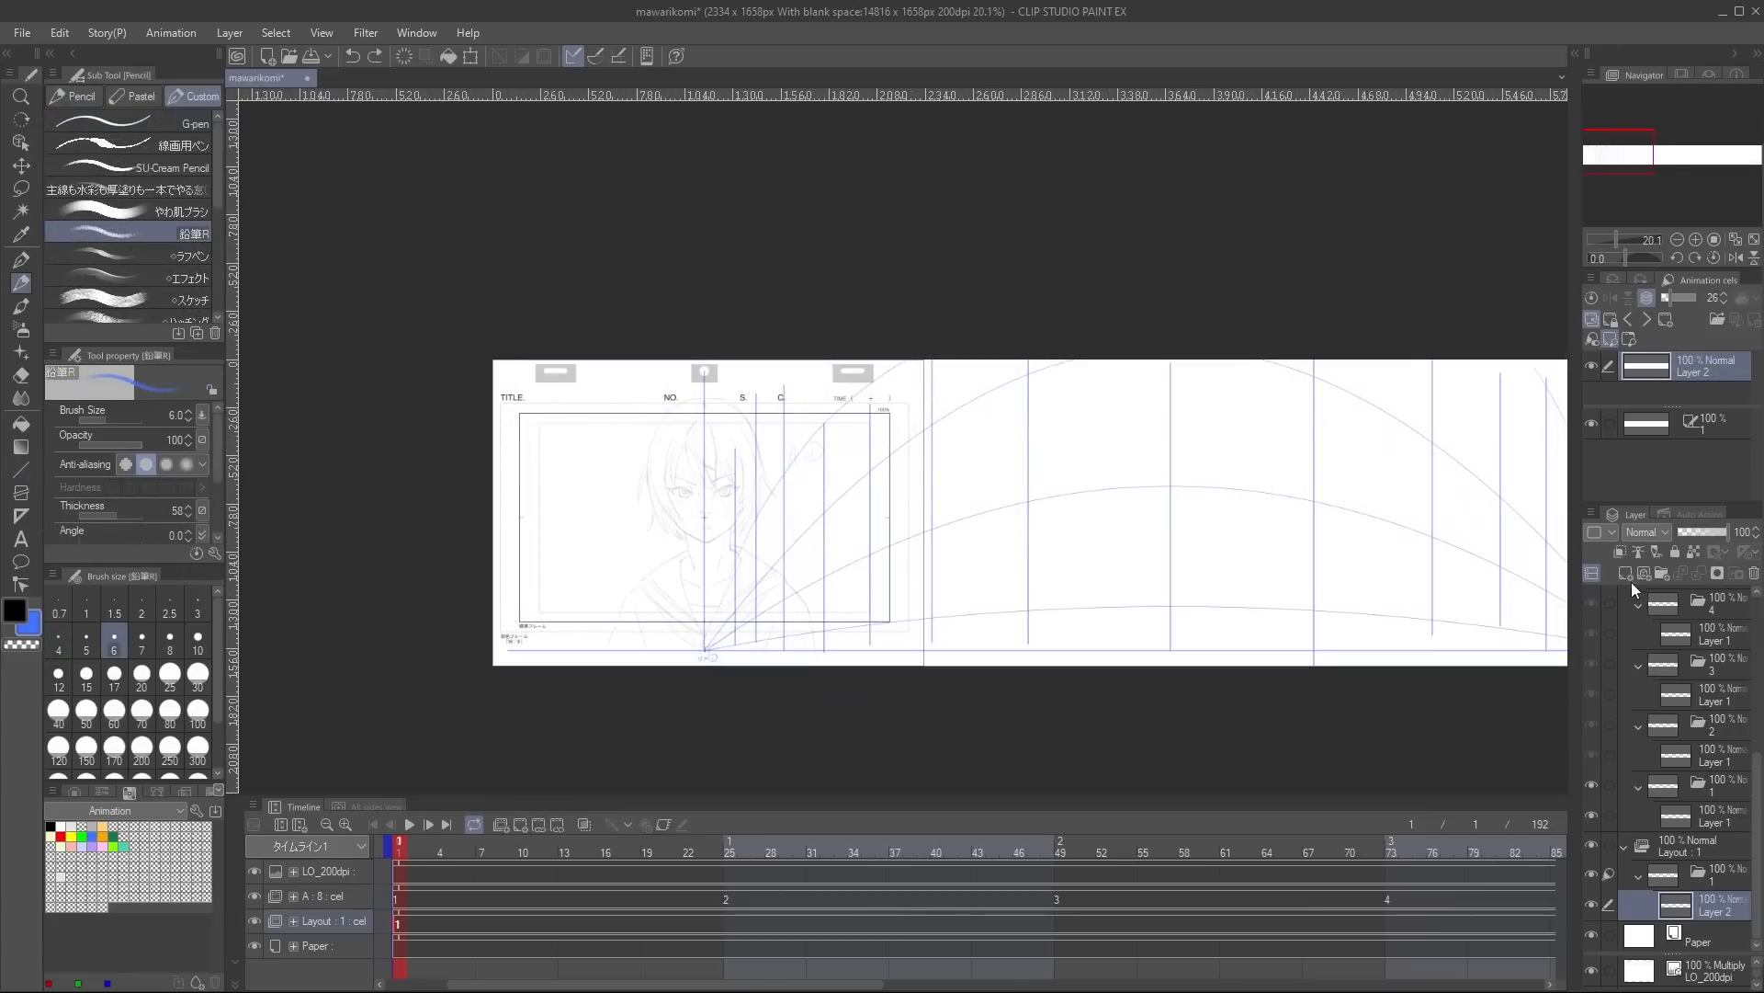
left_click(1634, 583)
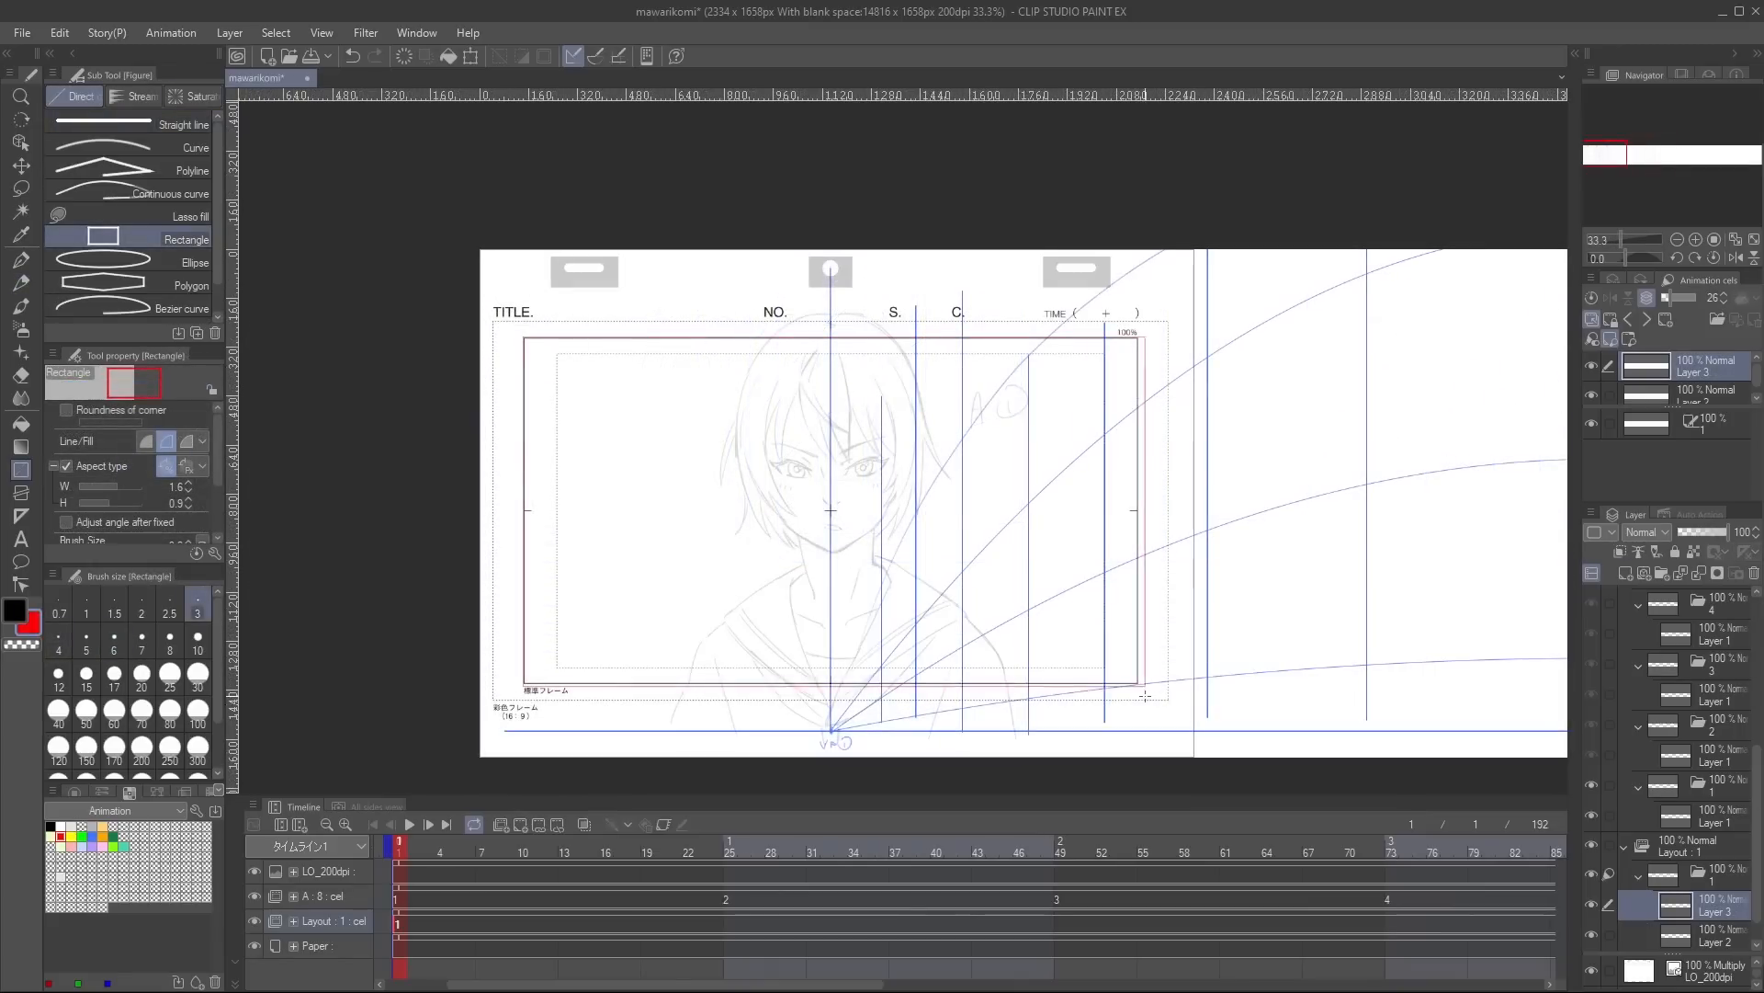
left_click_drag(1145, 696, 1137, 689)
Duplicate the red frame and perspective guide layers and move the copies right until their first vanishing point meets VP②.
scroll(1163, 680, "down", 4)
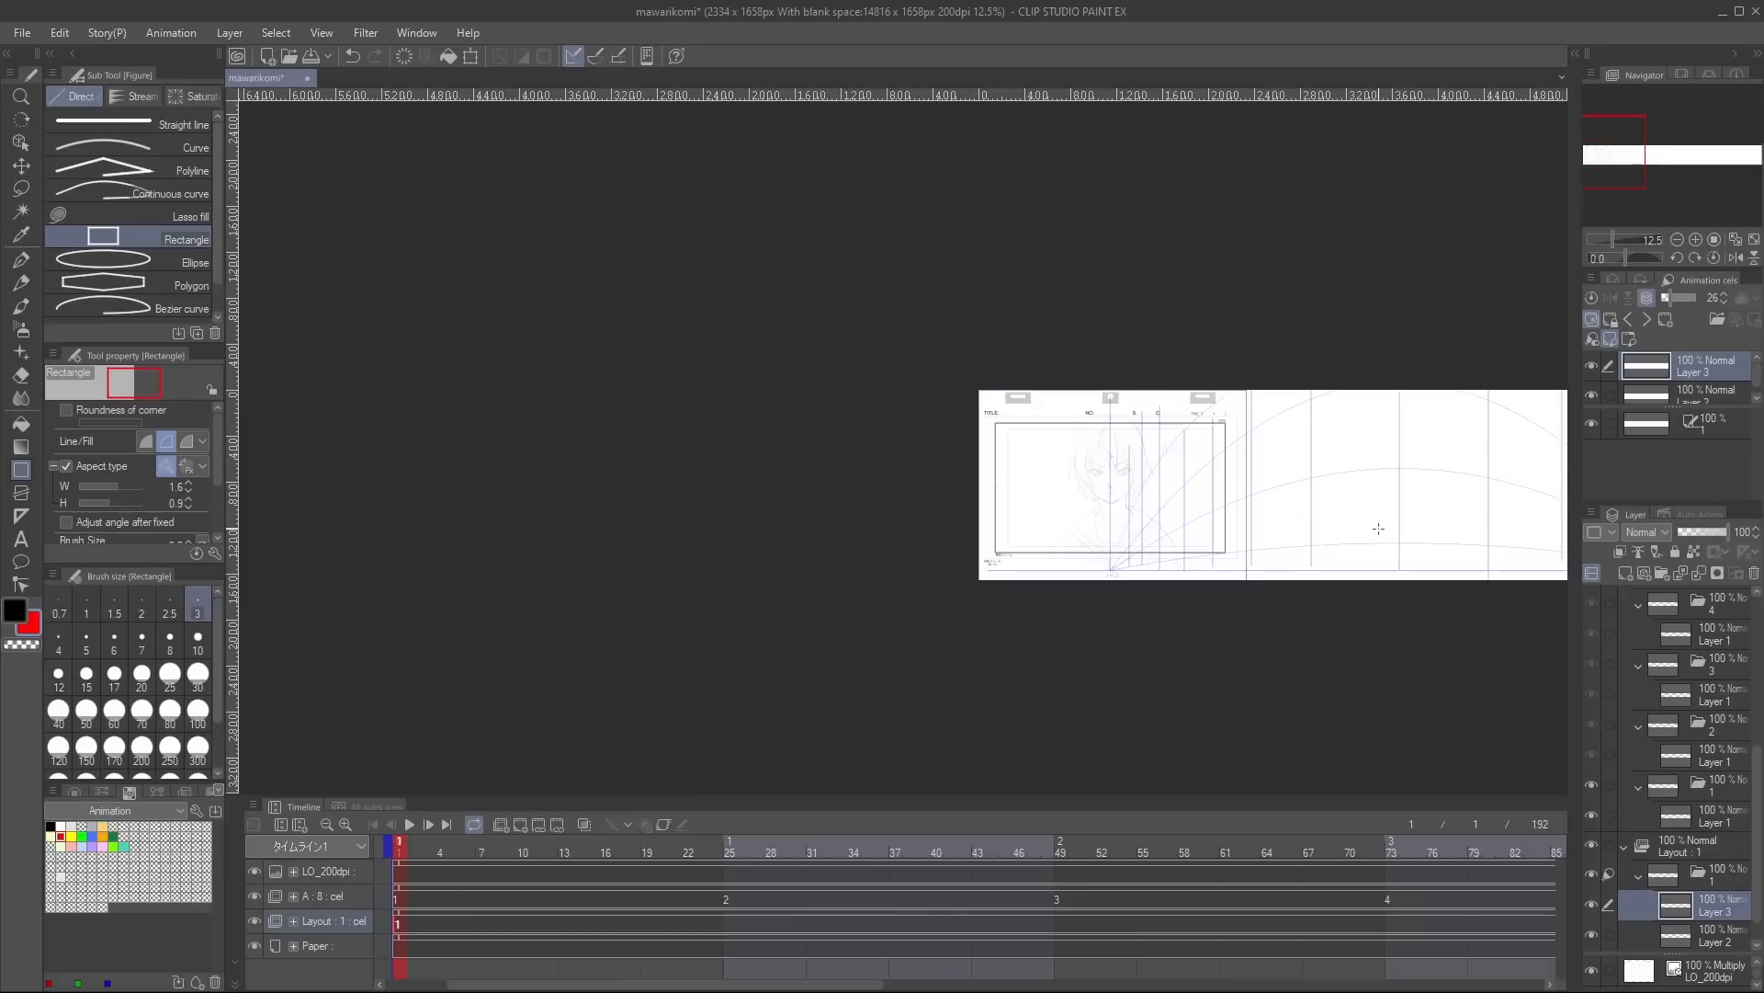
key("ctrl+c")
key("ctrl+v")
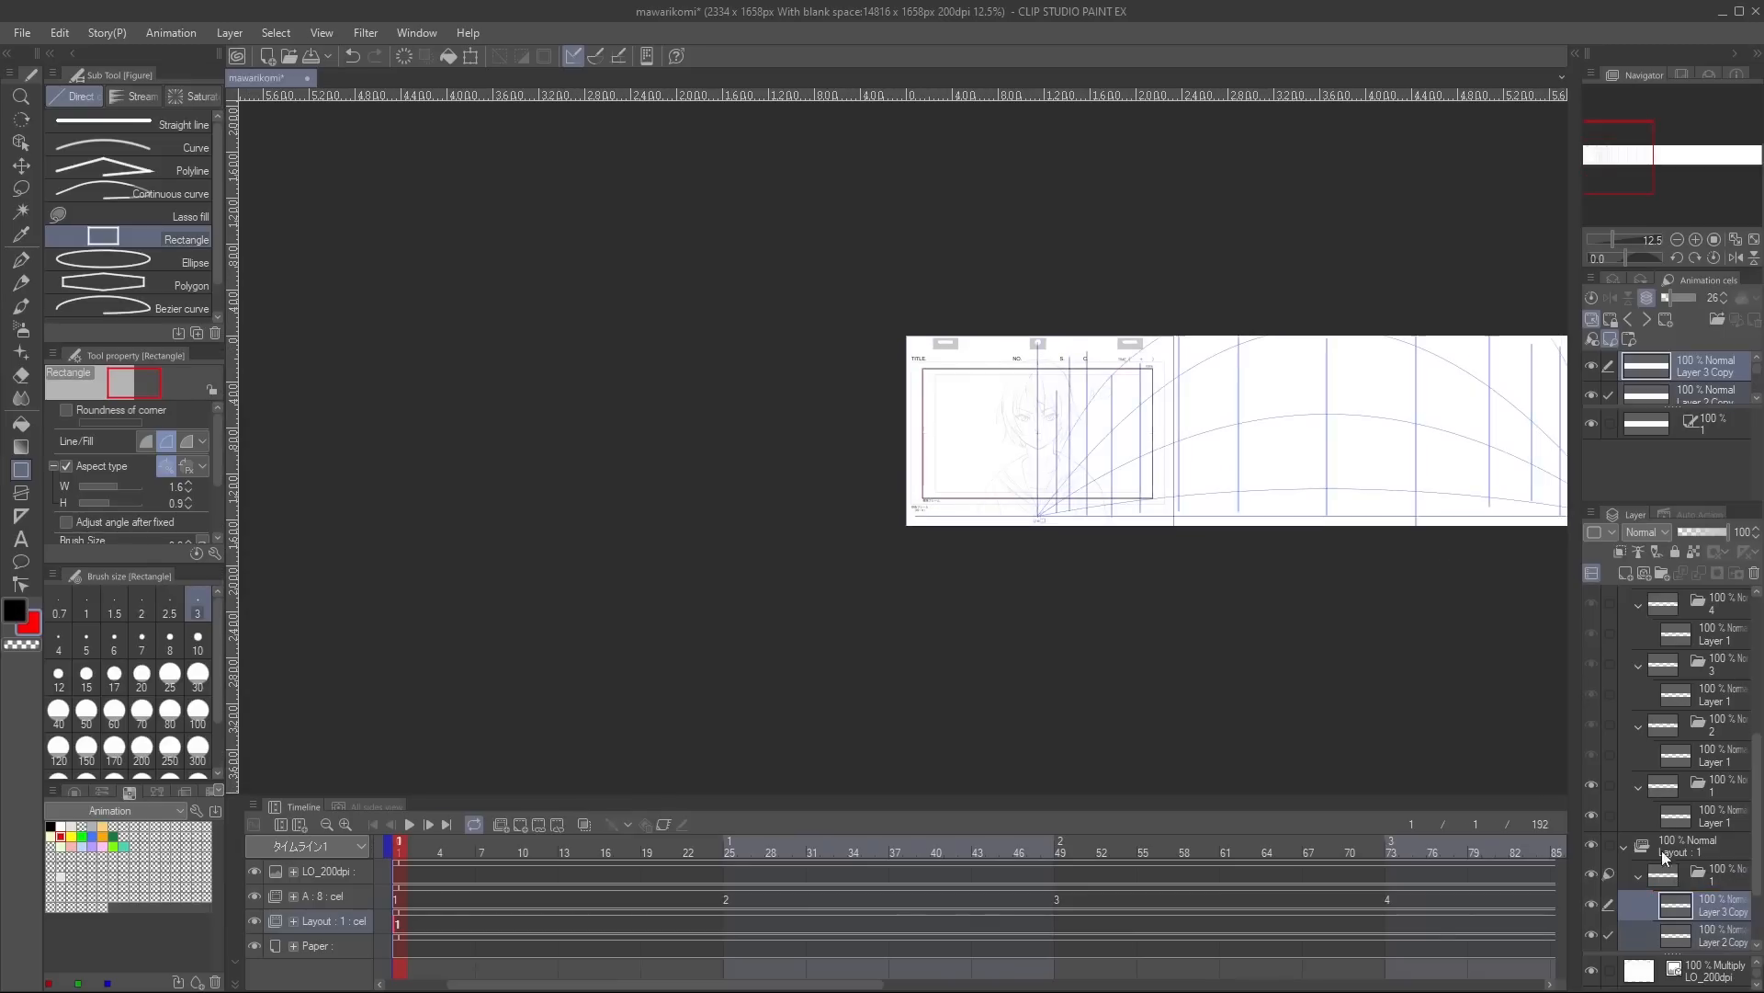
left_click_drag(1350, 532, 1023, 481)
key("ctrl+t")
left_click_drag(853, 416, 1440, 432)
scroll(1343, 380, "up", 4)
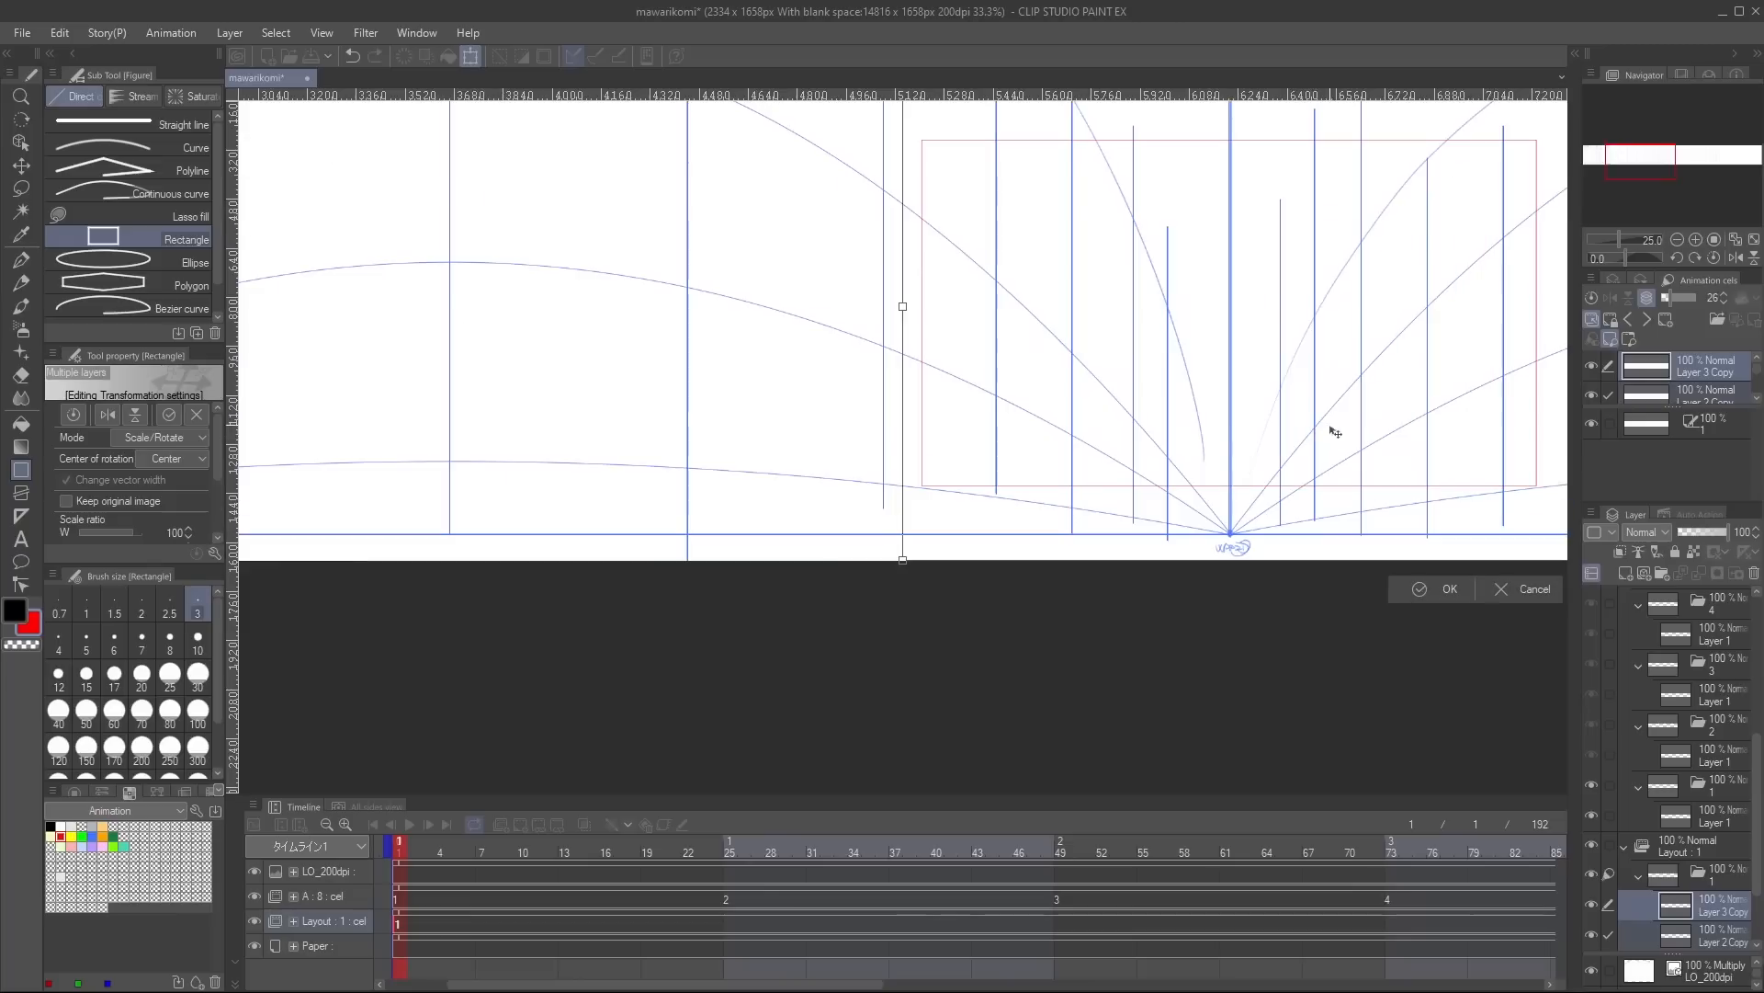
left_click_drag(1316, 436, 1316, 436)
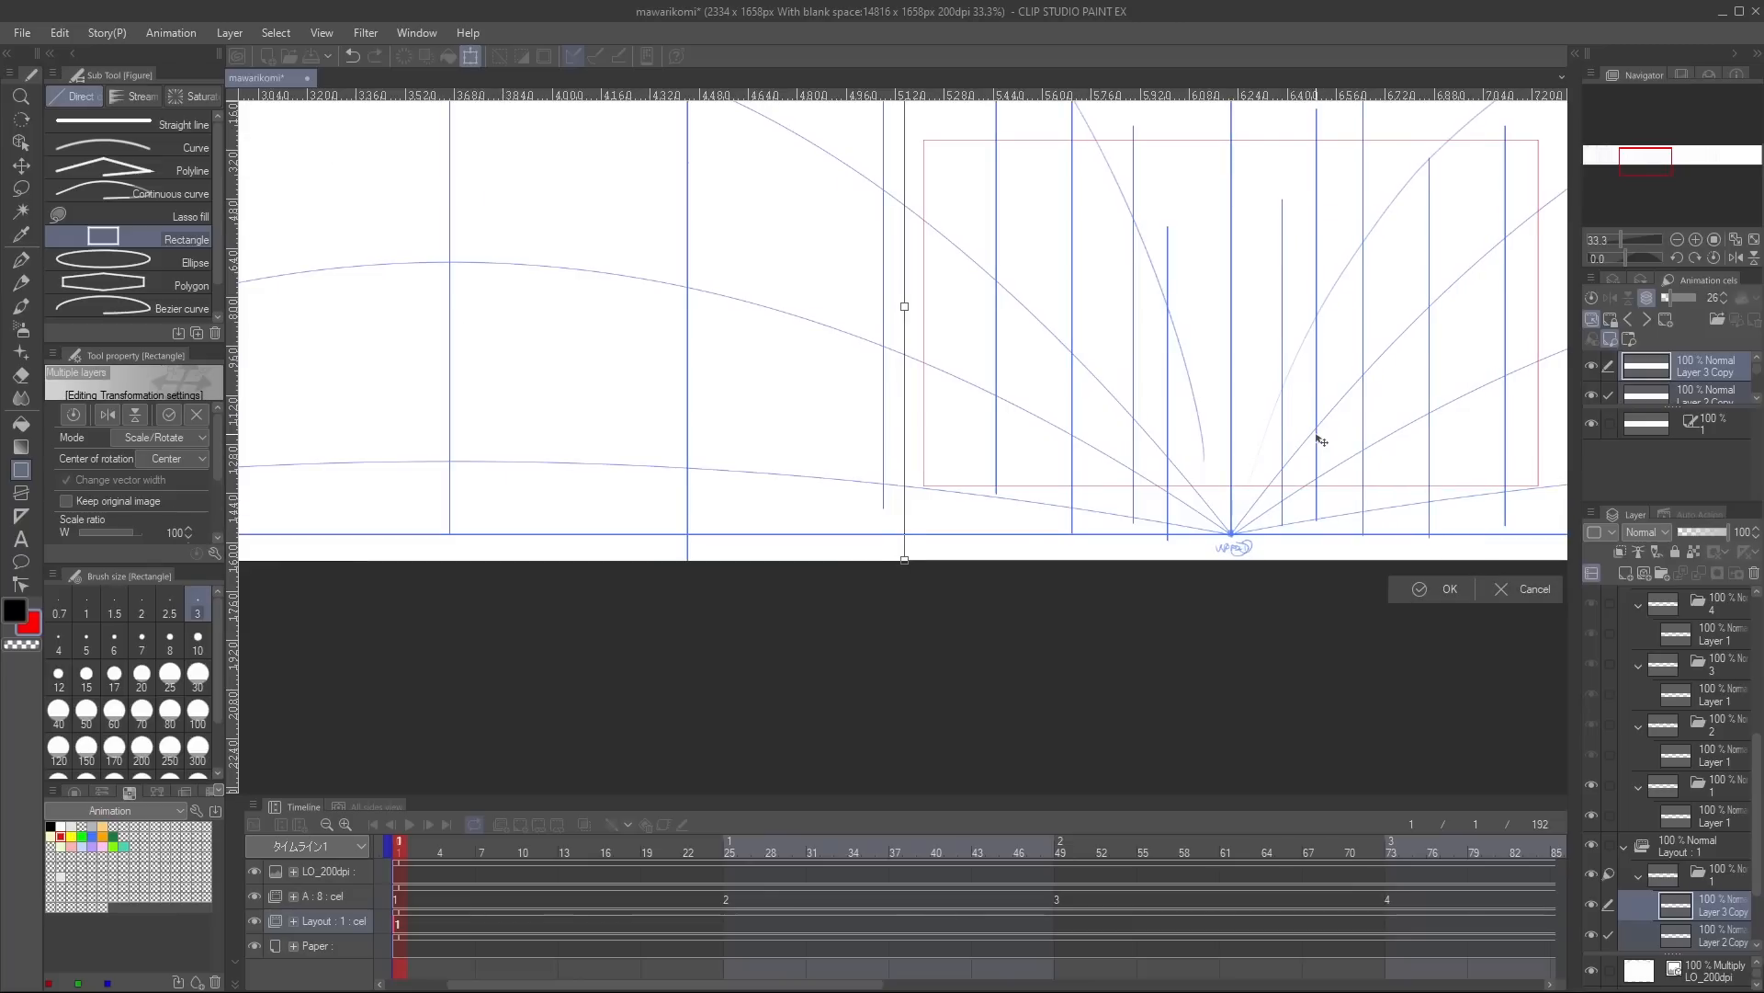
Move another copy of the frame and guide layers right until it joins the vanishing point at the end of the previous copy.
scroll(1320, 441, "down", 5)
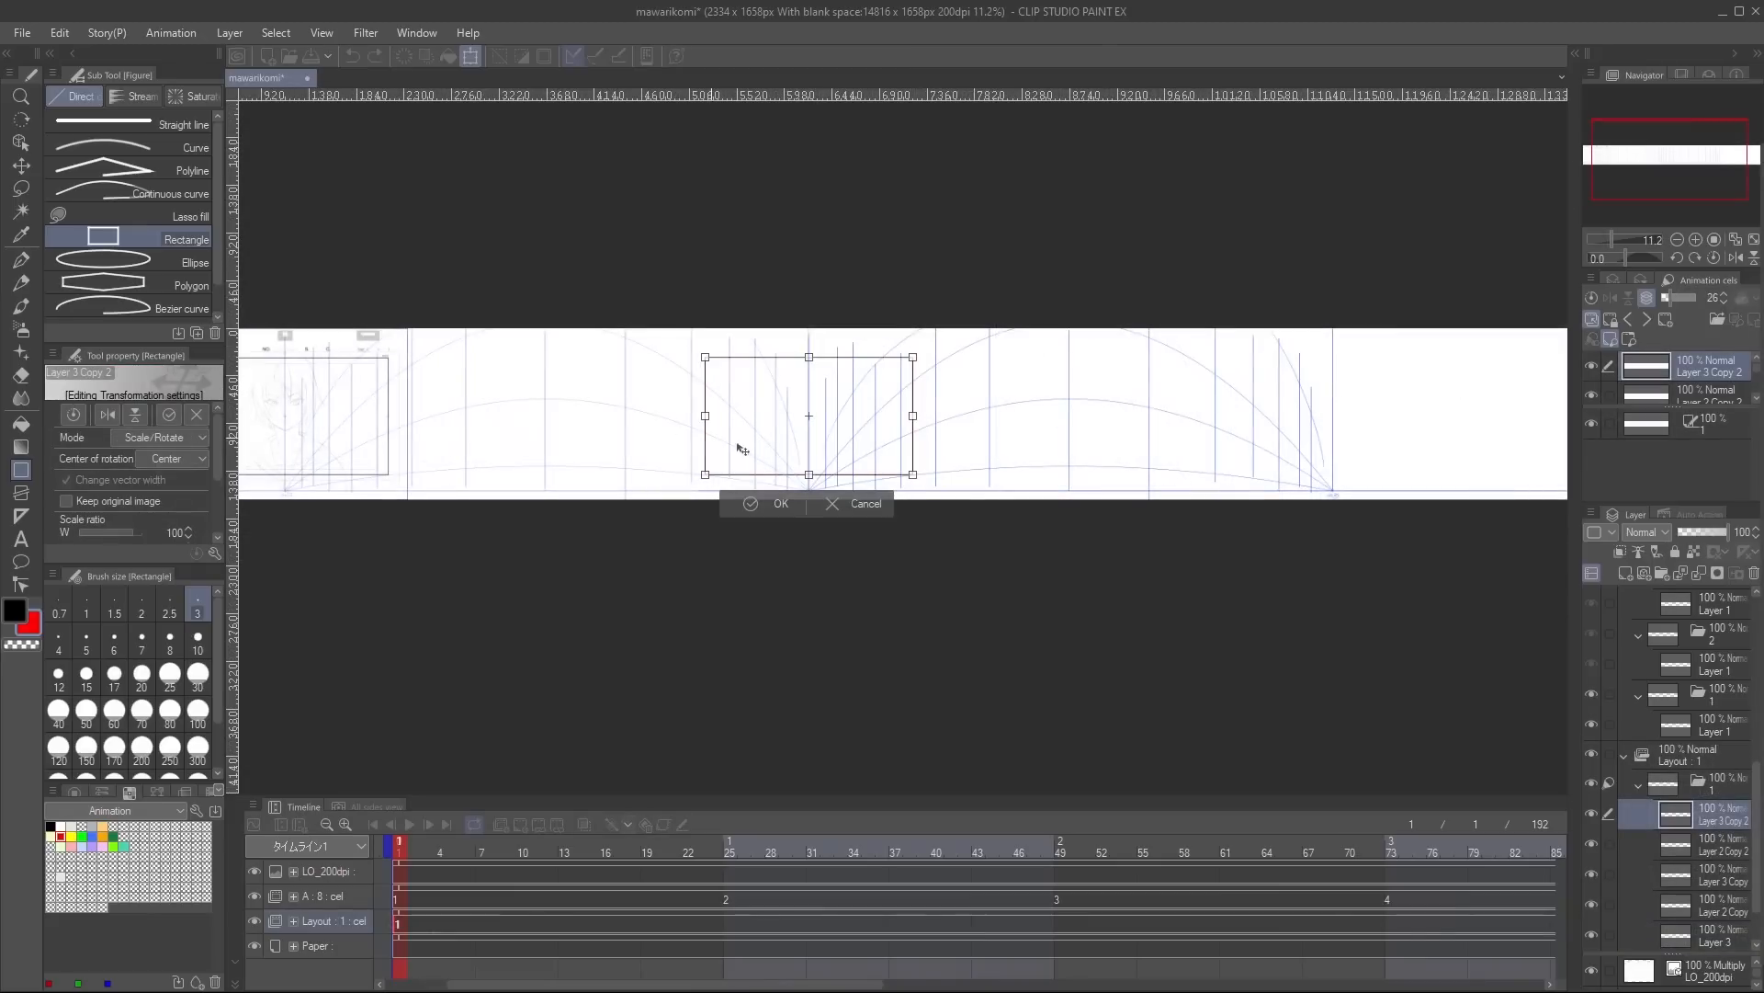
left_click(1652, 844, "ctrl")
left_click_drag(836, 454, 1359, 512)
scroll(1359, 512, "up", 4)
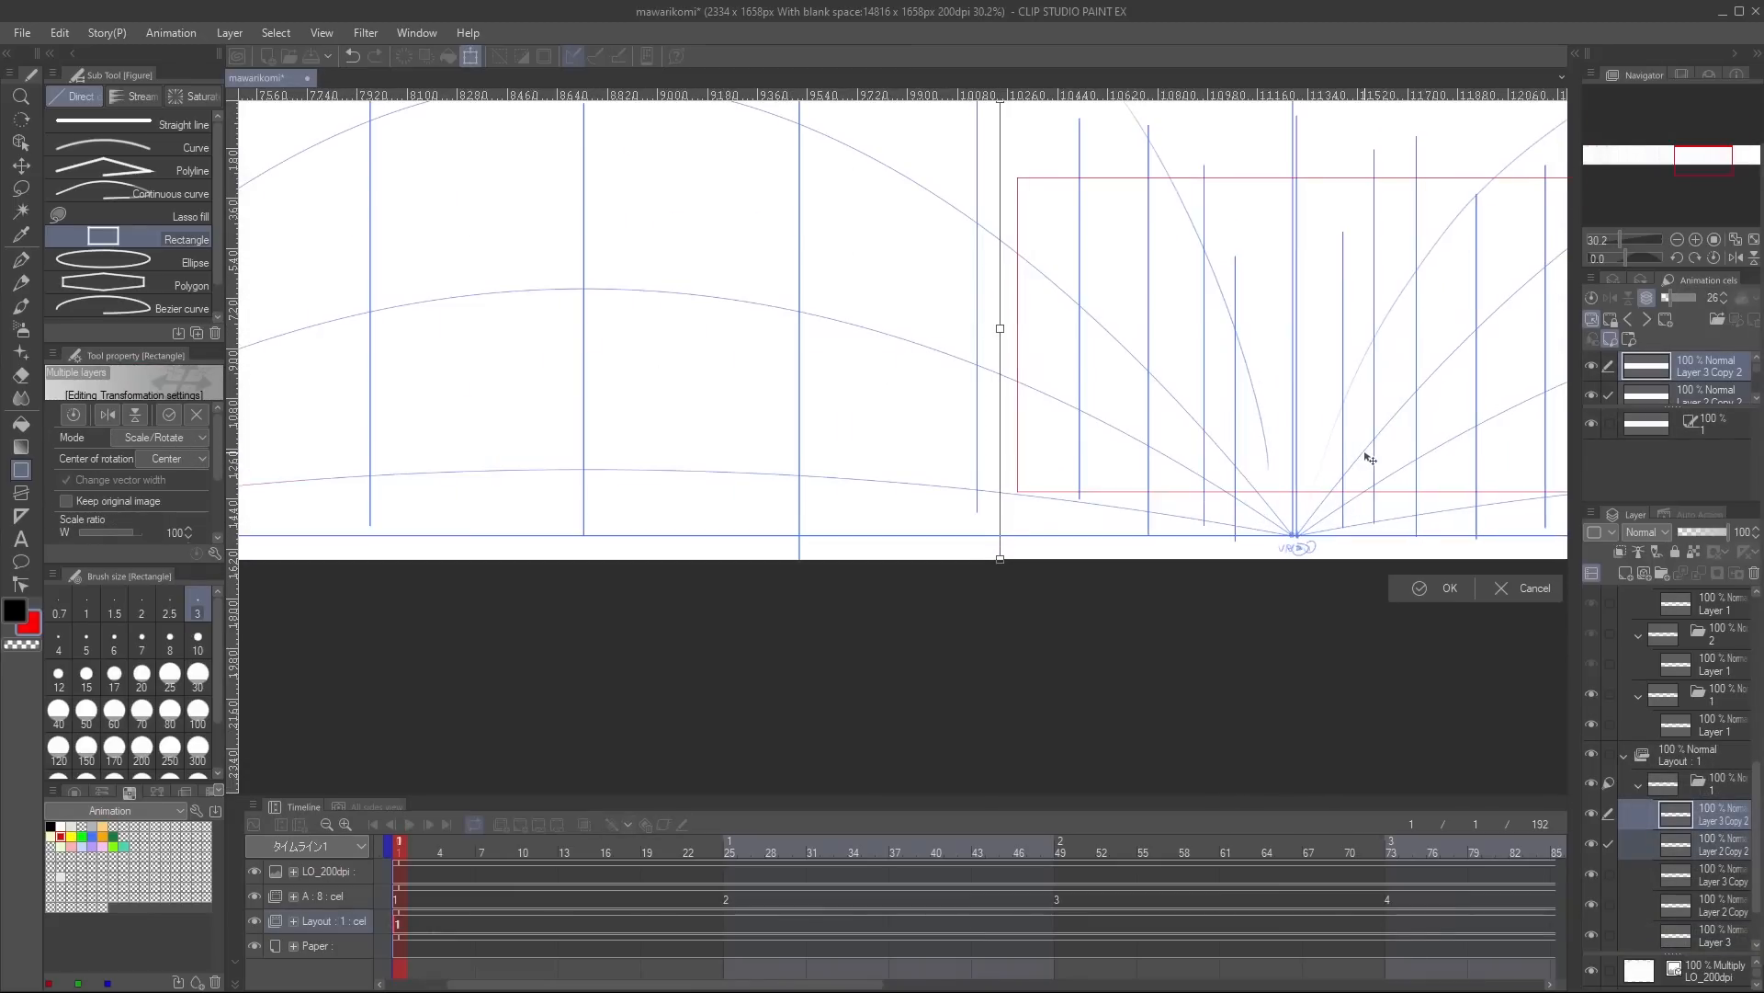
key("Return")
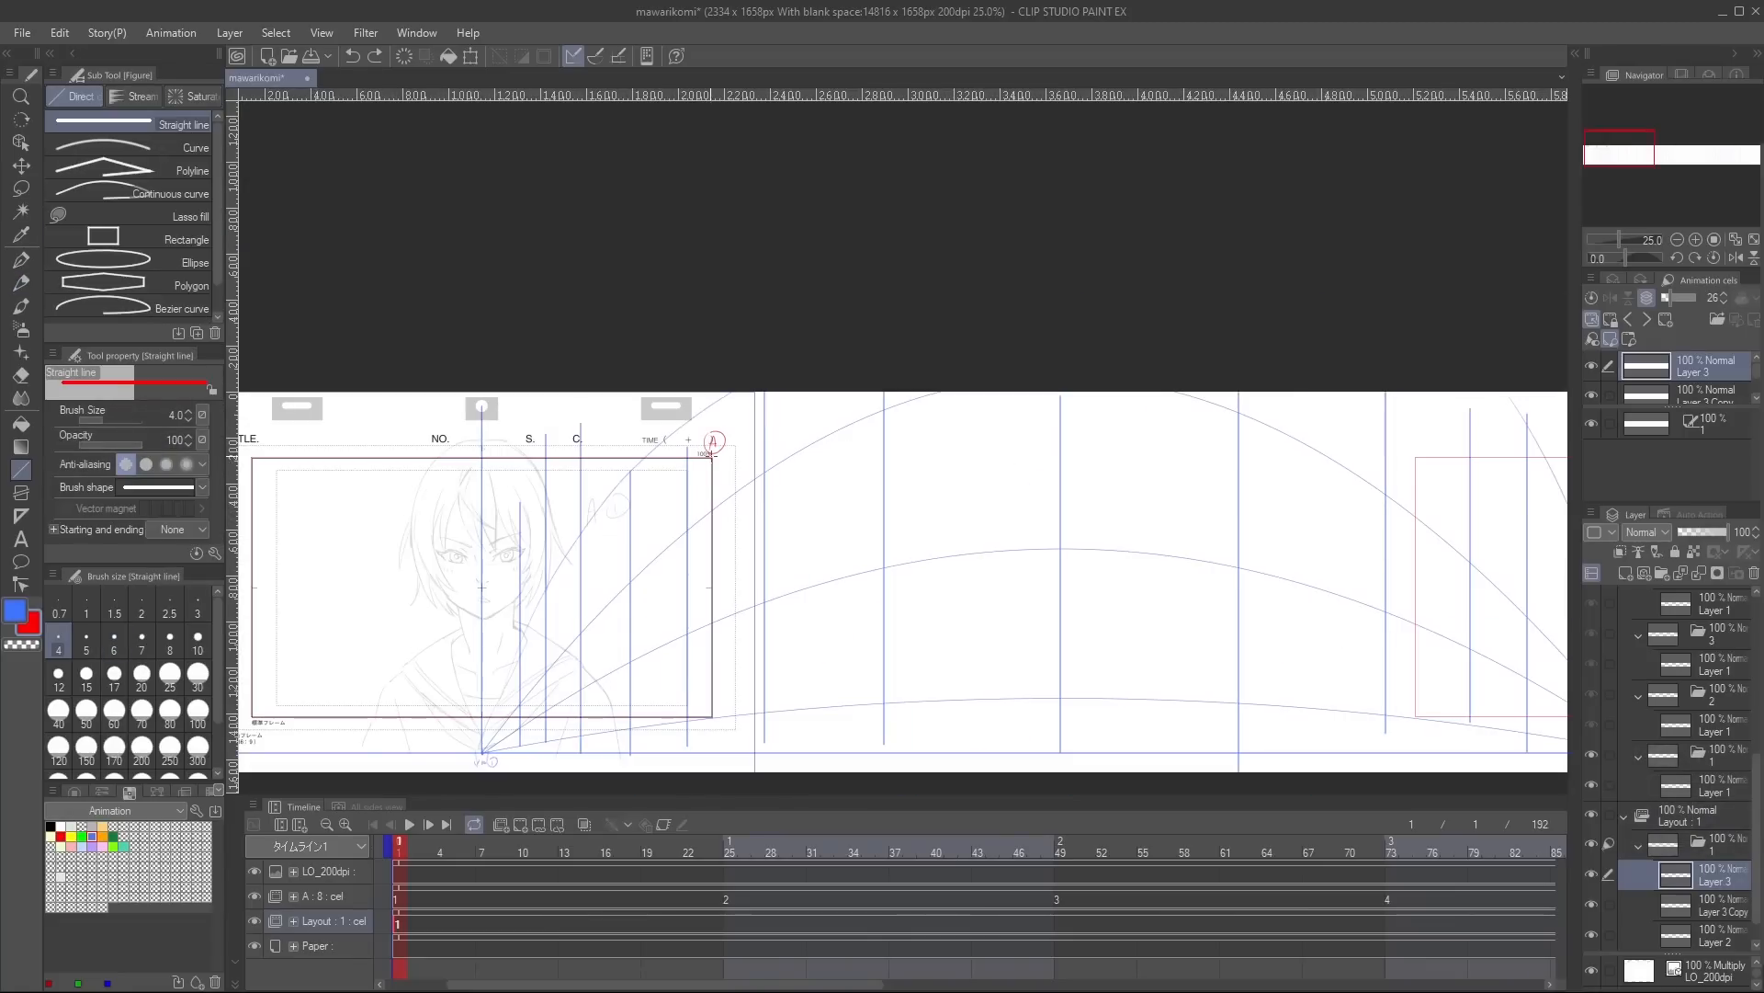
Draw a red horizontal line along the upper edges of the three frames, marking each frame's corner with a tick and a circled letter.
left_click_drag(706, 456, 1400, 476)
scroll(1420, 434, "up", 2)
scroll(1232, 473, "down", 1)
left_click_drag(460, 514, 1470, 441)
scroll(1243, 370, "up", 2)
key("p")
mouse_move(1224, 314)
left_mouse_down()
mouse_move(1224, 340)
mouse_move(1243, 293)
left_mouse_up()
scroll(1277, 262, "down", 1)
scroll(1347, 281, "down", 2)
mouse_move(1411, 322)
left_mouse_down()
mouse_move(879, 433)
mouse_move(406, 420)
left_mouse_up()
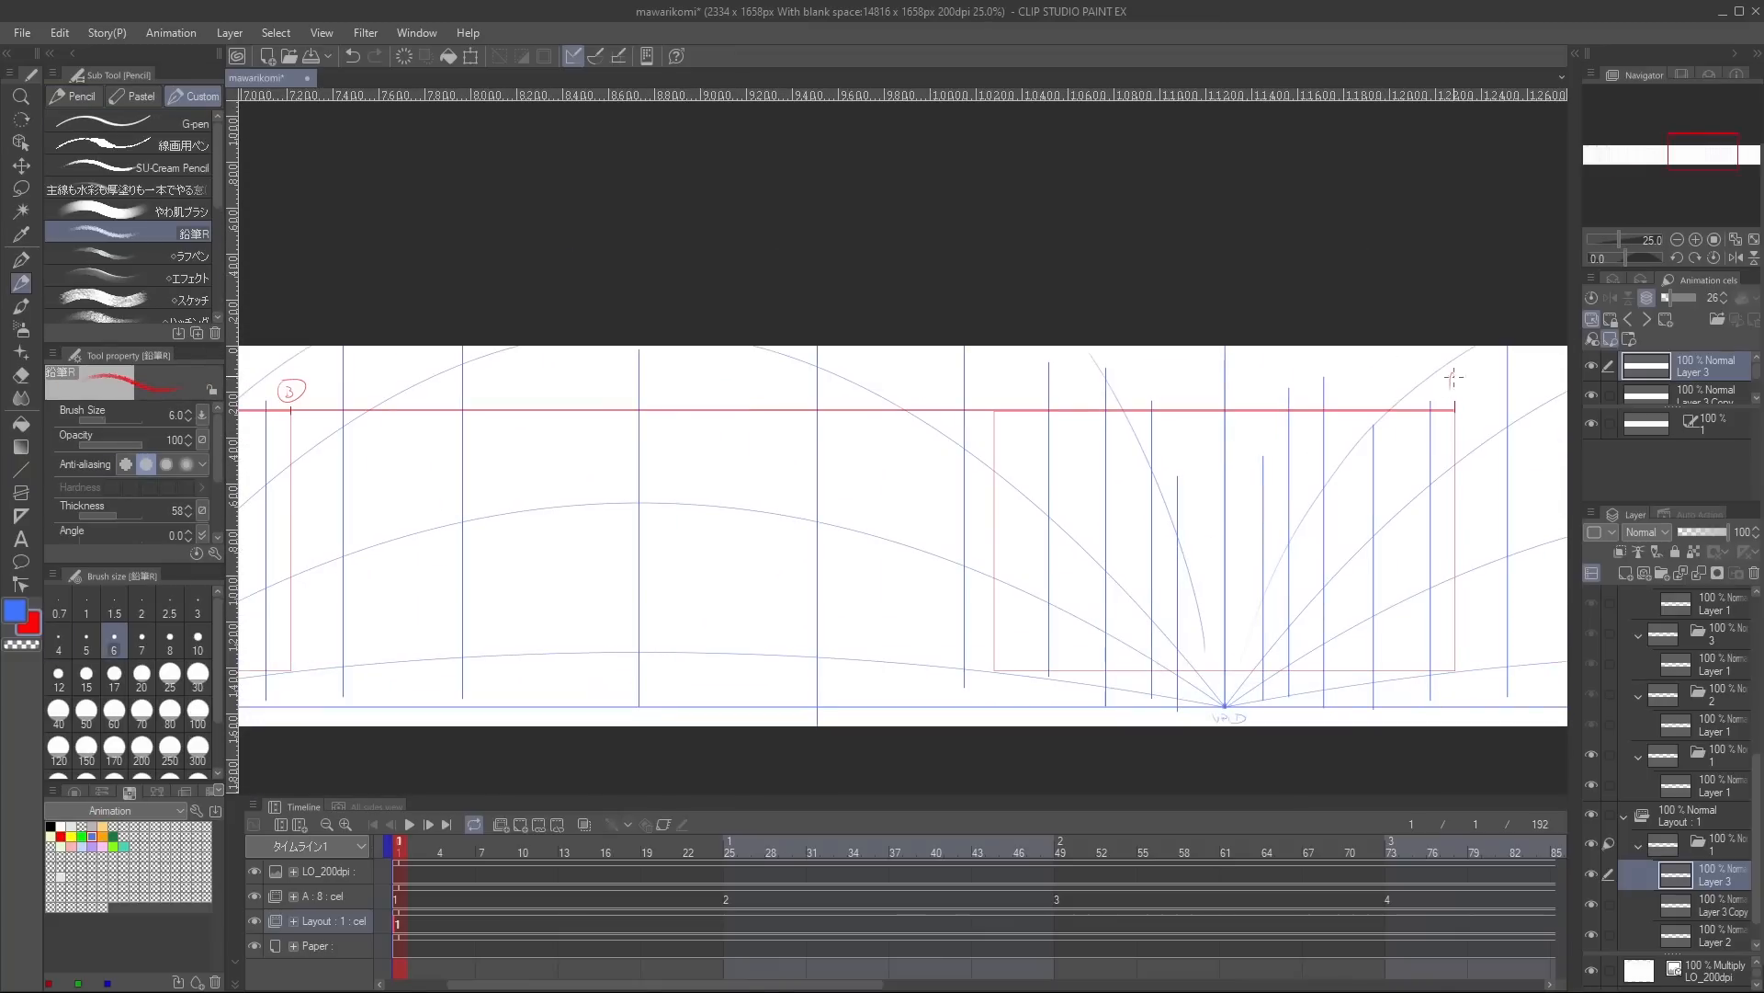
Lower the opacity of the guides' Folder 1 to 25% and add a new layer above it.
scroll(1461, 385, "down", 3)
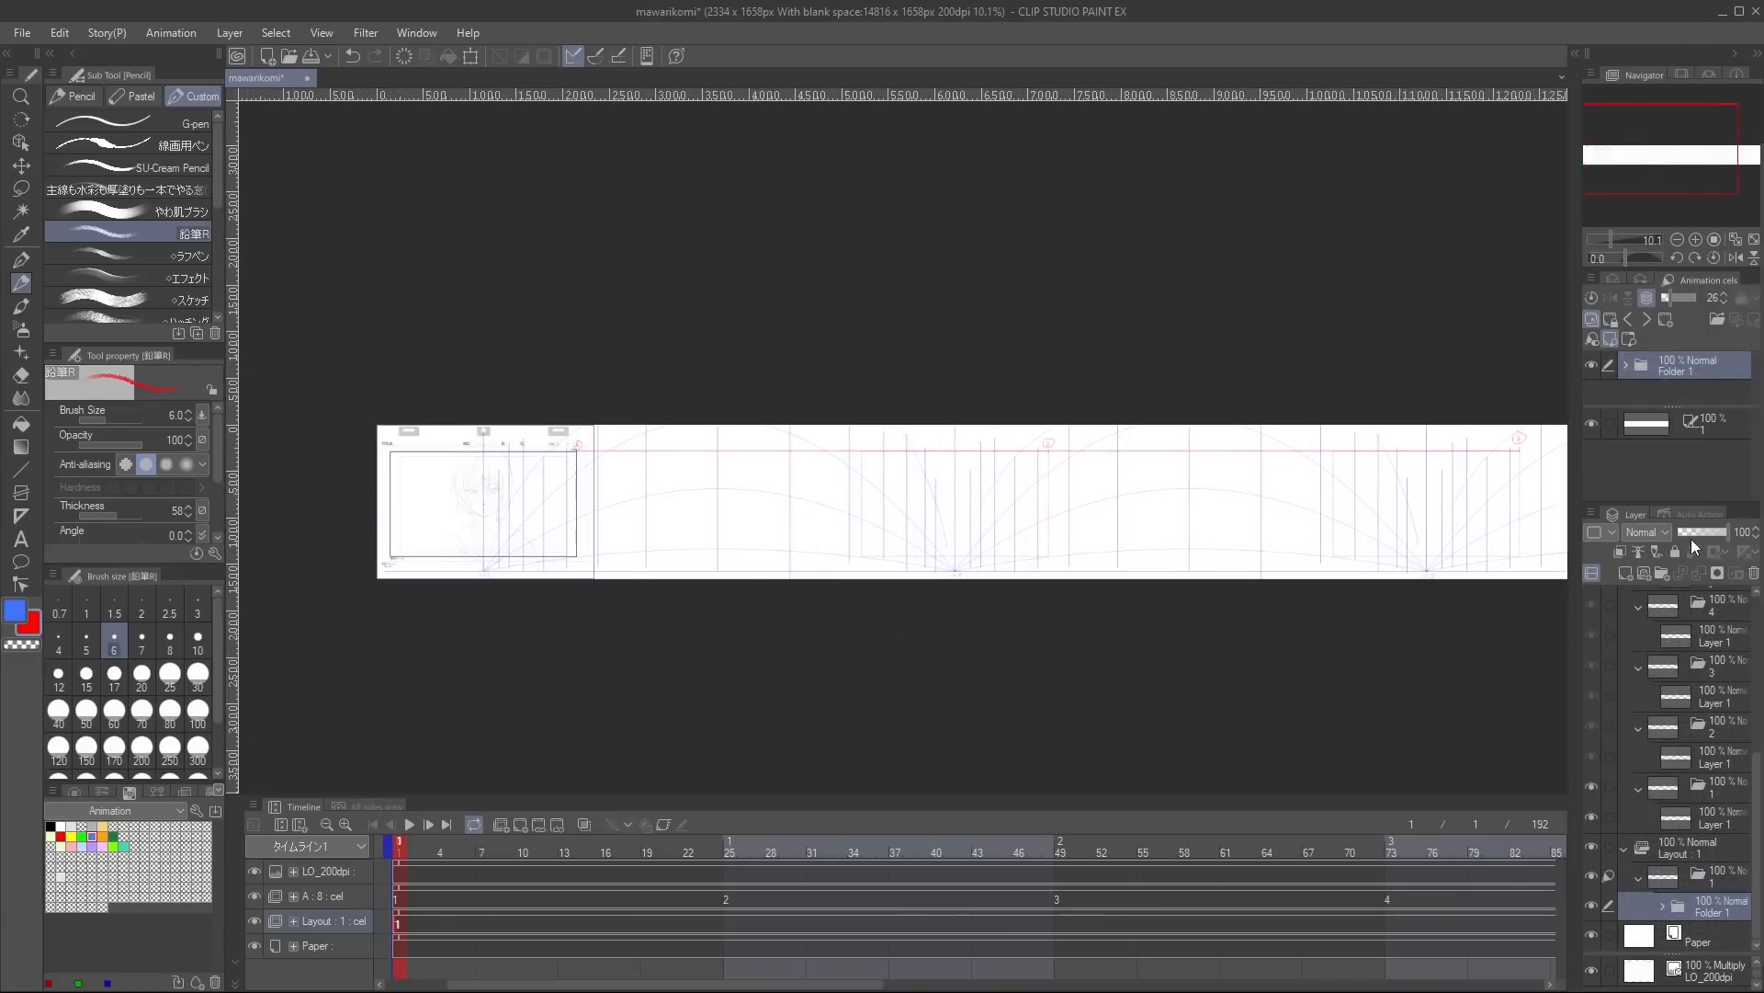
left_click(1691, 538)
key("ctrl+plus")
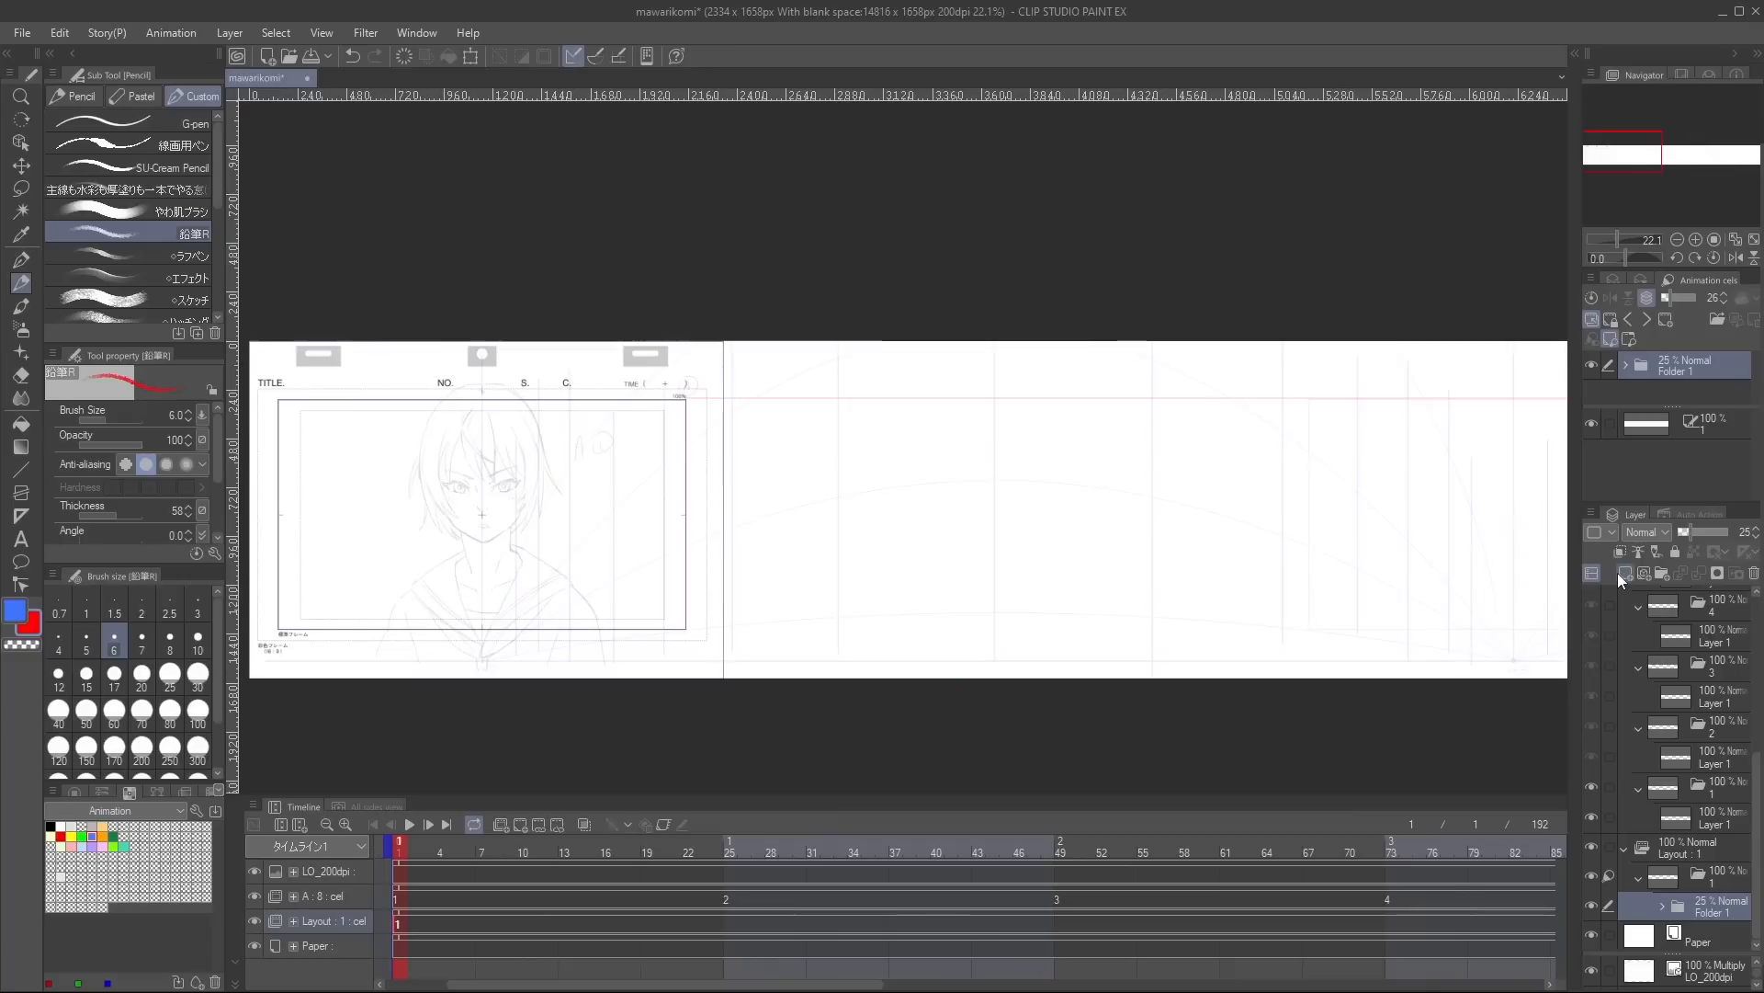
left_click(1624, 575)
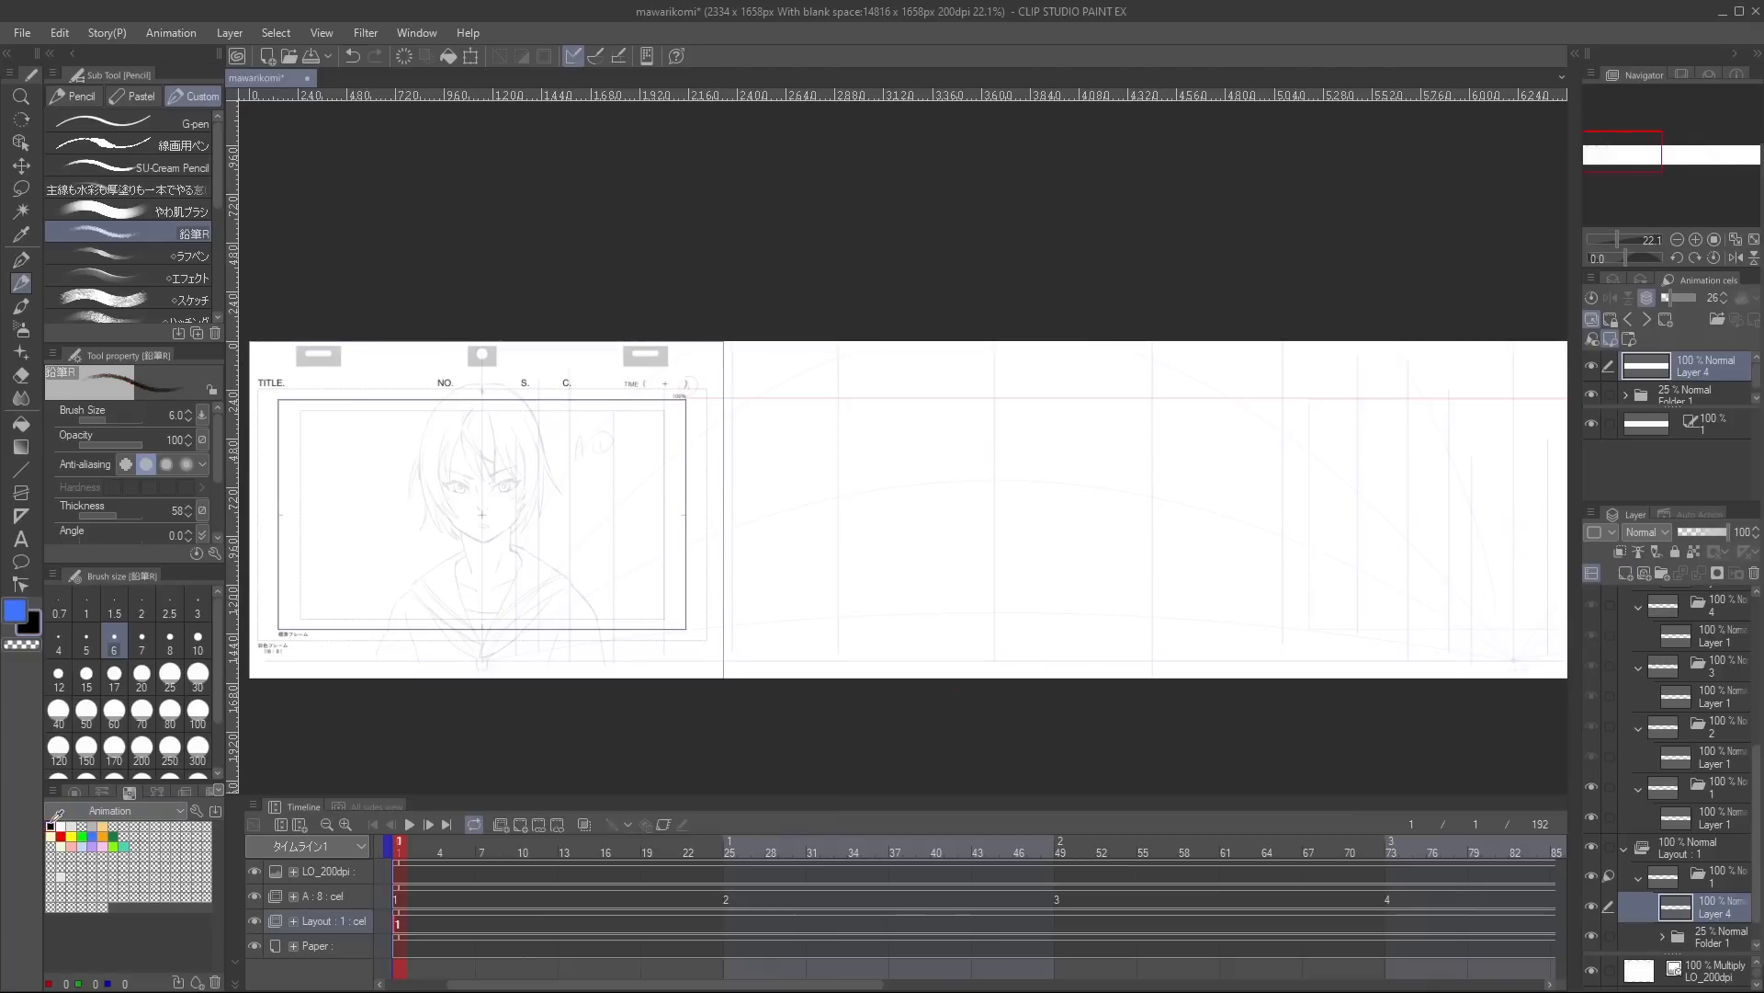
Sketch outlines of bushes, tree crowns and trunks across the background on Layer 4, following the curved perspective guides.
left_click_drag(371, 709, 578, 671)
left_click_drag(726, 596, 760, 542)
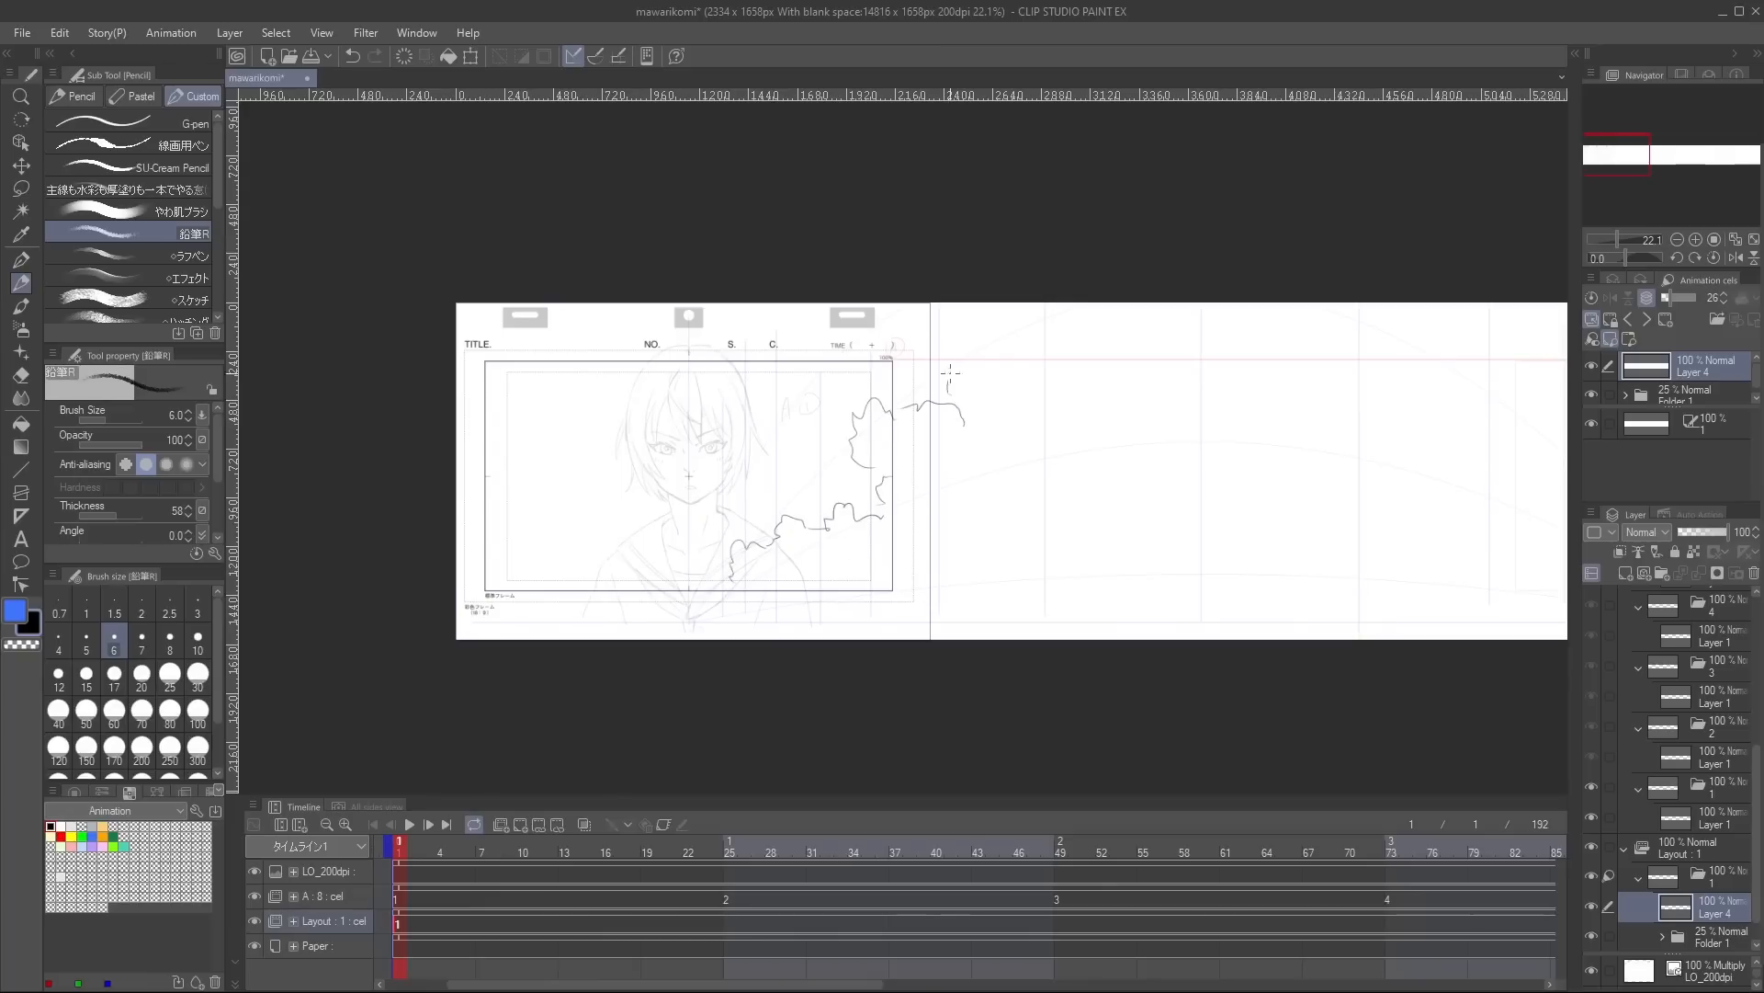
left_click_drag(958, 354, 1023, 339)
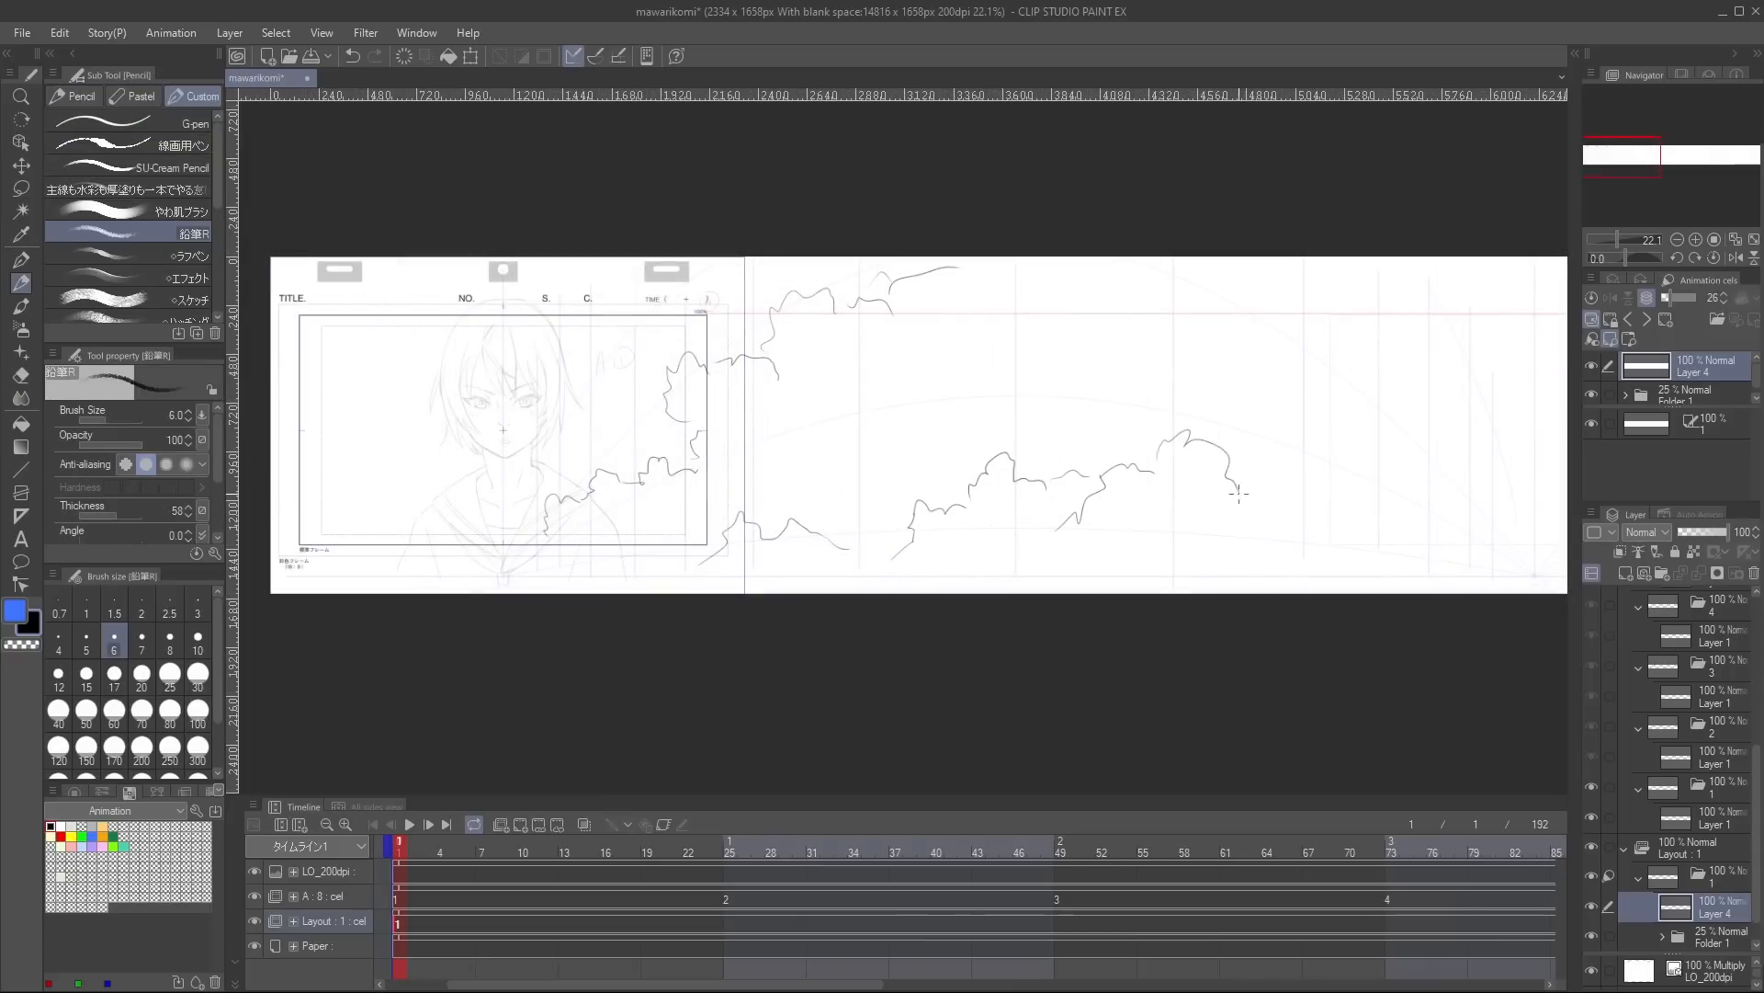
left_click_drag(1229, 516, 1234, 526)
left_click_drag(1236, 526, 1195, 519)
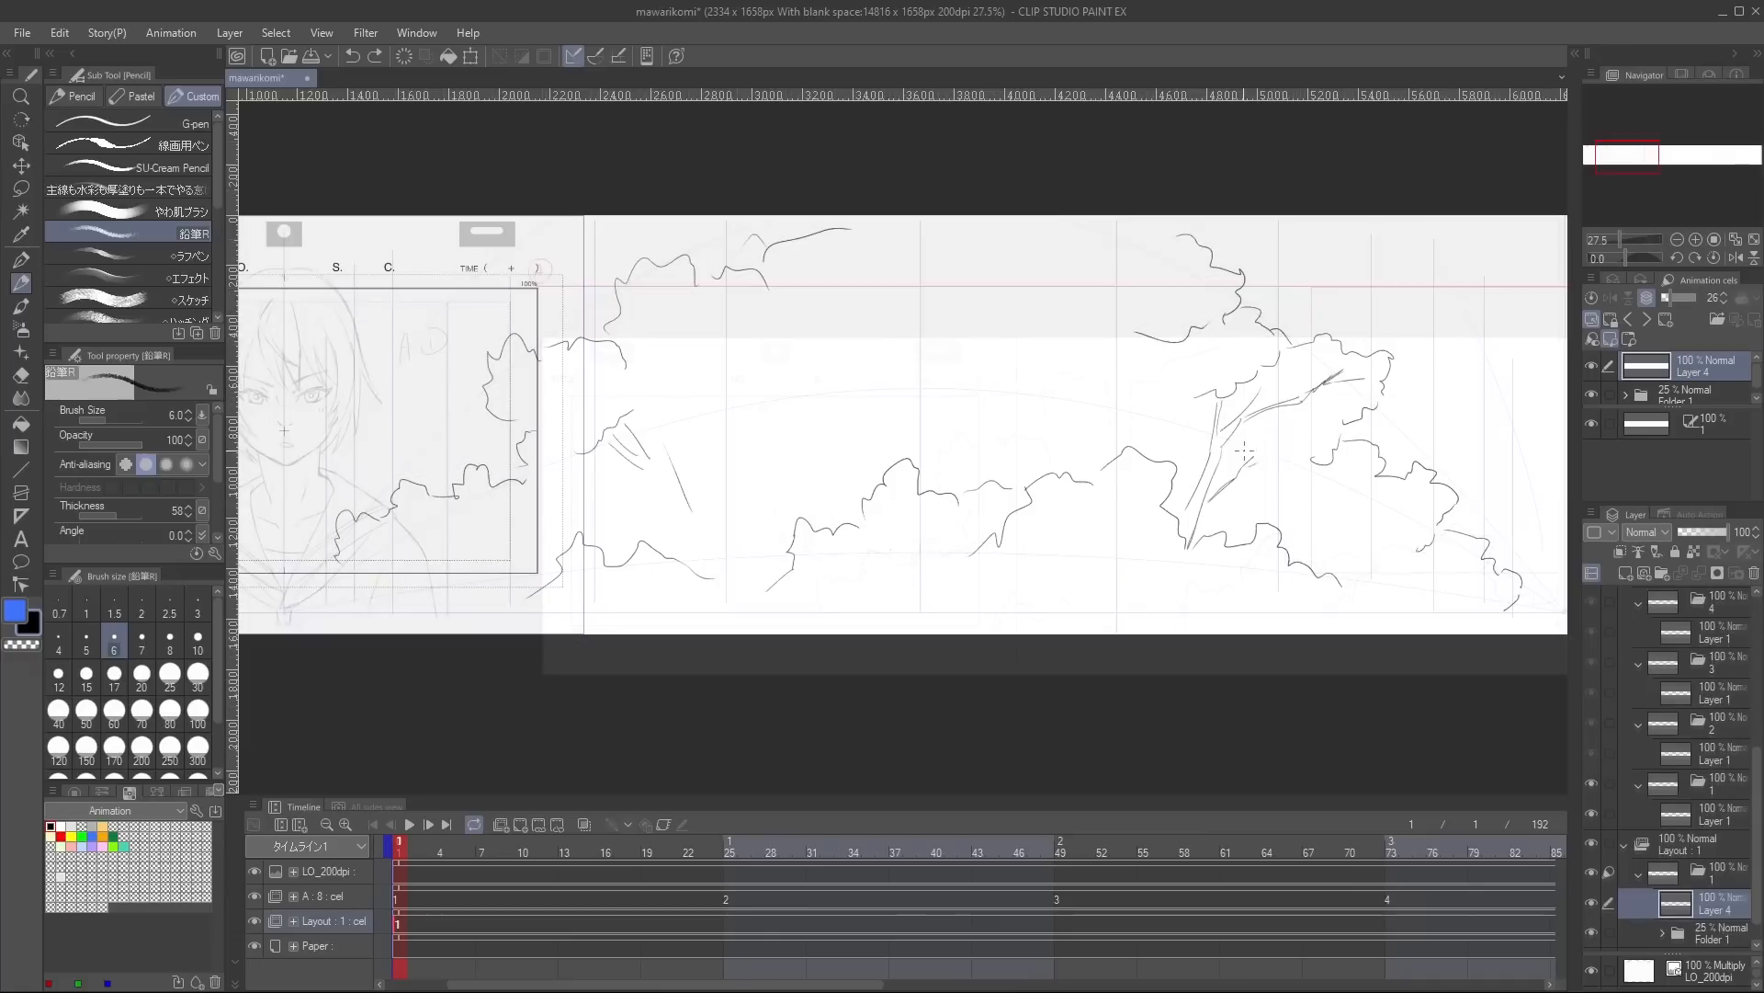
key("e")
key("p")
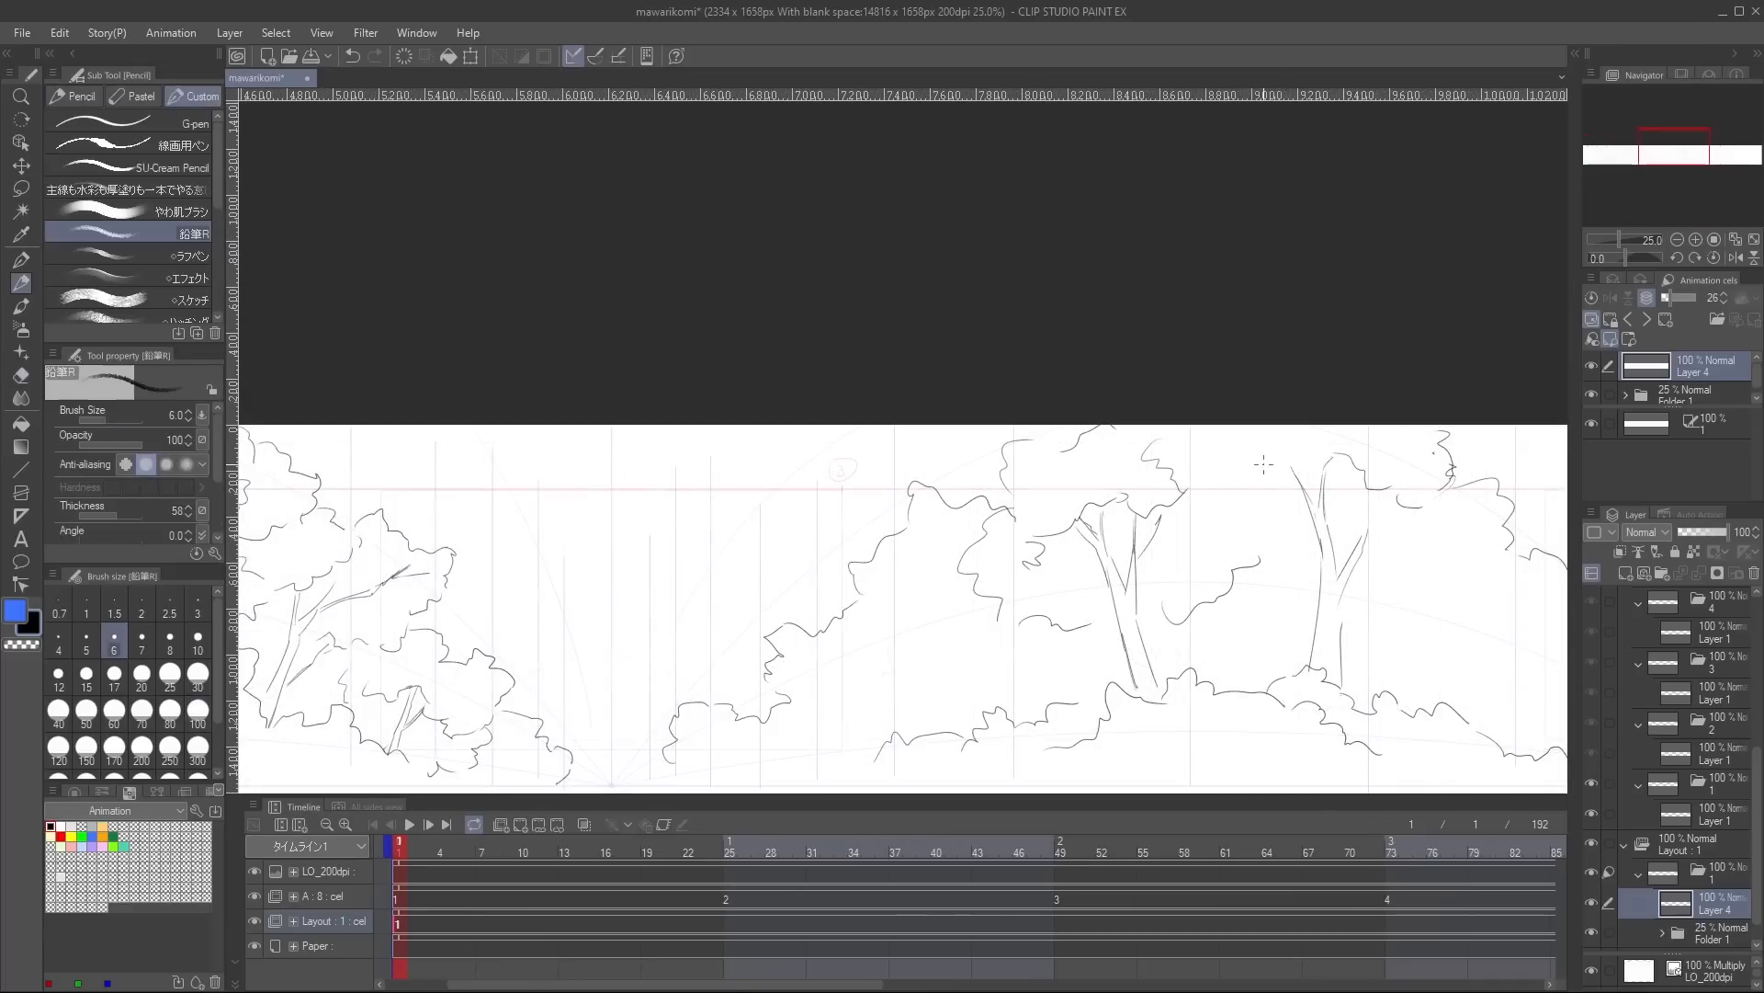
key("e")
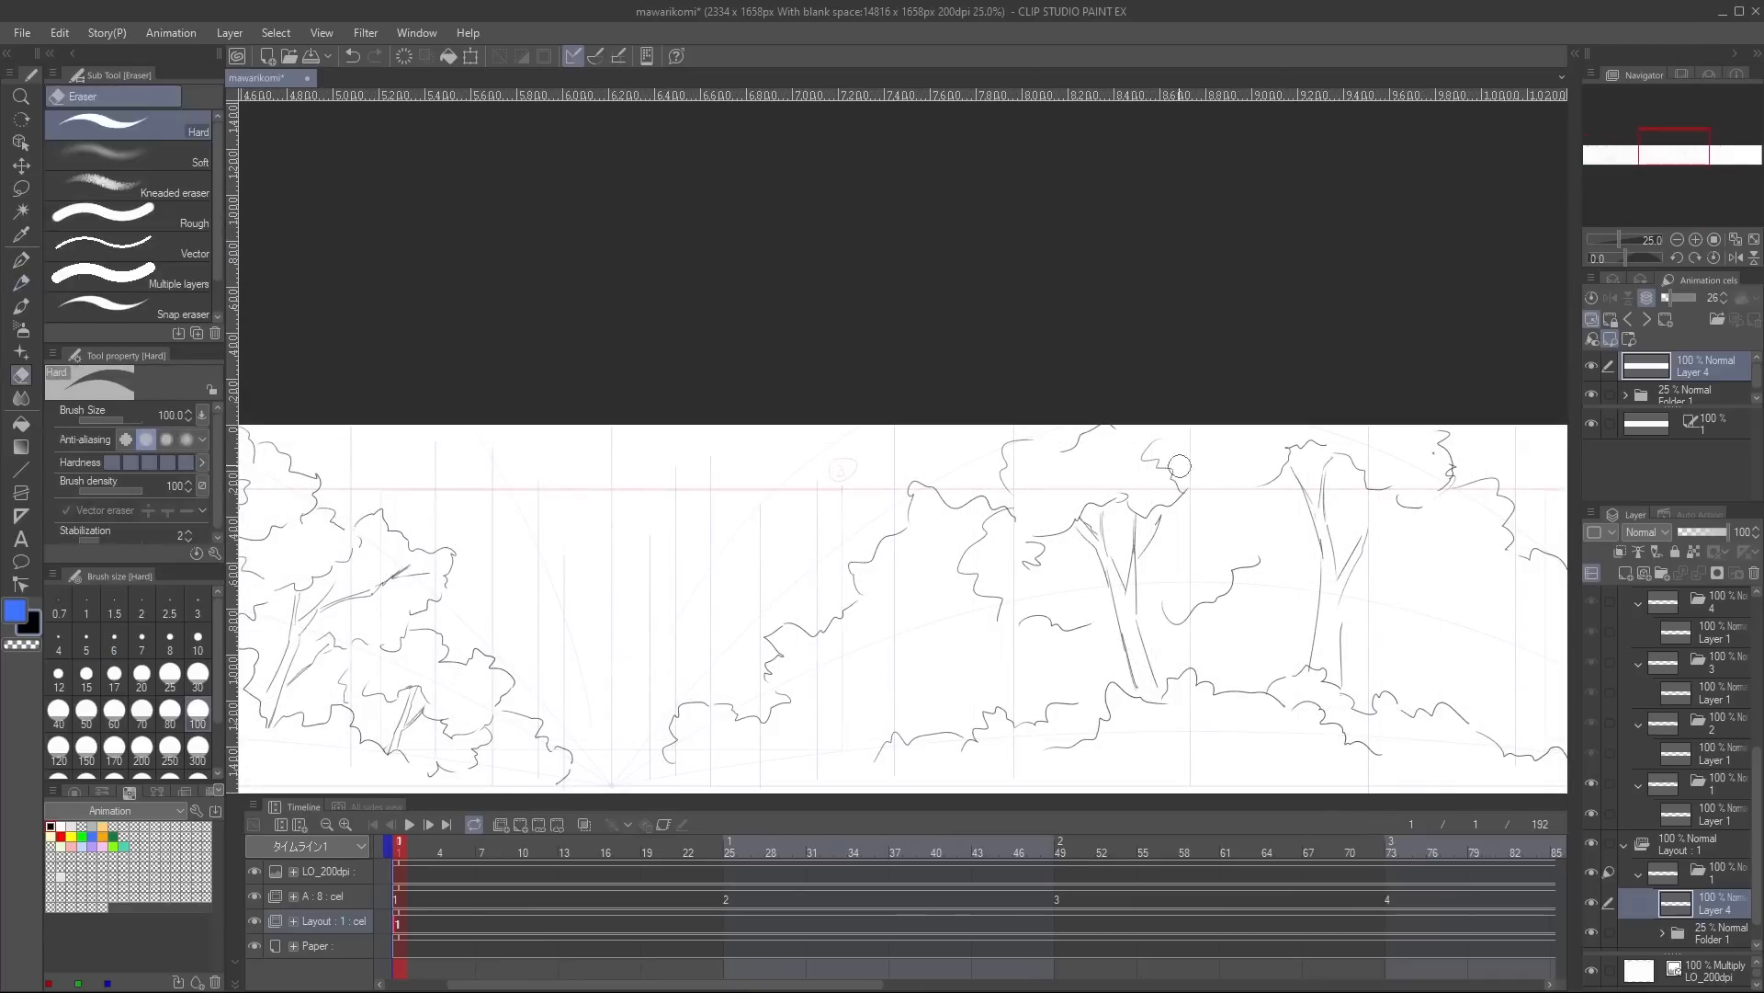
key("p")
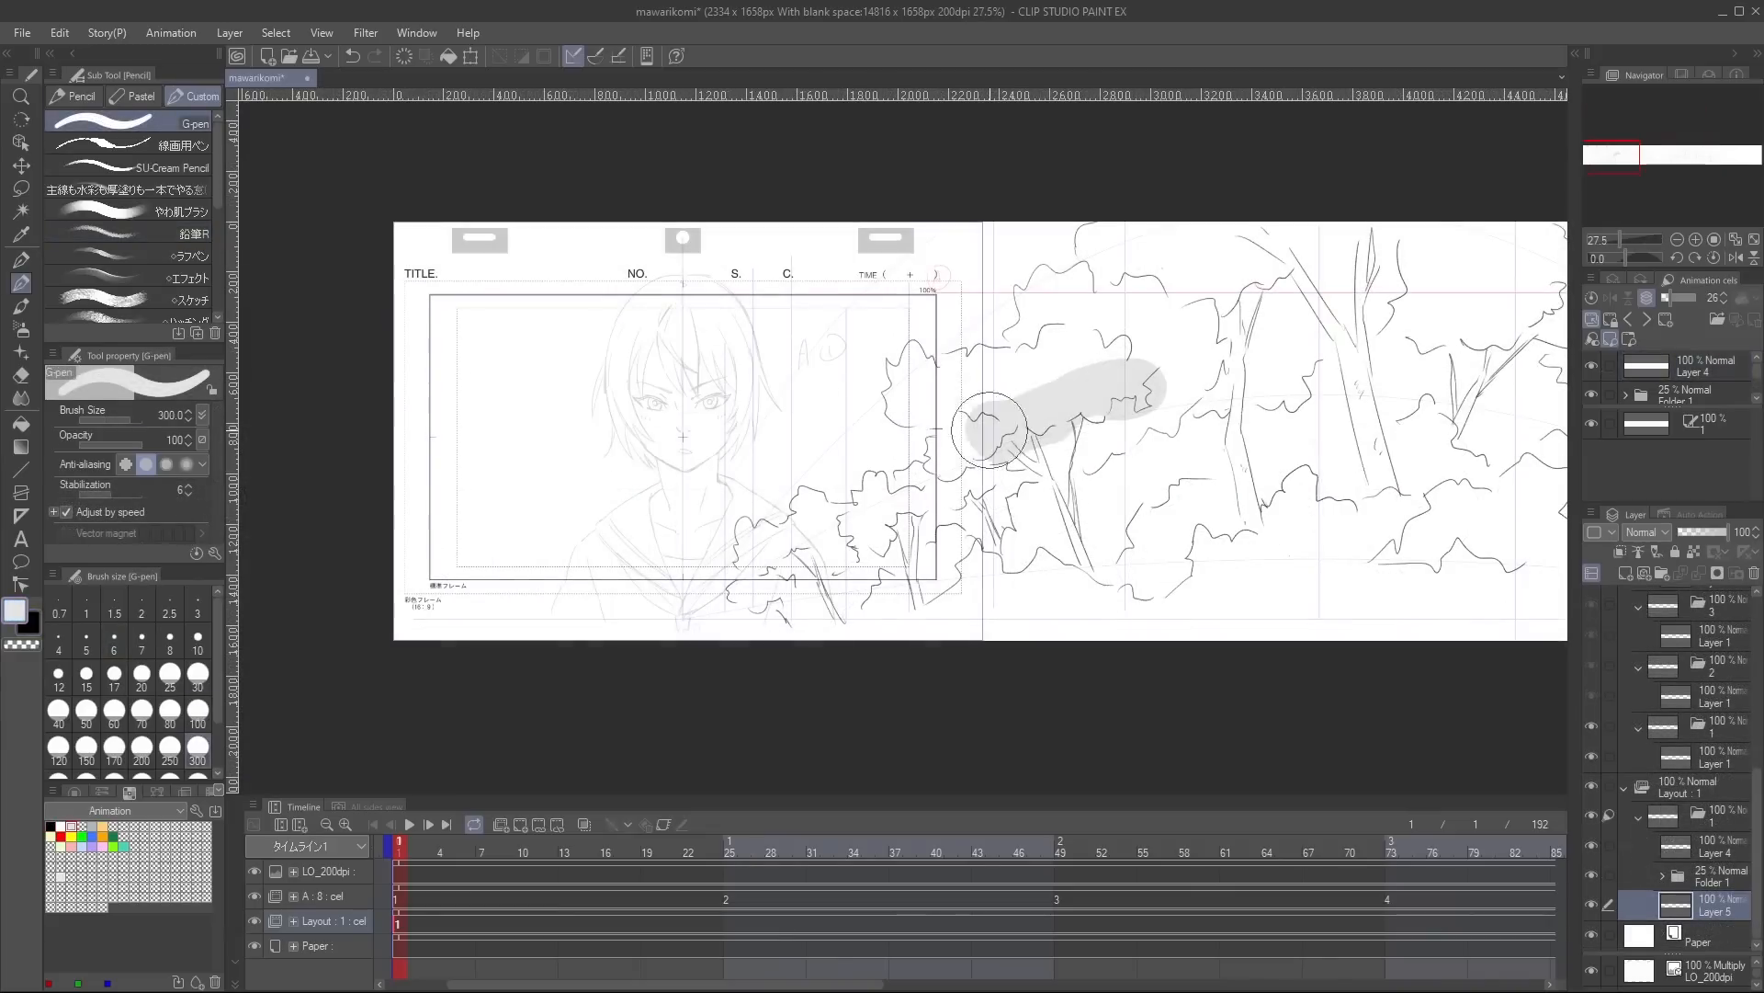
Shade the tree and bush masses light grey on Layer 5 with a size 300 G-pen.
mouse_move(990, 429)
left_mouse_down()
mouse_move(1208, 356)
mouse_move(1068, 431)
mouse_move(939, 536)
mouse_move(862, 552)
mouse_move(936, 574)
mouse_move(1075, 539)
mouse_move(1296, 326)
mouse_move(1140, 555)
mouse_move(1378, 441)
left_mouse_up()
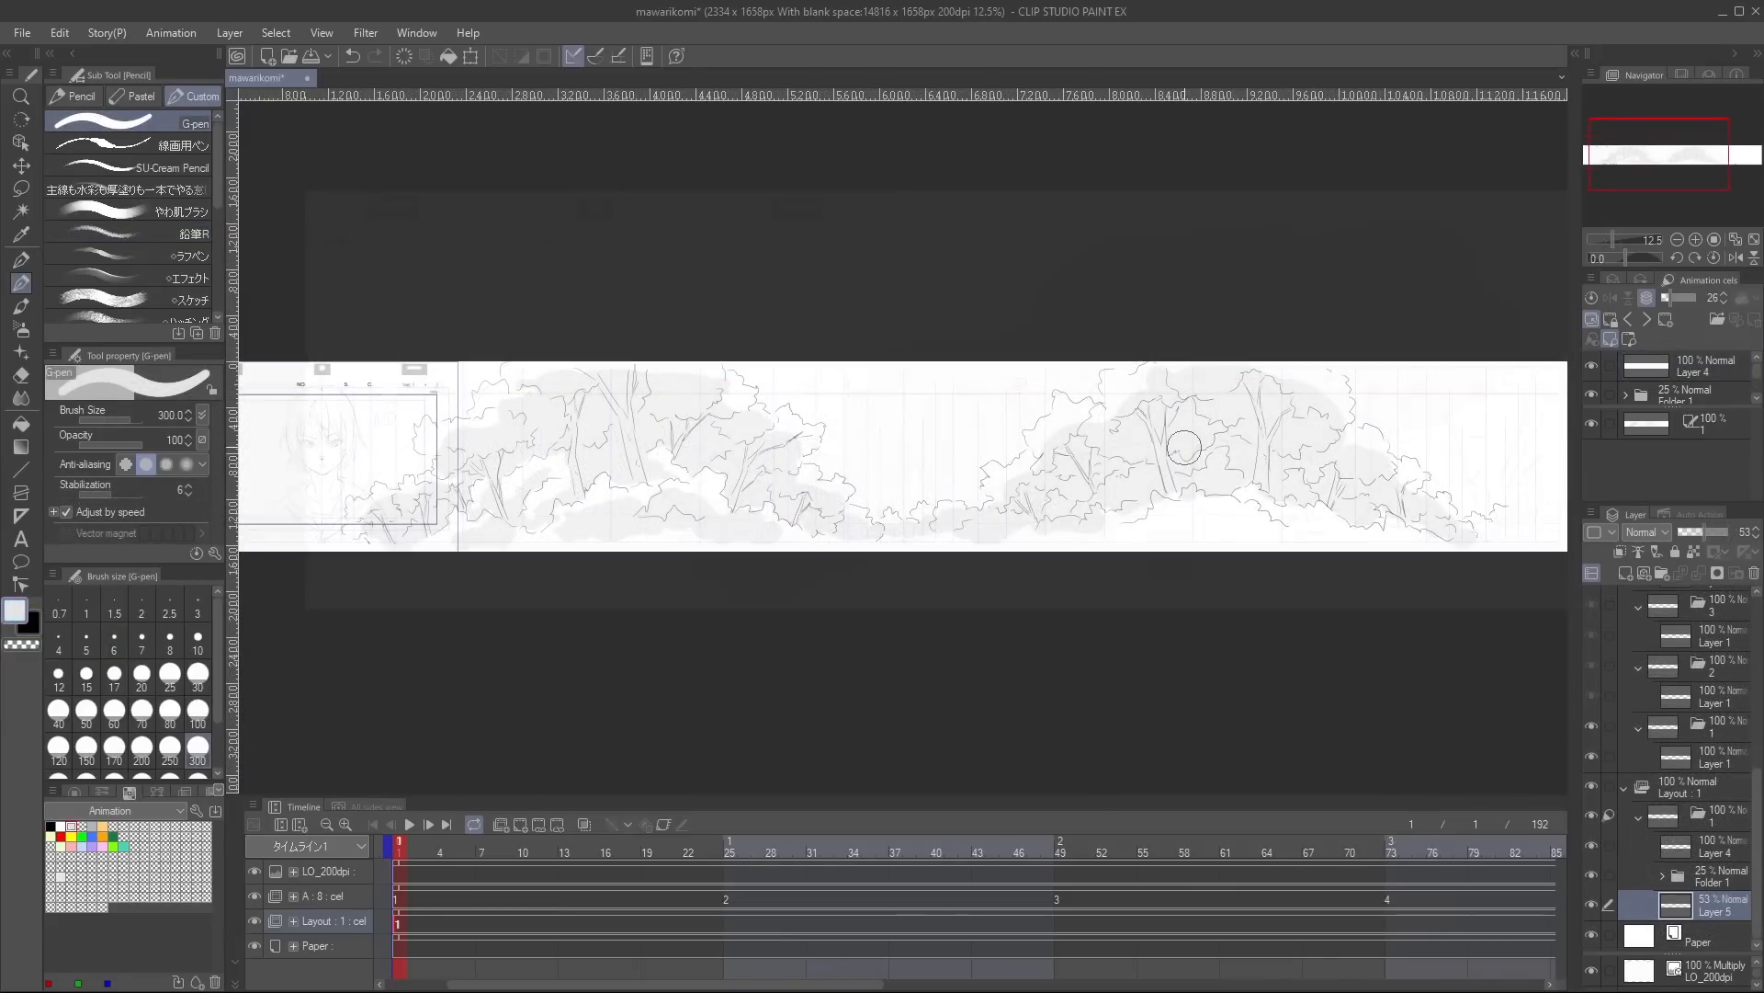
left_click_drag(1022, 538, 1227, 523)
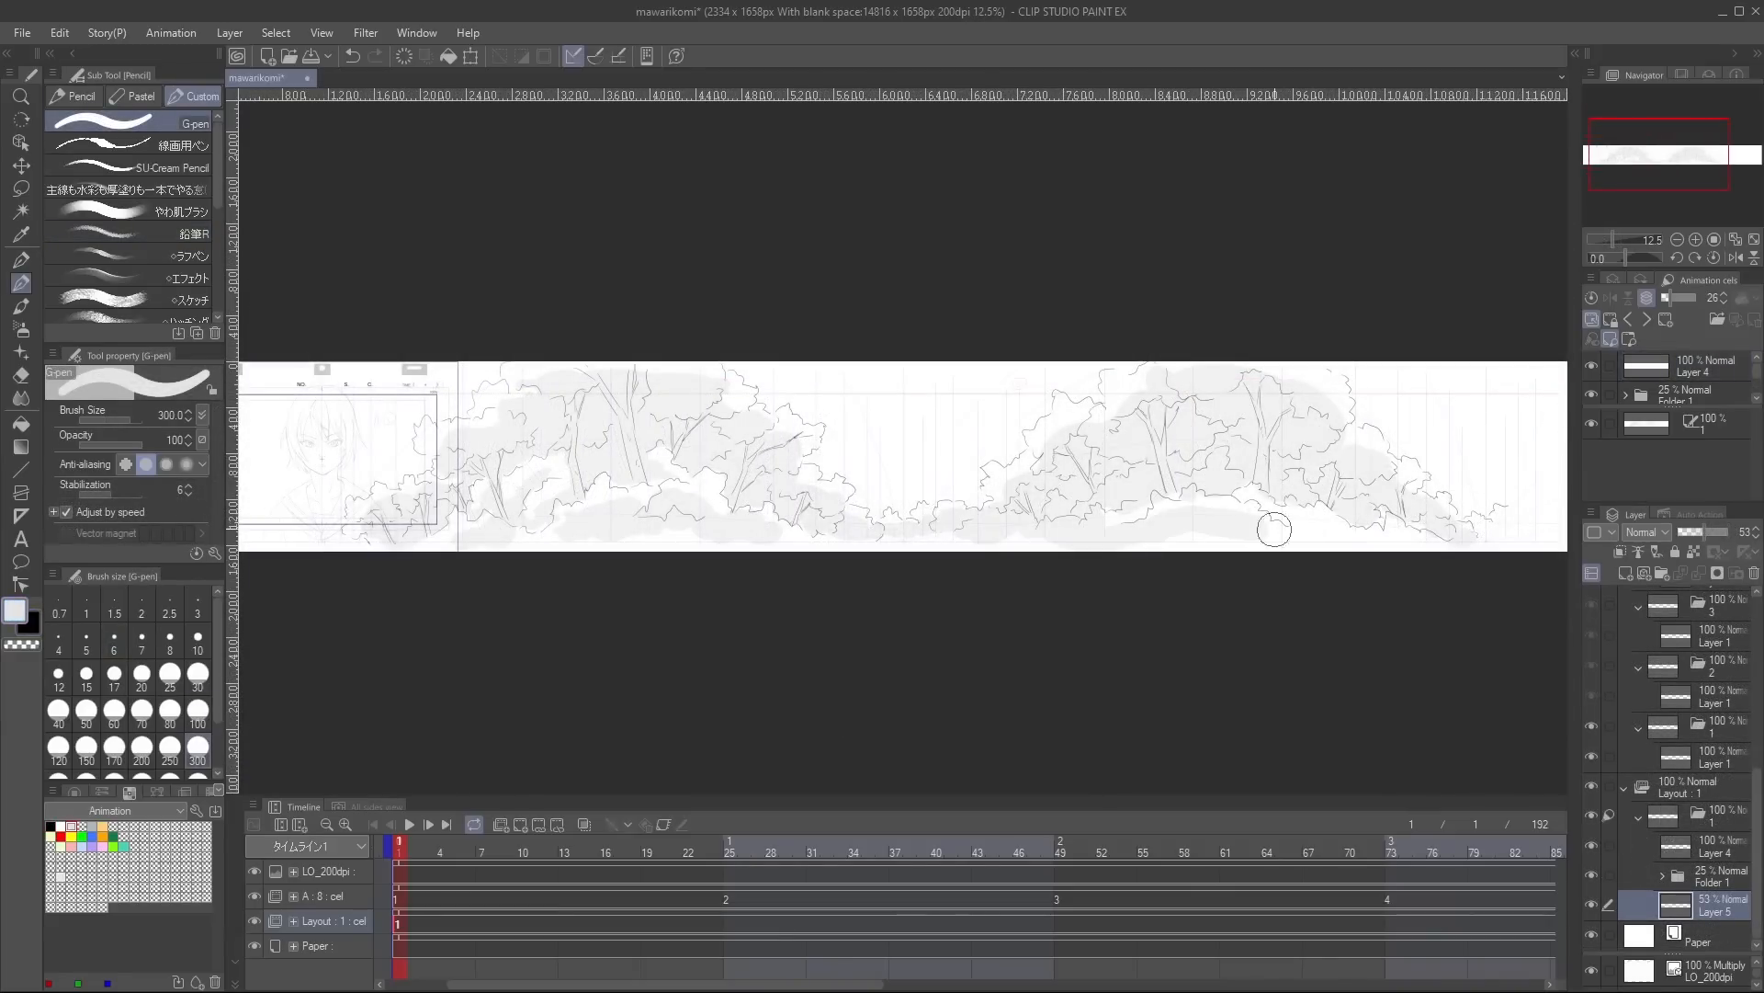
left_click_drag(1467, 501, 1271, 471)
scroll(716, 452, "up", 2)
key("e")
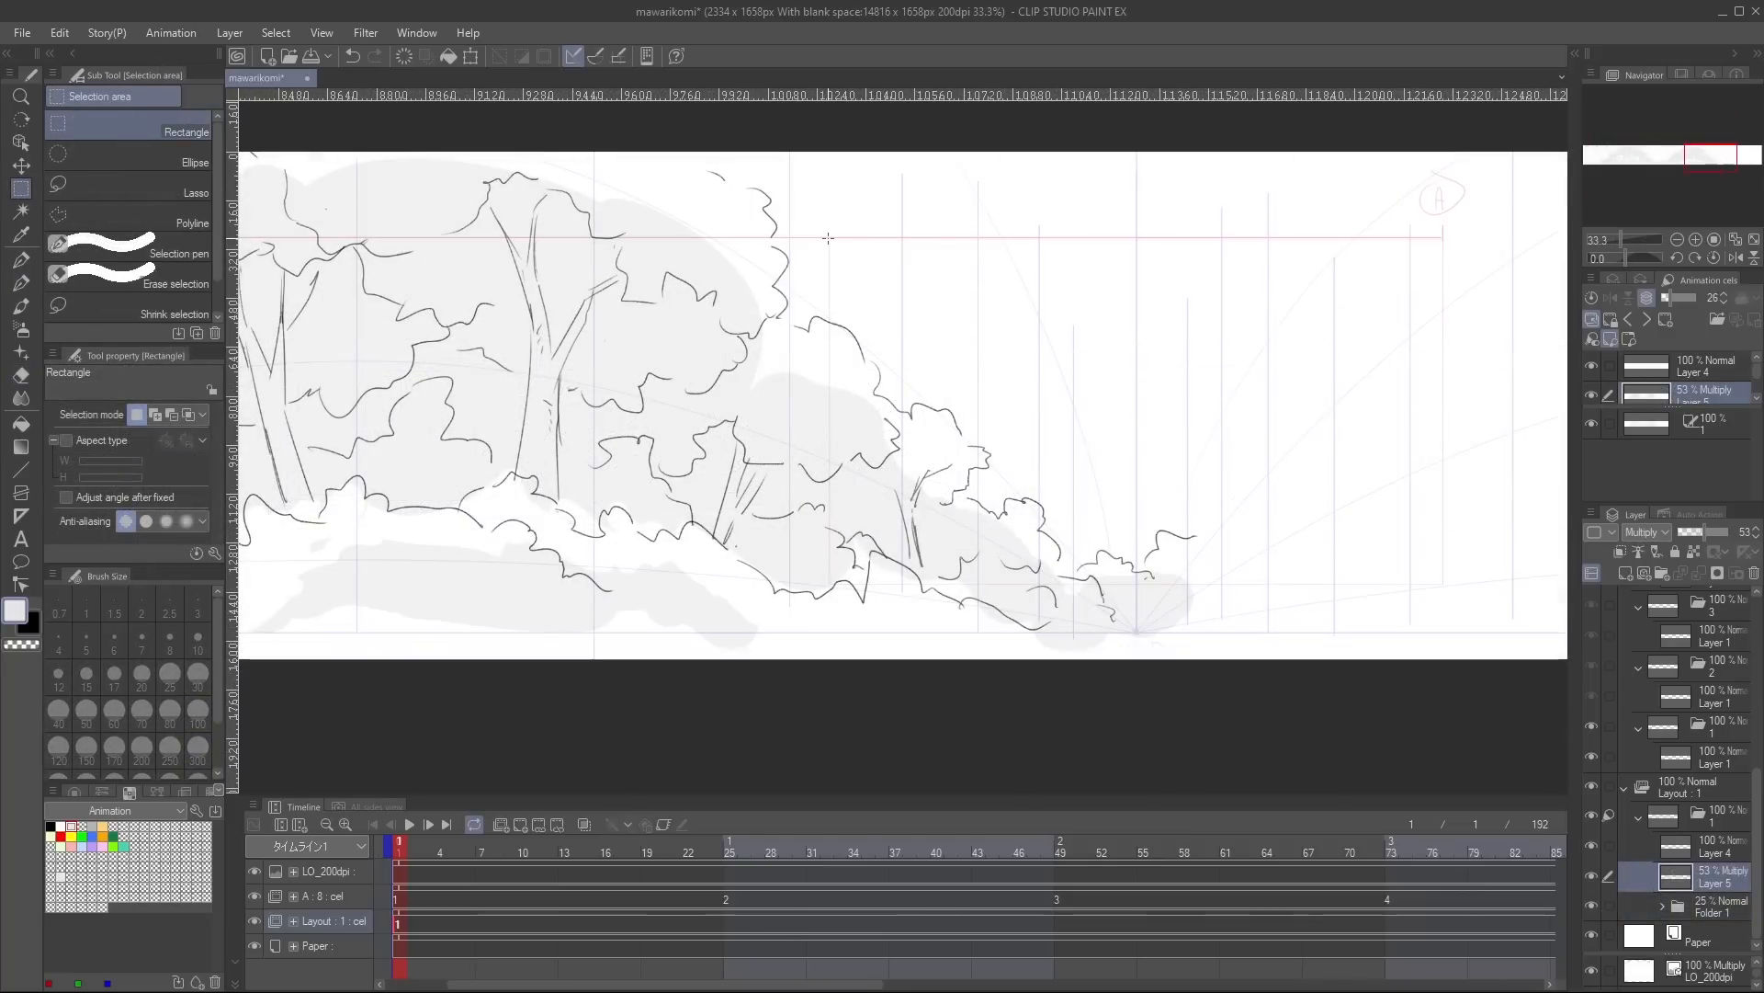
Select the left half of the last Ⓐ frame and duplicate its foliage lines and shading from Layers 4 and 5.
left_click_drag(1170, 586, 1138, 586)
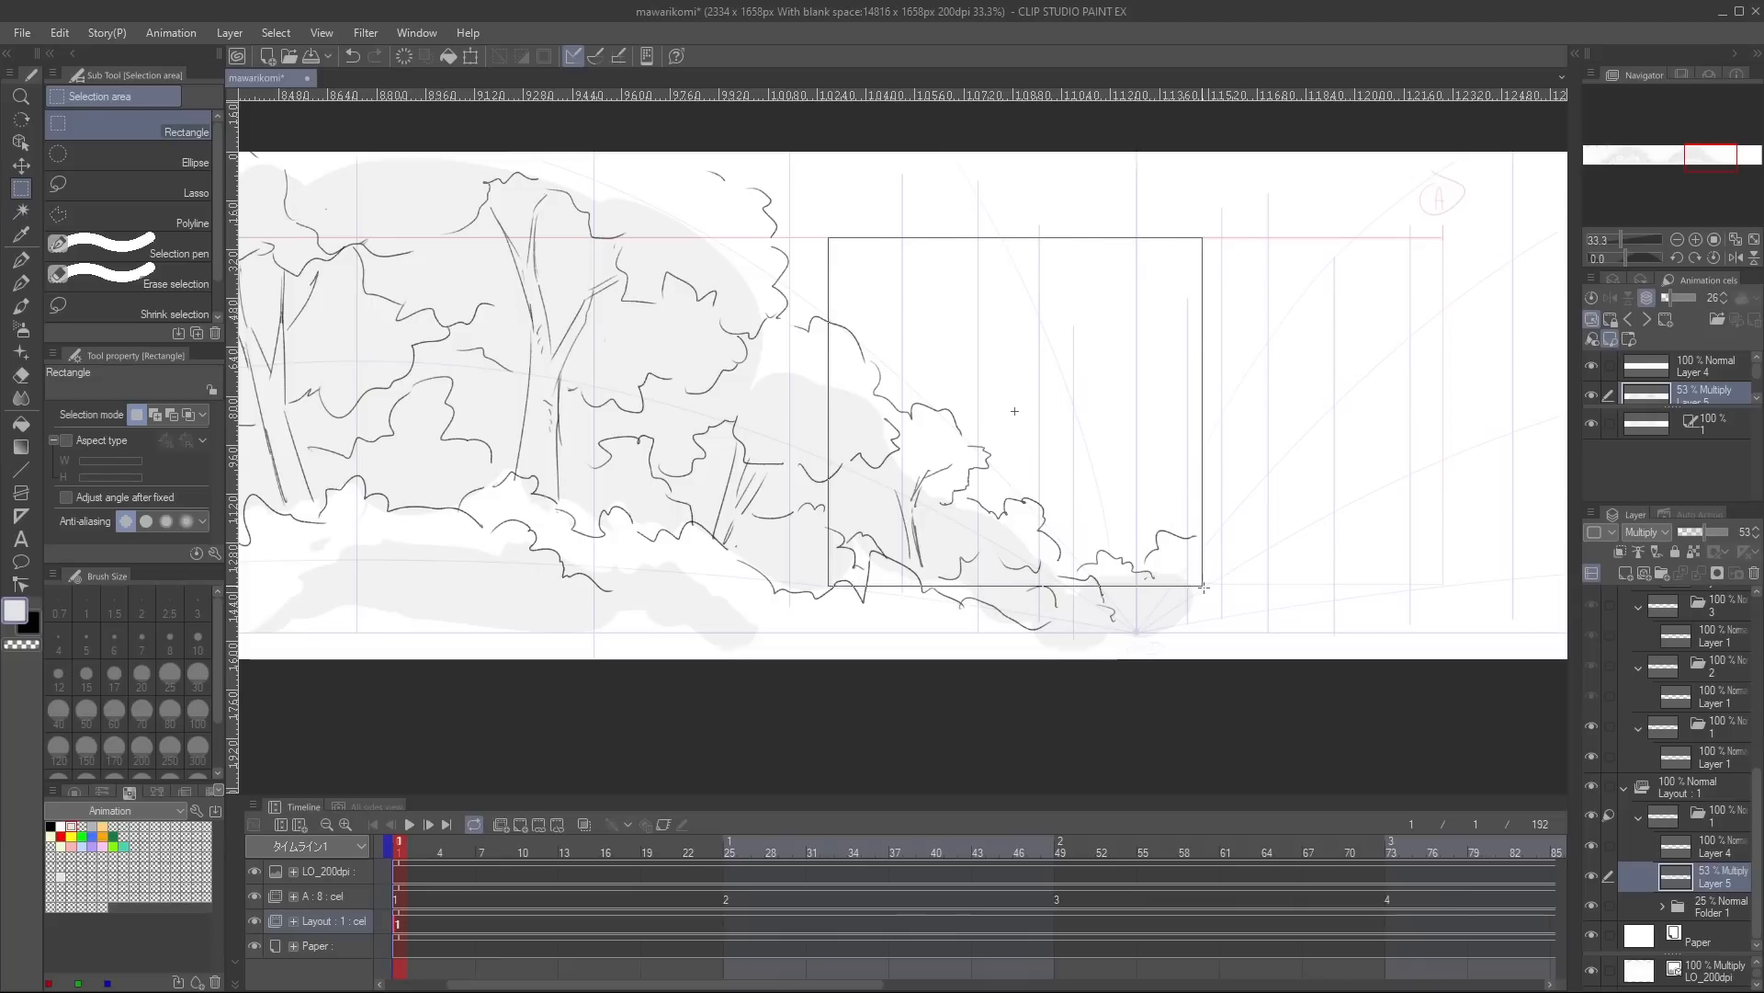
left_click_drag(1202, 585, 1203, 585)
scroll(1204, 582, "down", 1)
left_click(1705, 843, "ctrl")
key("ctrl+c")
key("ctrl+v")
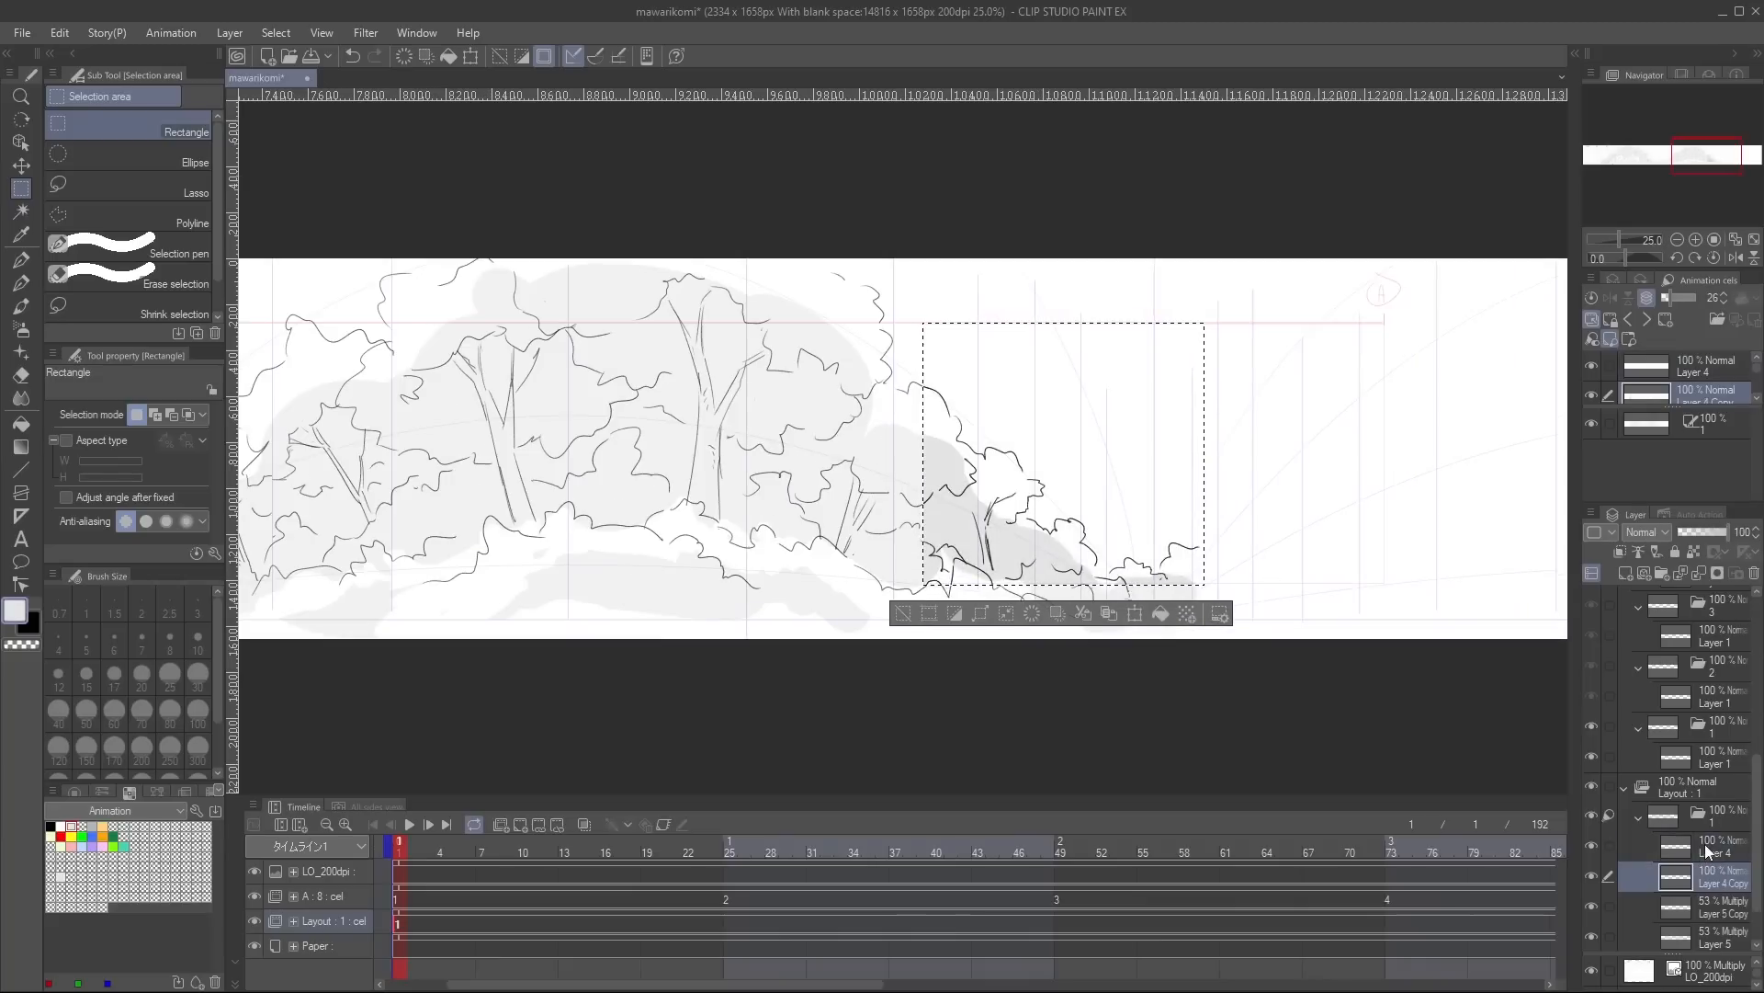
Move both foliage copies to the start of the canvas so they fill the left half of the first frame.
left_click(1706, 844, "ctrl")
key("ctrl+t")
left_click_drag(1185, 565, 687, 565)
key("Return")
scroll(689, 561, "down", 2)
left_click(1724, 907, "ctrl")
scroll(906, 514, "up", 2)
key("ctrl+t")
left_click_drag(1368, 562, 414, 563)
scroll(417, 565, "up", 3)
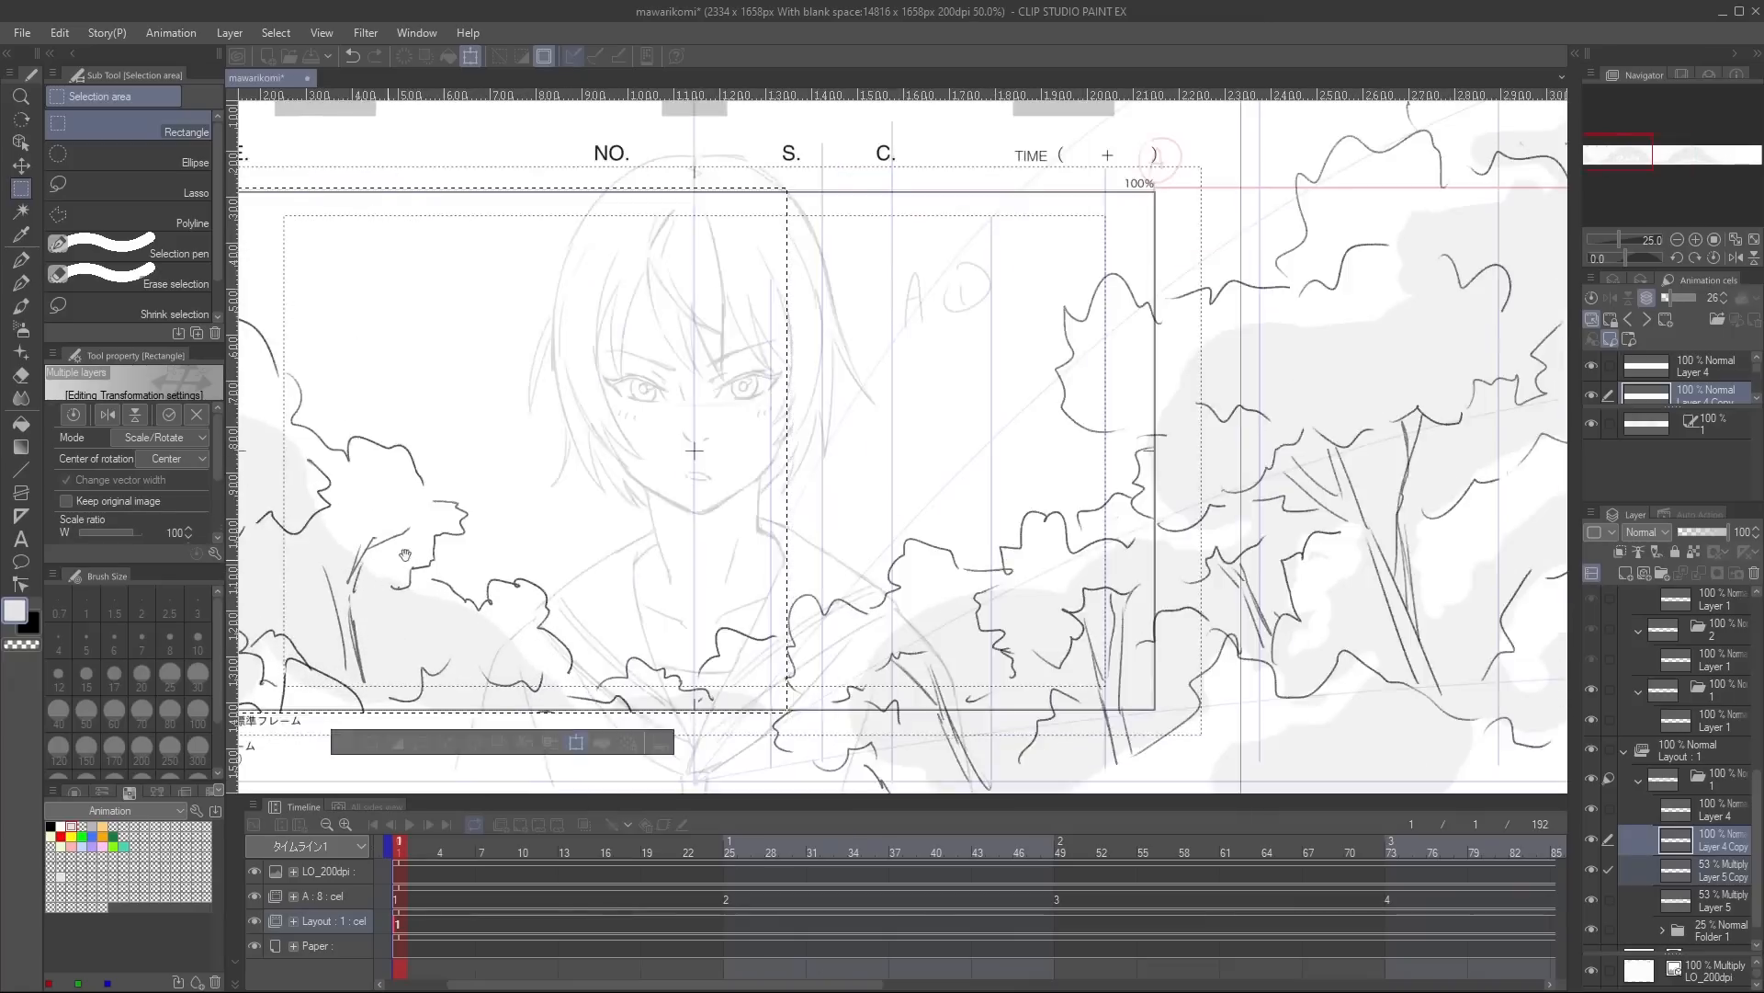
key("Return")
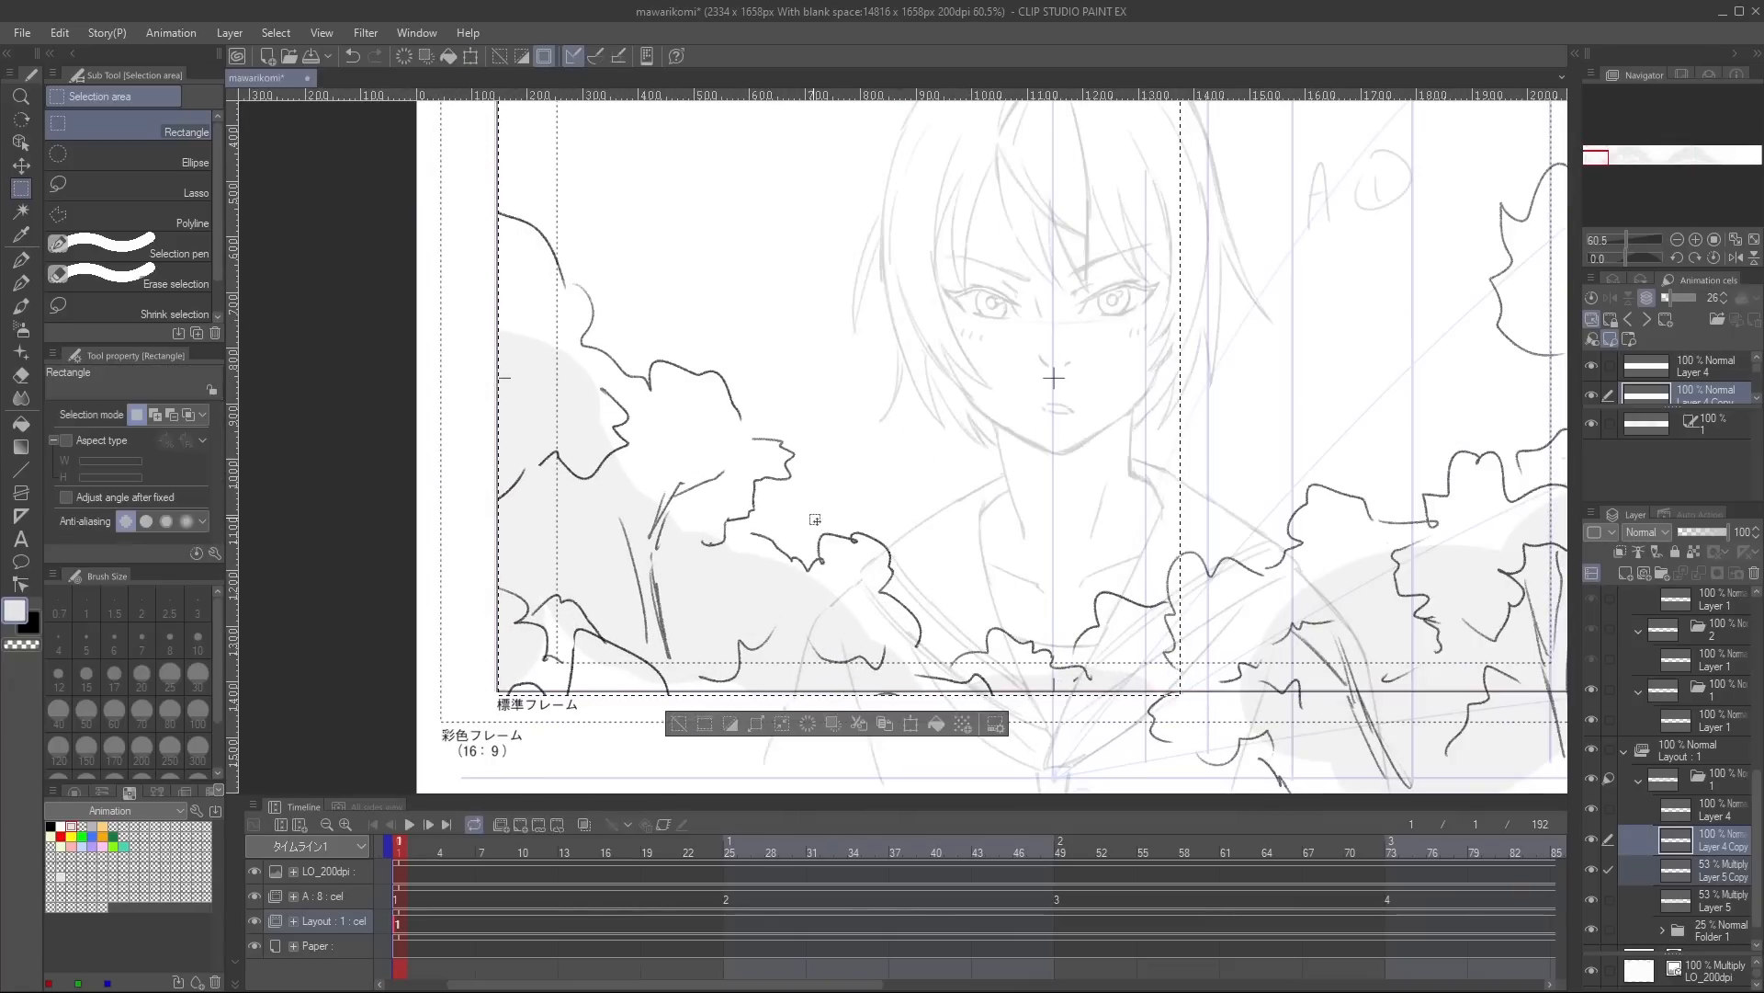
Copy the foliage lines and shading in the first frame's right half and move them to the last Ⓐ frame's right half.
scroll(818, 524, "down", 2)
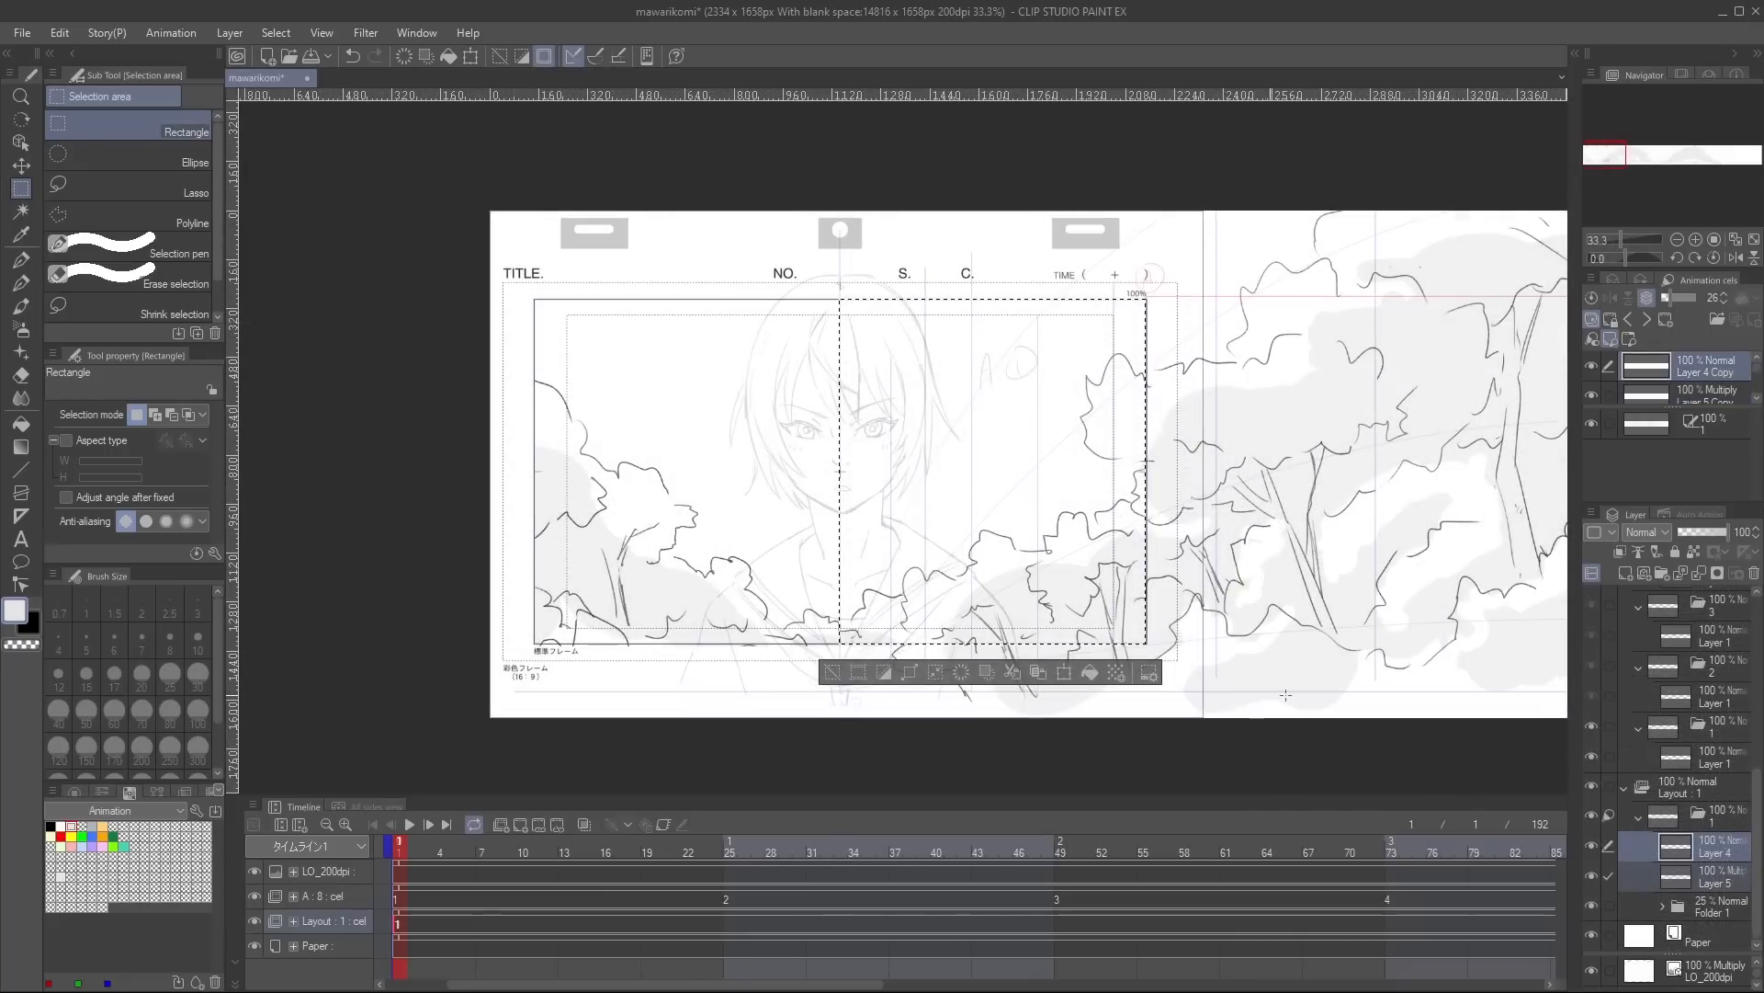
key("ctrl+c")
key("ctrl+v")
left_click(1677, 878, "shift")
key("ctrl+t")
scroll(1360, 568, "down", 2)
left_click_drag(1037, 568, 1219, 484)
scroll(1416, 466, "up", 3)
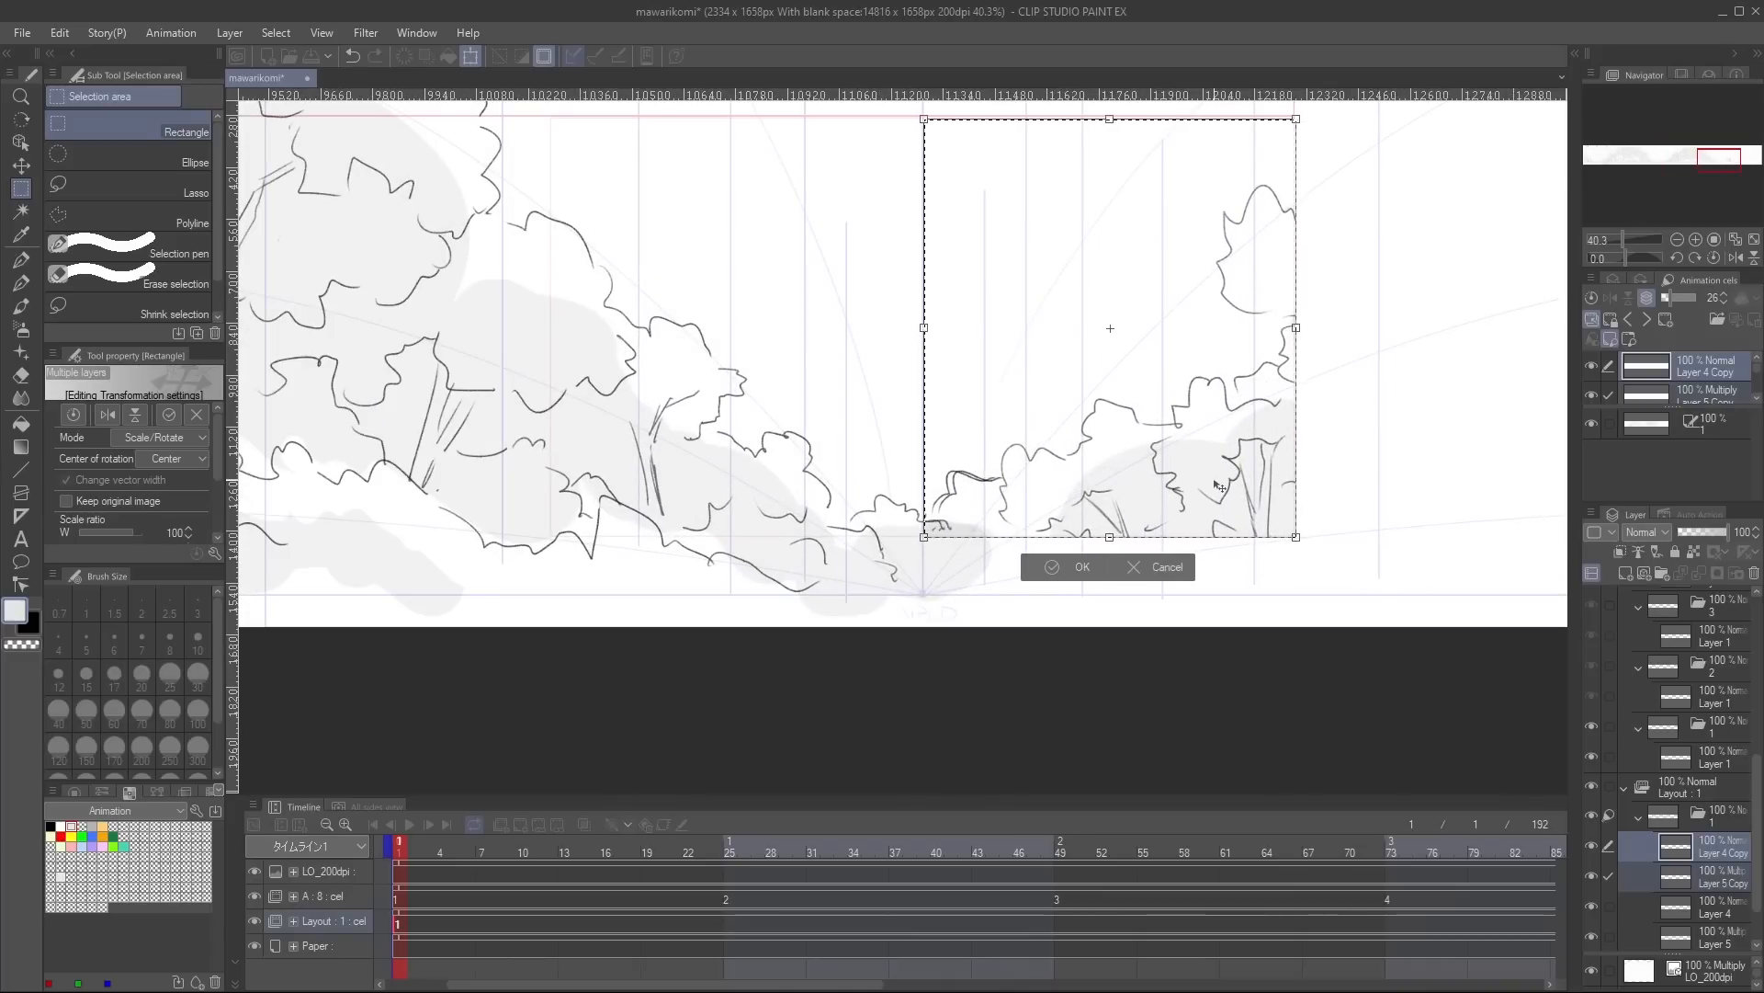
Nudge the copied foliage slightly left to line it up with the existing bushes and apply the transformation.
key("Left")
key("Left")
key("Left")
key("Left")
key("Left")
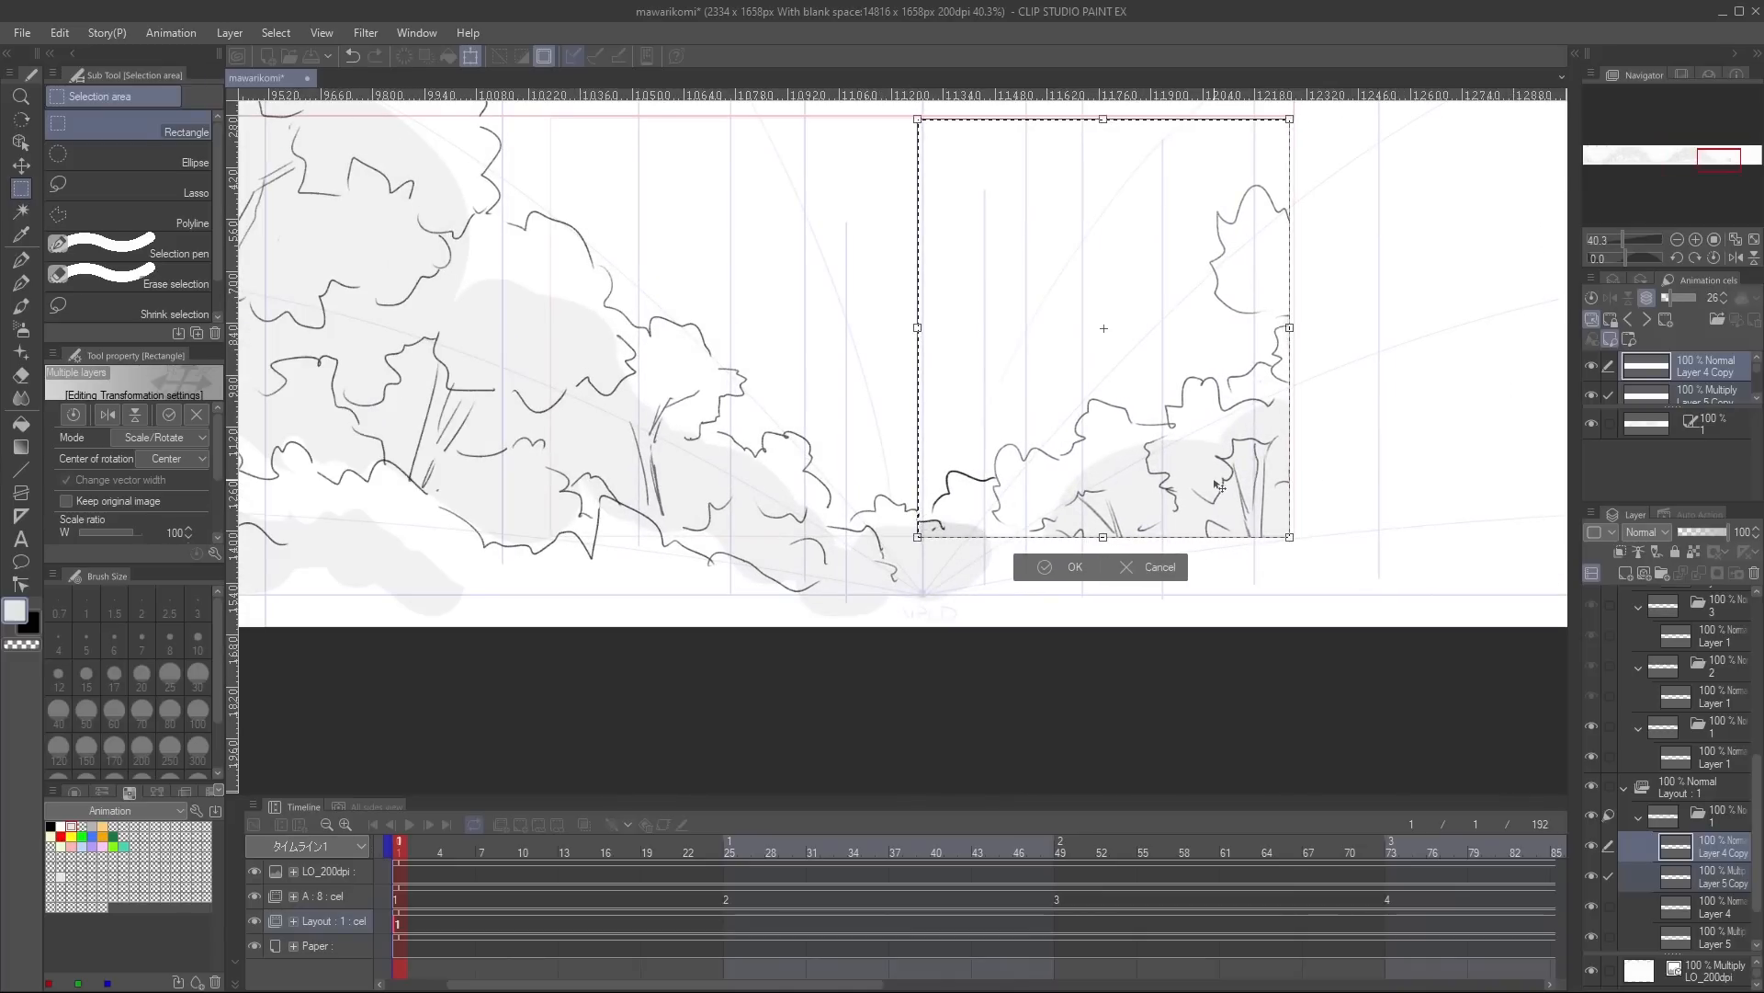
key("Return")
scroll(1157, 424, "down", 5)
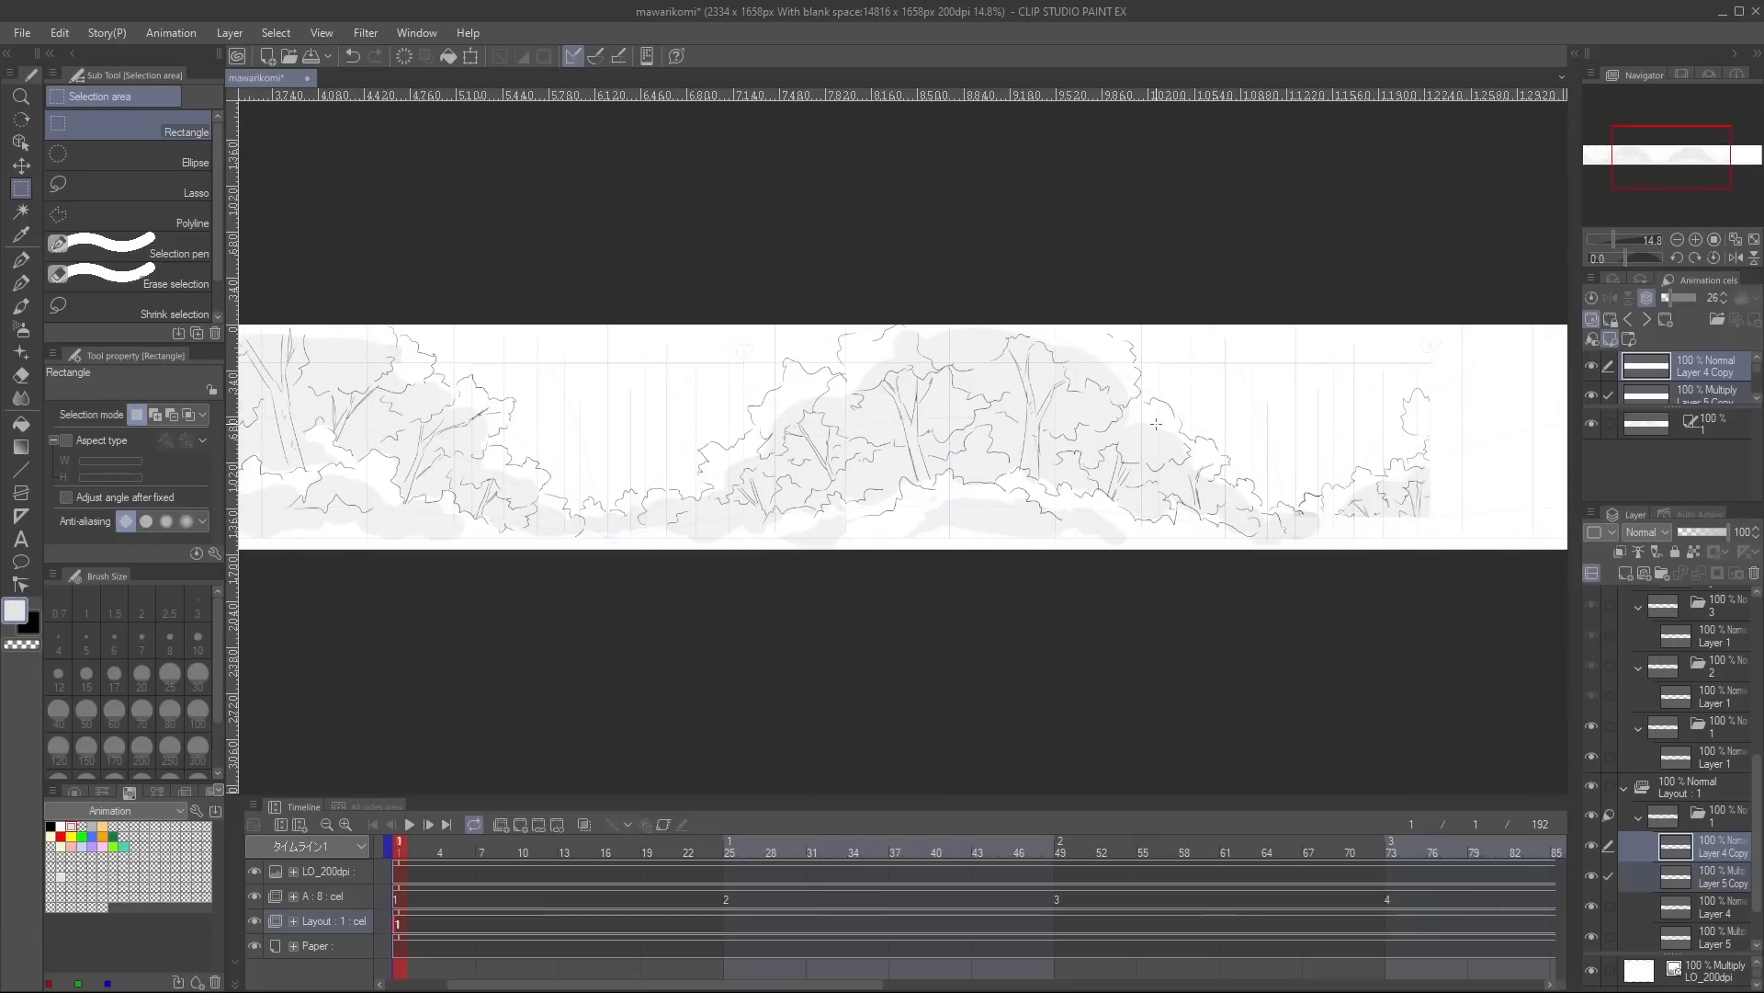
Merge the copied foliage lines and shading back into Layer 4 and Layer 5.
left_click_drag(1115, 461, 1229, 477)
left_click(1706, 885)
left_click_drag(1705, 888, 1706, 920)
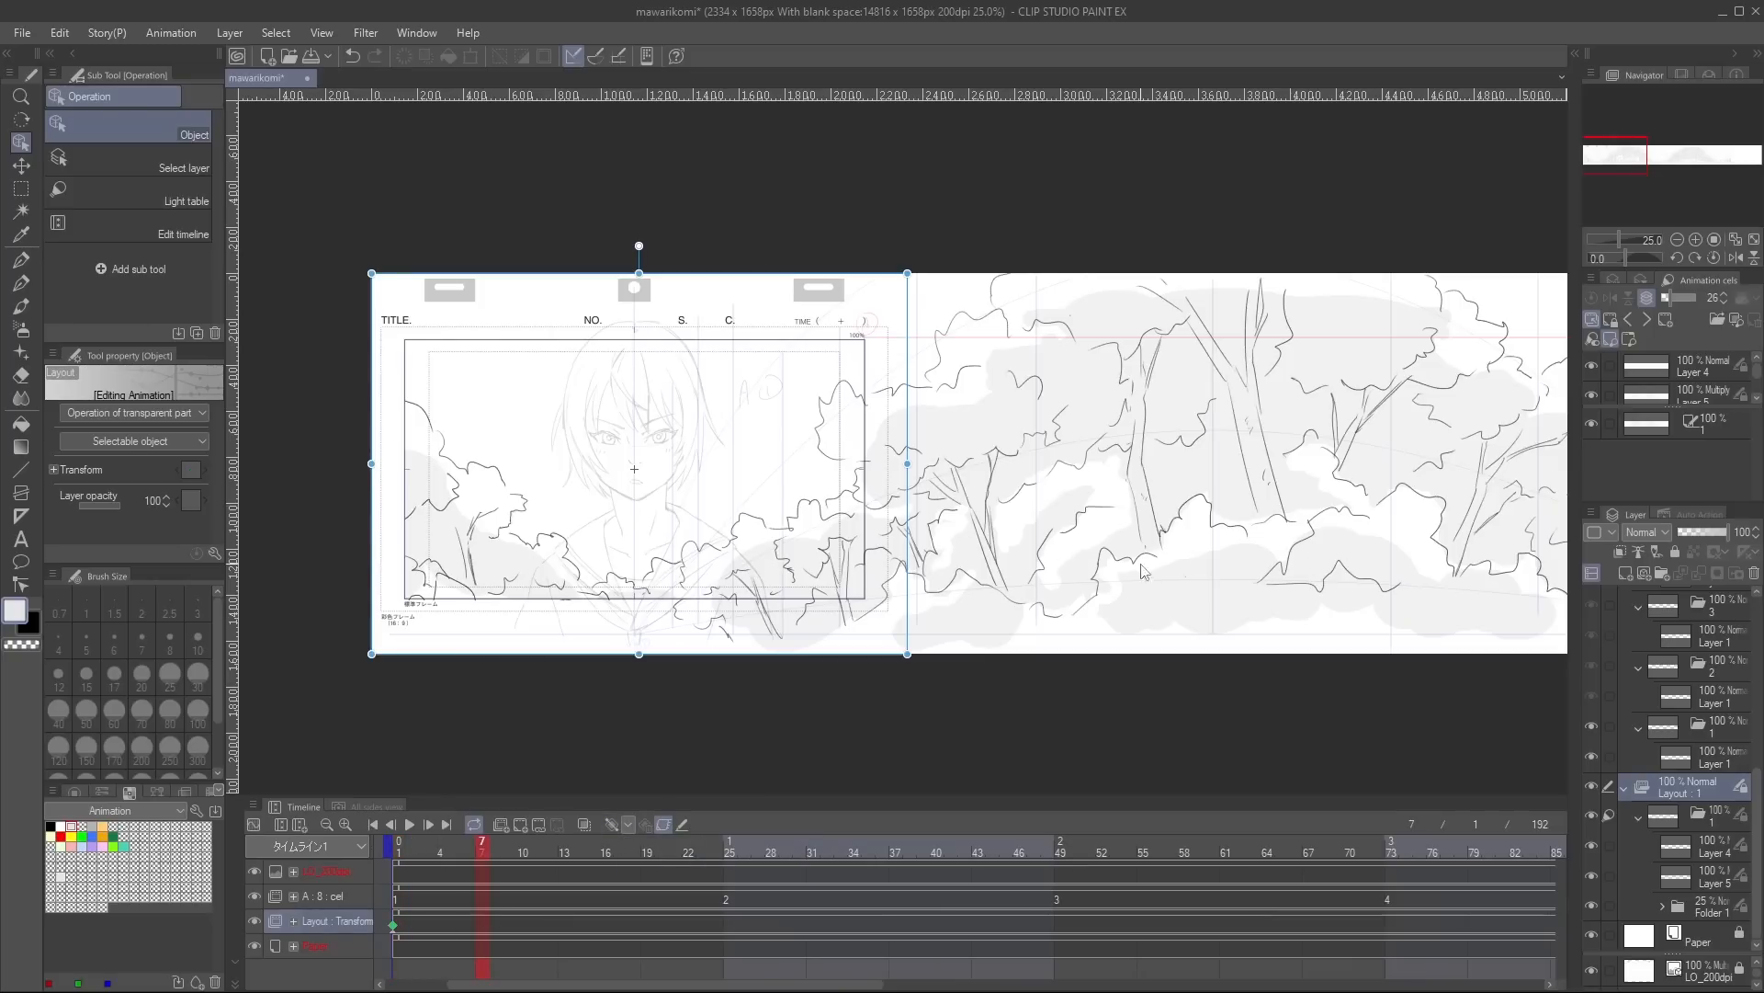
Slide the Layout folder left at frame 7 until the last Ⓐ frame meets the camera frame, and move that keyframe later.
left_click_drag(1244, 582, 371, 536)
left_click_drag(1296, 560, 742, 560)
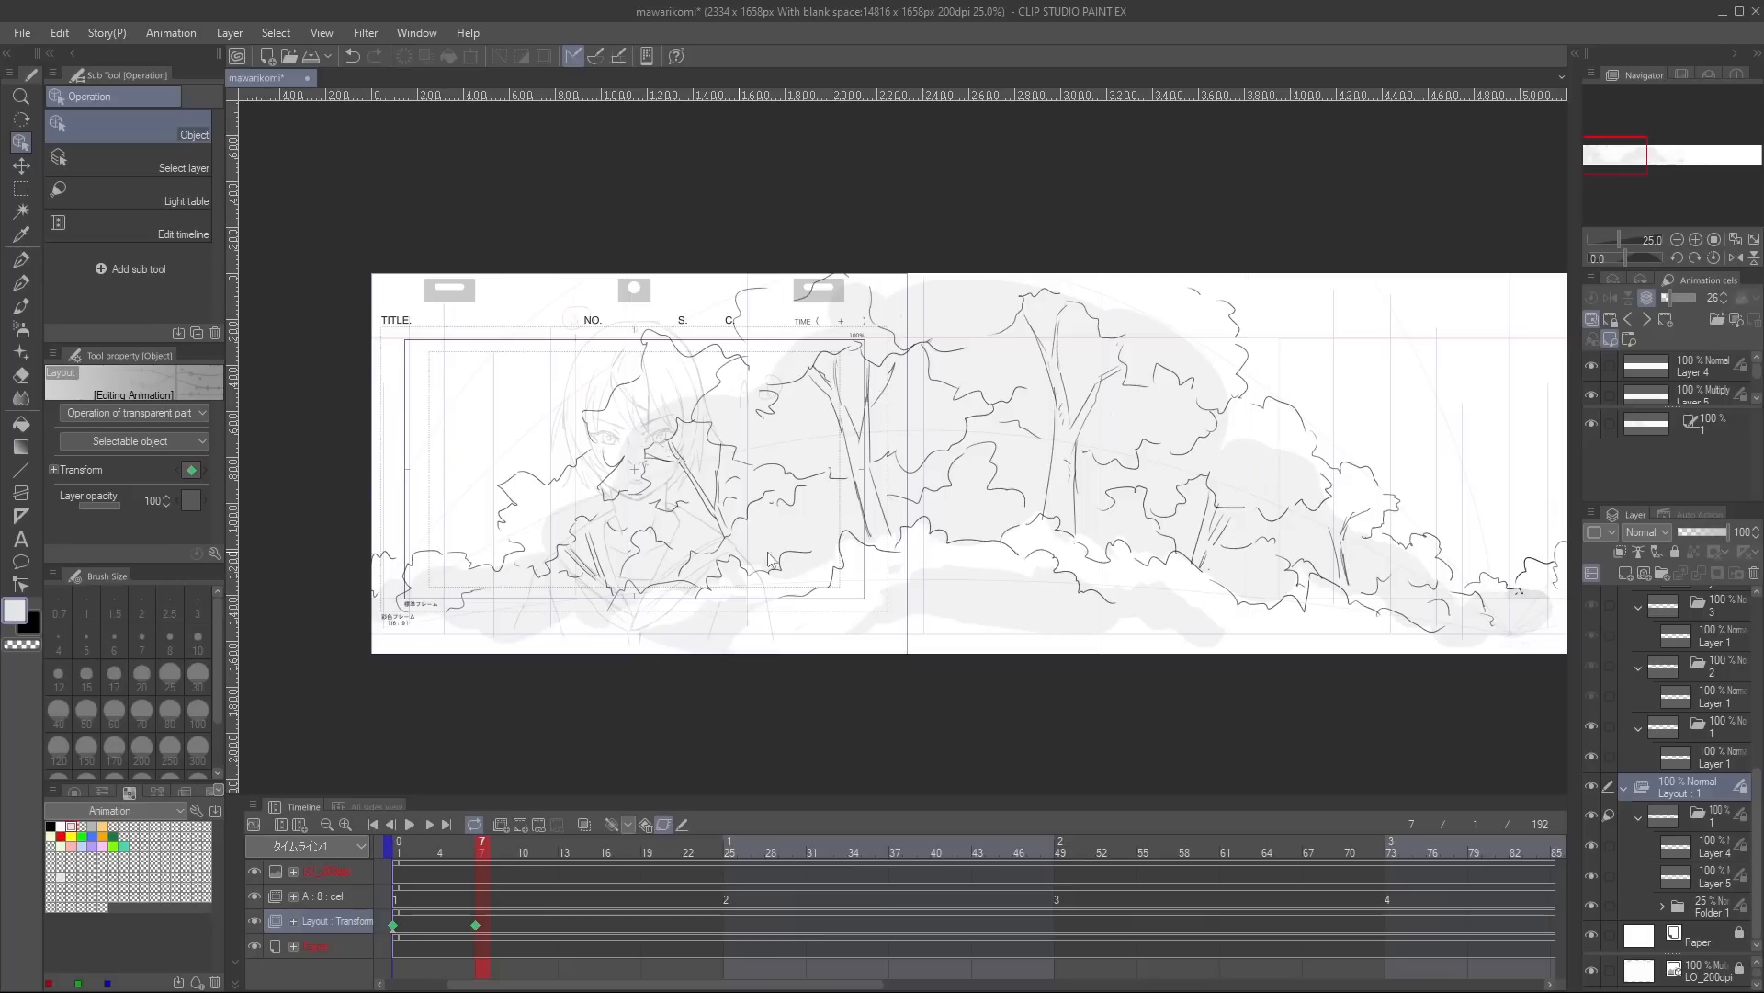
left_click_drag(1409, 579, 544, 561)
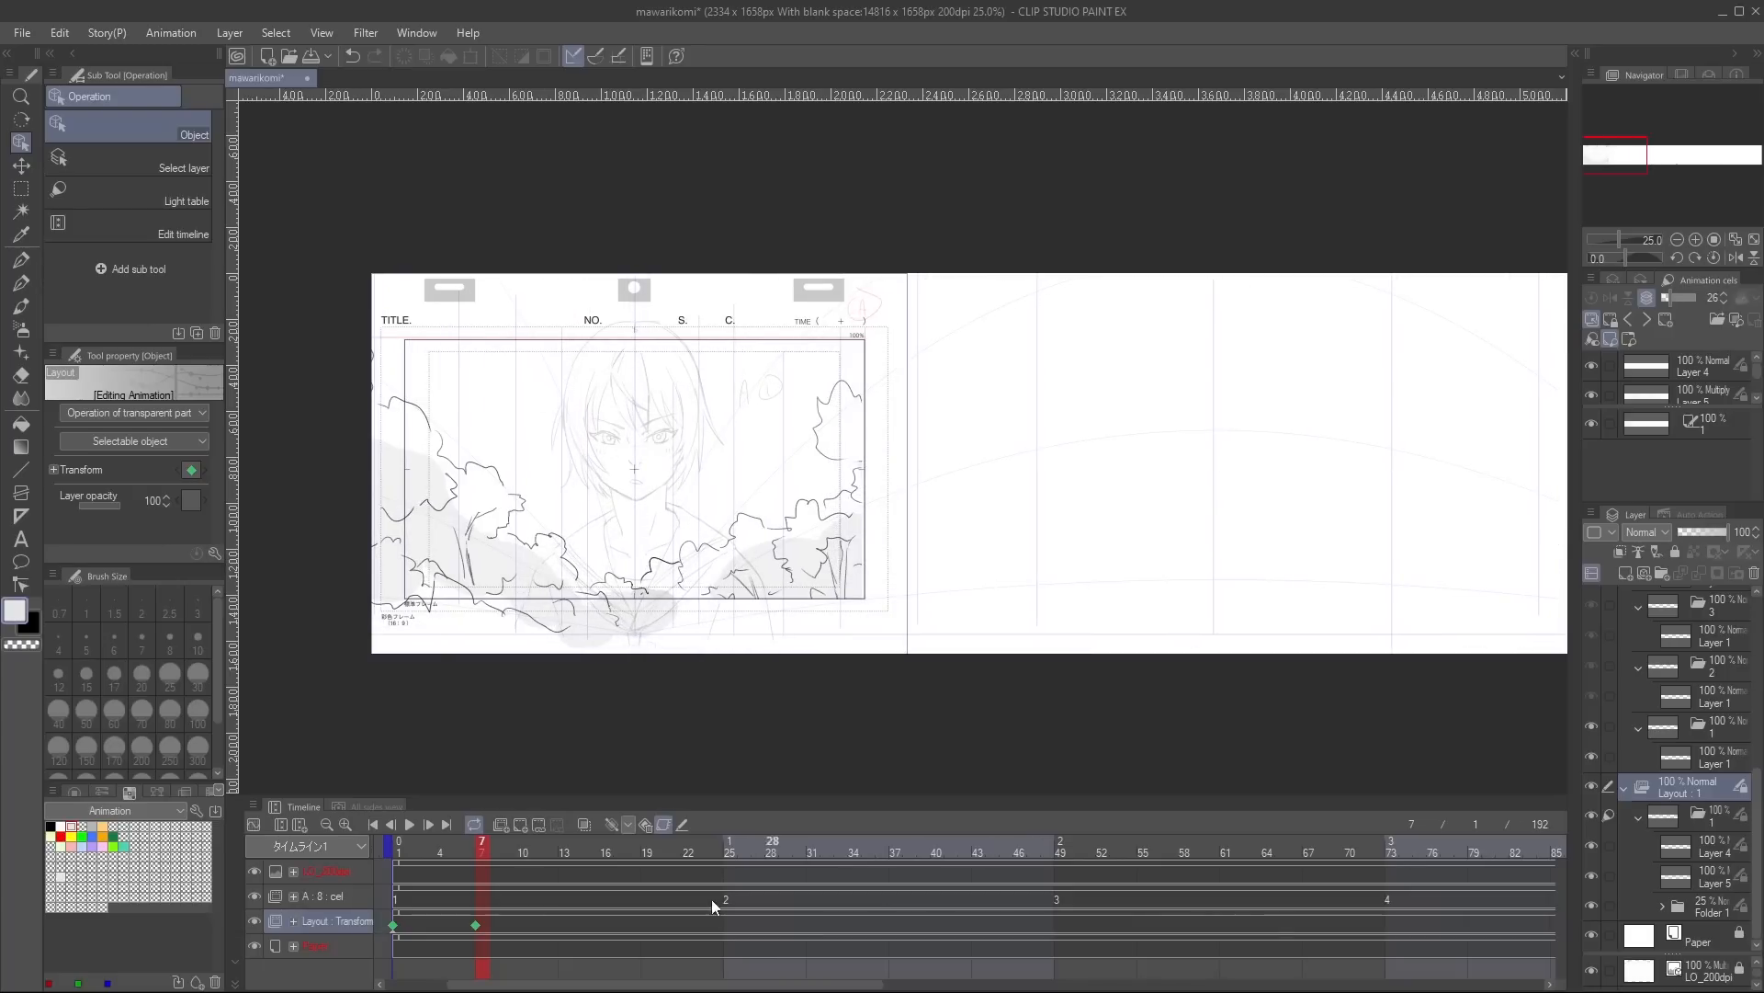
mouse_move(476, 925)
left_mouse_down()
mouse_move(1727, 963)
mouse_move(1410, 925)
left_mouse_up()
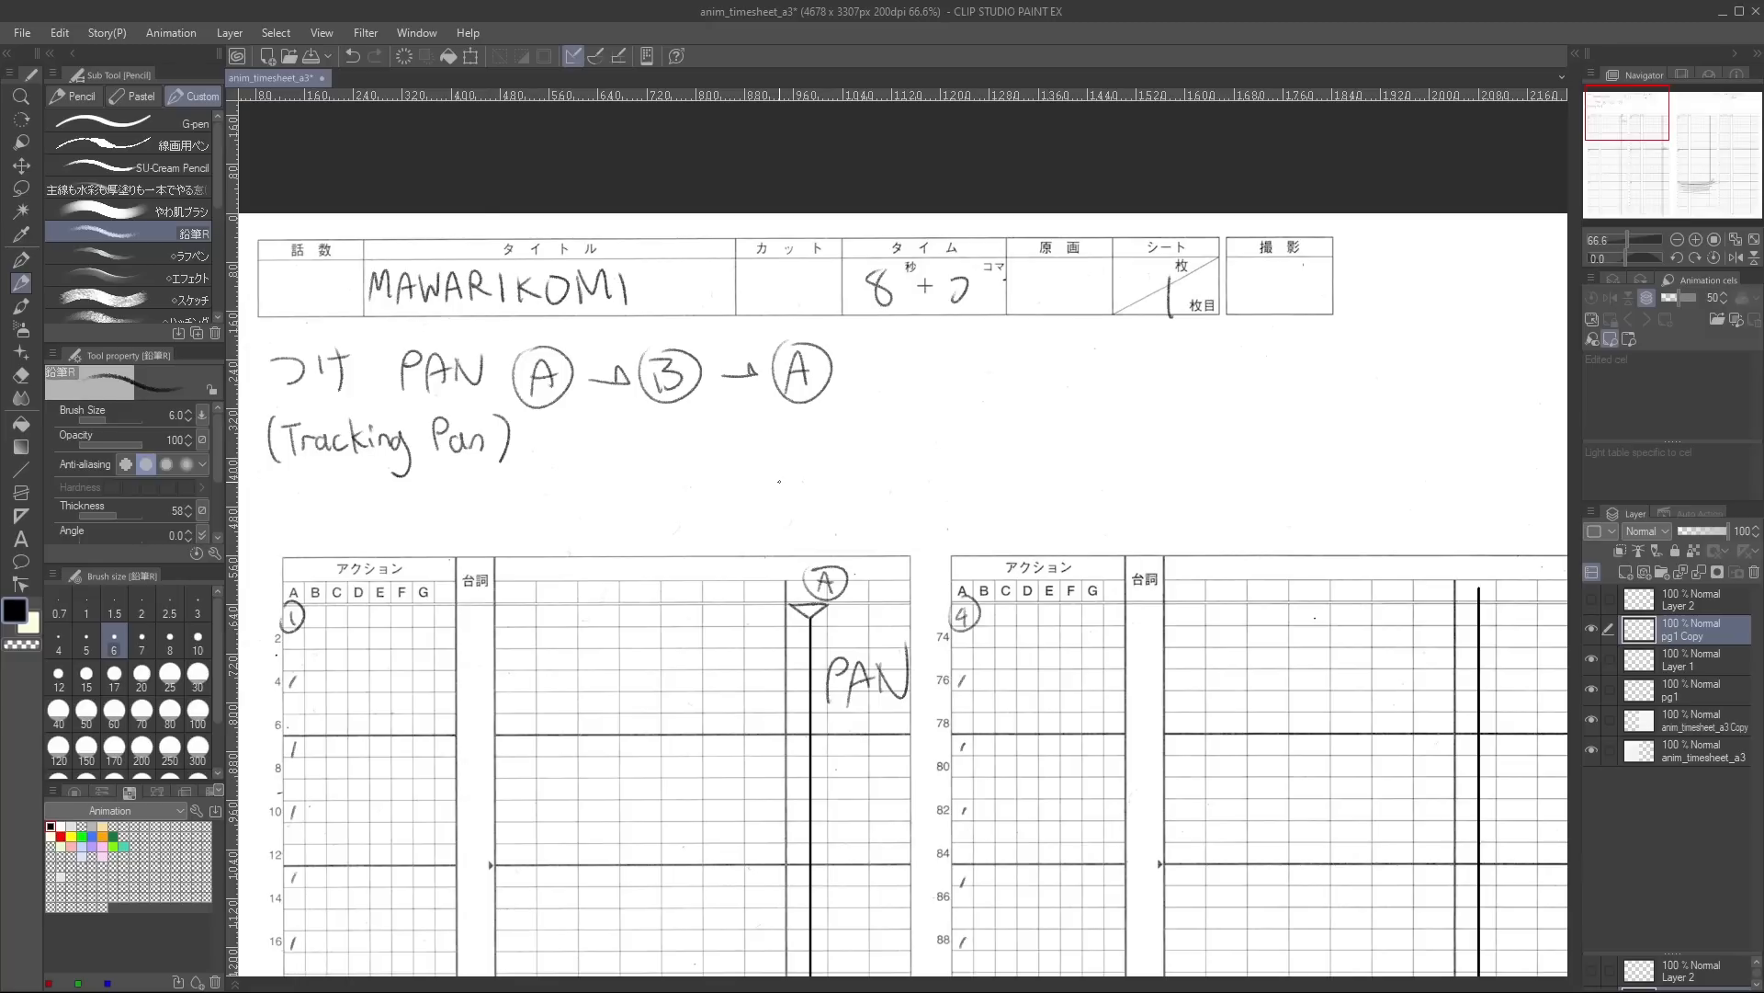
Examine the timesheet's Ⓐ to Ⓑ to Ⓐ tracking pan instruction and the PAN line running down its columns.
scroll(779, 481, "down", 2)
mouse_move(957, 788)
left_mouse_down()
mouse_move(860, 471)
mouse_move(814, 508)
left_mouse_up()
scroll(860, 470, "down", 2)
left_click_drag(1093, 502, 939, 518)
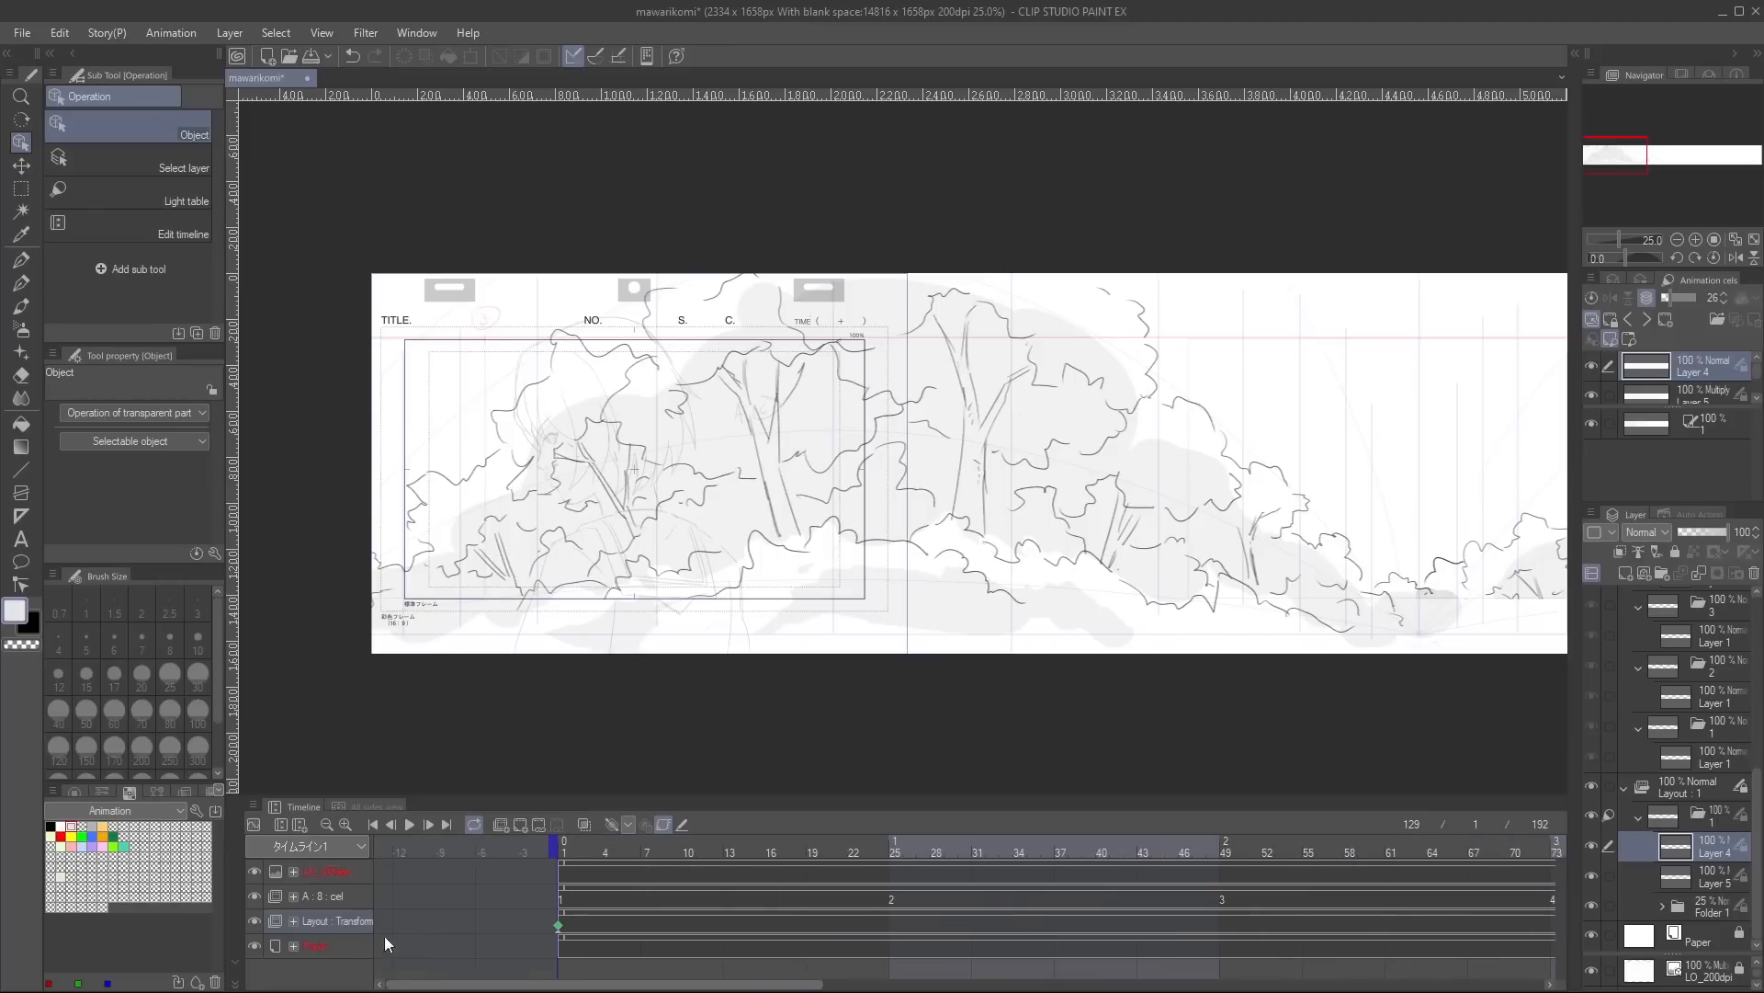
Return to frame 1 of the wrap-around animation and lower the Layout folder's opacity to 20%.
left_click(569, 916)
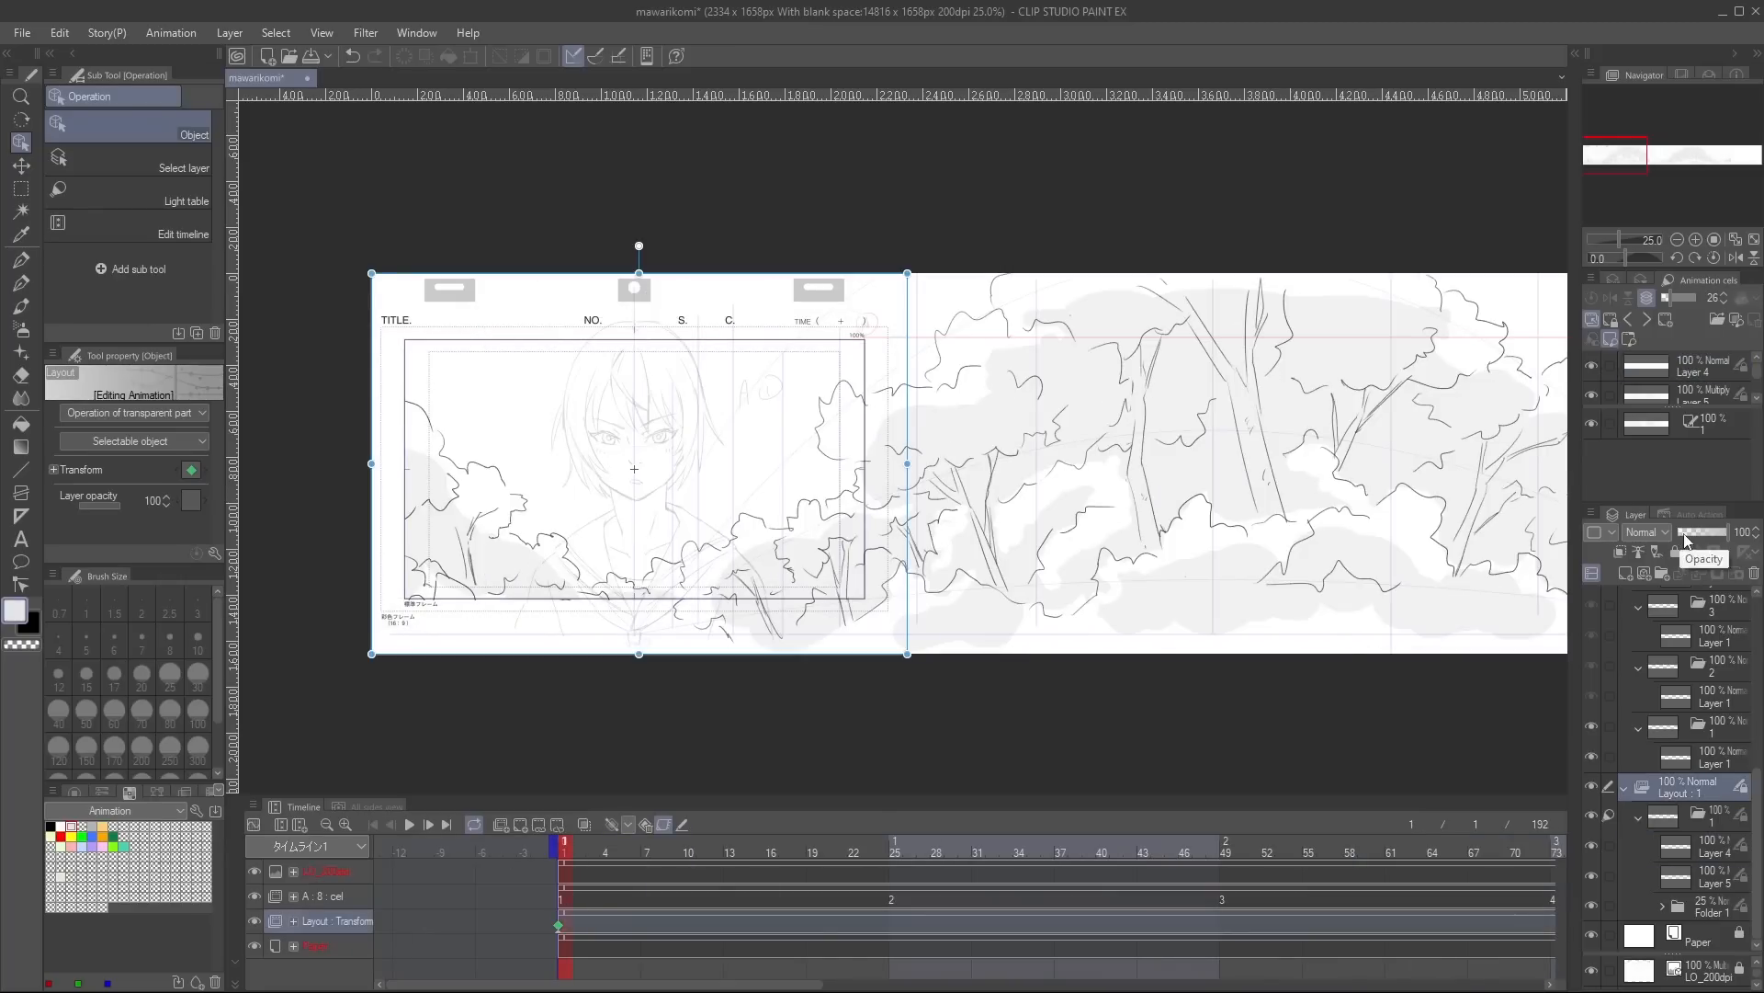
left_click(1689, 533)
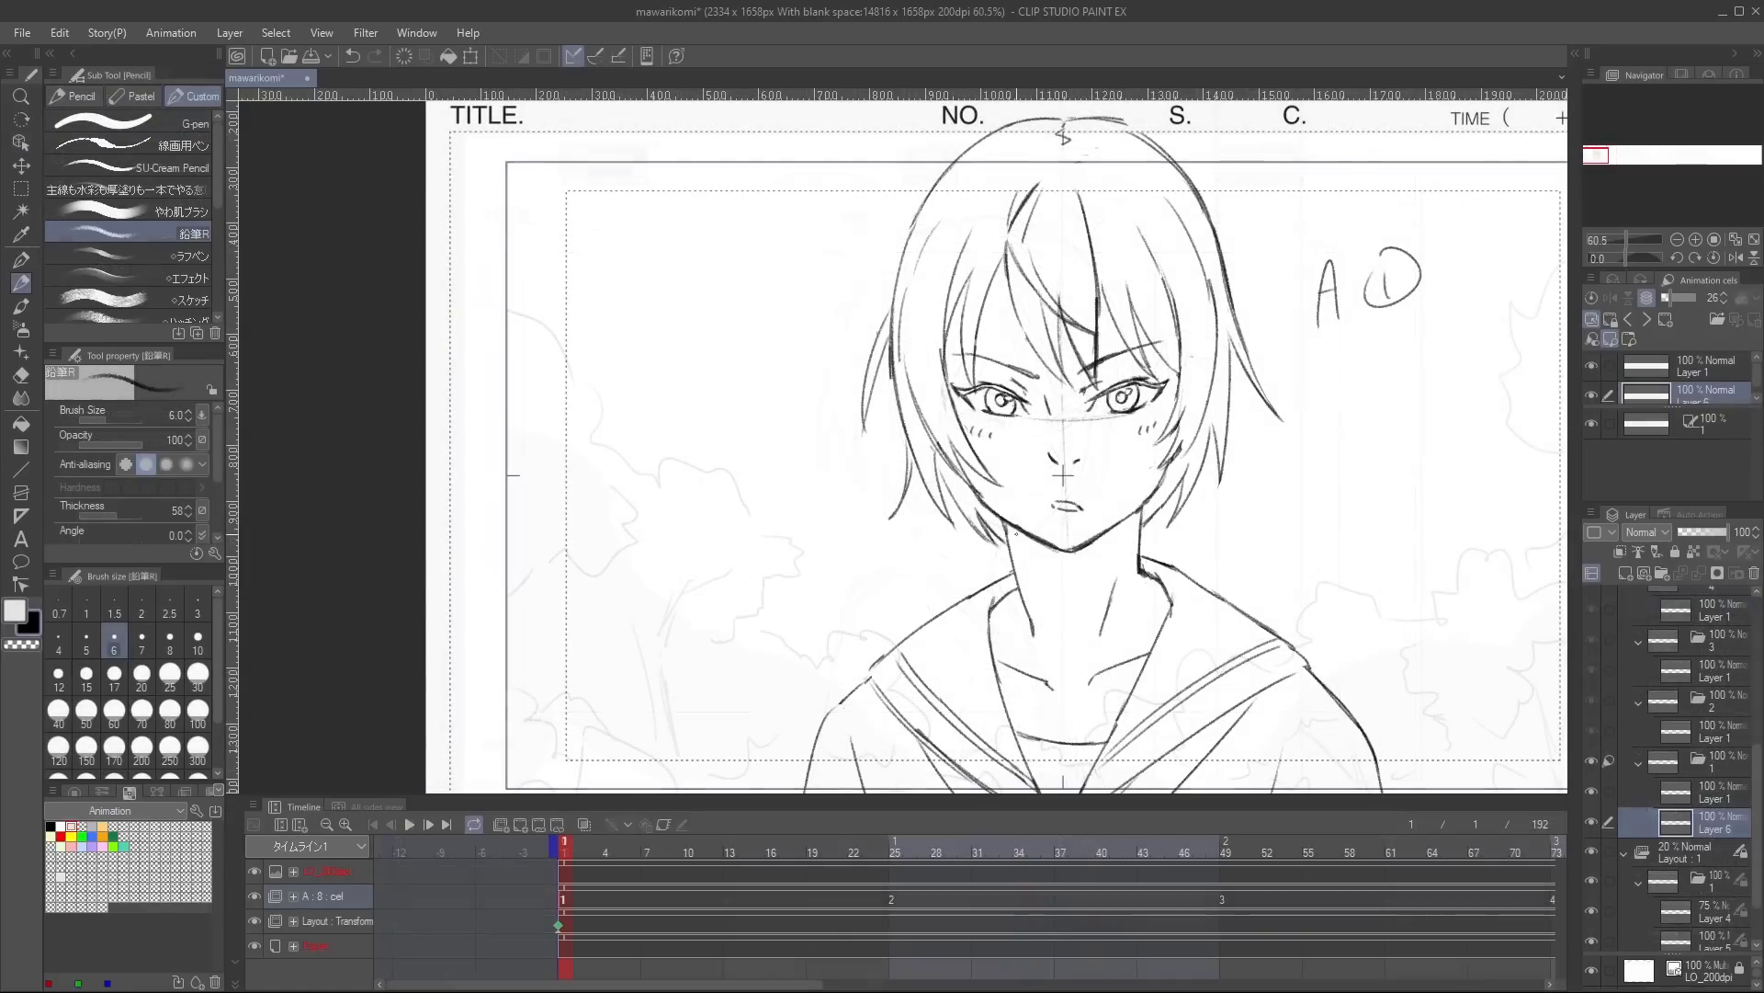
Draw red lines along the eyes and blue shadow outlines on Layer 6 of key drawing A①, undoing stray strokes.
scroll(1127, 423, "up", 3)
left_click_drag(1139, 375, 1335, 446)
left_click_drag(956, 467, 1049, 469)
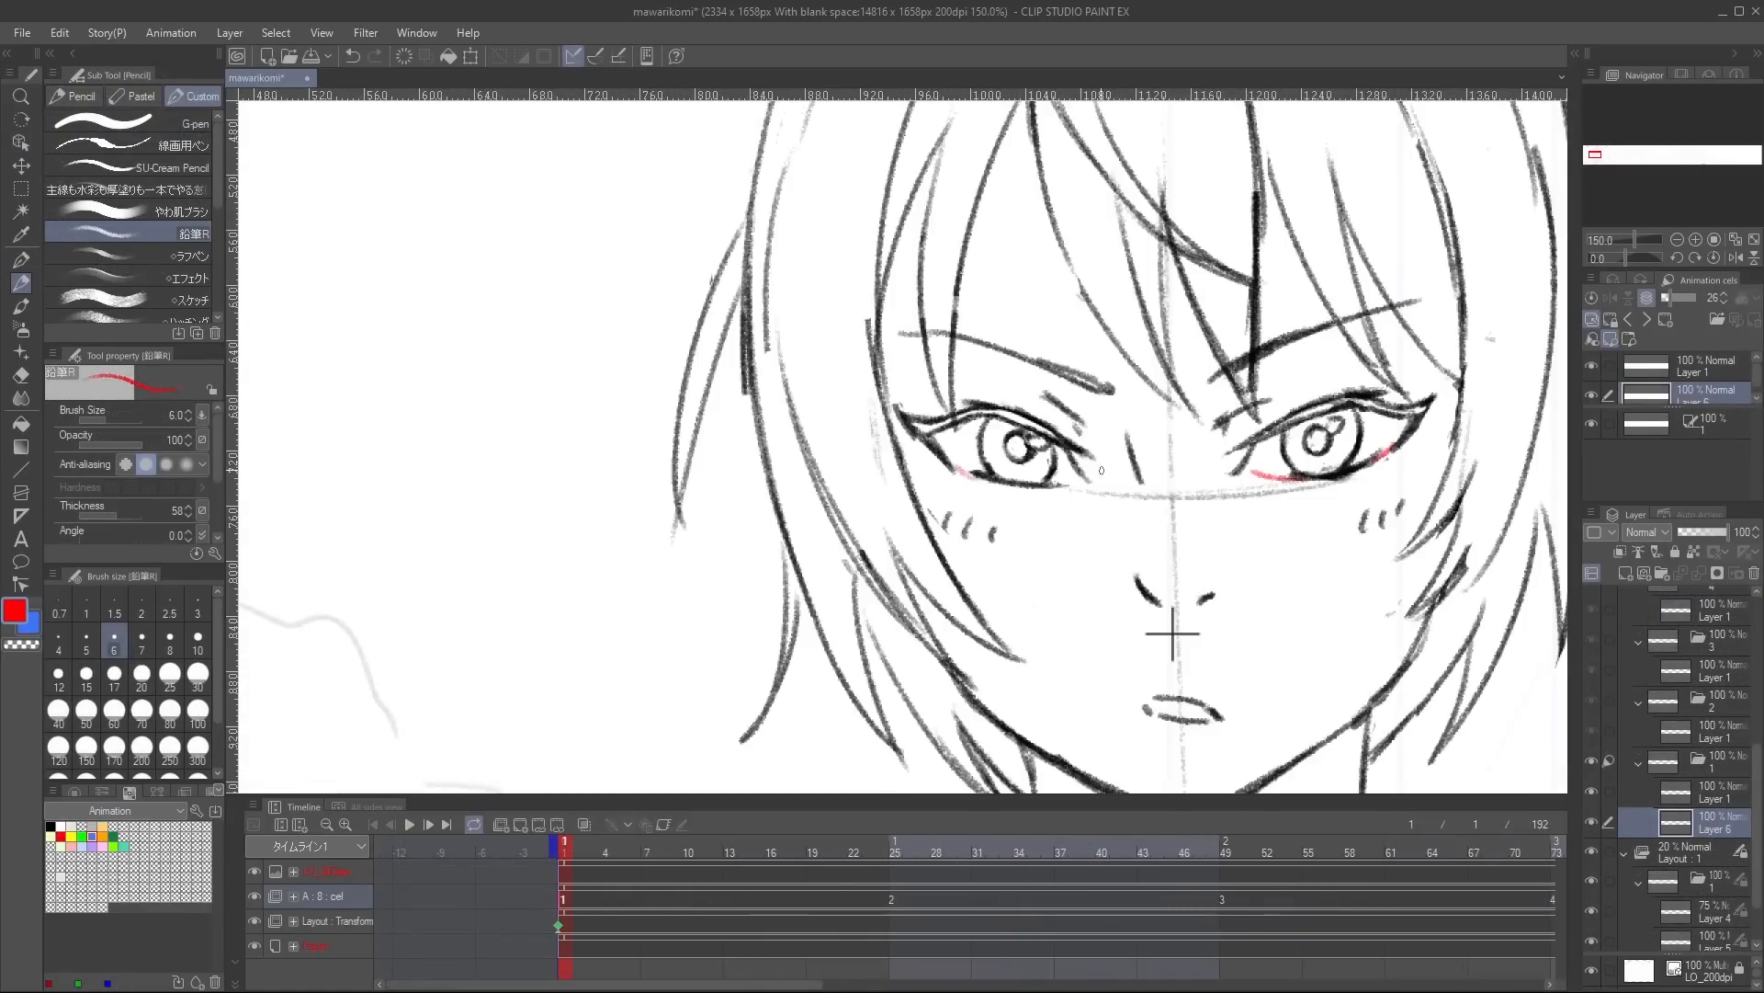
scroll(1314, 429, "down", 1)
scroll(1259, 459, "up", 1)
key("x")
left_click_drag(1188, 517, 1187, 519)
key("ctrl+z")
scroll(1208, 510, "down", 1)
scroll(1205, 514, "up", 1)
key("ctrl+z")
scroll(1215, 570, "down", 2)
scroll(1280, 746, "up", 3)
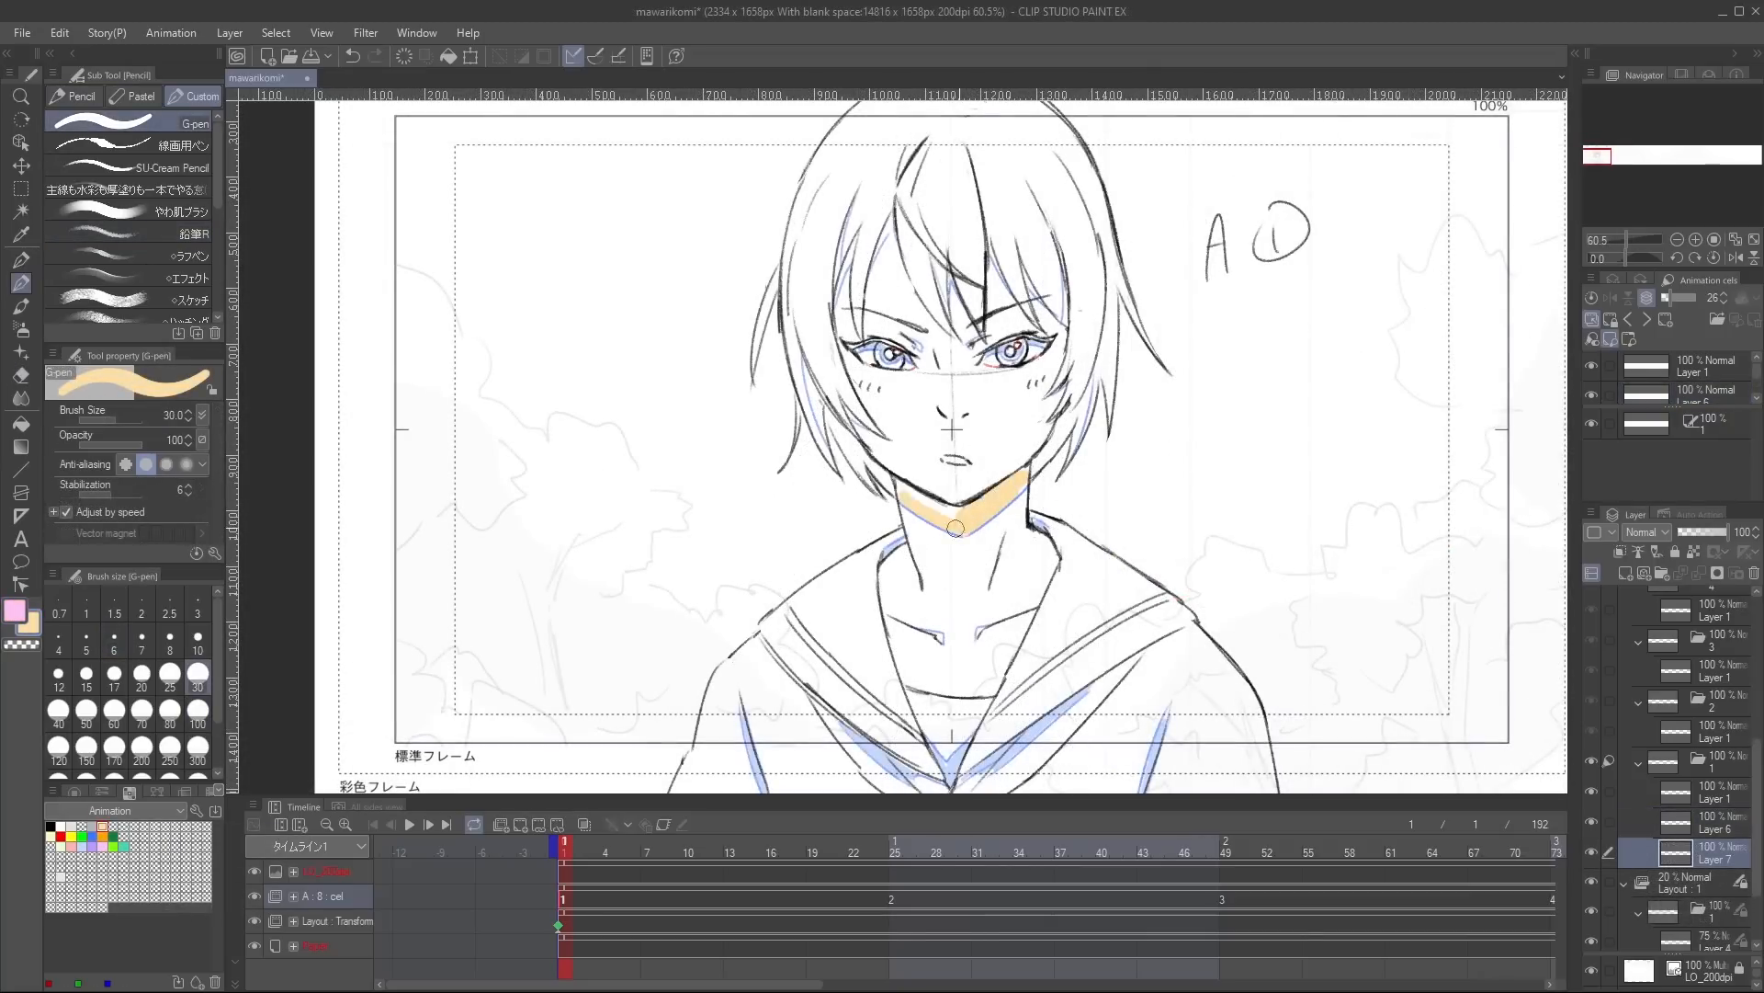
Color the schoolgirl's key drawings with orange neck shadows, pink hair and blue uniform shadows, and a pale yellow fill on a lower layer.
scroll(978, 660, "up", 1)
scroll(1011, 341, "up", 3)
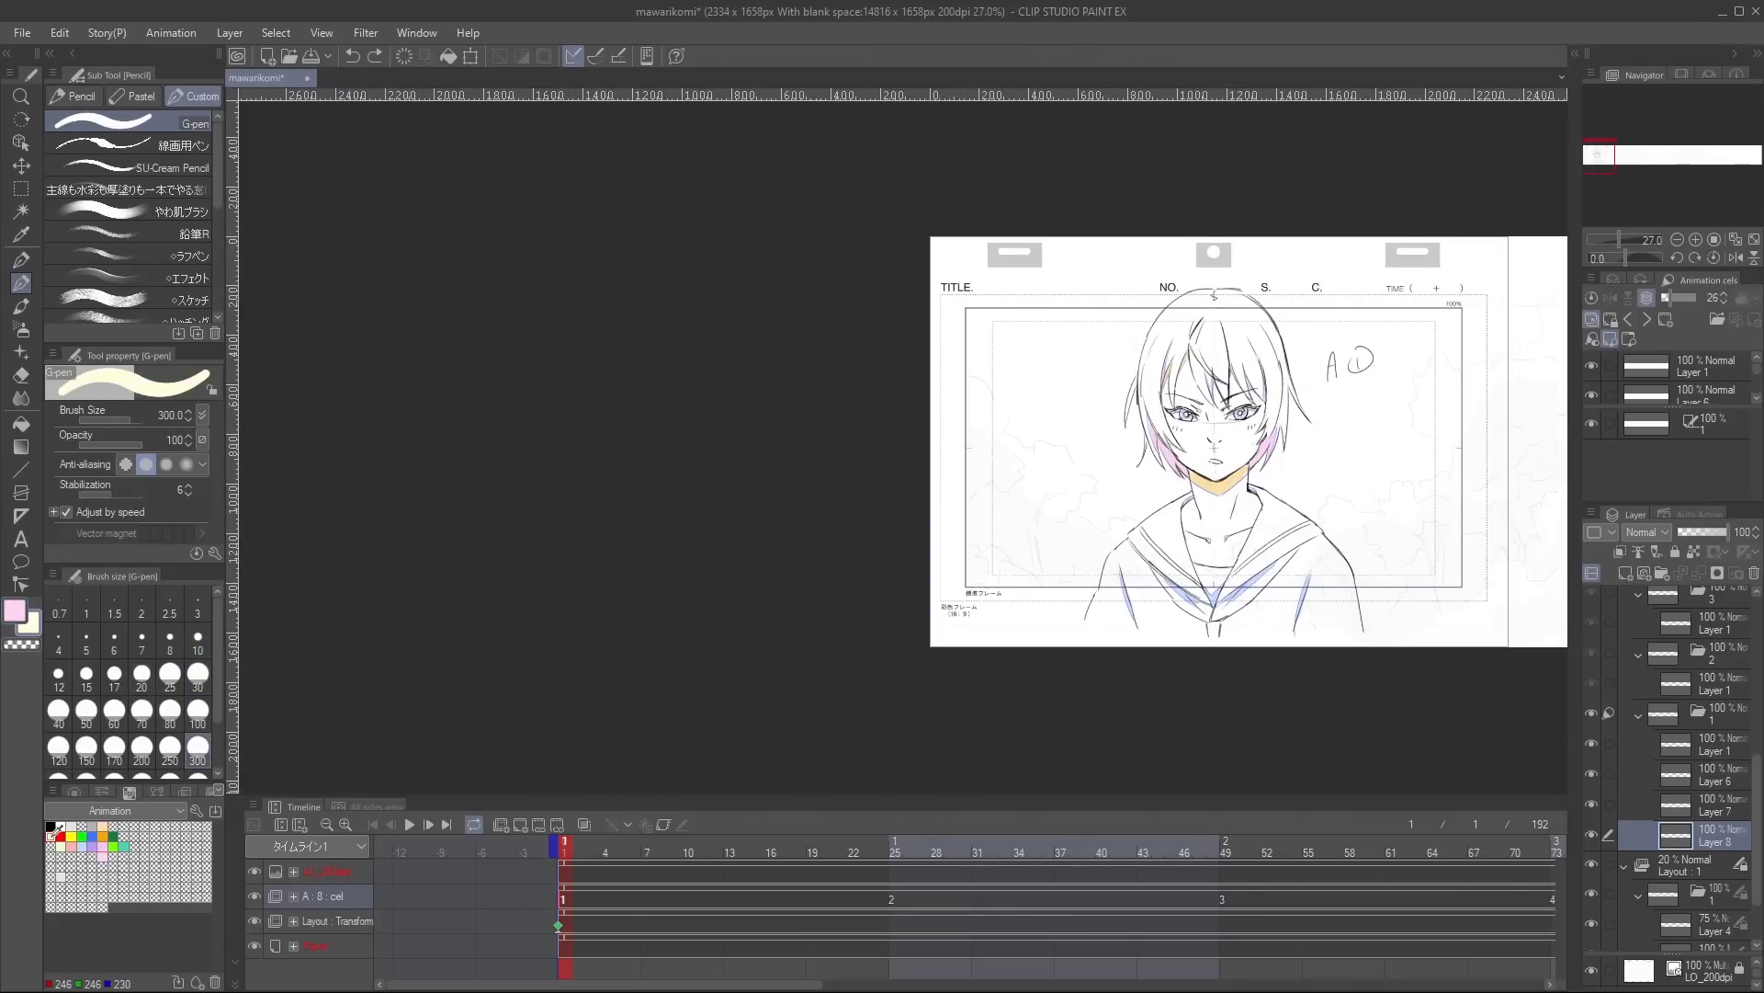
scroll(1009, 645, "up", 2)
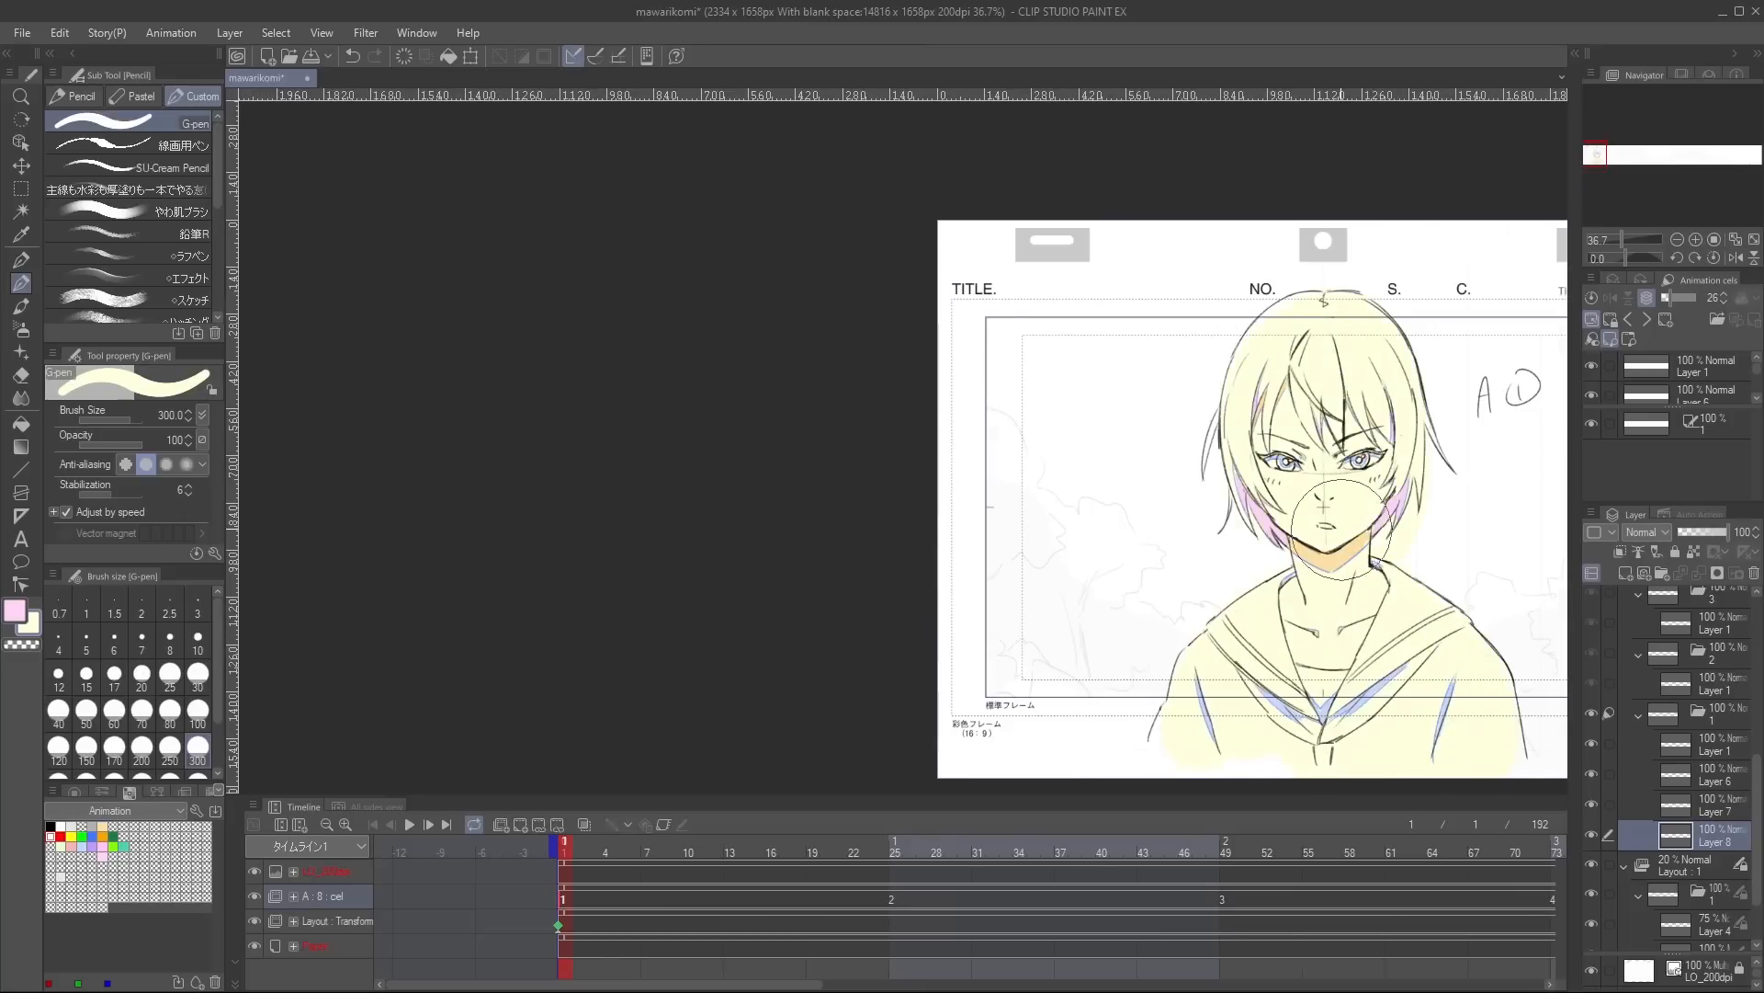
key("e")
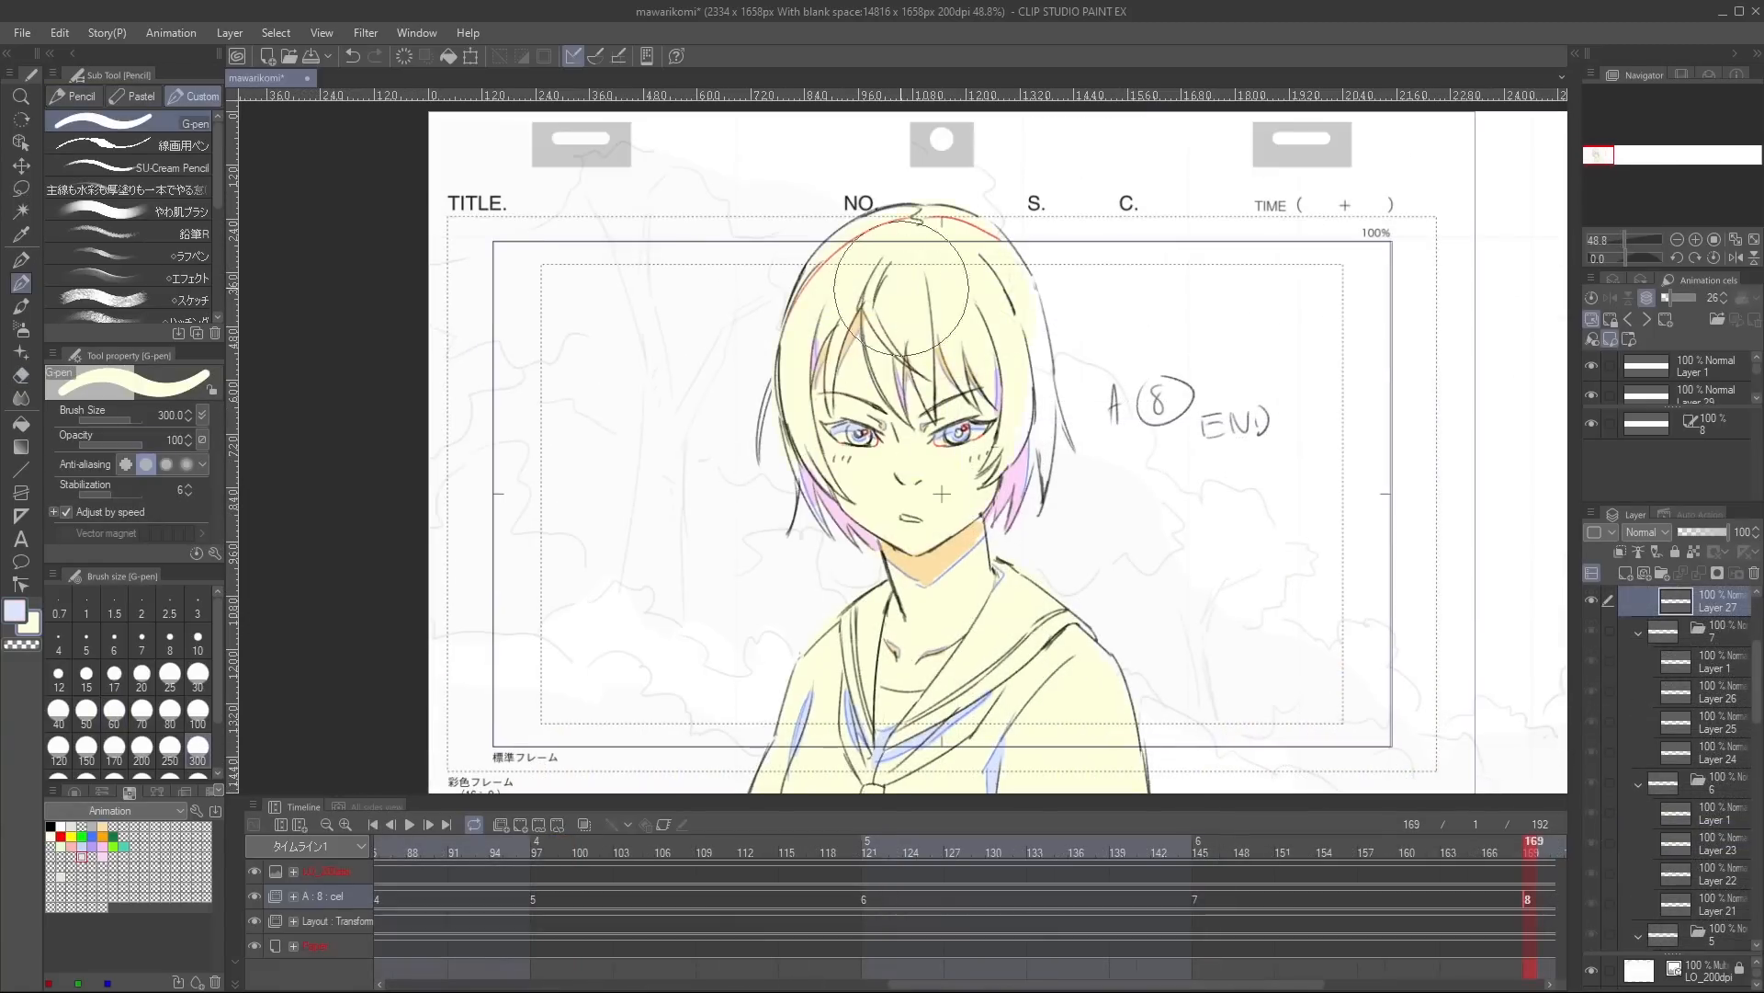
key("e")
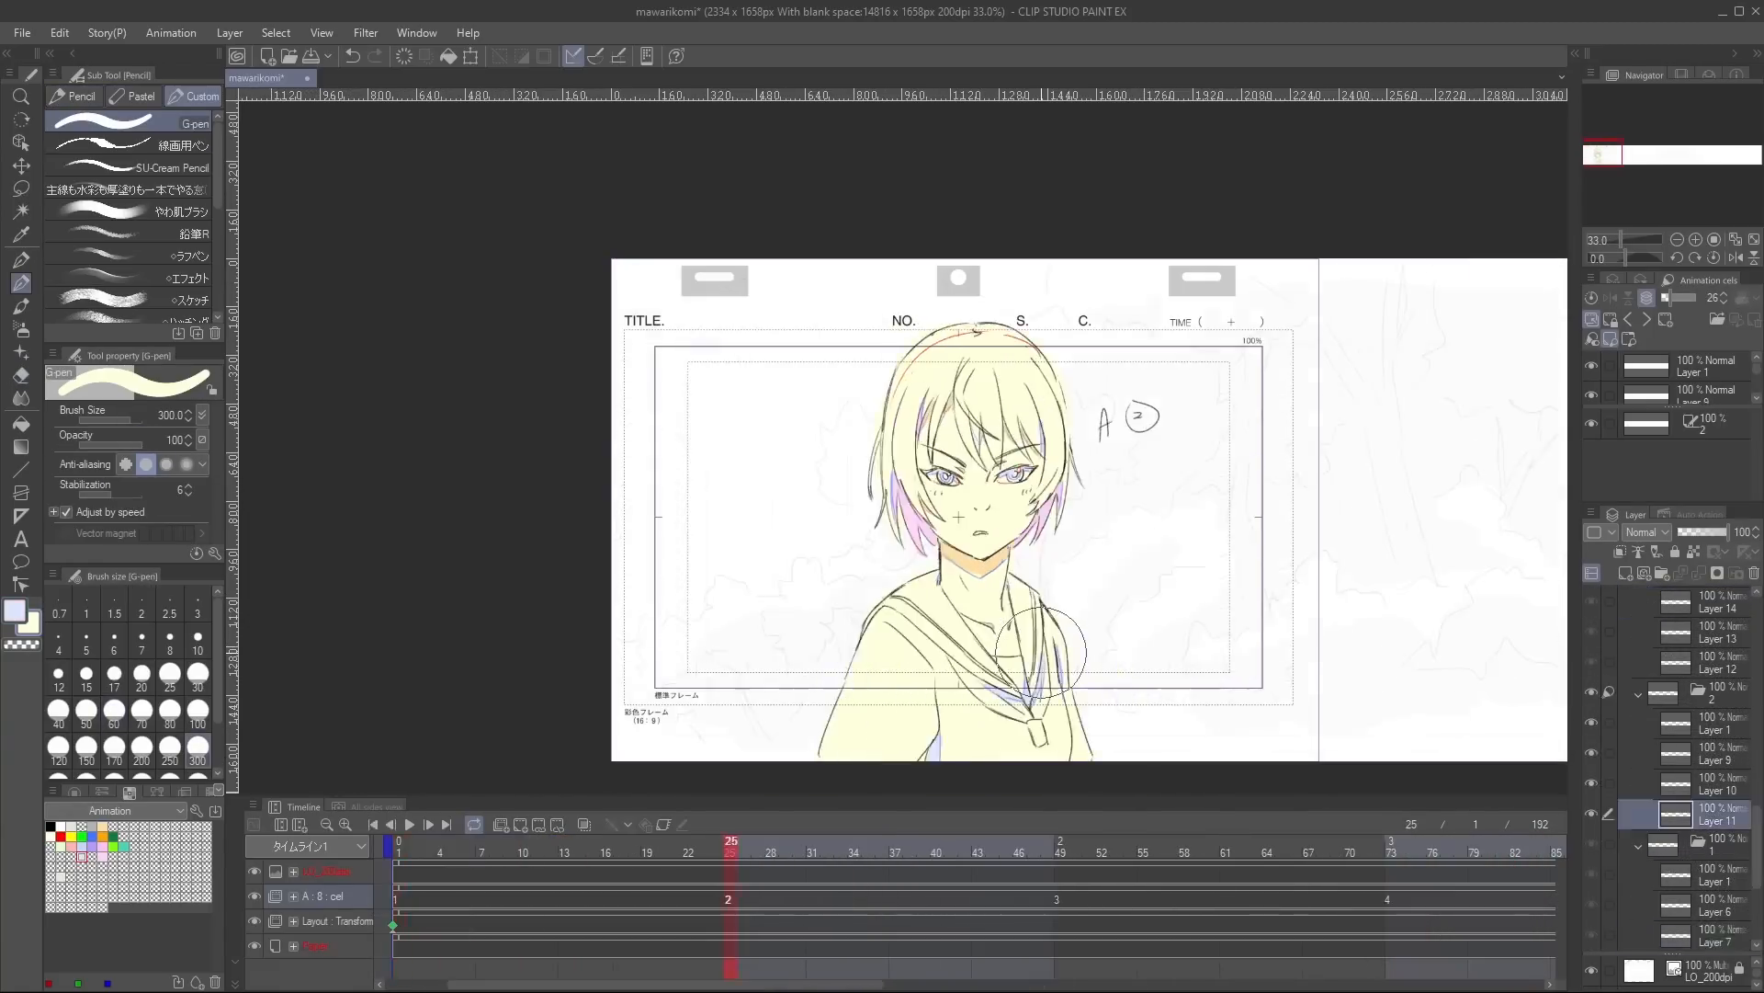
key("Left")
key("Left")
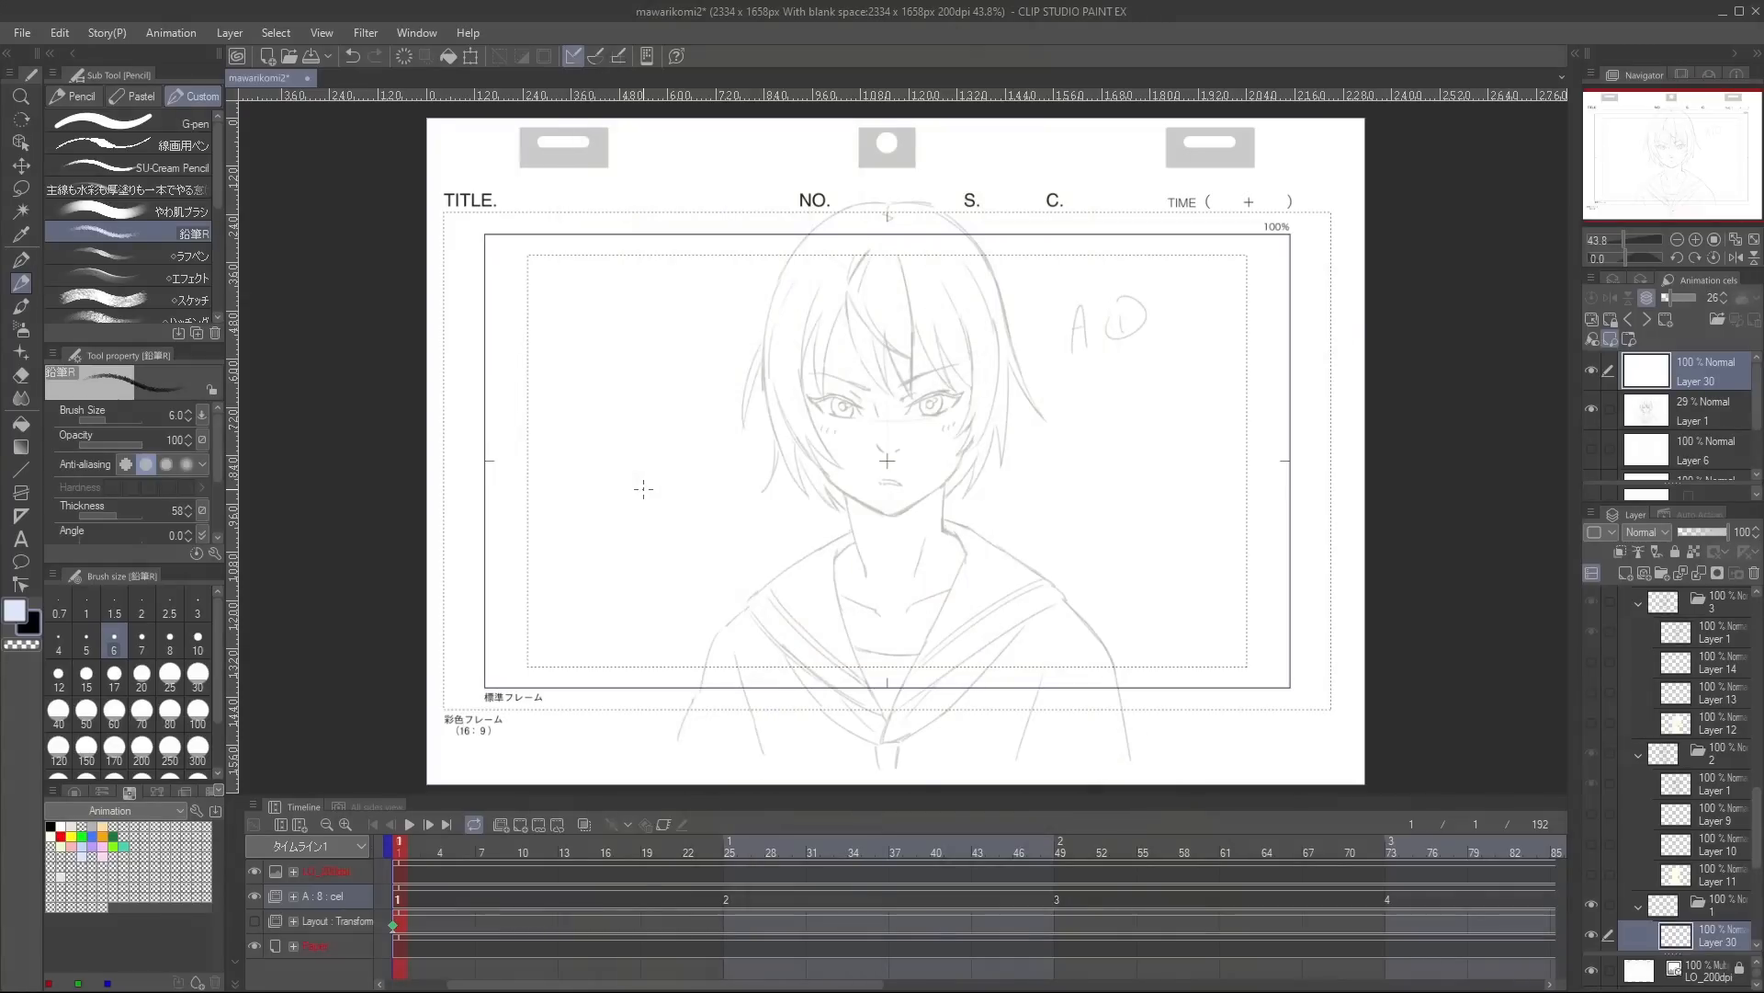
Redraw key drawing A① on Layer 30 with furious eyes, a shouting fanged mouth, and shoulders with one arm stretched out sideways.
scroll(1046, 398, "up", 5)
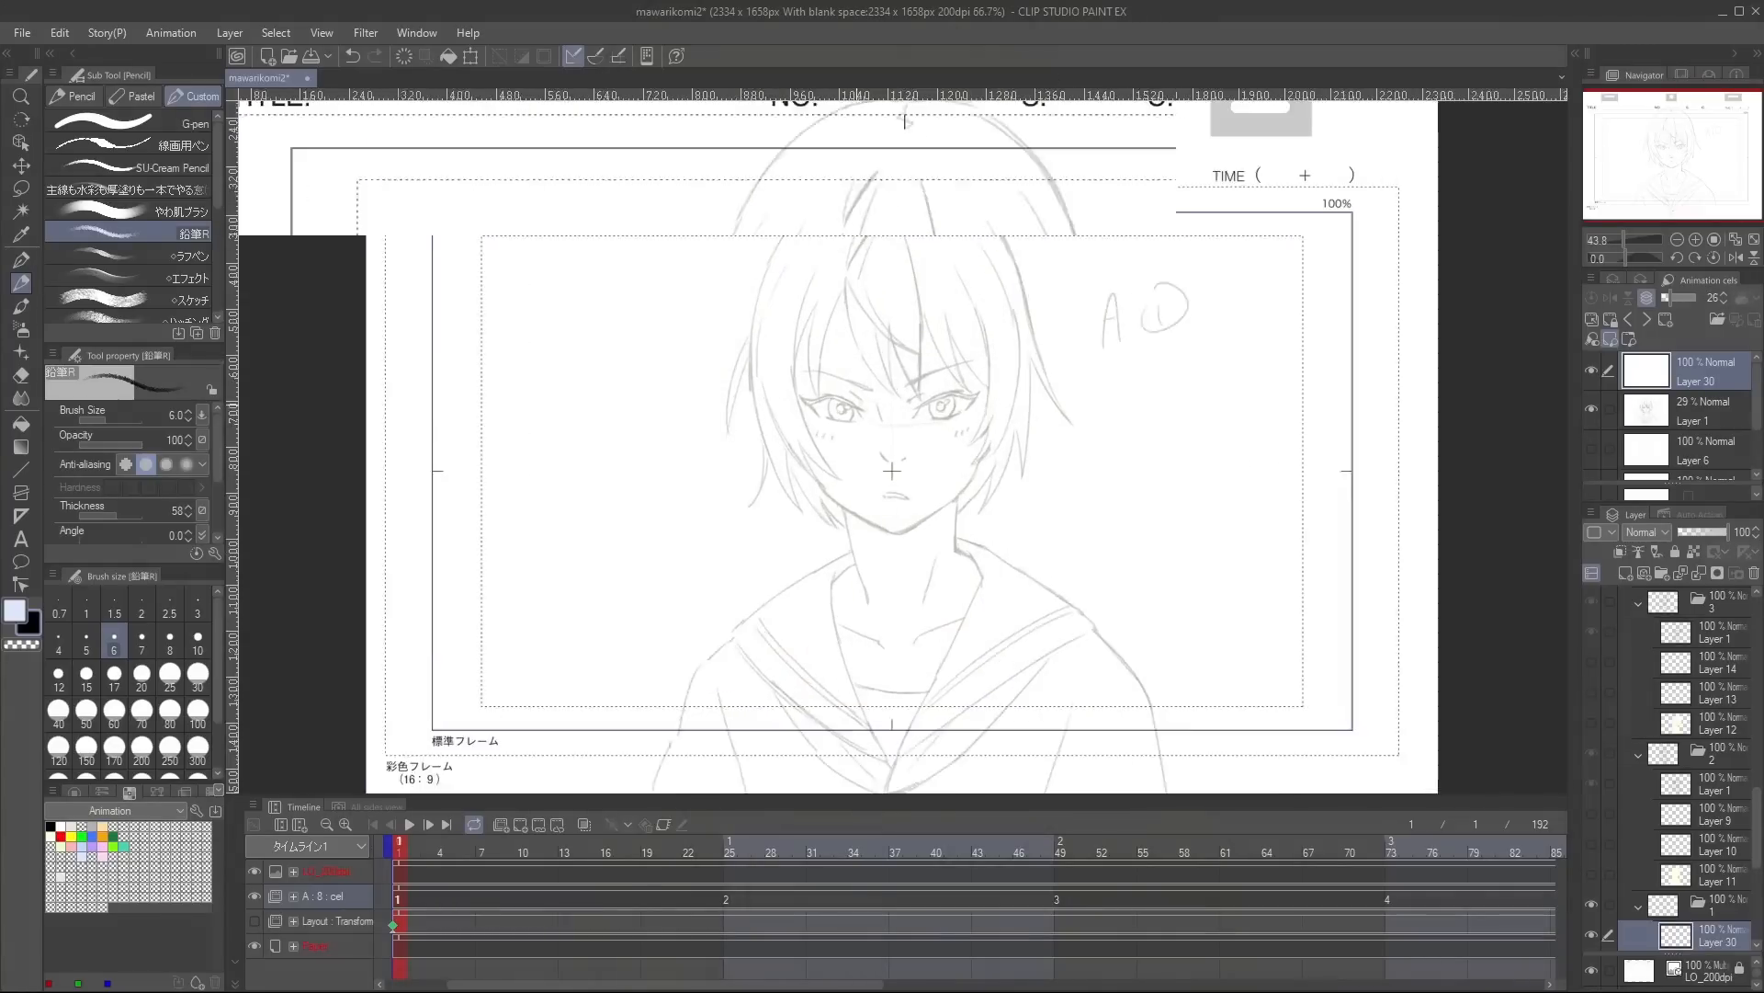
left_click_drag(1046, 398, 1232, 472)
left_click_drag(1340, 372, 1212, 449)
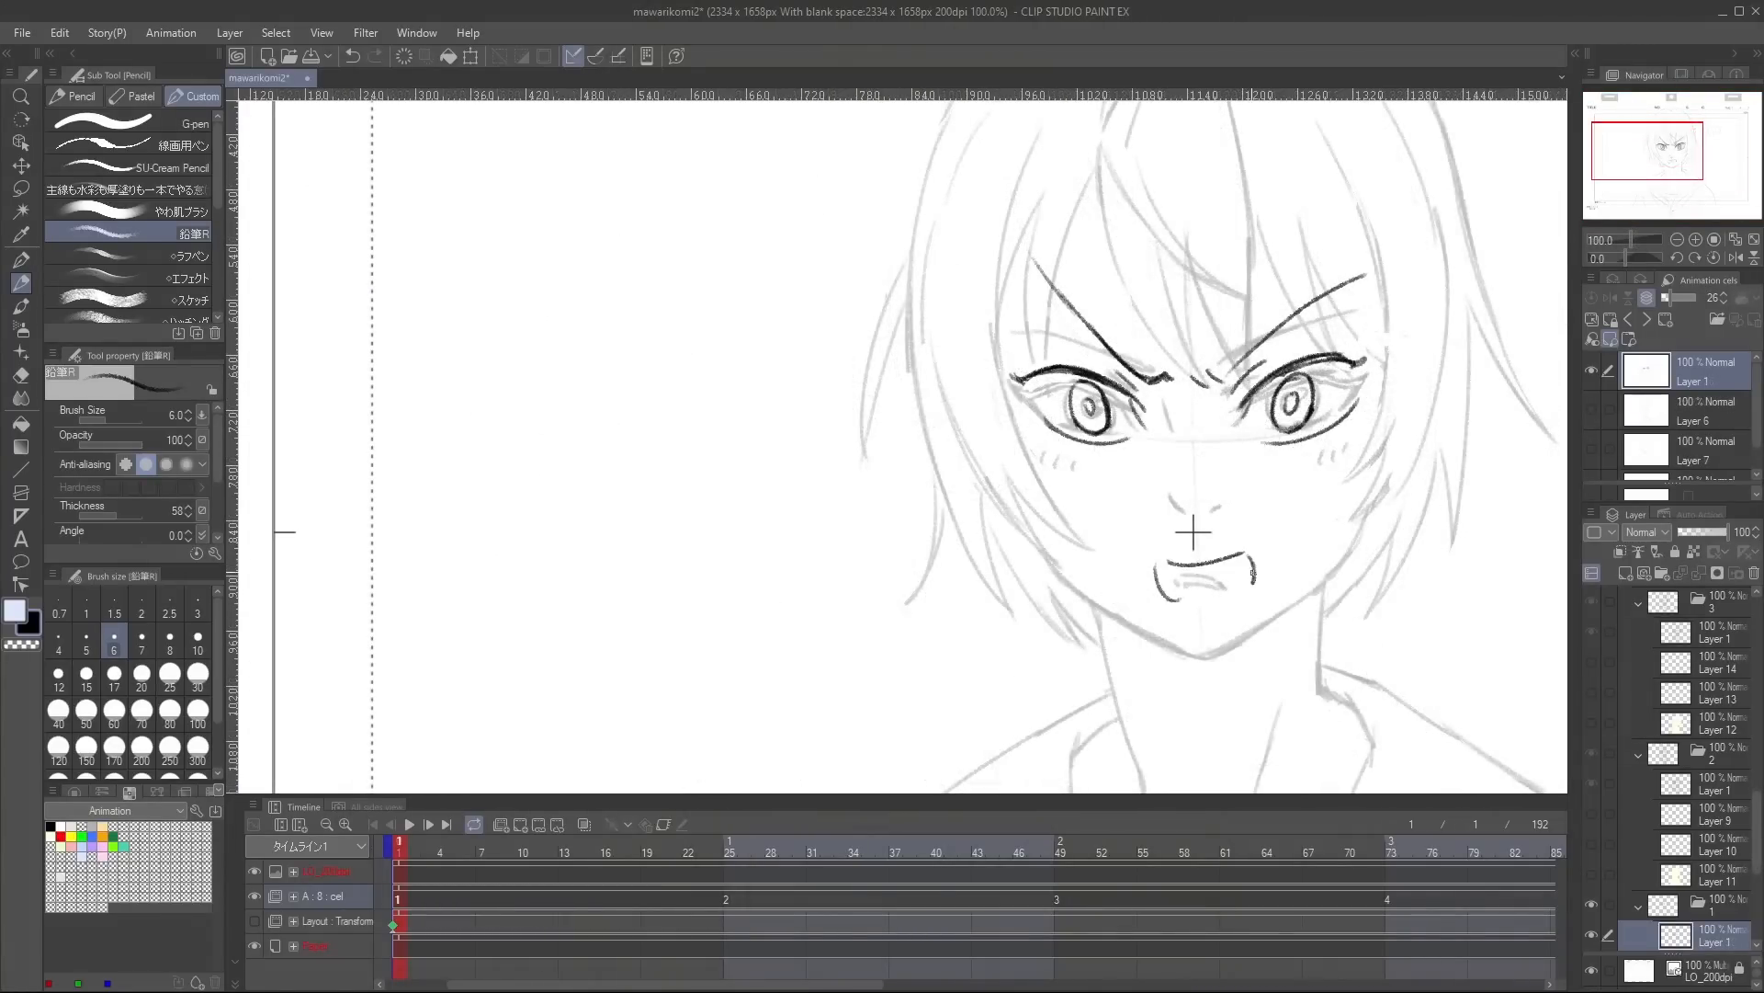
scroll(1193, 531, "up", 1)
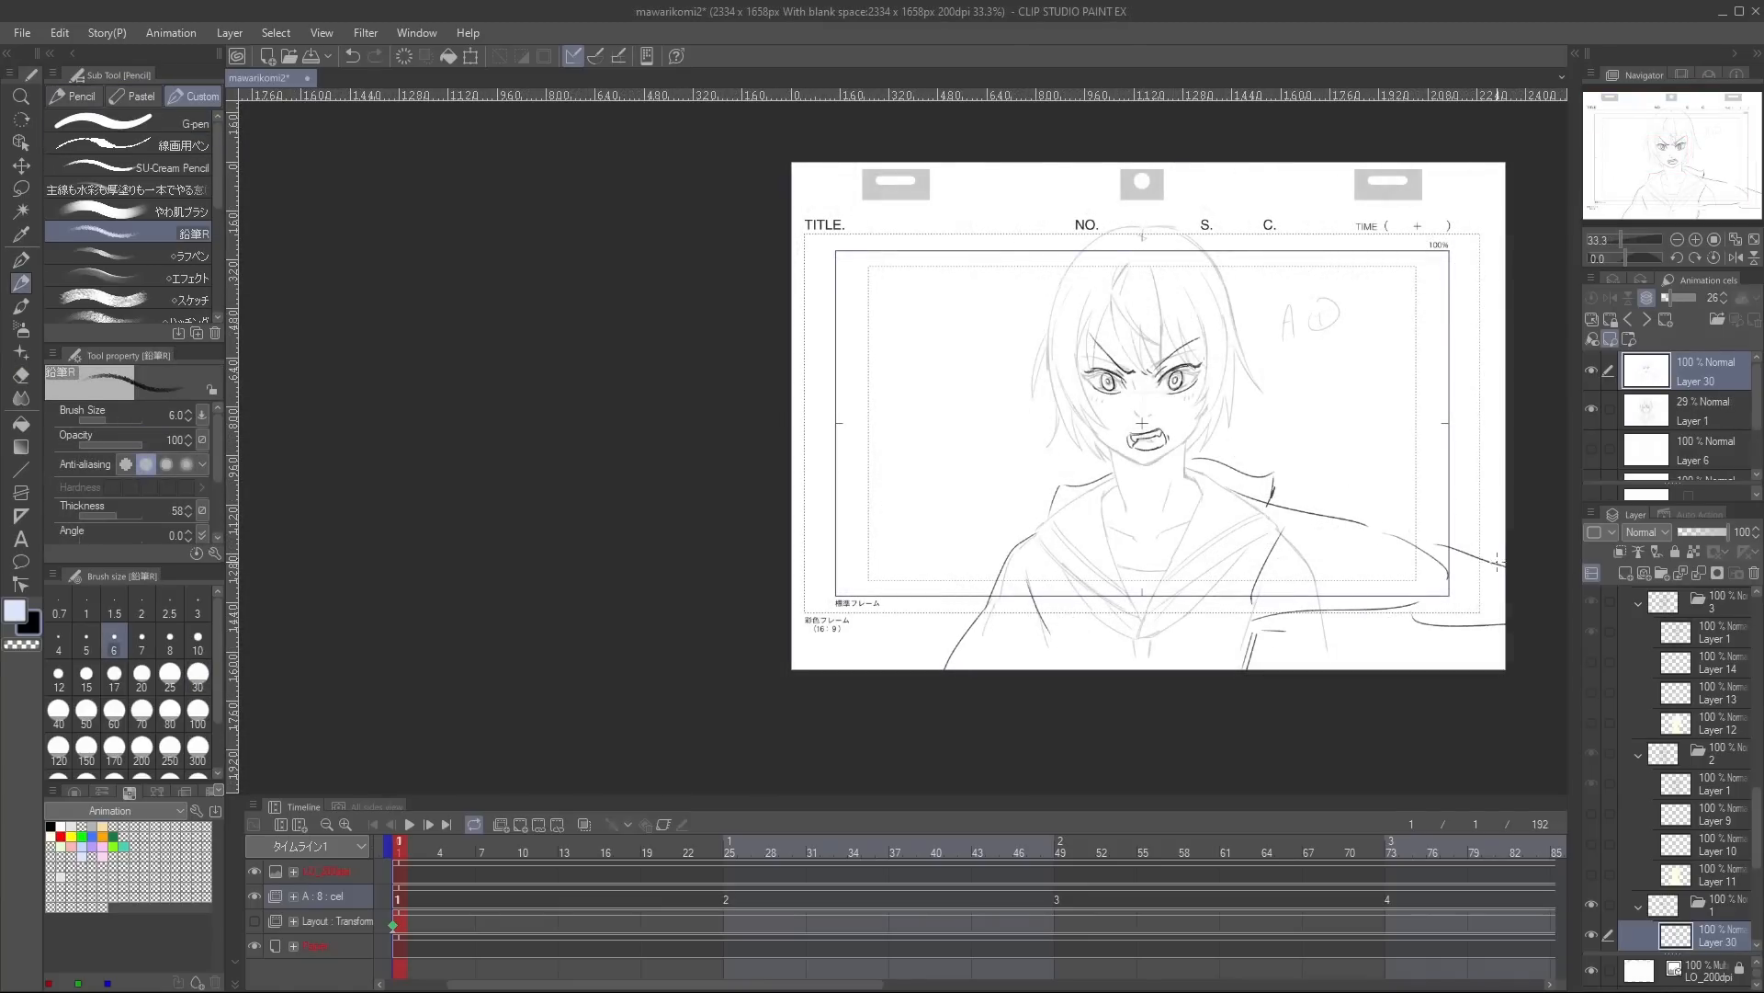
left_click_drag(1448, 620, 1415, 607)
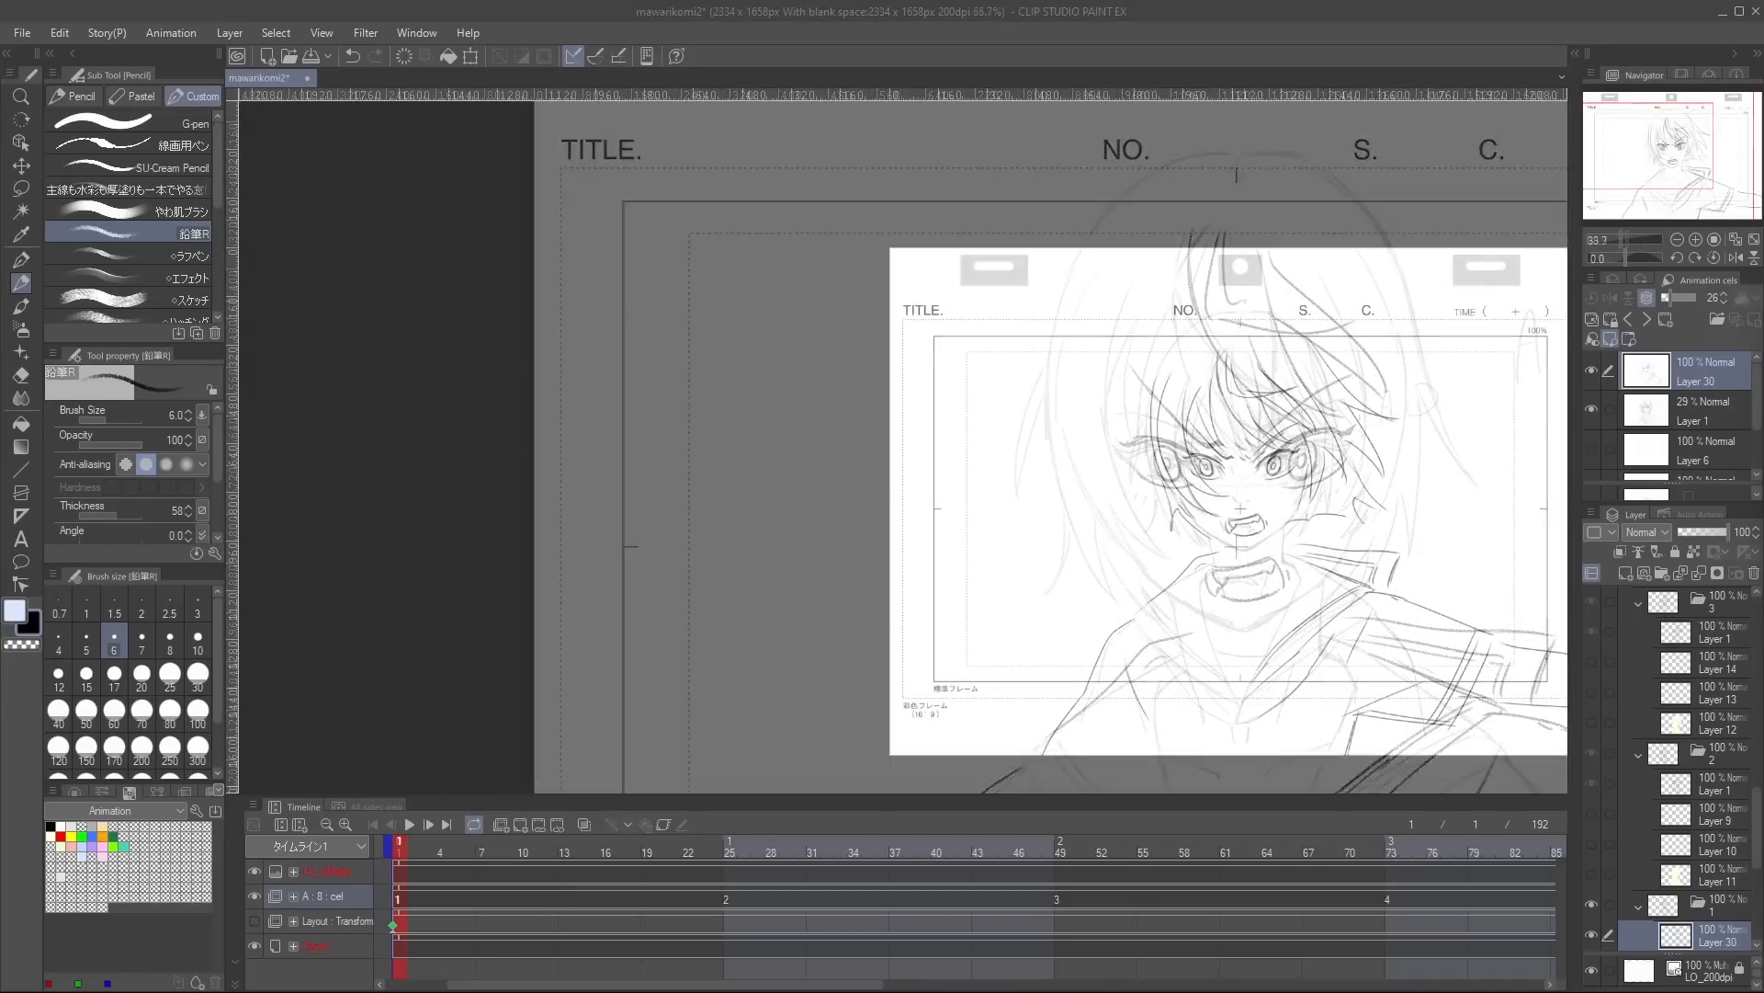
Sketch an angry face with slanted brows and a shouting mouth on Layer 31 of cel 2 at frame 25, undoing a stray stroke.
left_click(730, 898)
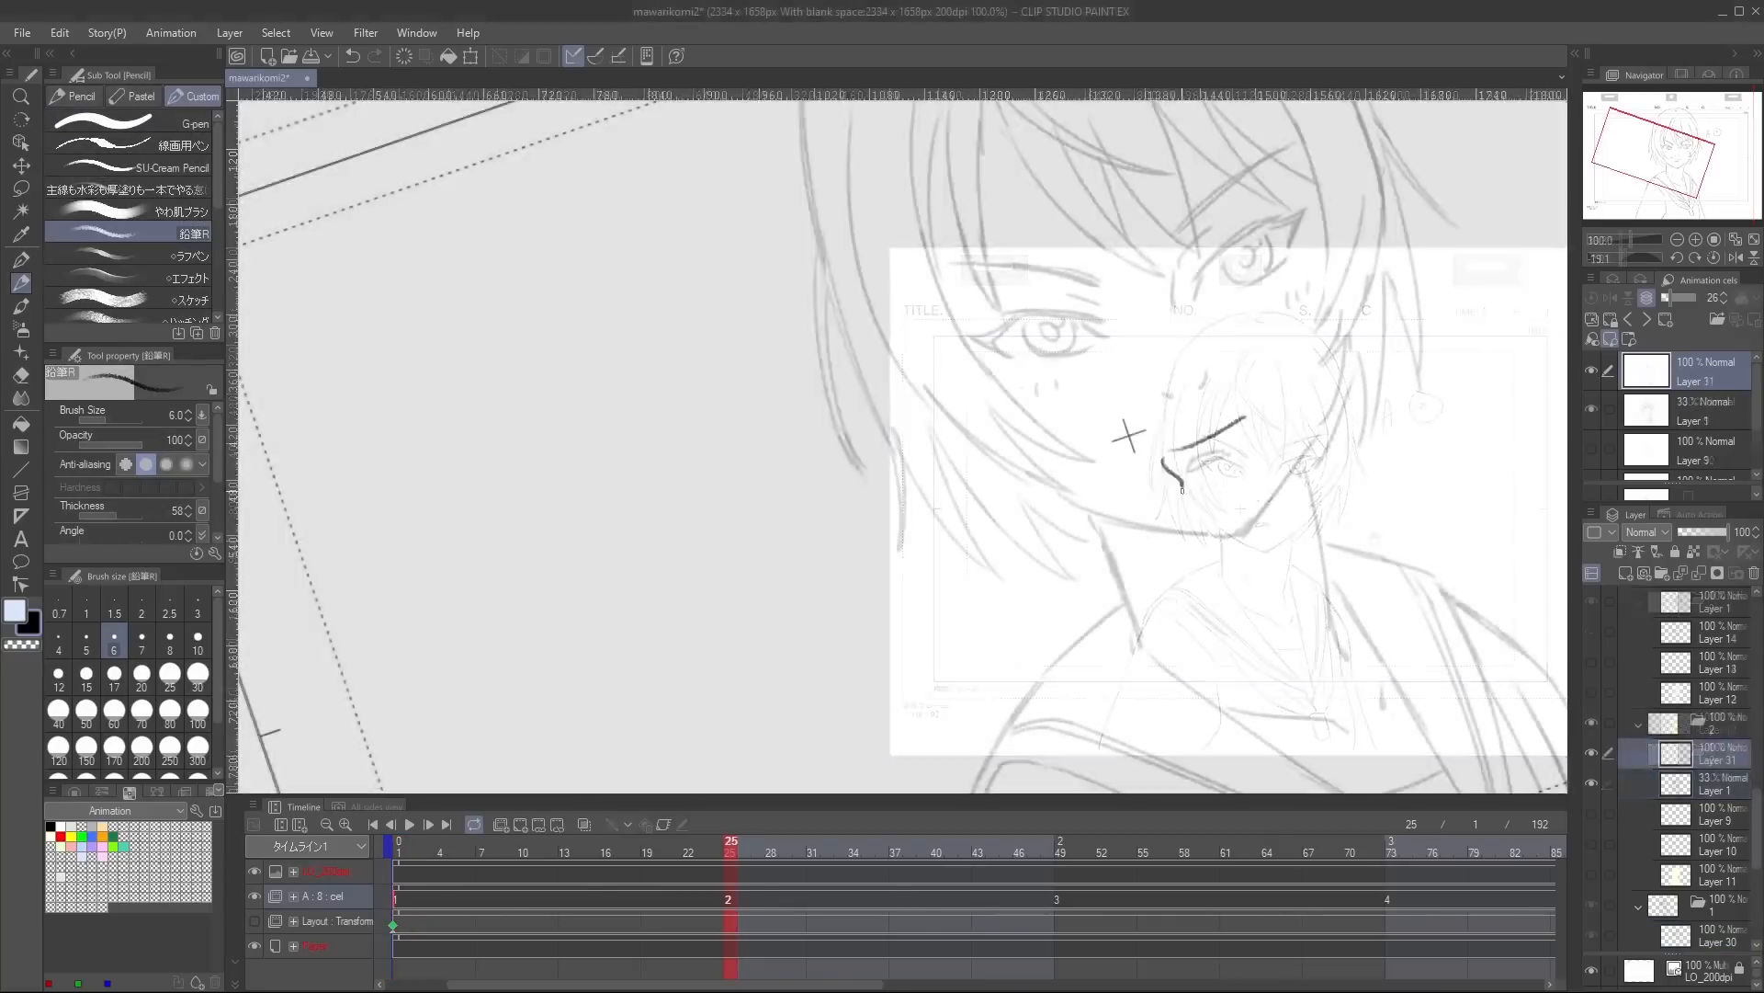
left_click_drag(1185, 449, 1262, 433)
key("ctrl+z")
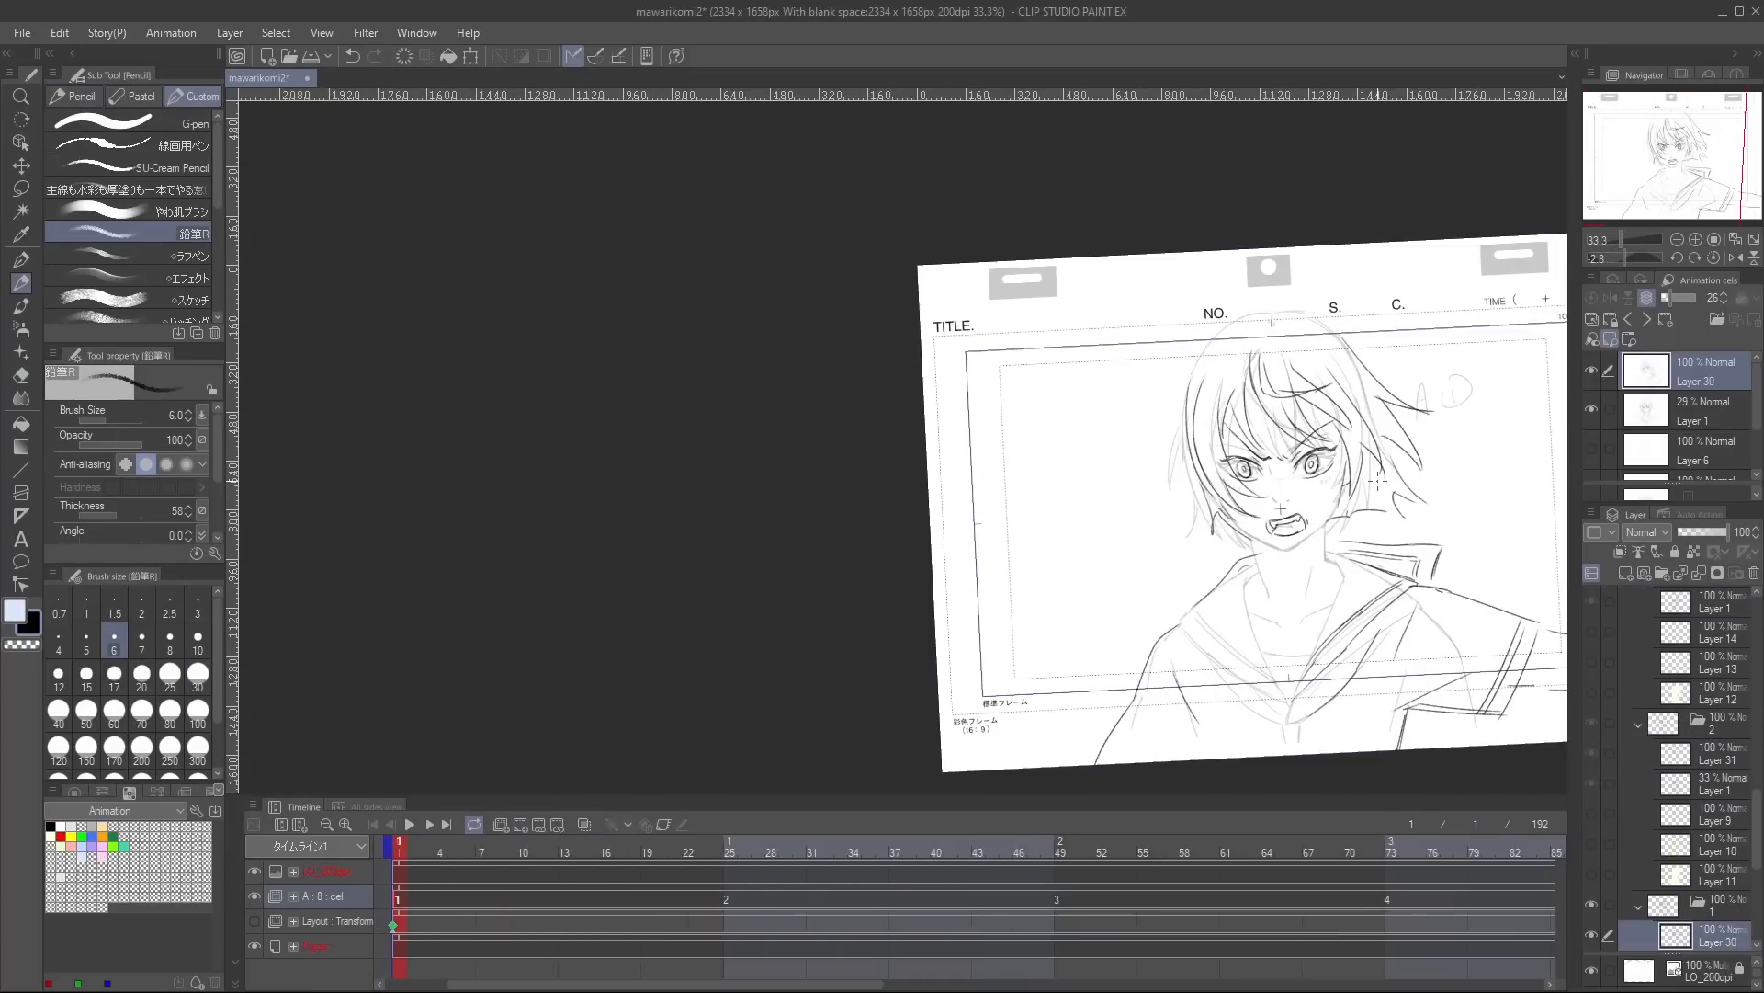
key("Right")
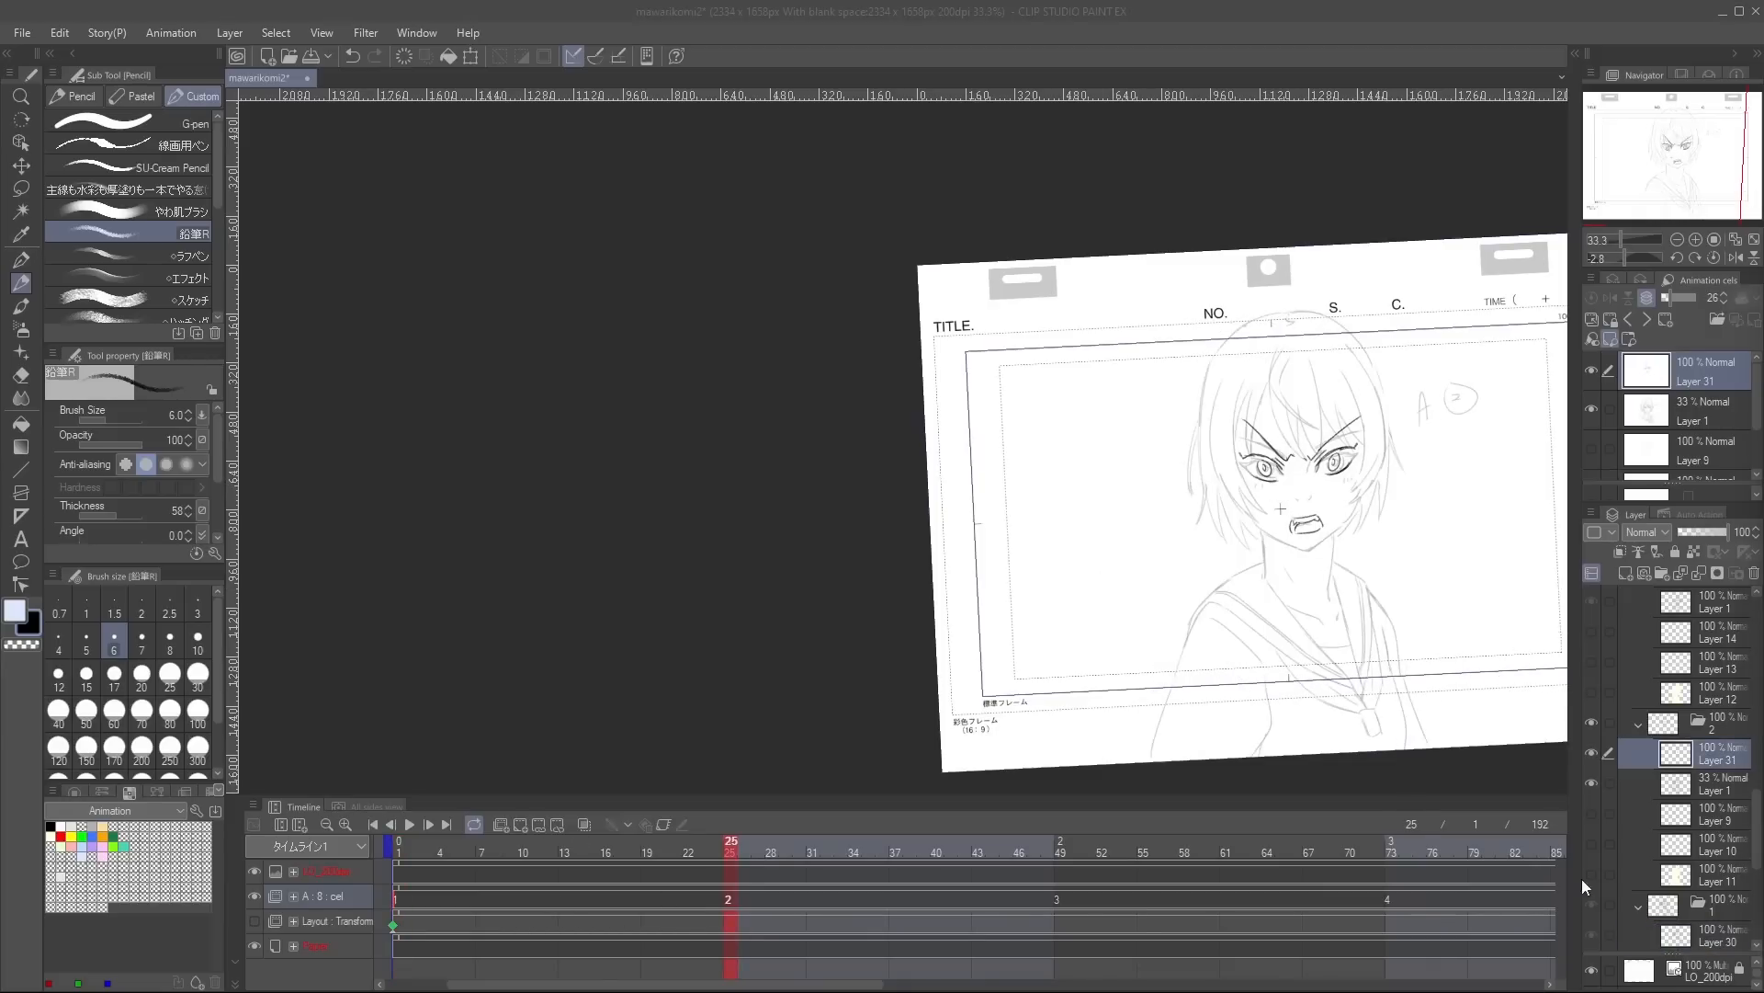
Add in-between cel 1a at frame 13 and rough in the schoolgirl between key drawings 1 and 2 using onion skin.
left_click(567, 900)
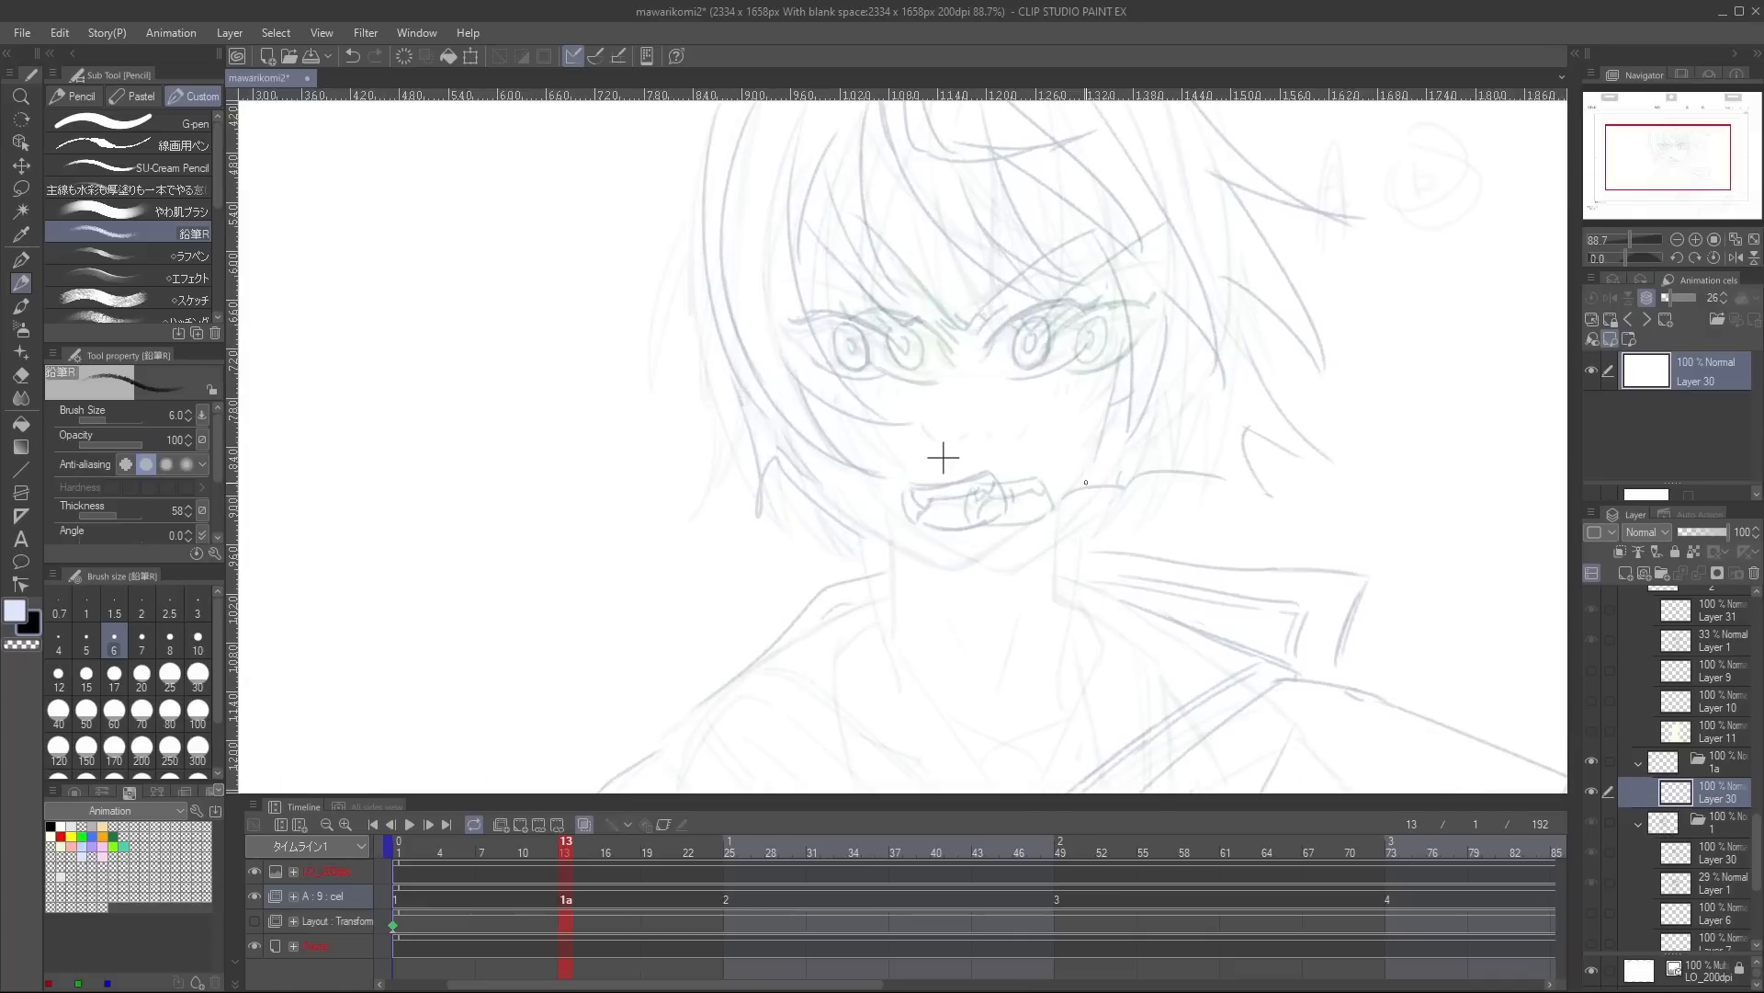
left_click_drag(845, 500, 926, 500)
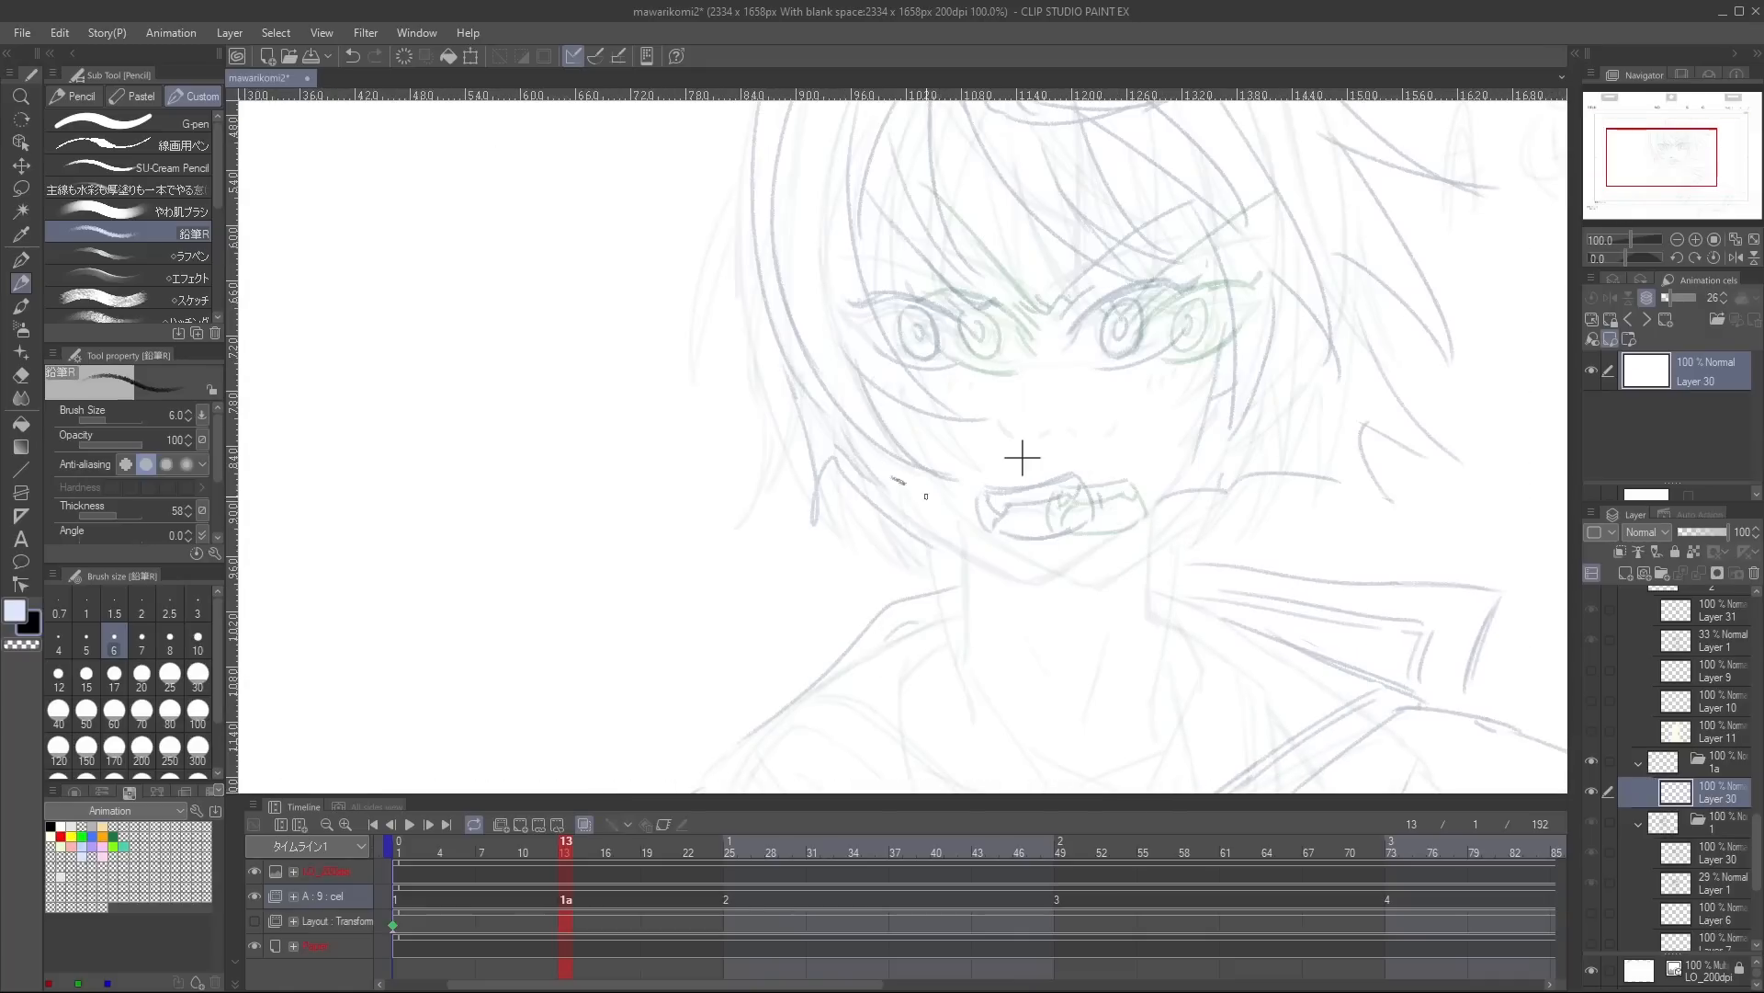
left_click_drag(1156, 486, 1160, 658)
left_click_drag(1221, 260, 1228, 551)
key("ctrl+minus")
left_click_drag(954, 334, 992, 588)
left_click_drag(893, 351, 1182, 348)
left_click_drag(1096, 596, 1106, 633)
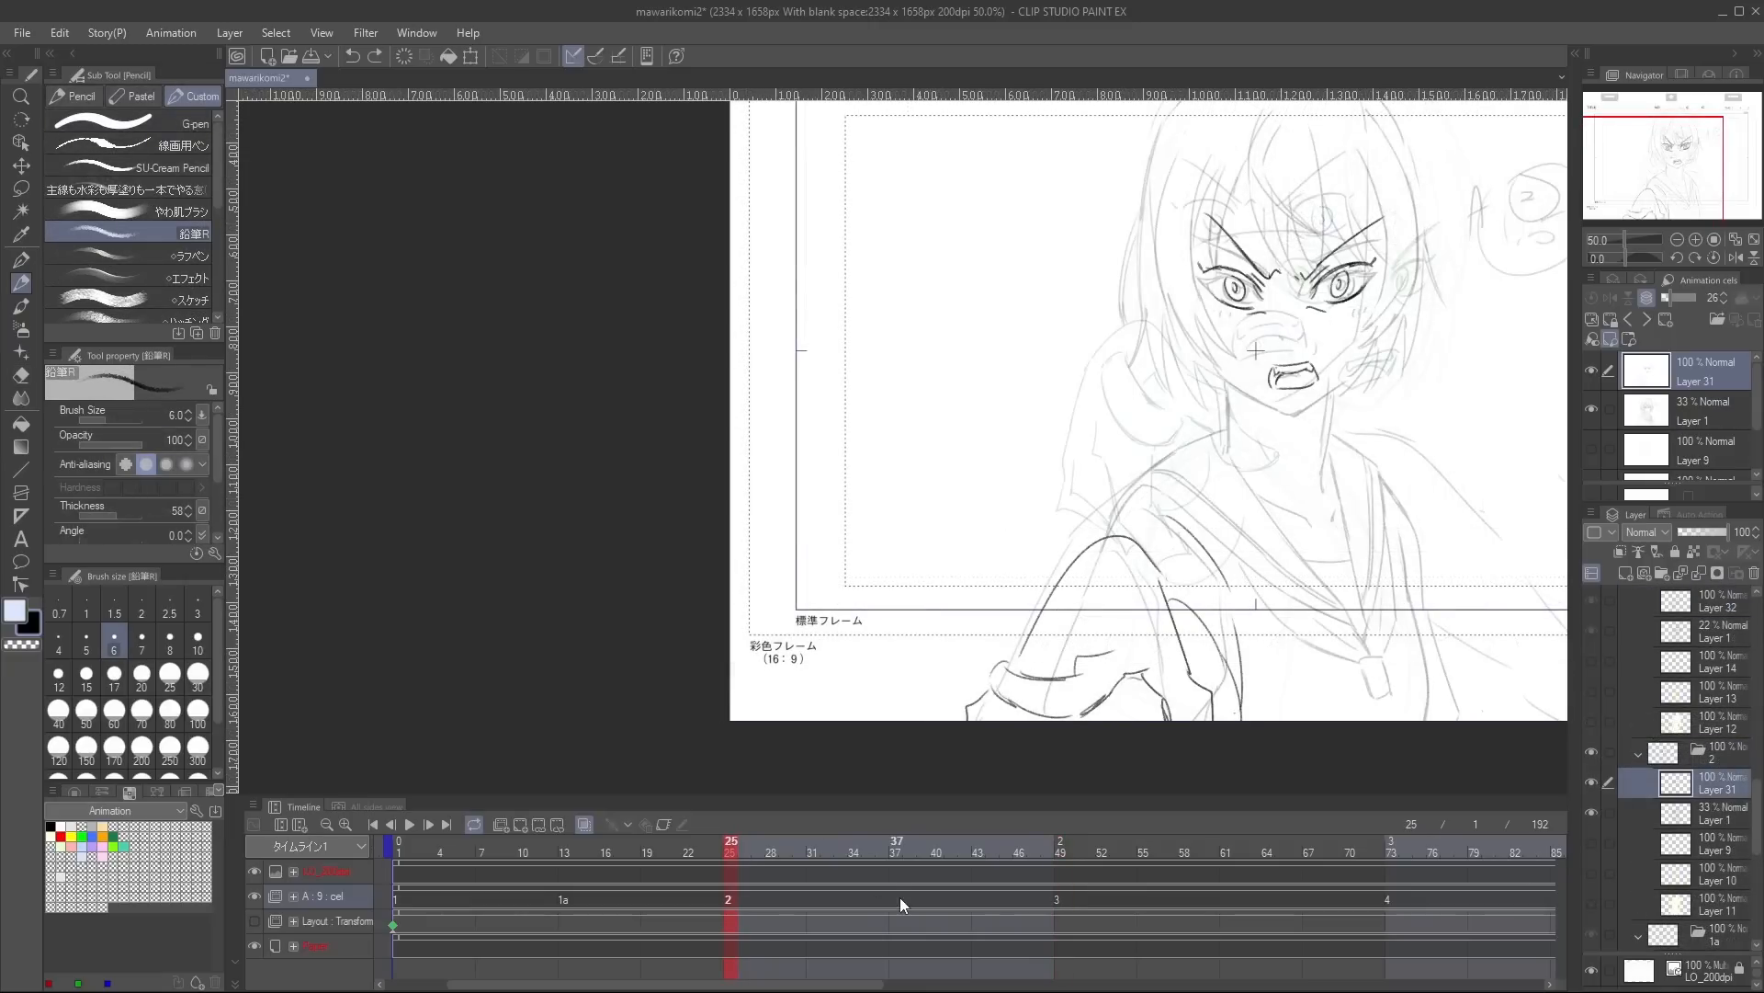
Add in-between cel 2a at frame 37 and sketch the head, angry face, neck and shoulders on Layer 31.
left_click(900, 905)
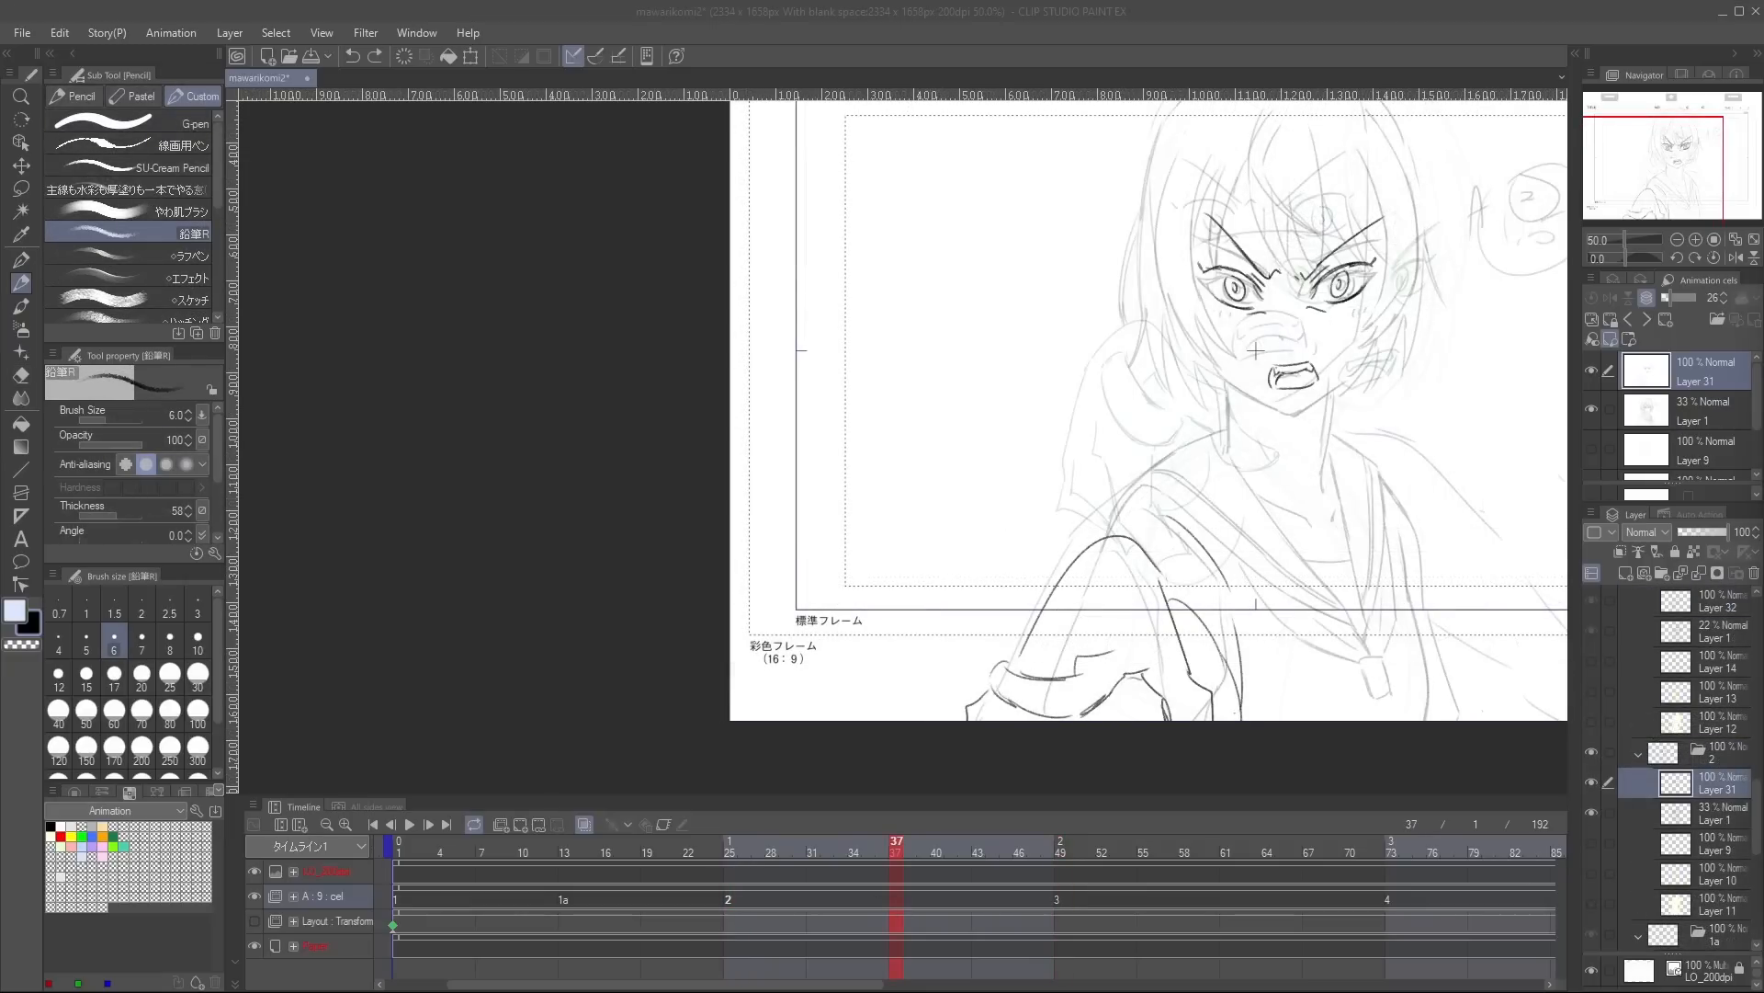
left_click(521, 825)
left_click_drag(1188, 637, 897, 716)
key("comma")
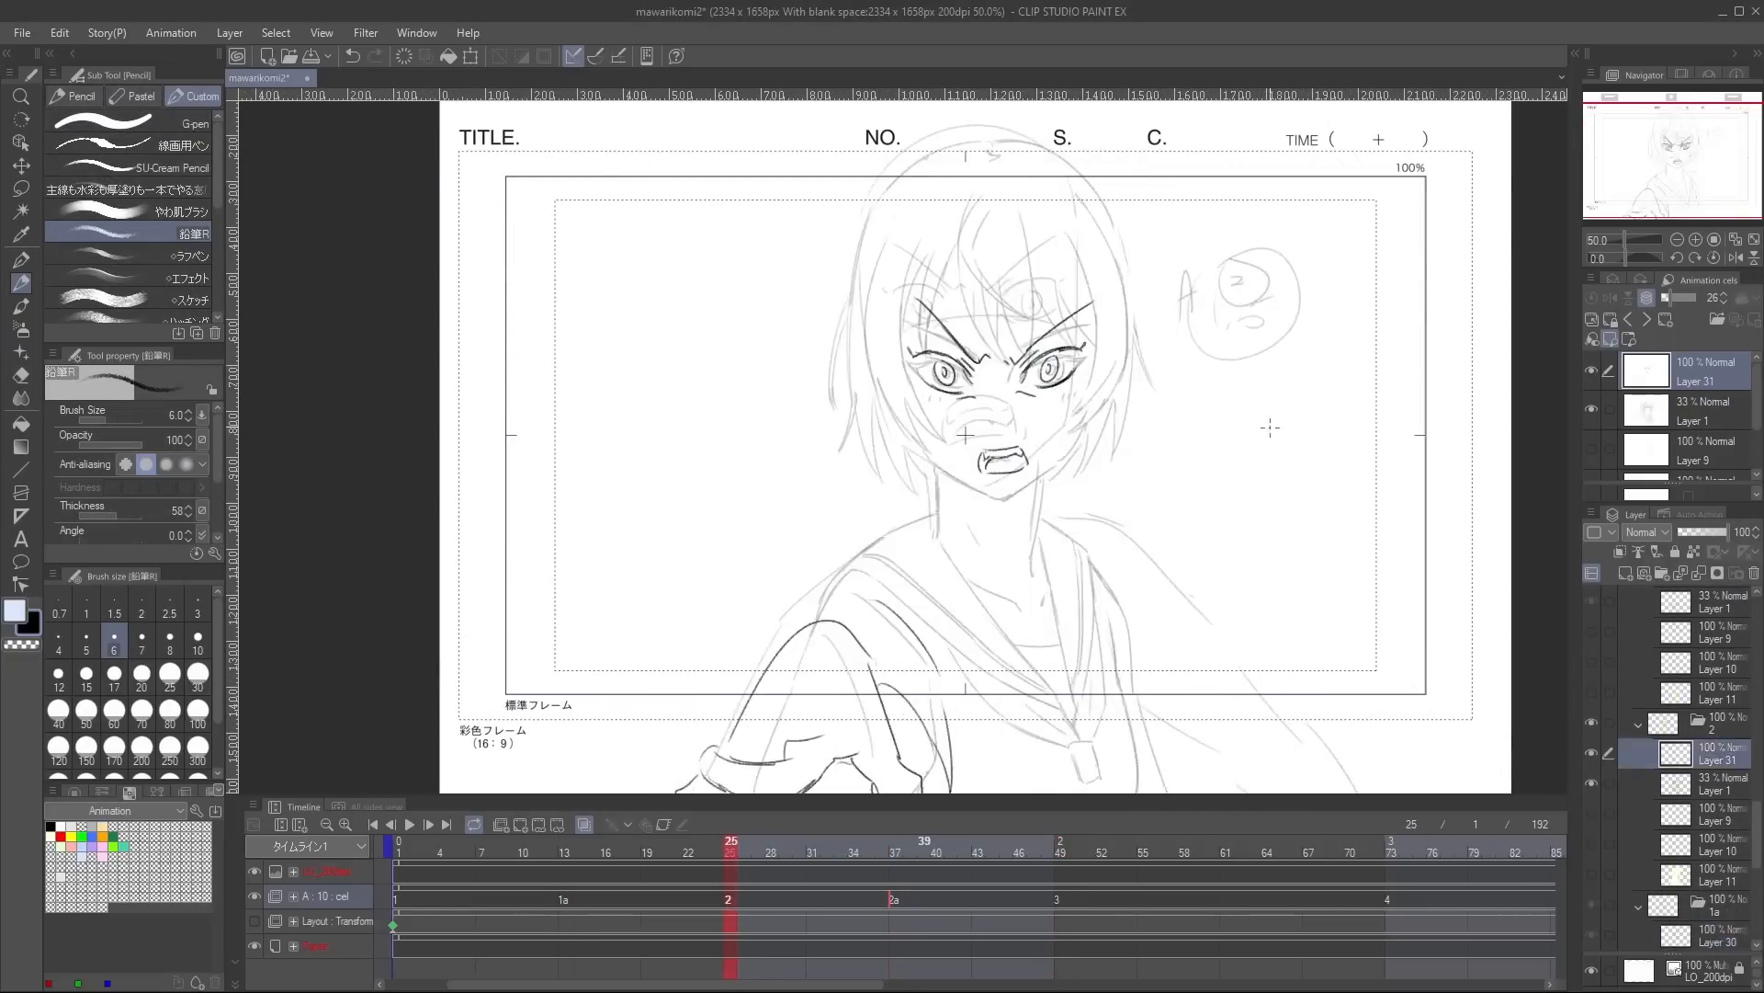
key("period")
left_click_drag(1174, 368, 1188, 507)
left_click_drag(1259, 430, 1281, 449)
left_click_drag(1296, 446, 1310, 426)
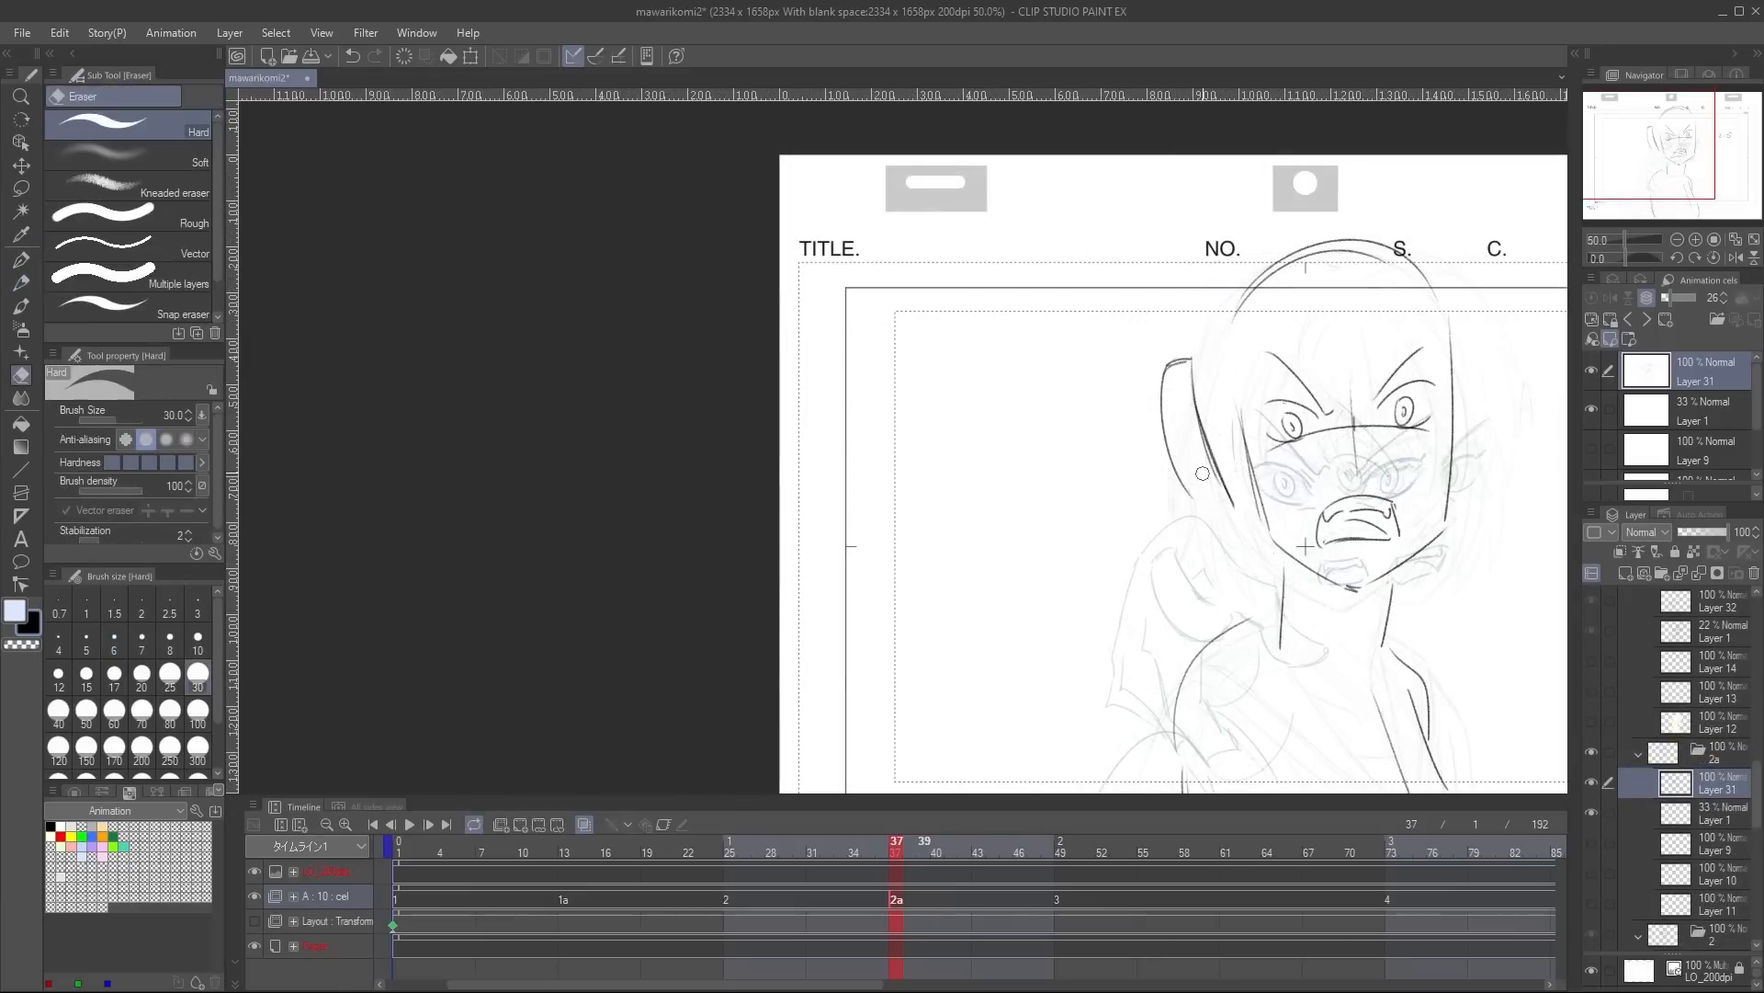
key("p")
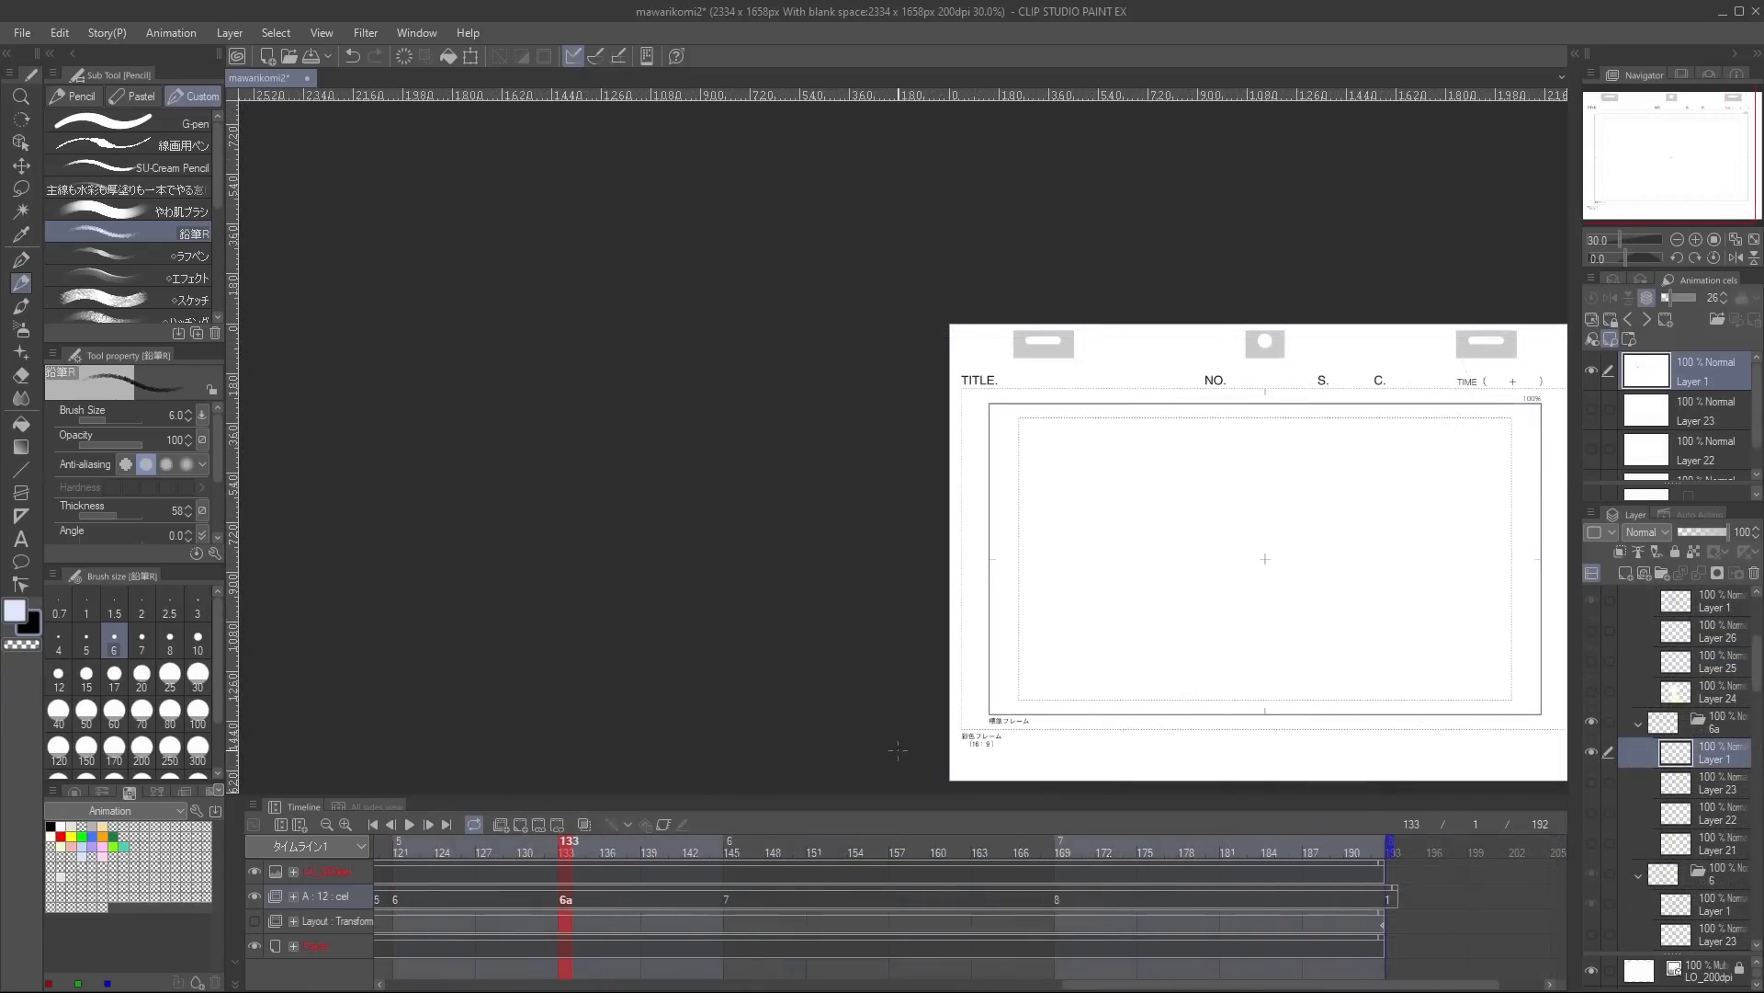
Rough in cel 6a at frame 133 and redraw key drawing A⑦ with squinting eyes, windswept hair and a turning body on Layer 34.
scroll(1206, 600, "up", 5)
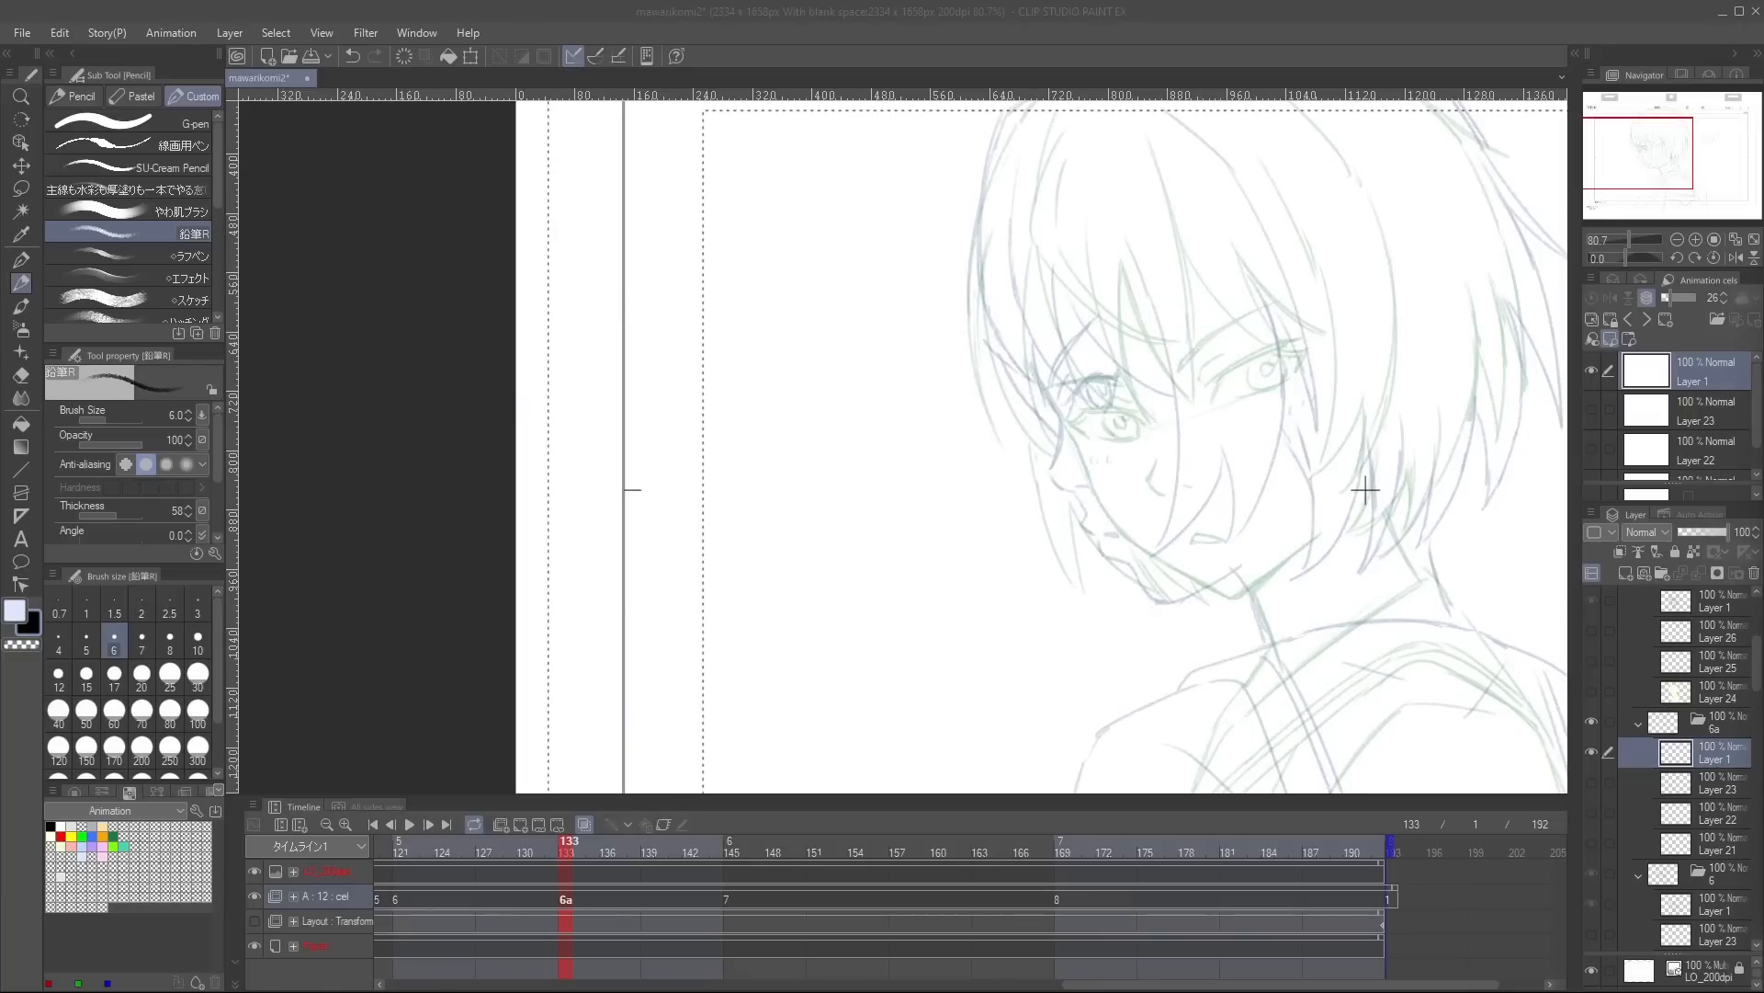
scroll(1366, 490, "down", 2)
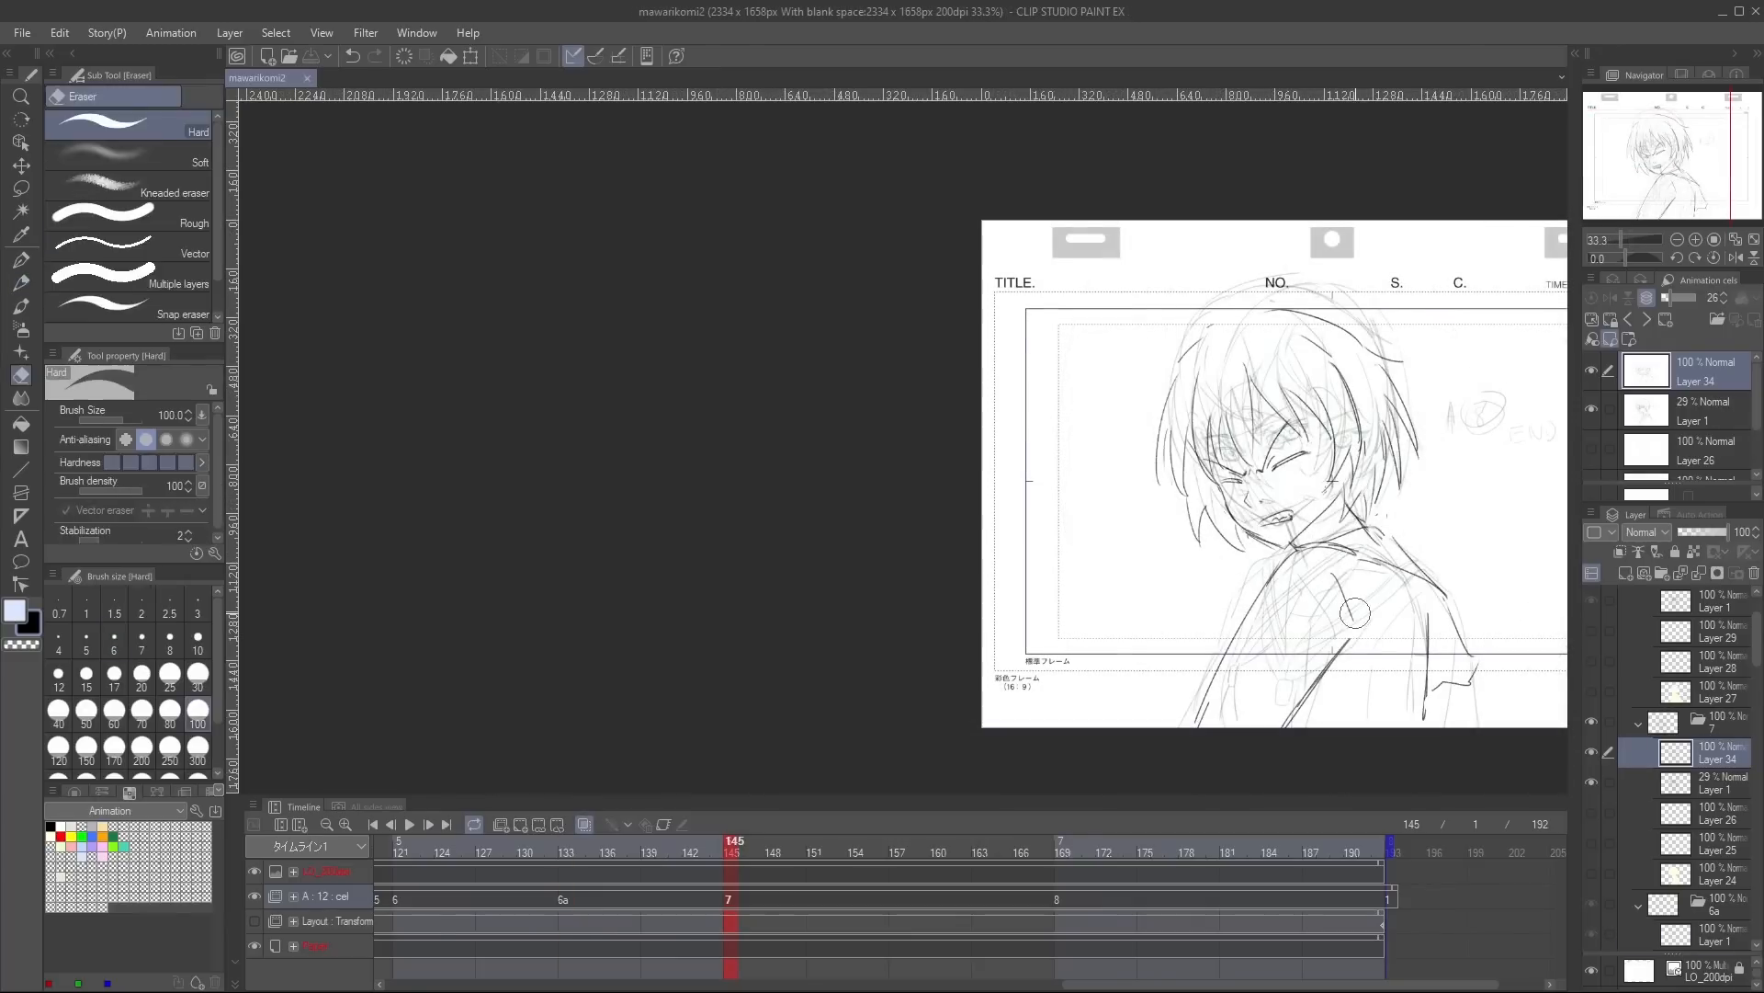
key("e")
key("p")
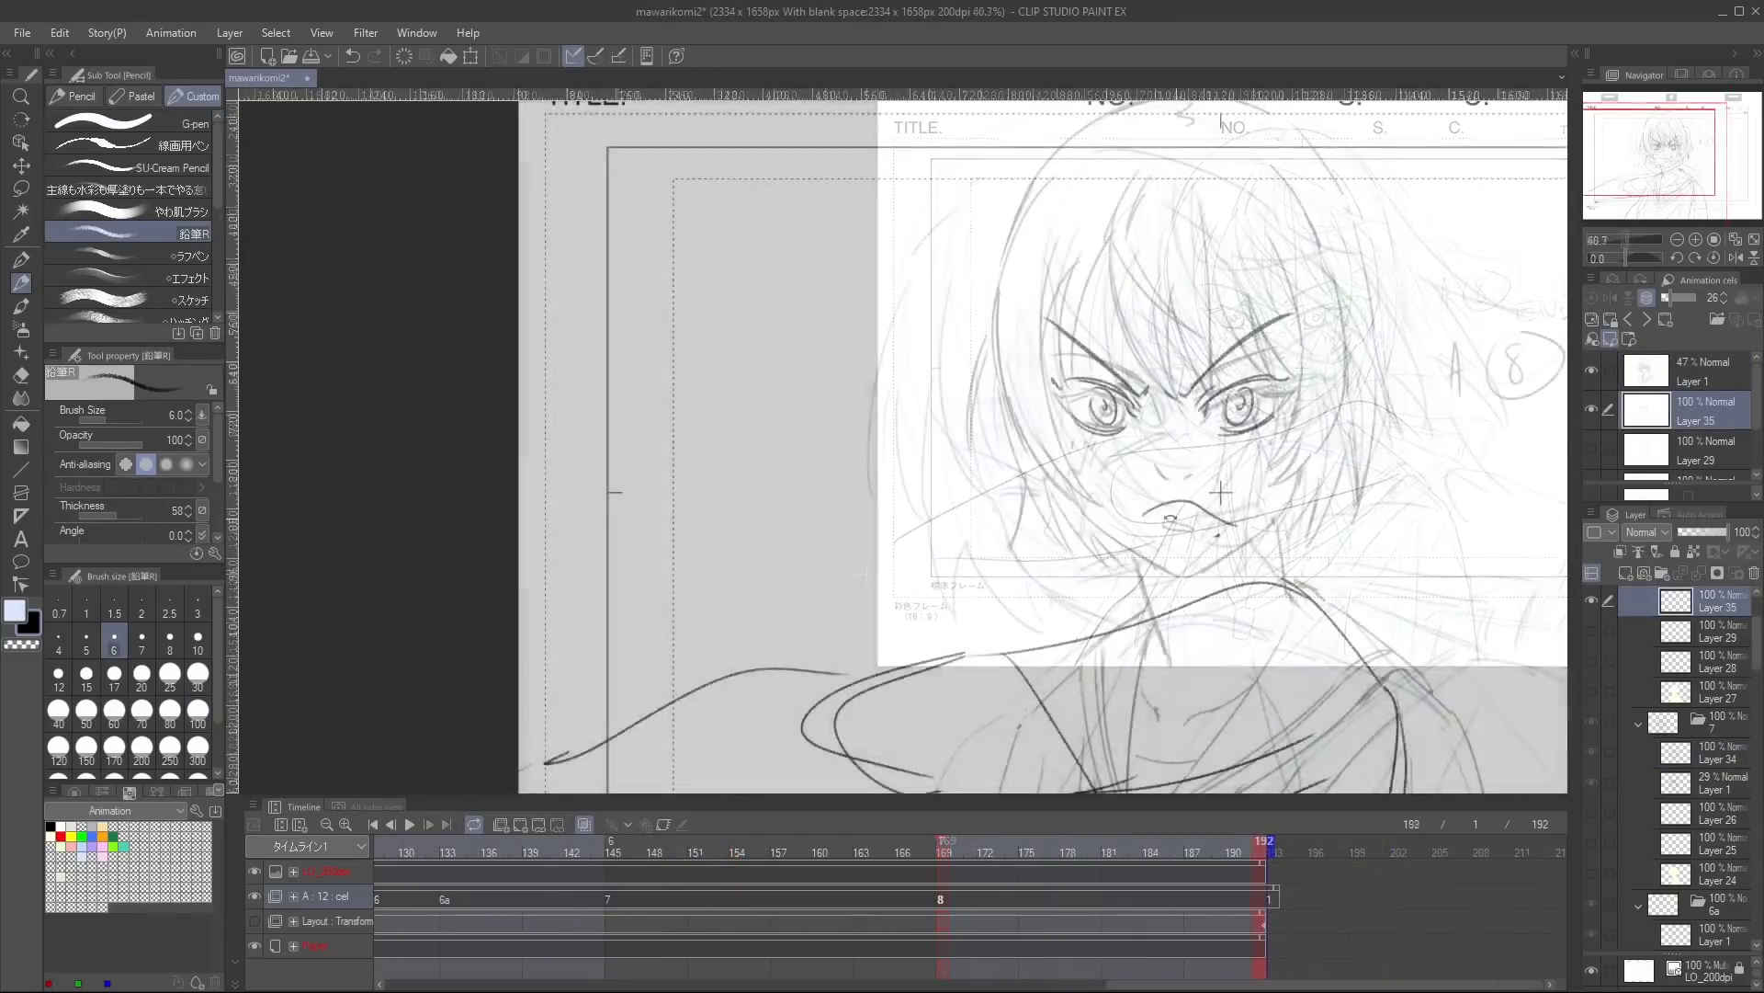
Rework the shouting mouth and outstretched arm of key drawing A⑧ on Layer 35, and add a new cel at frame 157.
key("e")
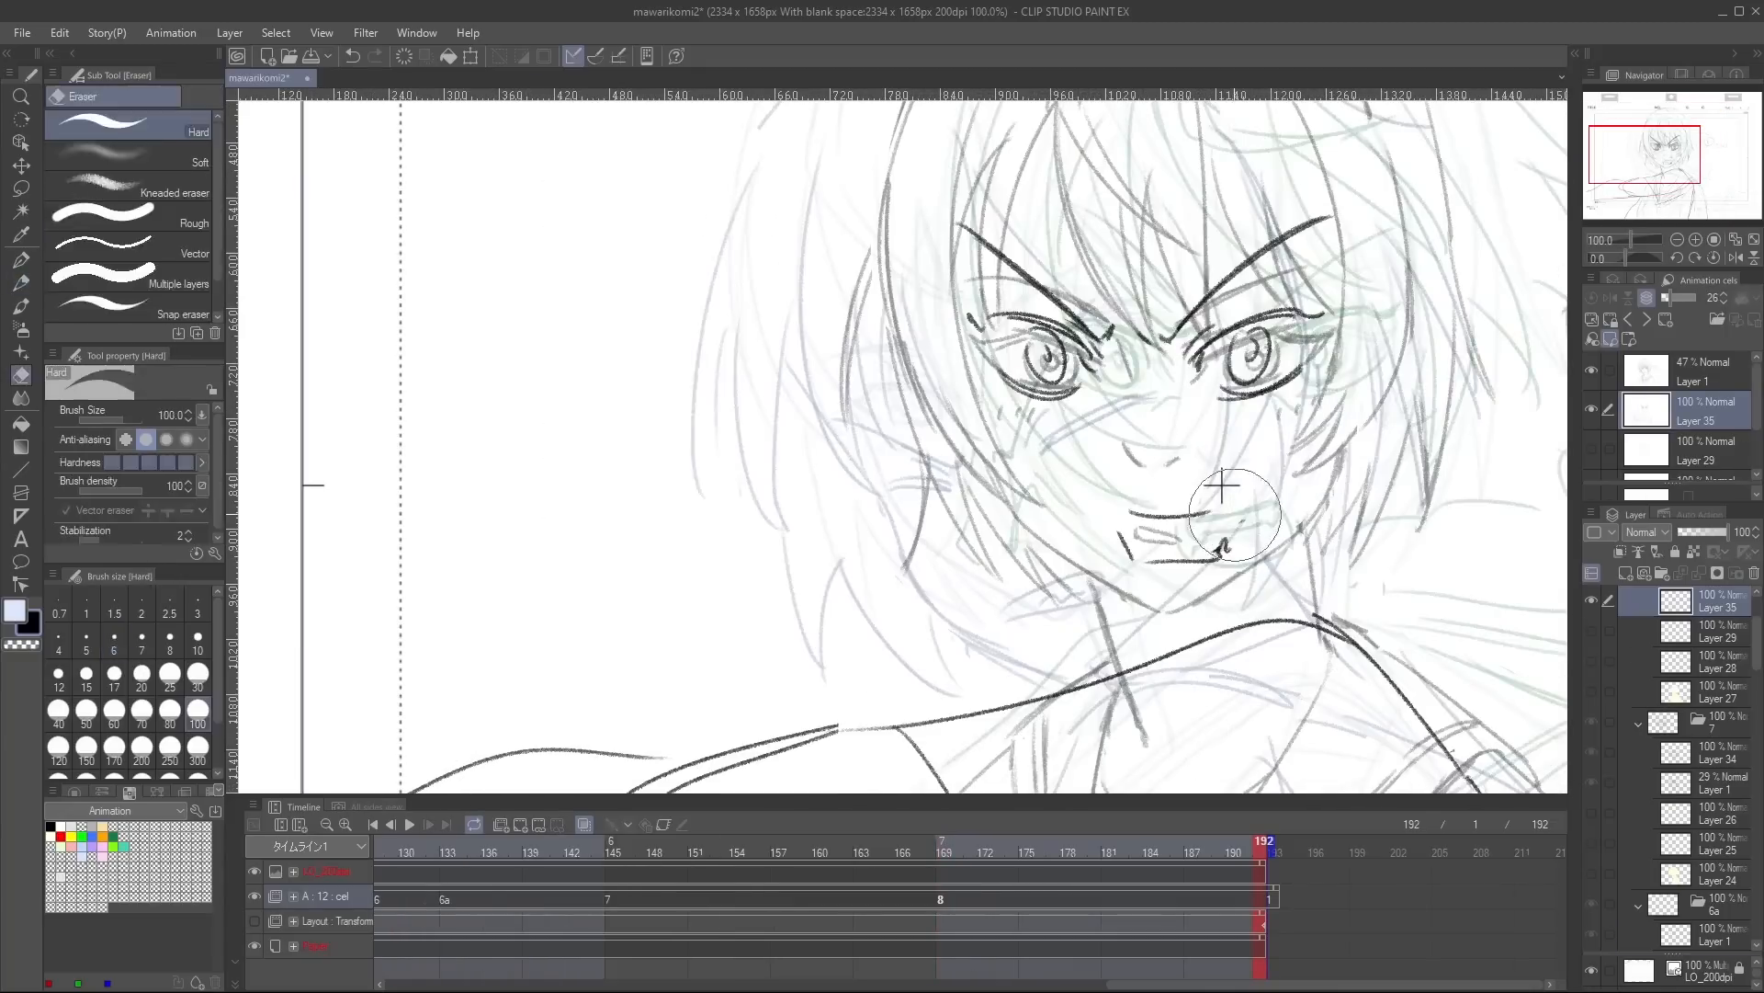
key("p")
key("e")
key("p")
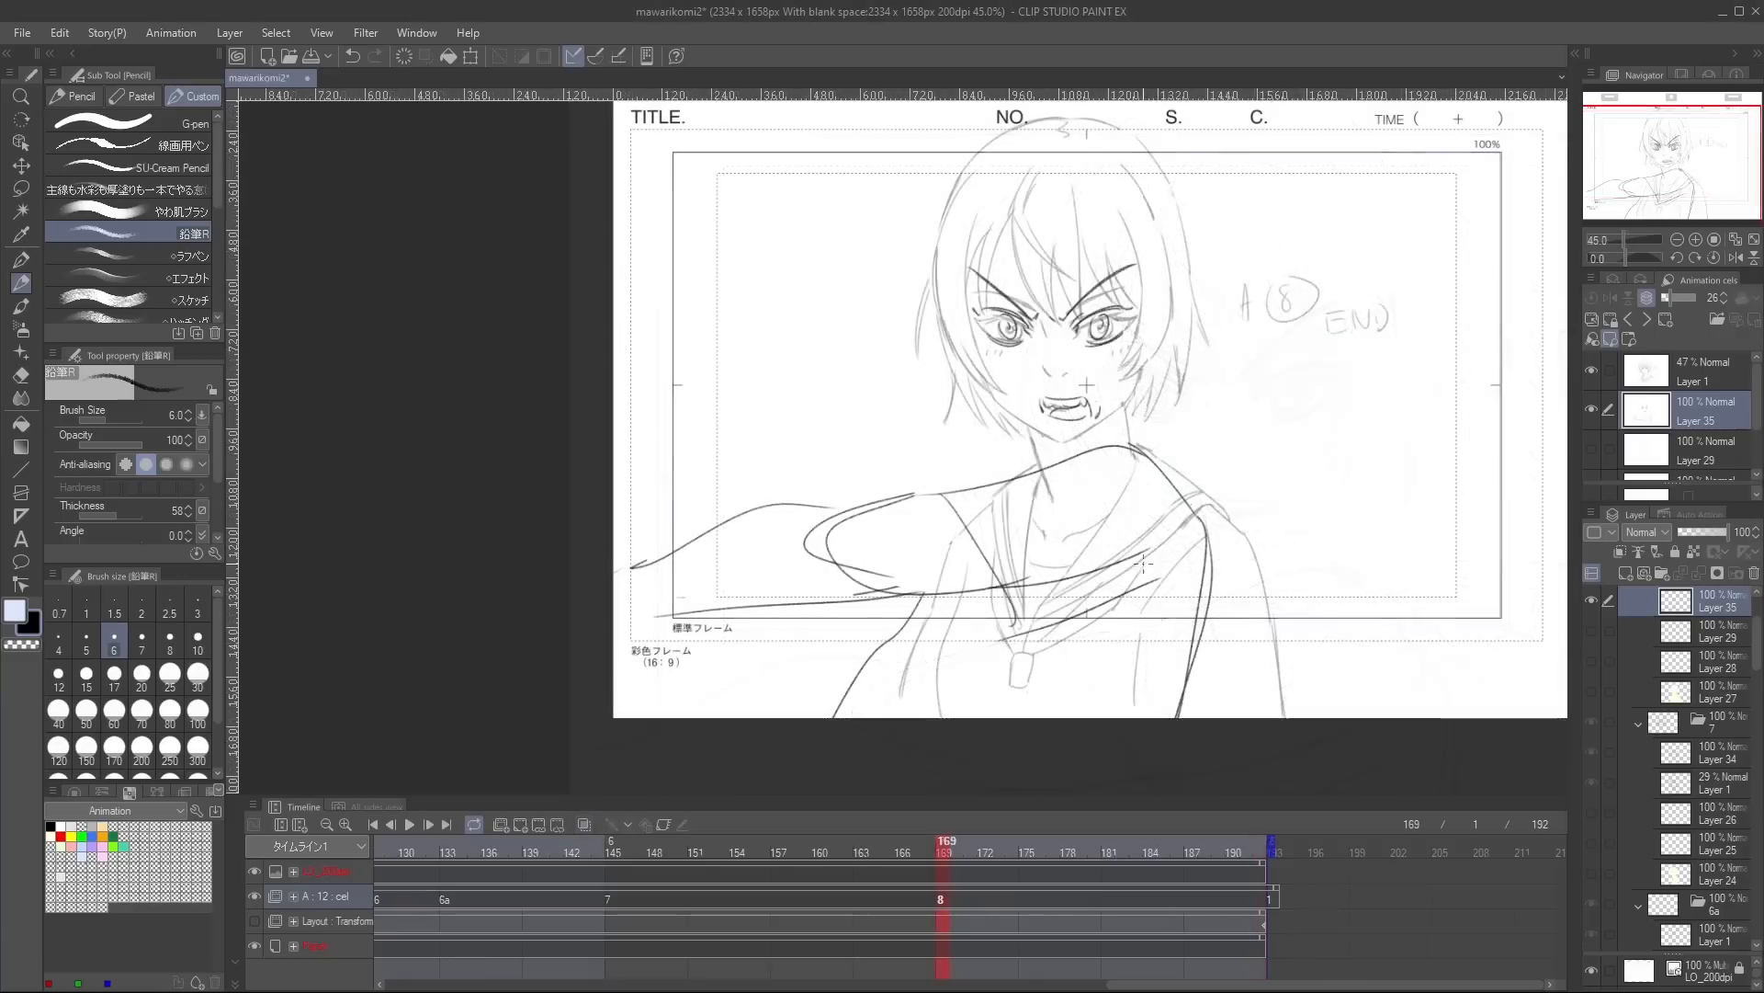
left_click(779, 900)
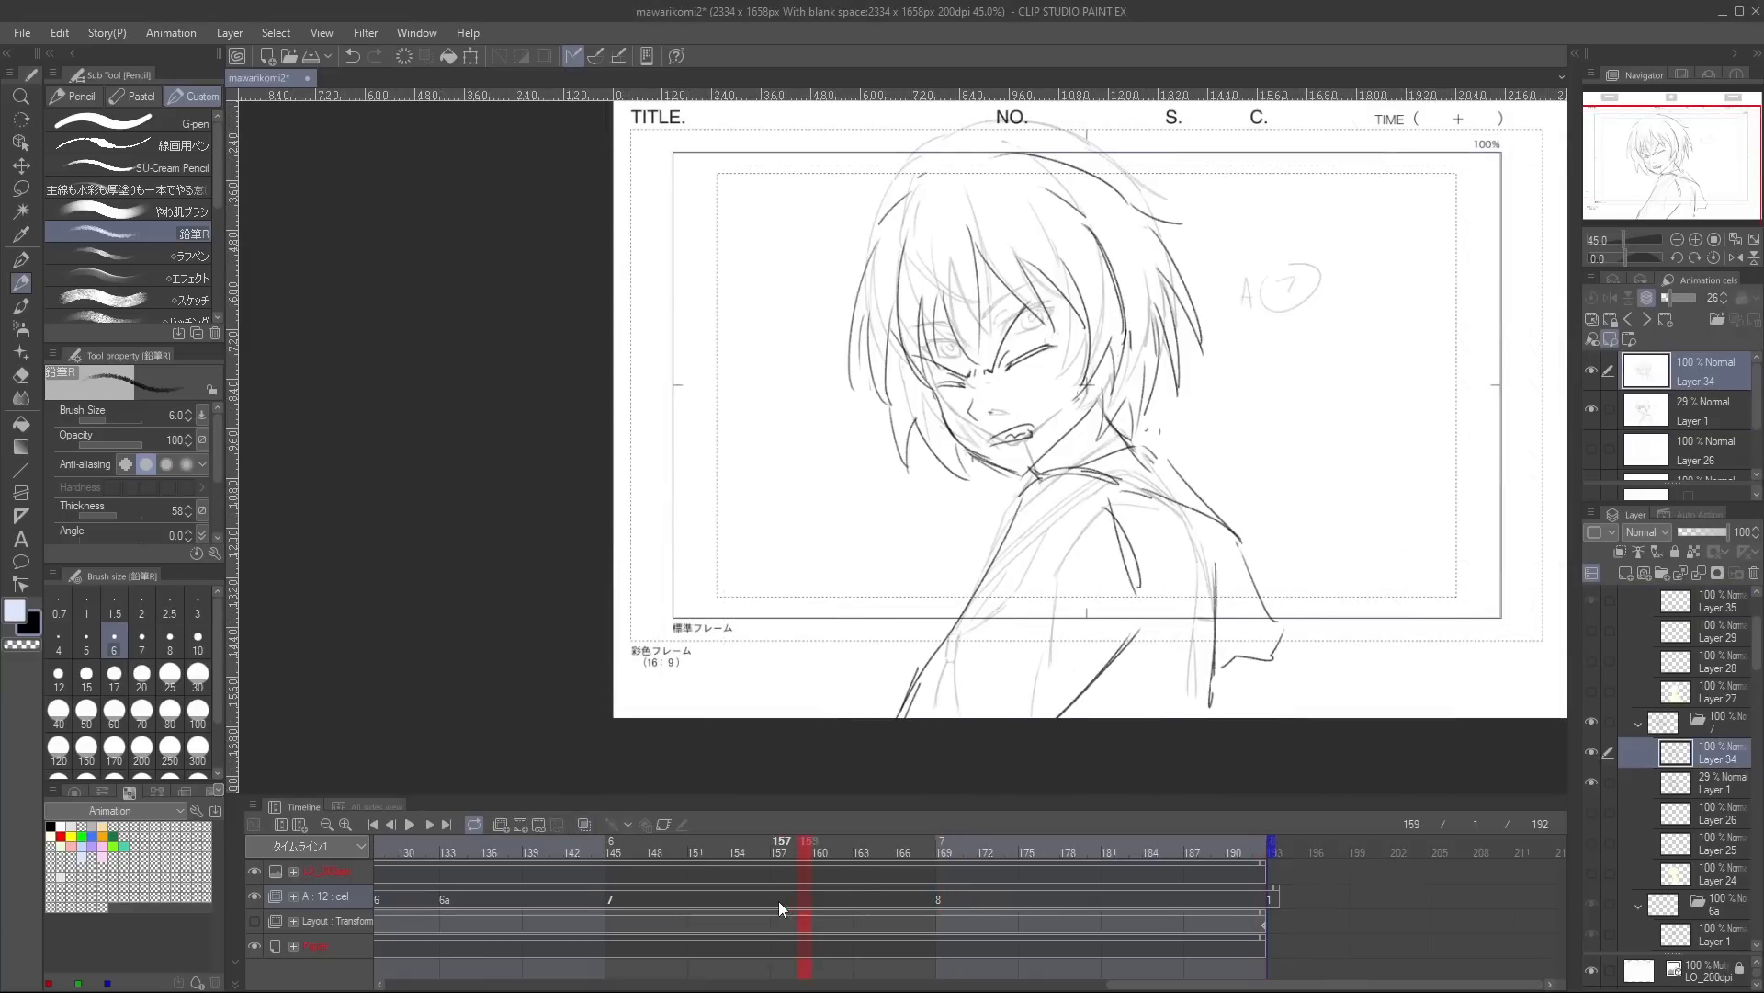
left_click(520, 825)
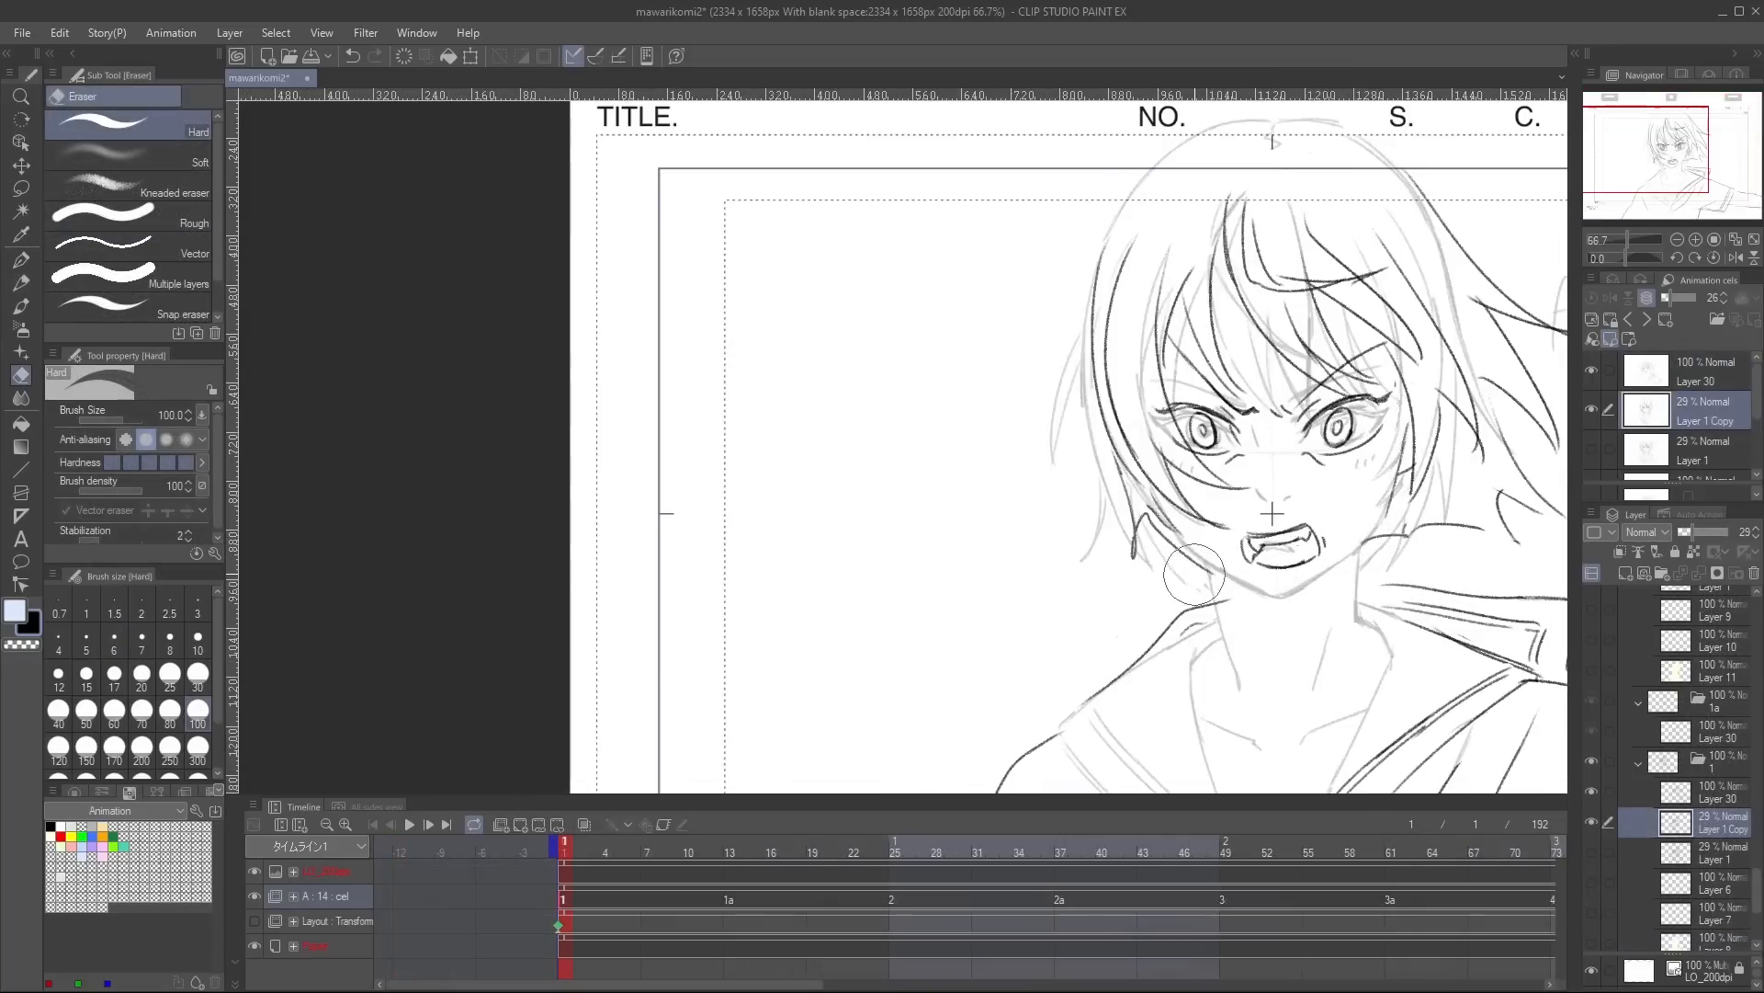
Clean up key drawing A① and color it with red and blue accent lines, pink, orange and blue shadows, and pale yellow fill.
left_click_drag(1434, 489, 1435, 524)
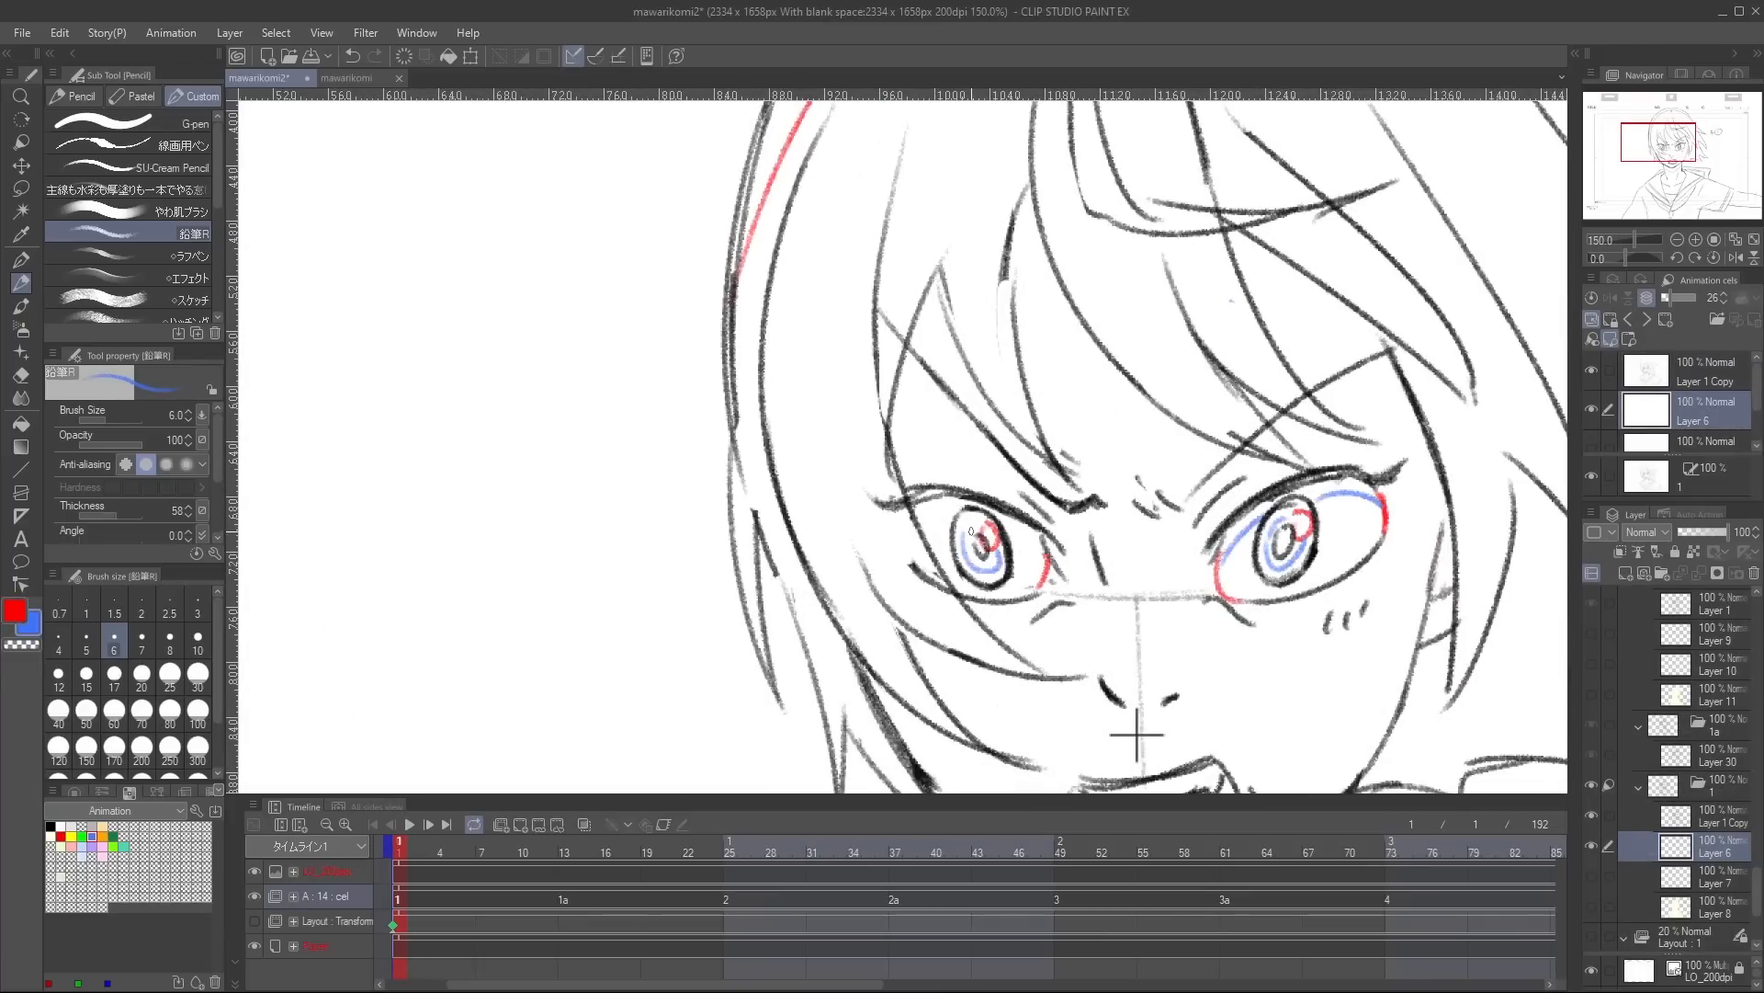
scroll(1136, 735, "down", 1)
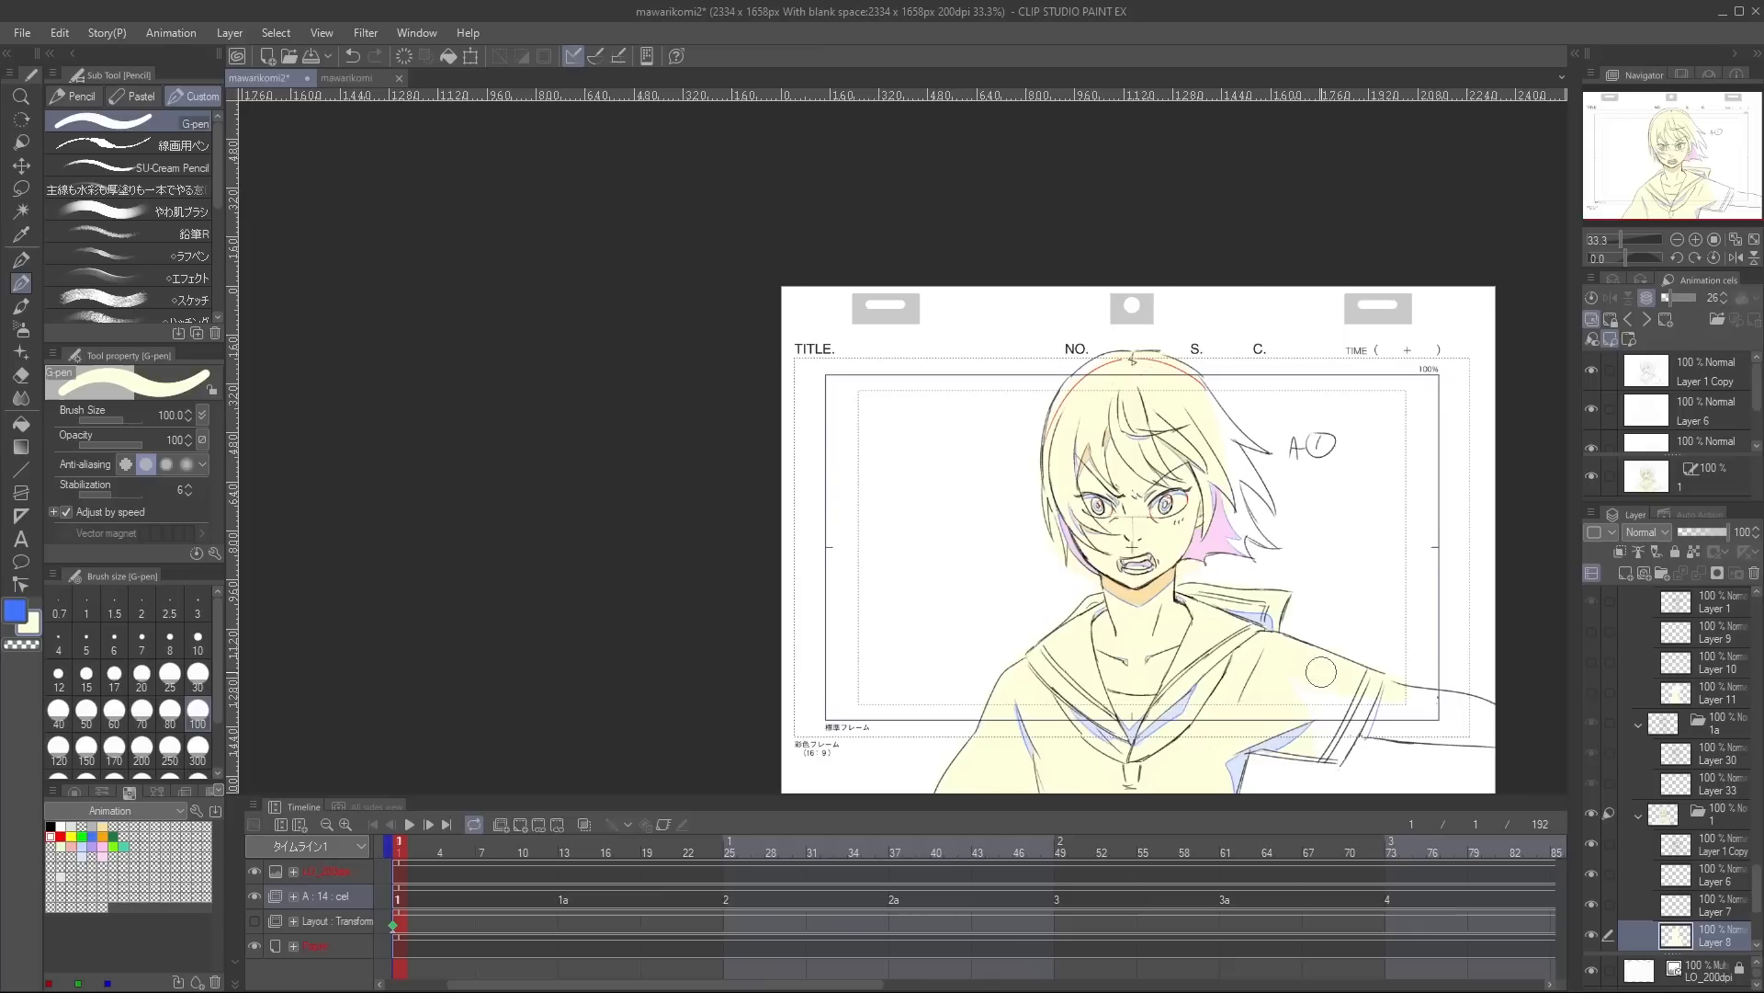
scroll(1250, 609, "up", 1)
key("e")
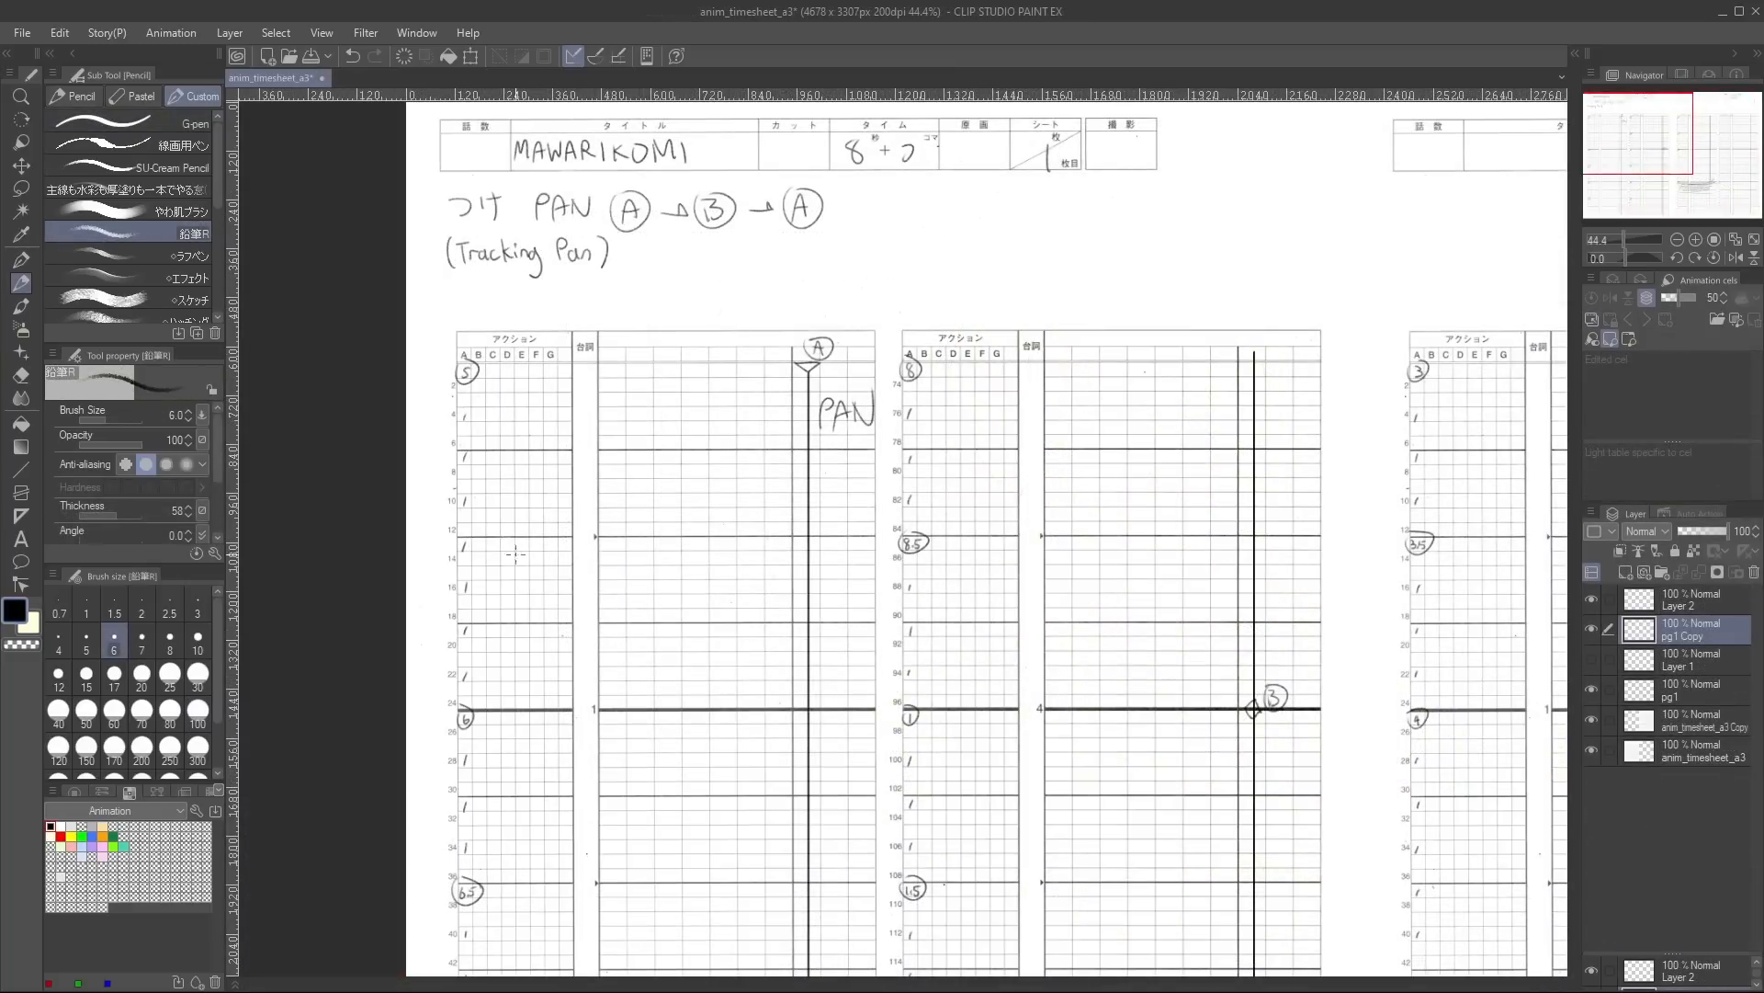
Examine the order of circled drawing numbers in the timesheet's action columns and the PAN line from Ⓐ to Ⓑ.
left_click_drag(734, 780, 735, 272)
left_click_drag(727, 200, 638, 790)
left_click_drag(677, 866, 656, 380)
left_click_drag(1103, 244, 658, 620)
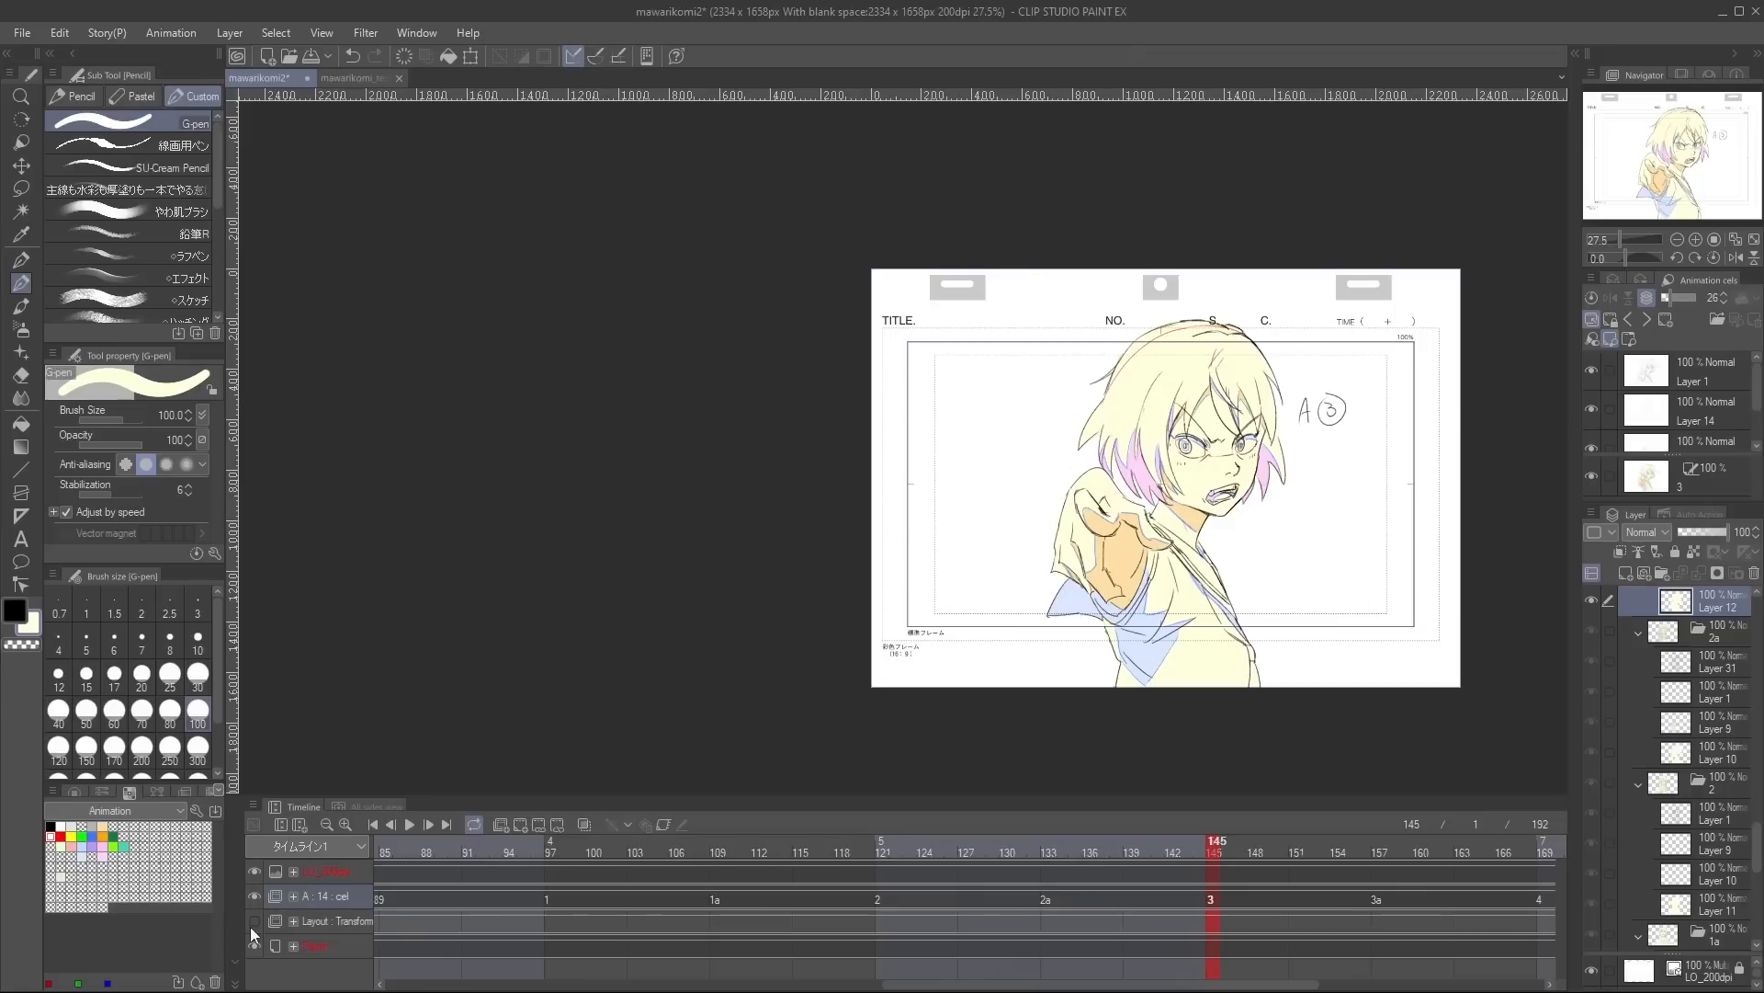
Show the Layout folder's tree background and return to the first frame of the second version's timeline.
left_click(255, 920)
left_click(375, 825)
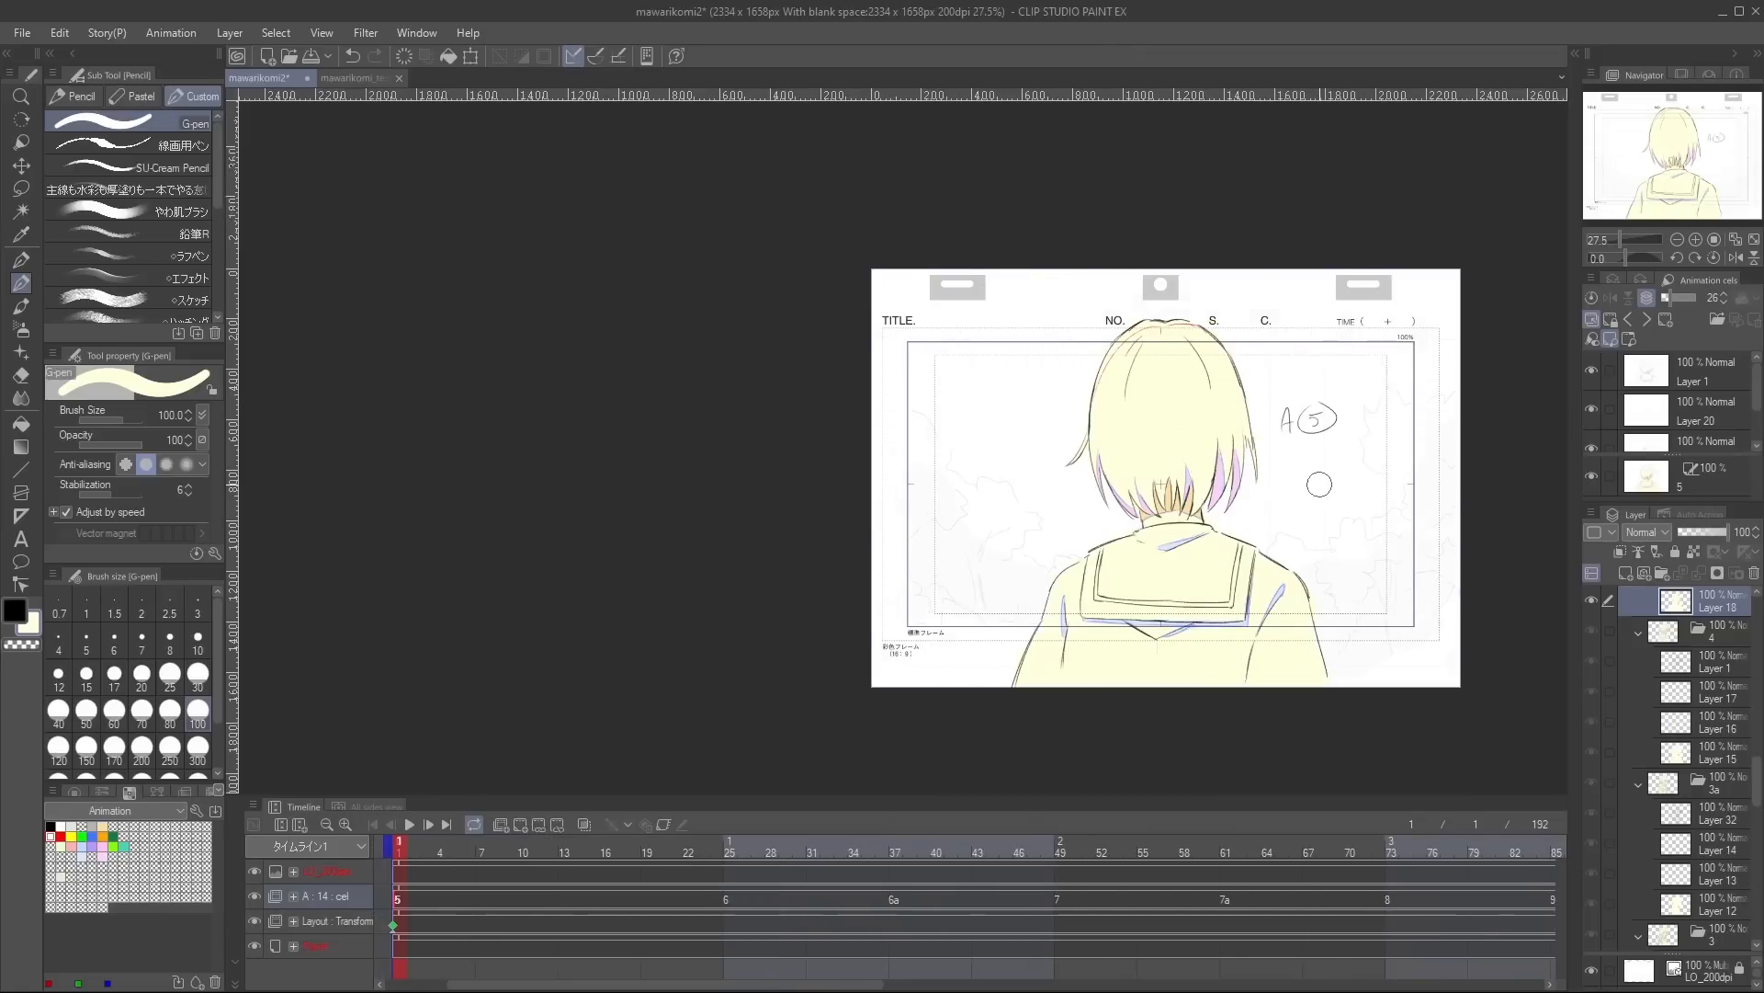